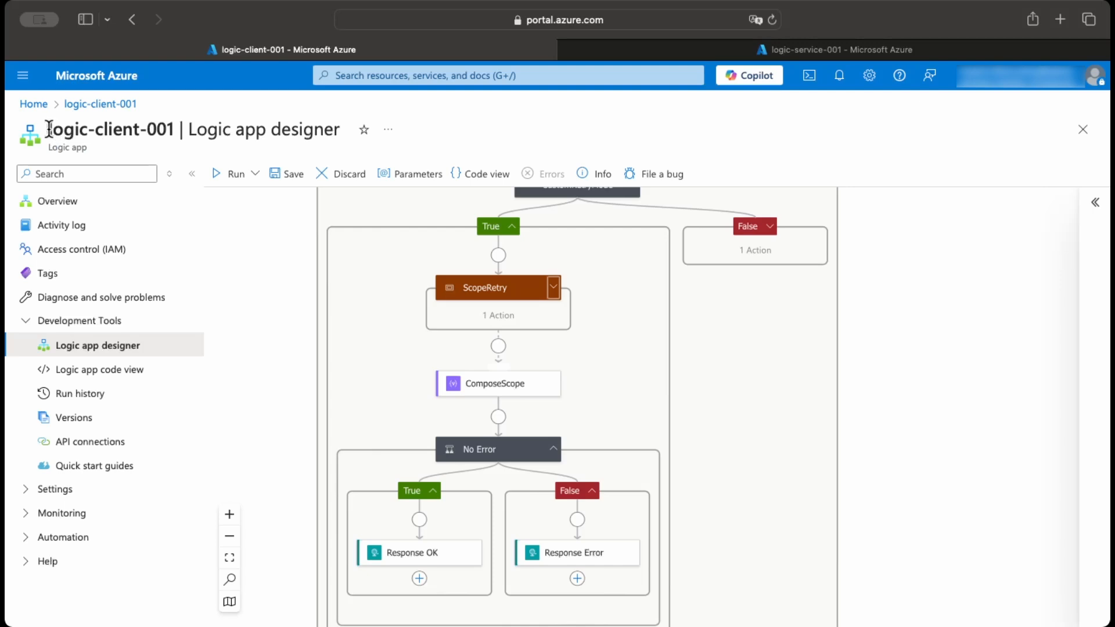
- Expand the ScopeRetry scope, its Do loop and the Iteration gt 0 condition in the logic-client-001 workflow
left_click_drag(49, 129, 173, 130)
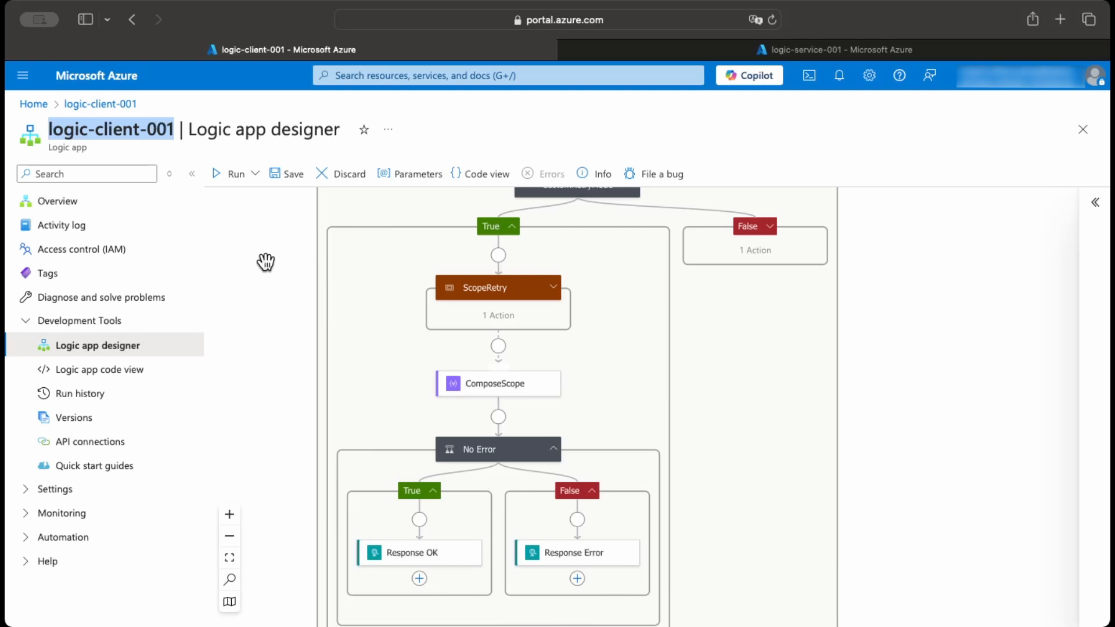
left_click_drag(262, 262, 254, 304)
left_click_drag(884, 384, 878, 314)
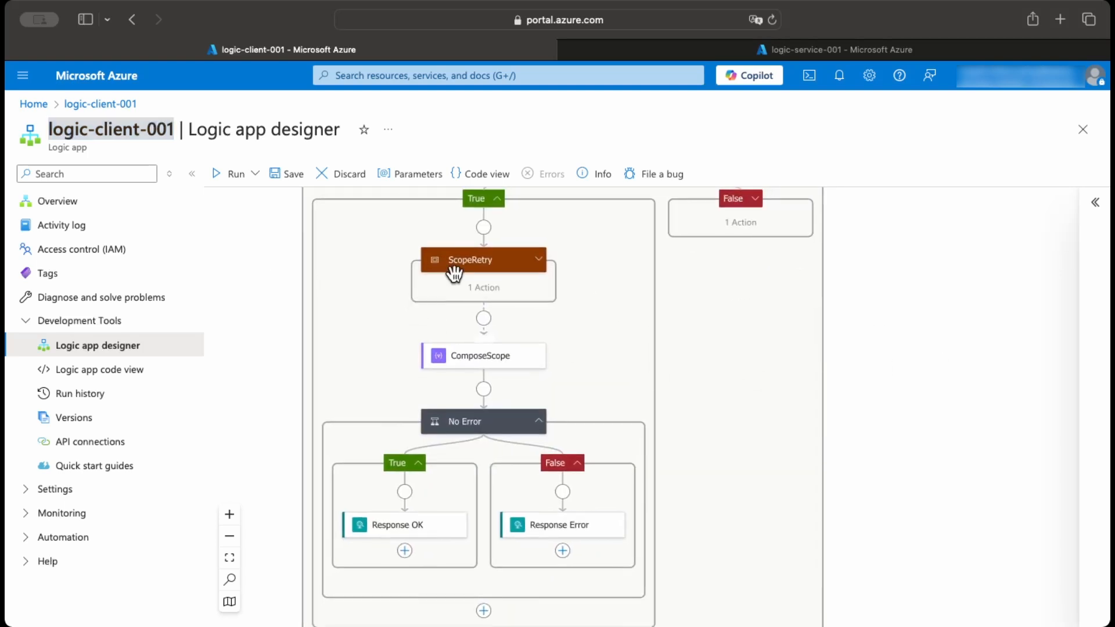
left_click(539, 265)
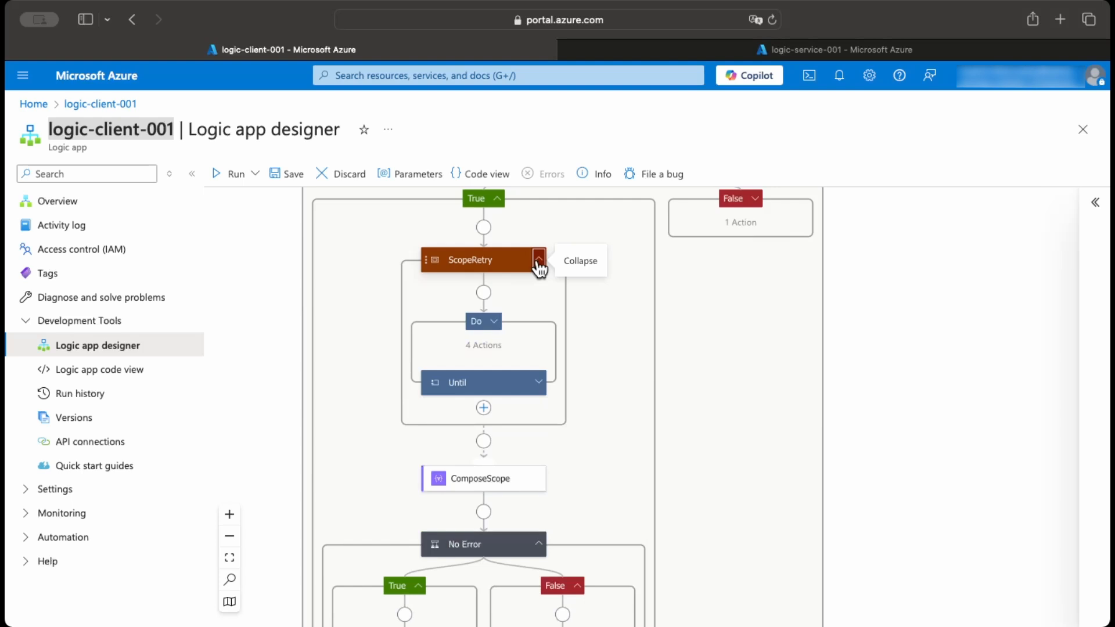
left_click(494, 323)
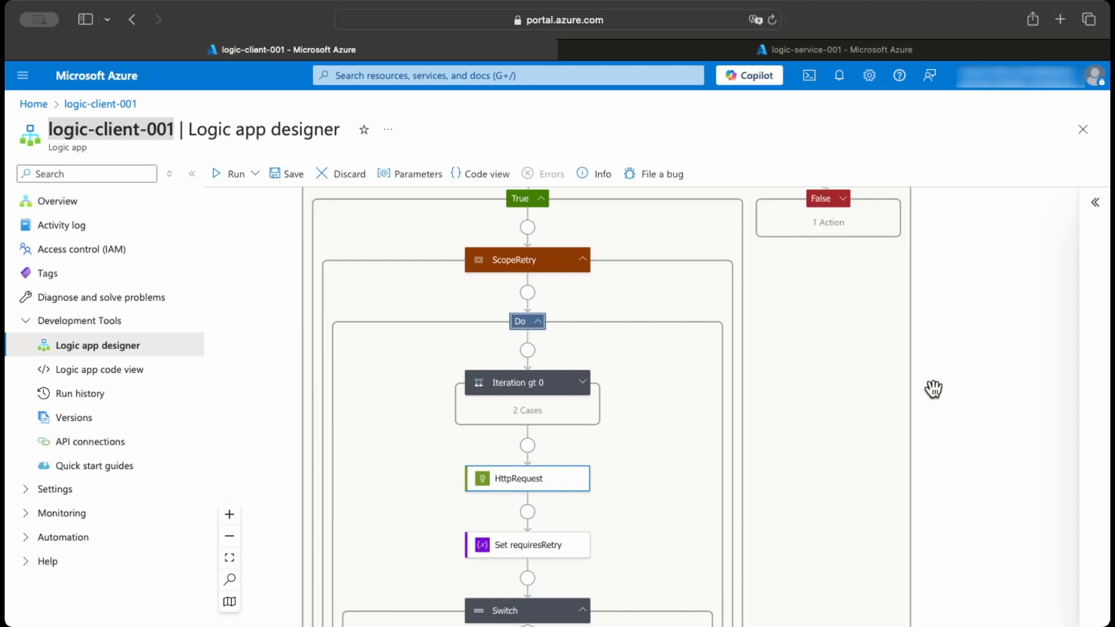
left_click_drag(934, 389, 929, 316)
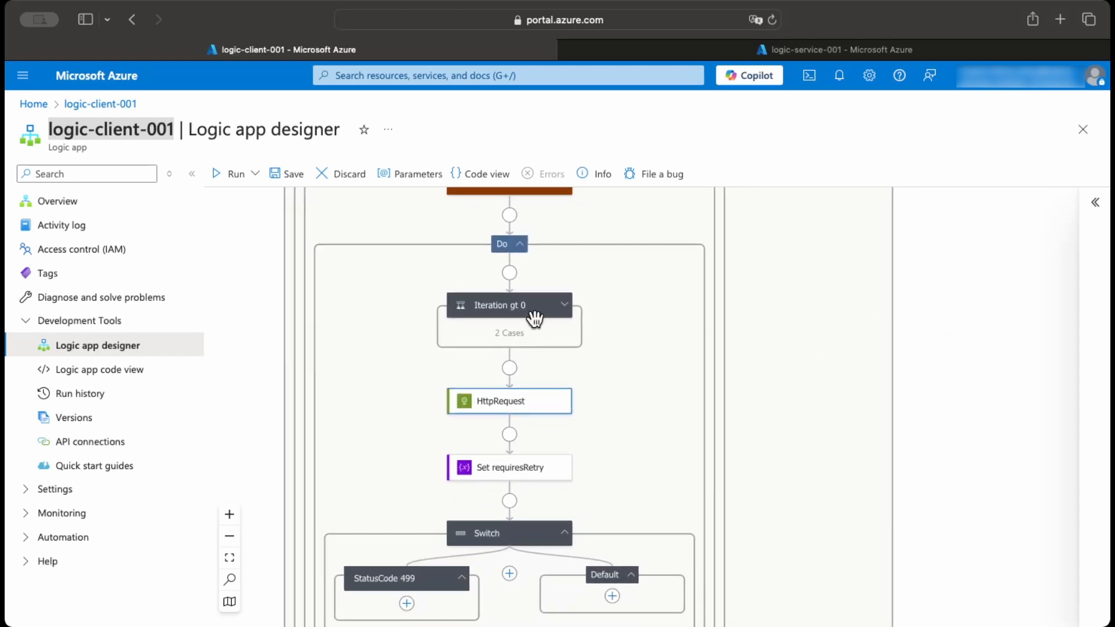
left_click(564, 312)
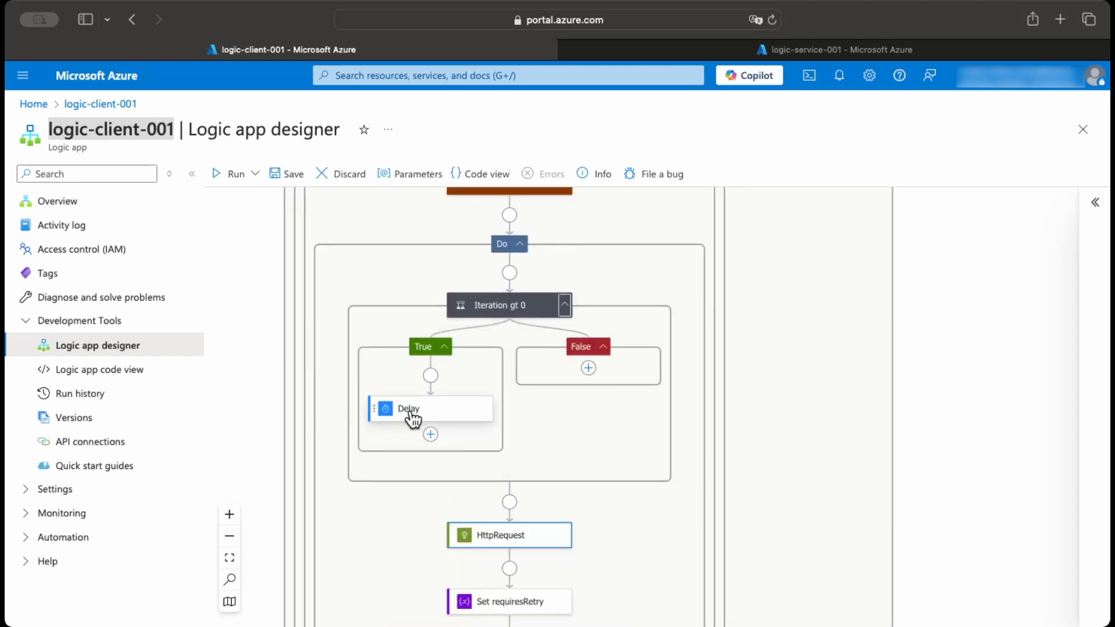
- Inspect the parameters of the Delay action in the Iteration gt 0 True branch and of the HttpRequest action
left_click(409, 412)
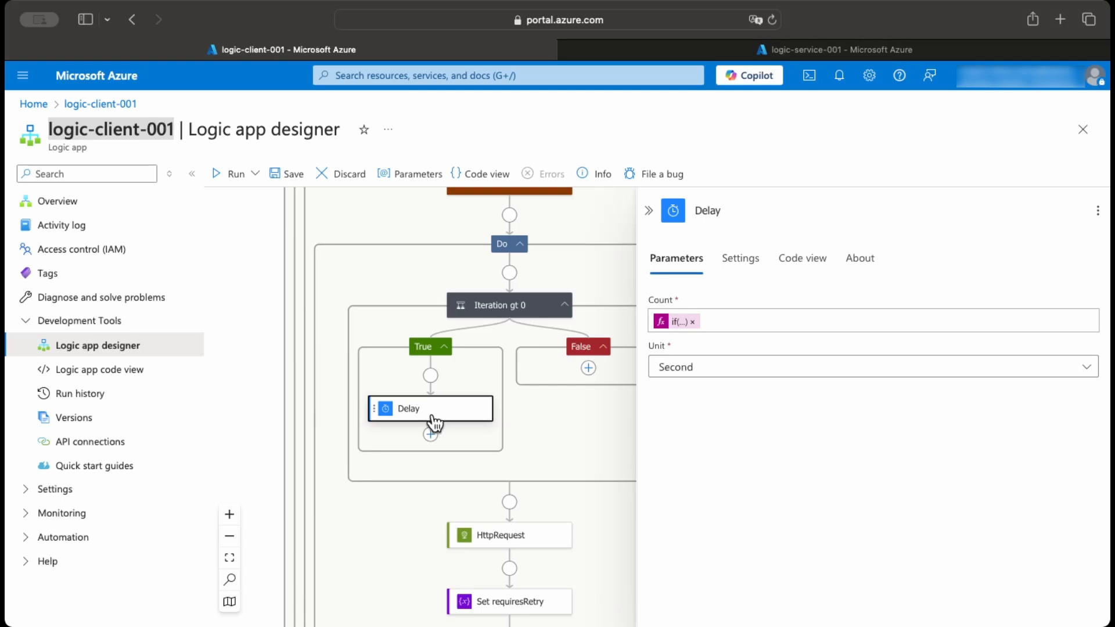
left_click(529, 534)
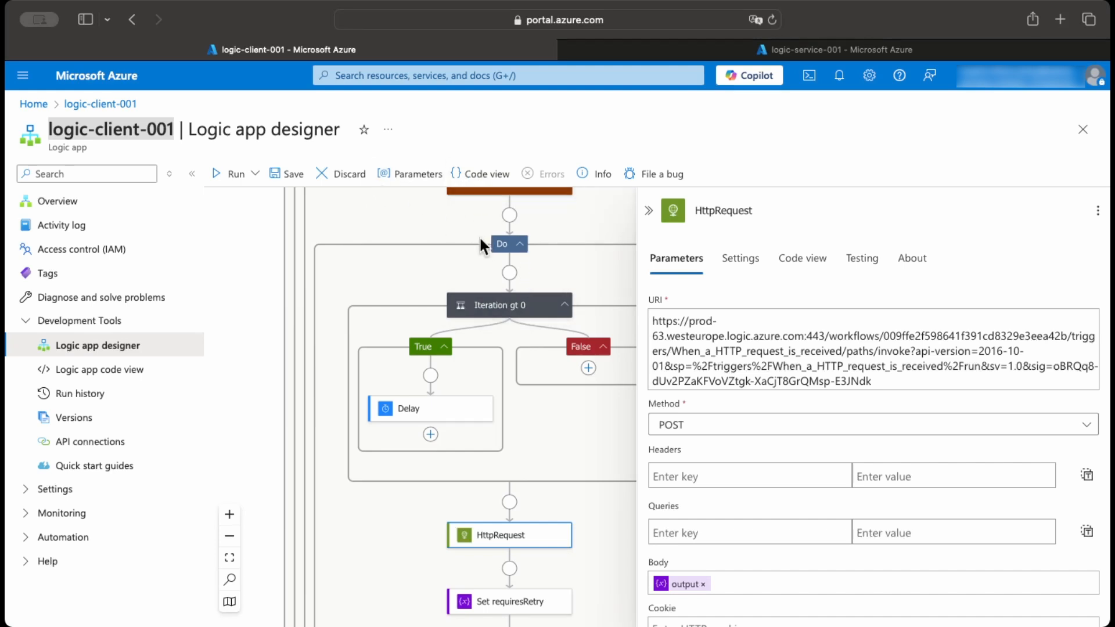
left_click(424, 413)
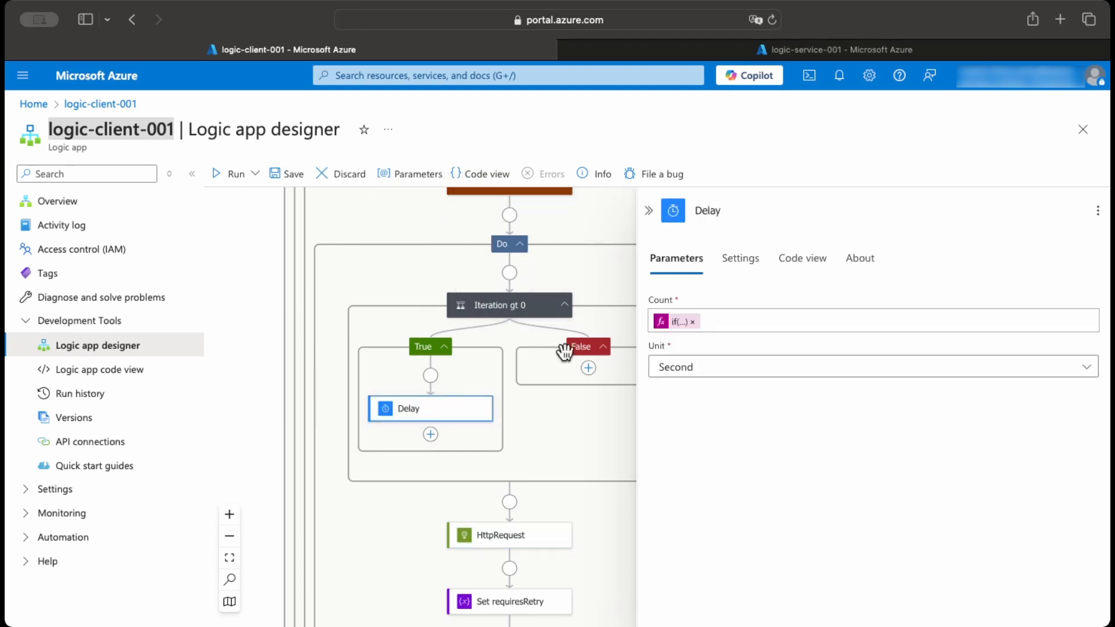
left_click(564, 305)
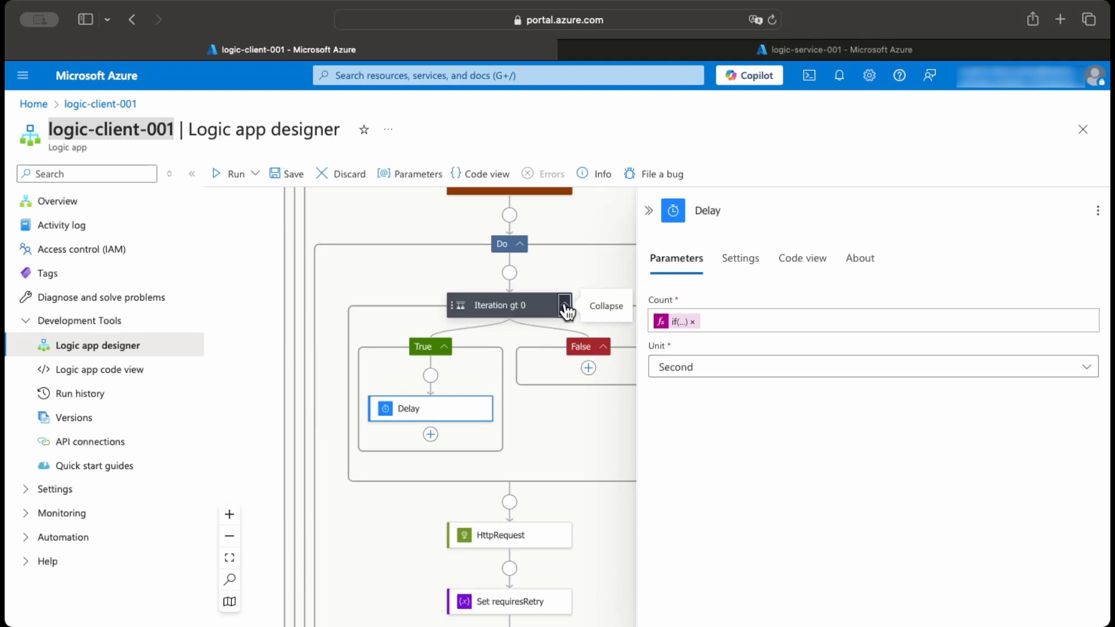
left_click(429, 407)
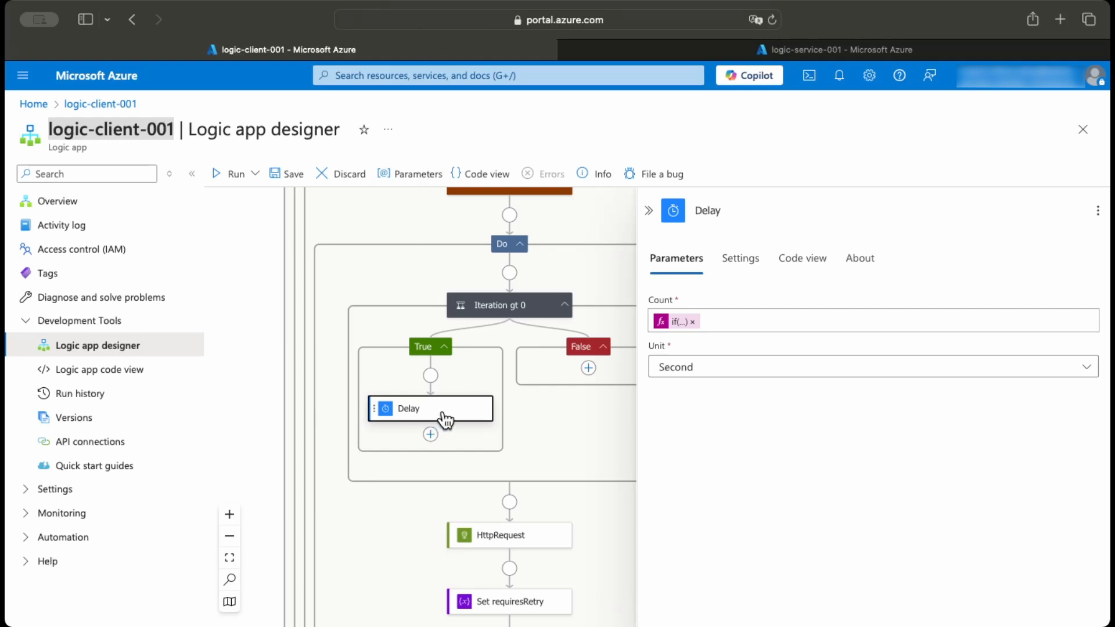
- Examine the Delay action's Count expression, including its multiplication of the Until iteration index and the rand function
left_click(682, 325)
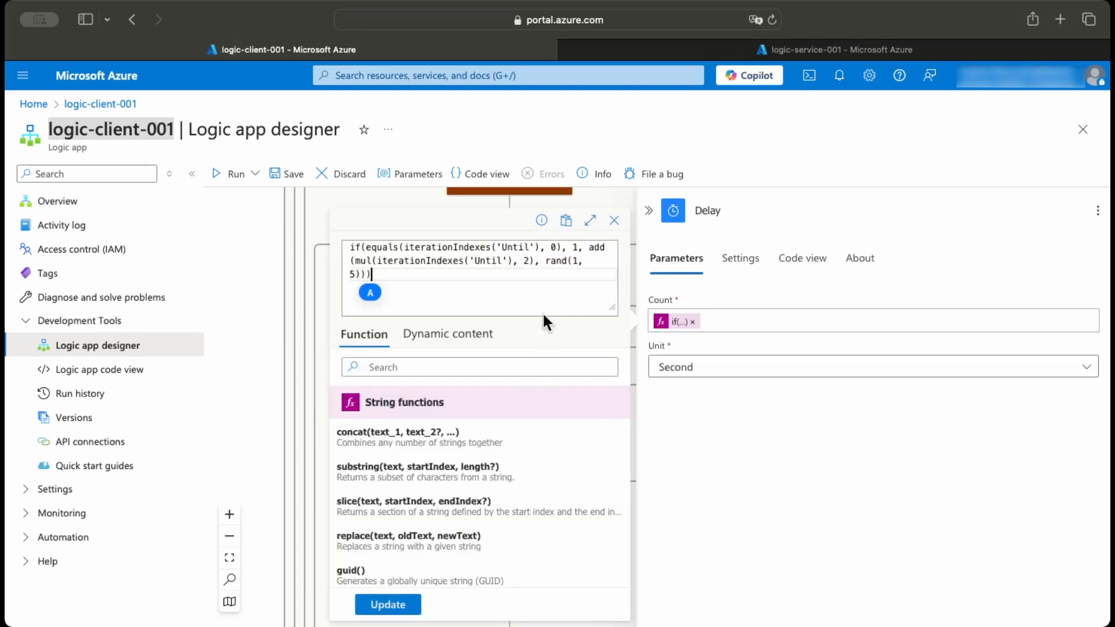
key("super+a")
left_click(402, 279)
double_click(527, 261)
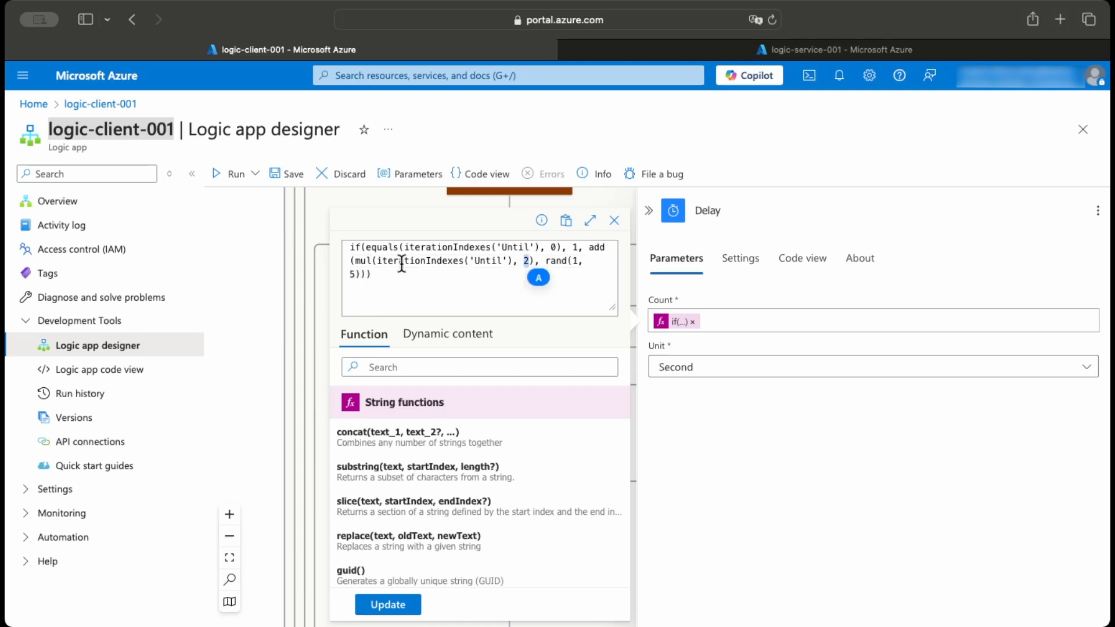
double_click(409, 263)
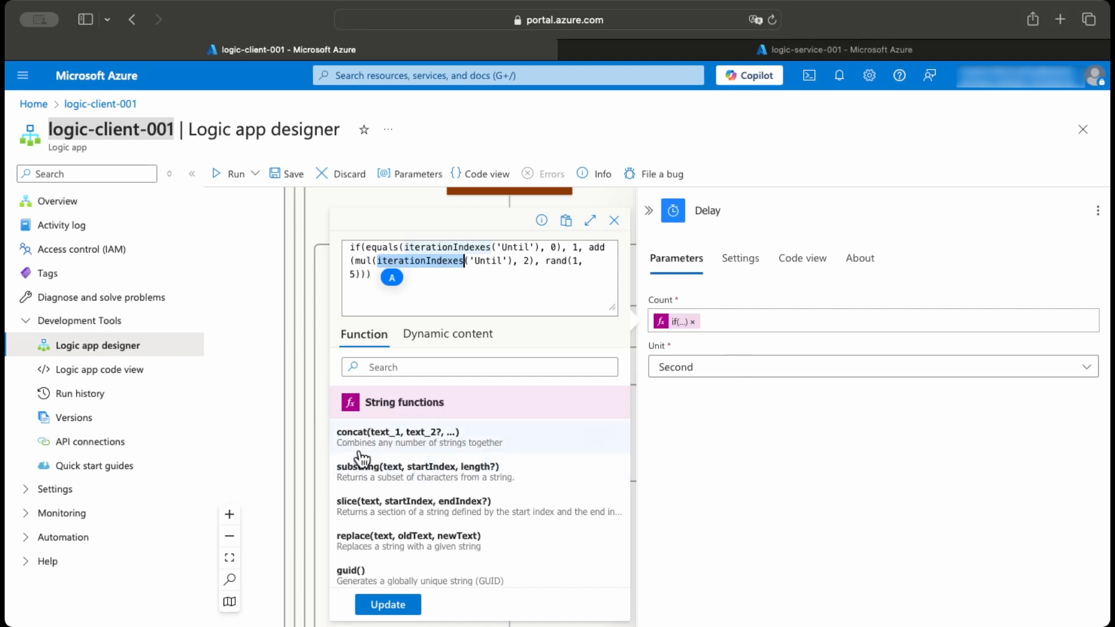
left_click(367, 263)
left_click_drag(355, 261, 367, 261)
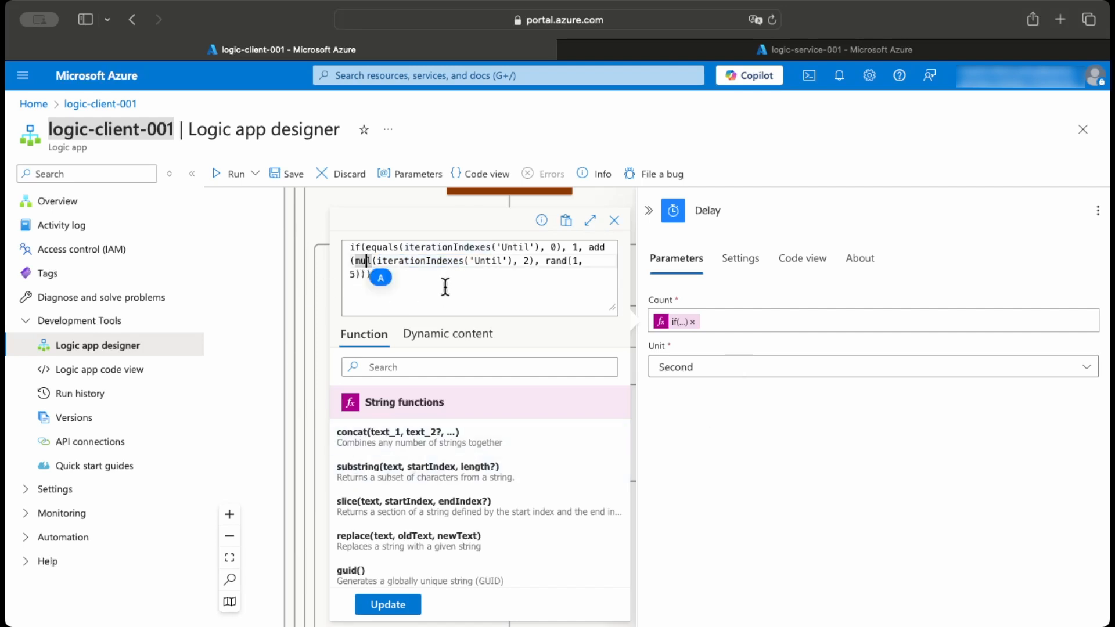
double_click(527, 261)
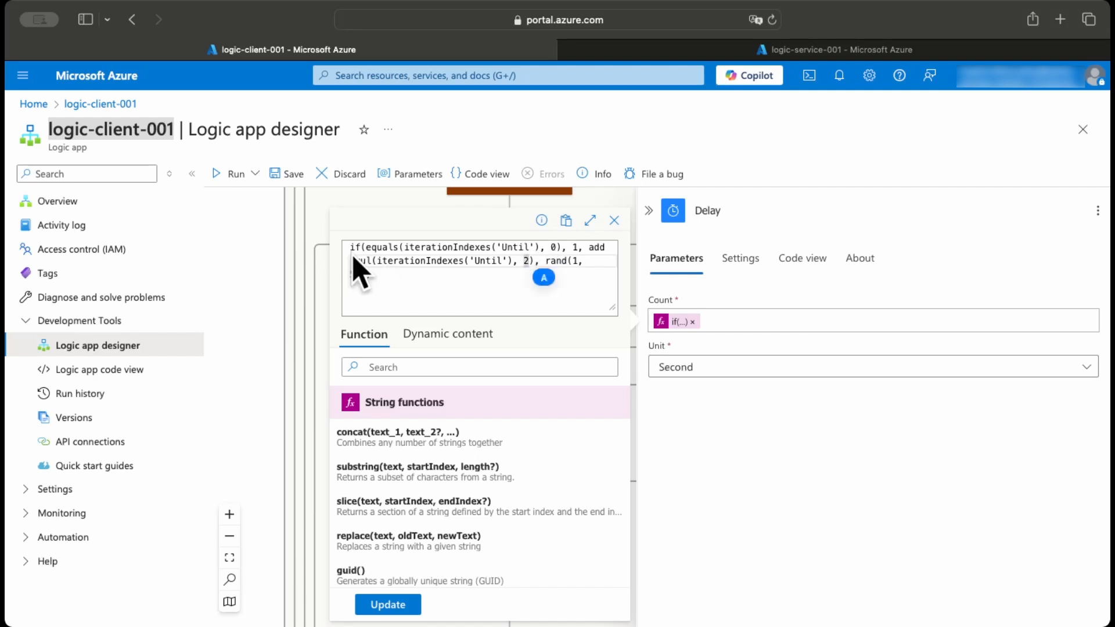
left_click(603, 262)
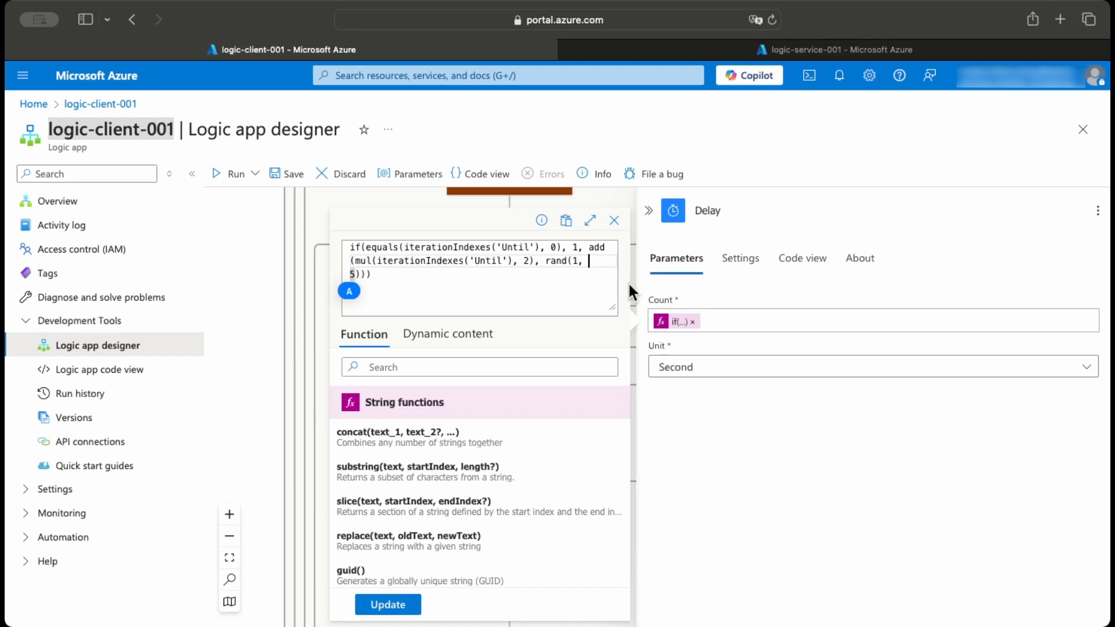
left_click(554, 262)
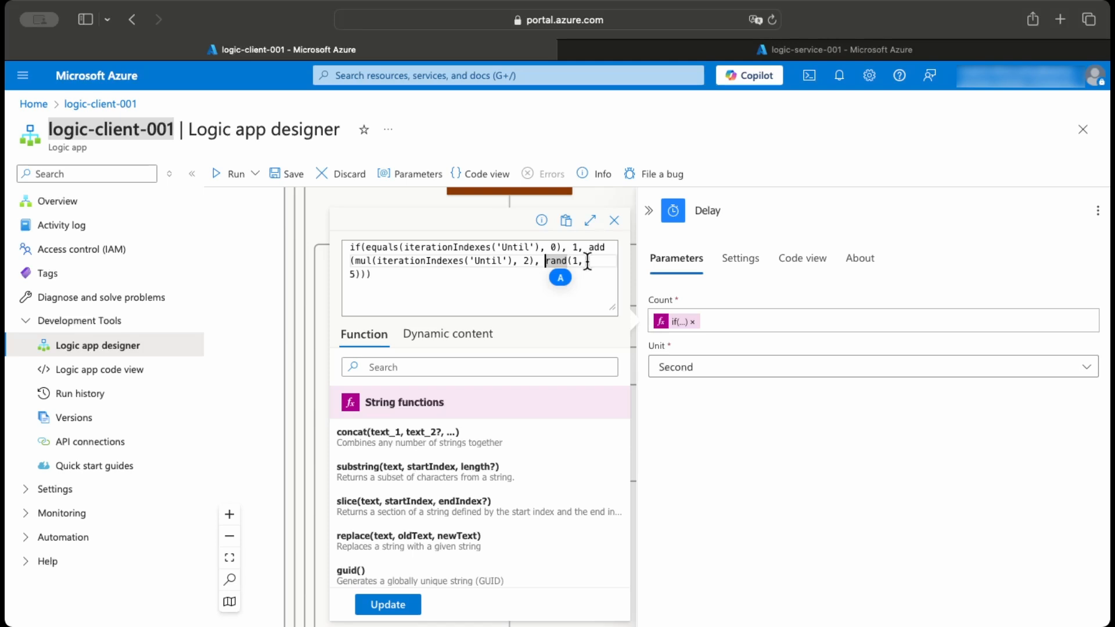
left_click(378, 257)
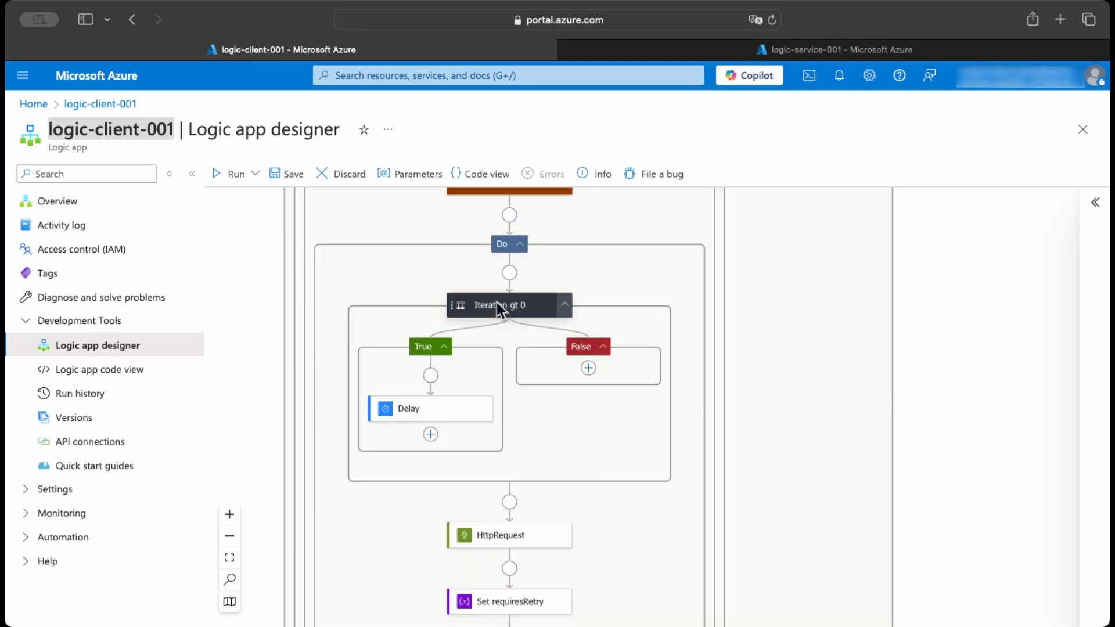
- Reopen the Delay action's Count expression for another review and close the expression editor without changes
left_click(433, 420)
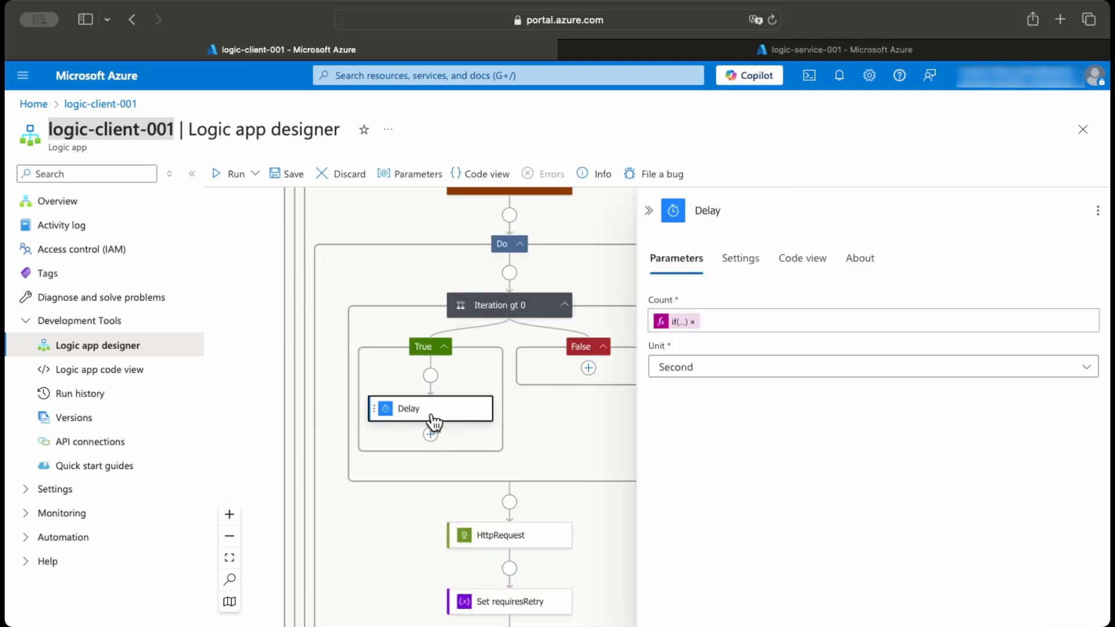
left_click(677, 326)
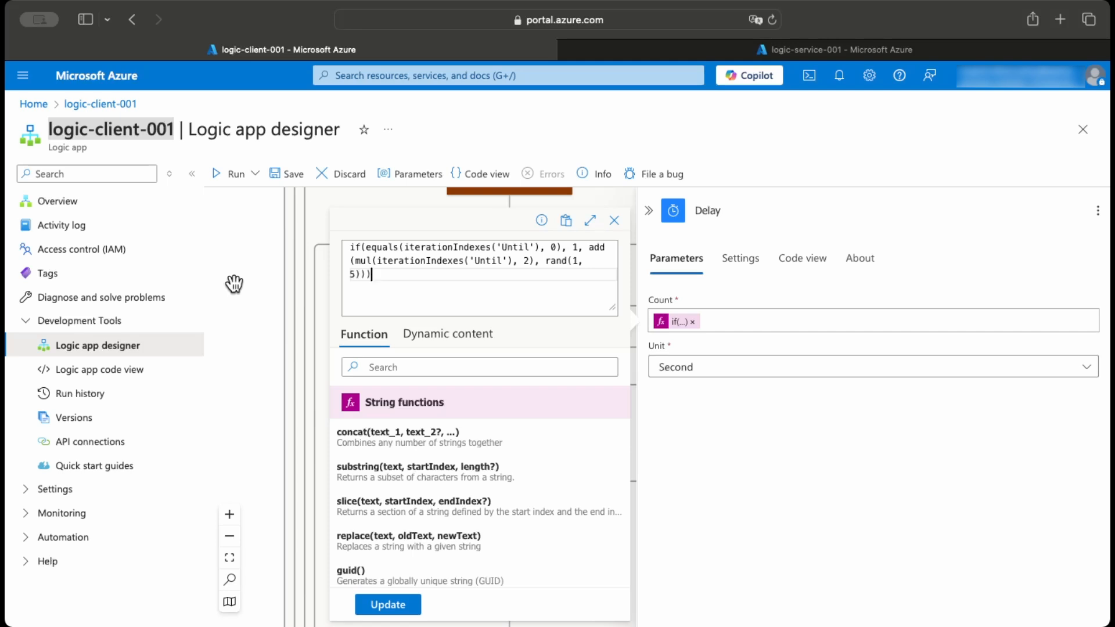
left_click(614, 221)
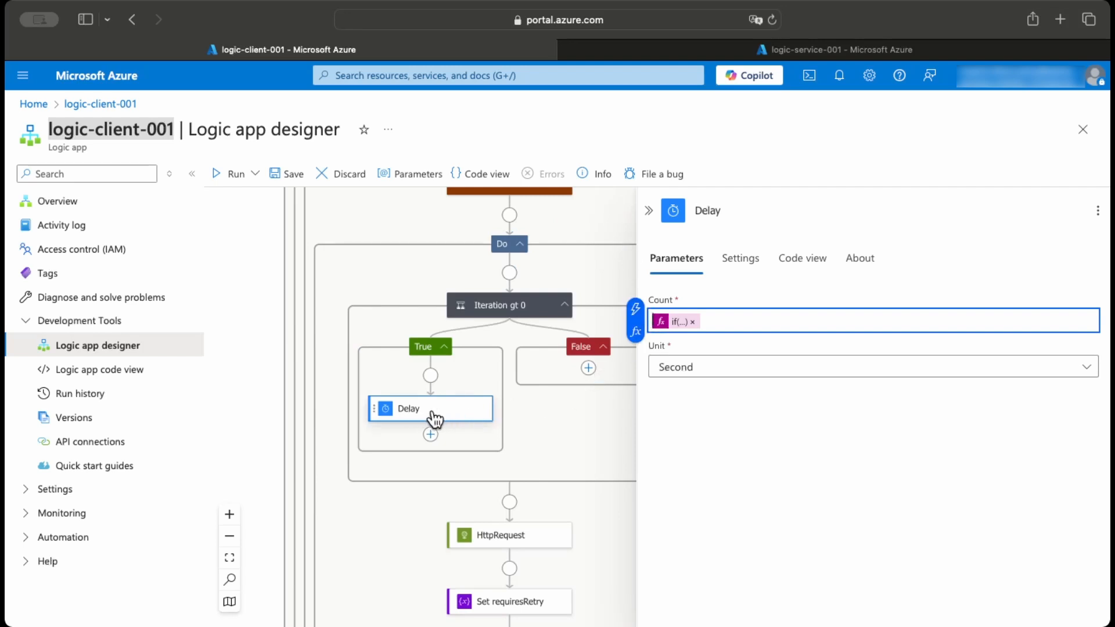
- Review the HttpRequest action's URI, method and body settings, then collapse its details
scroll(533, 321, "down", 4)
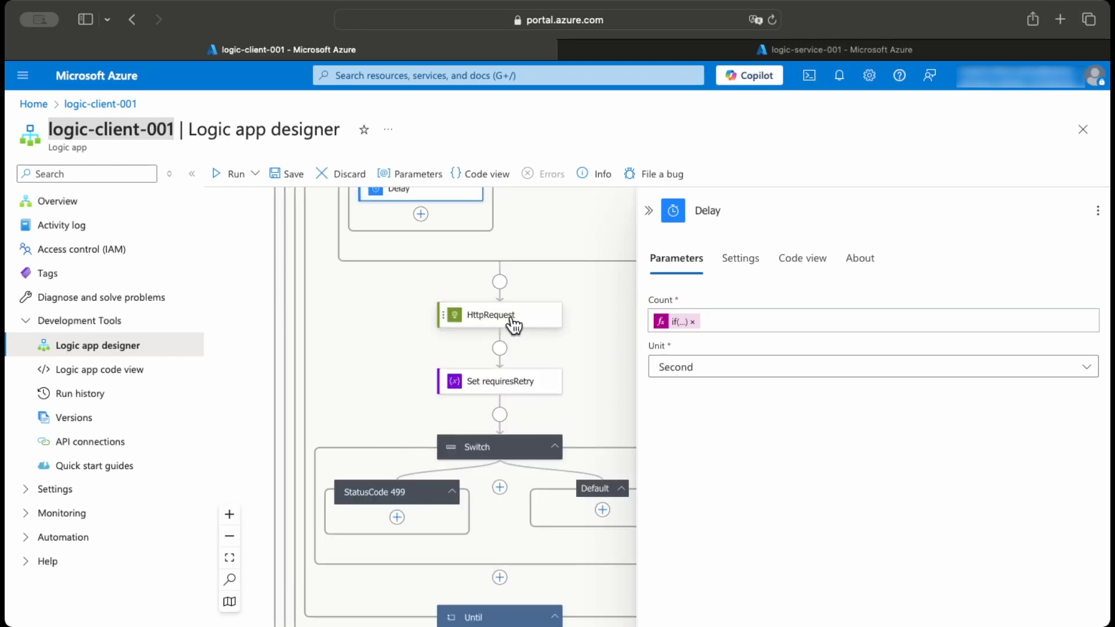
left_click(516, 325)
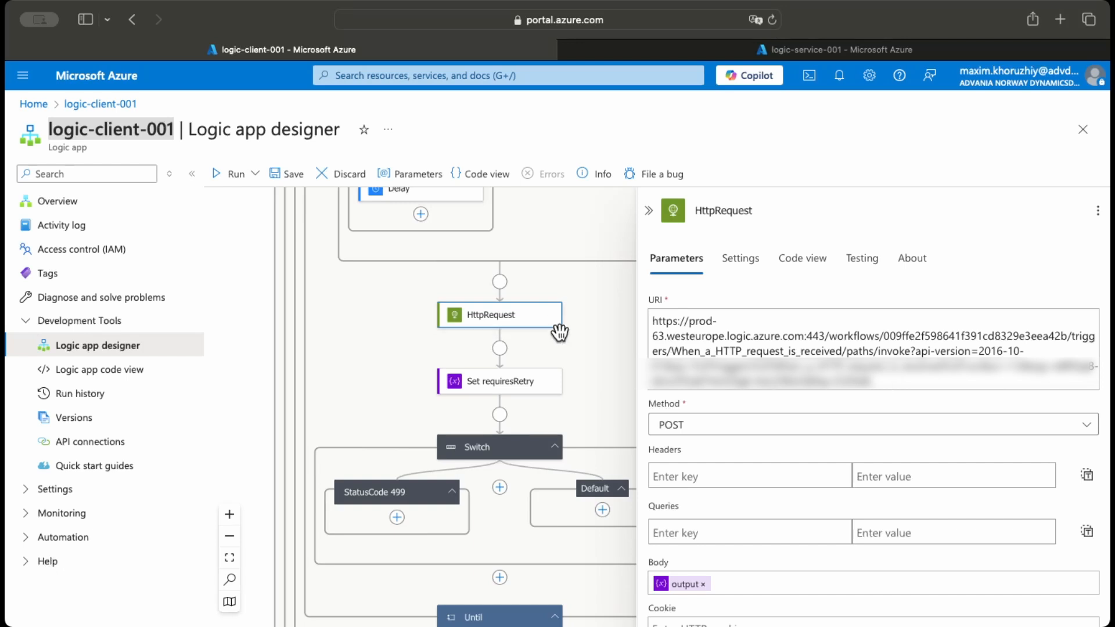
left_click(650, 218)
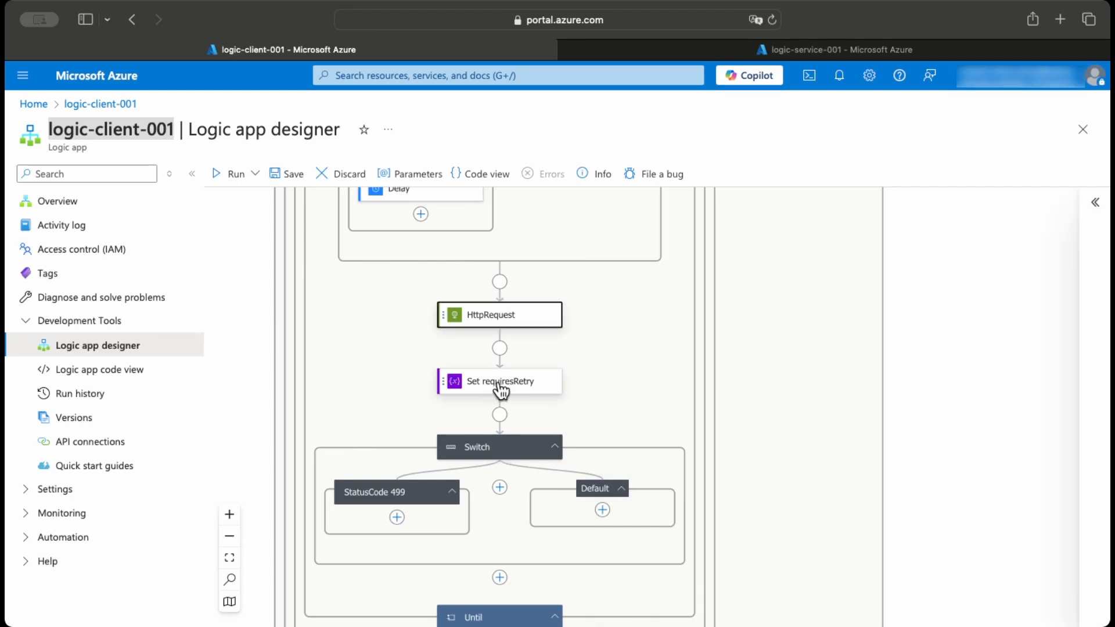
- Inspect the Set requiresRetry action's value and the default status codes of the workflow's retryResponses parameter
left_click(493, 391)
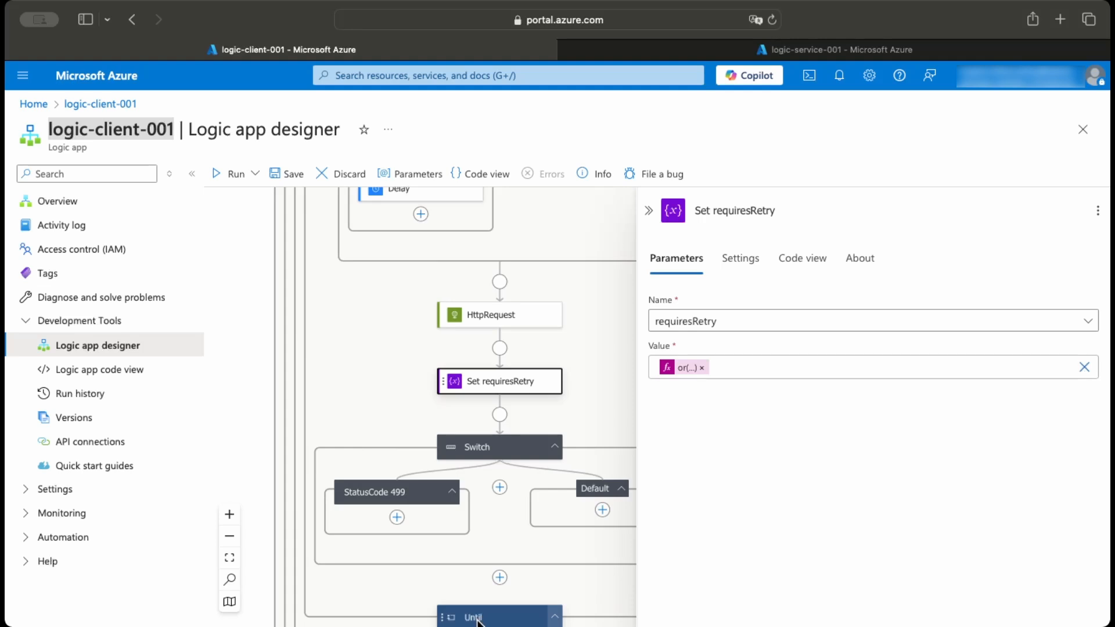
left_click(689, 376)
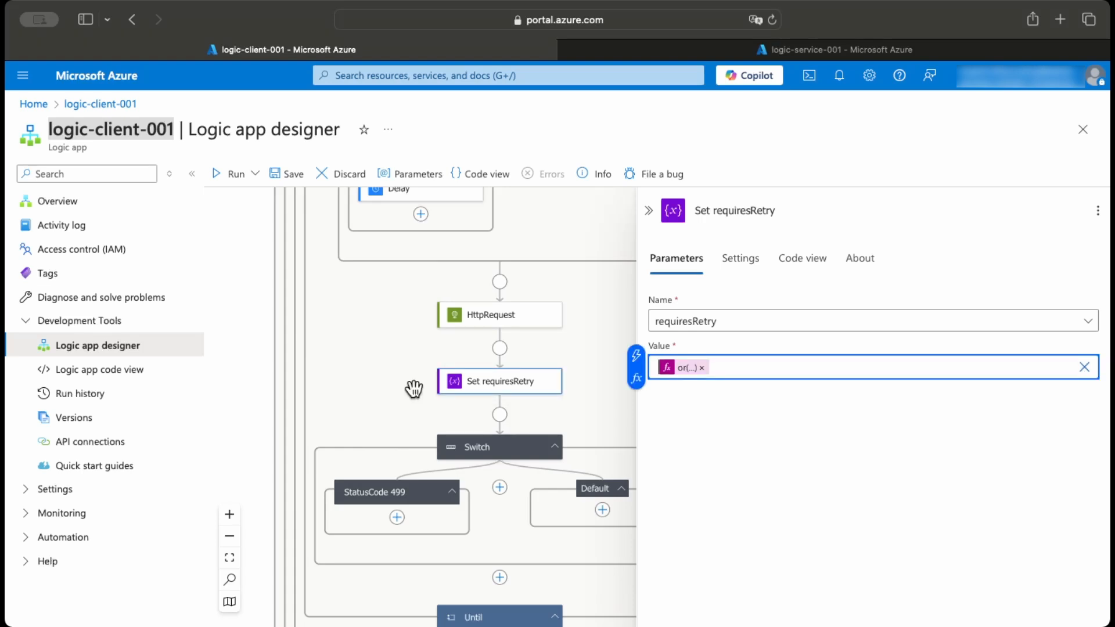
left_click(408, 183)
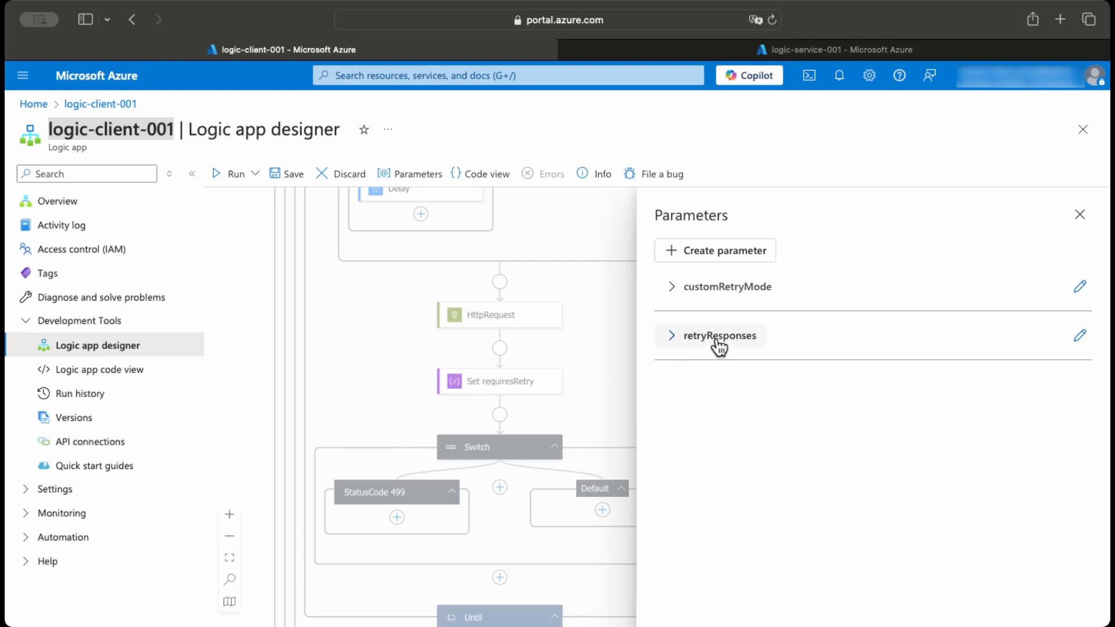
left_click(670, 342)
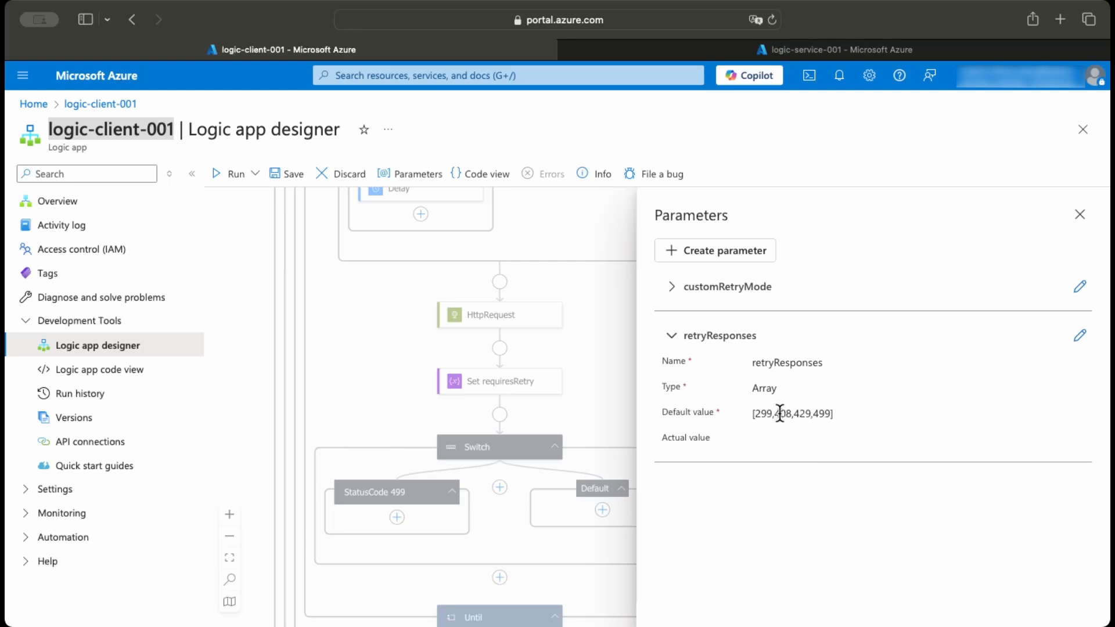
left_click_drag(779, 413, 813, 415)
left_click_drag(750, 444, 778, 451)
- Leave the workflow parameters and examine the Switch action's On setting together with its cases
left_click(498, 451)
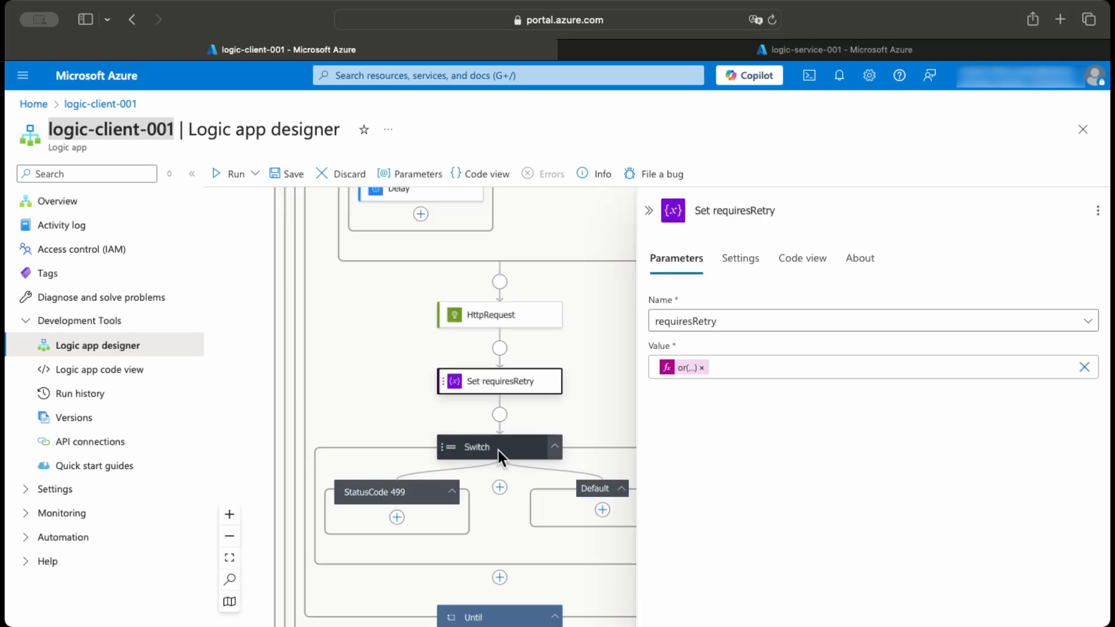
left_click(498, 450)
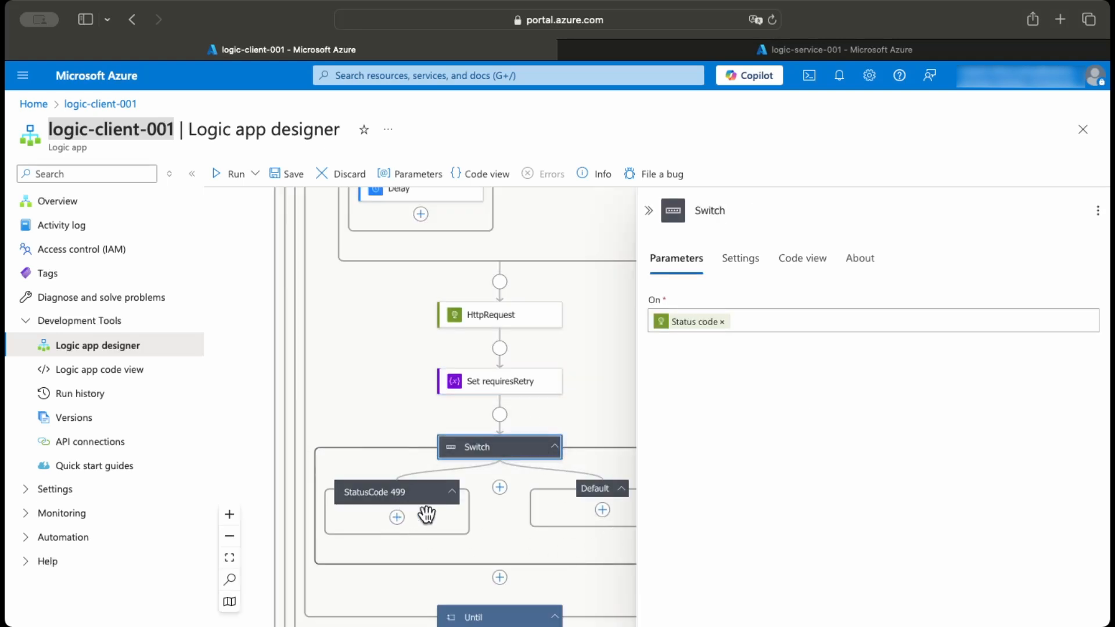
left_click_drag(412, 443, 403, 306)
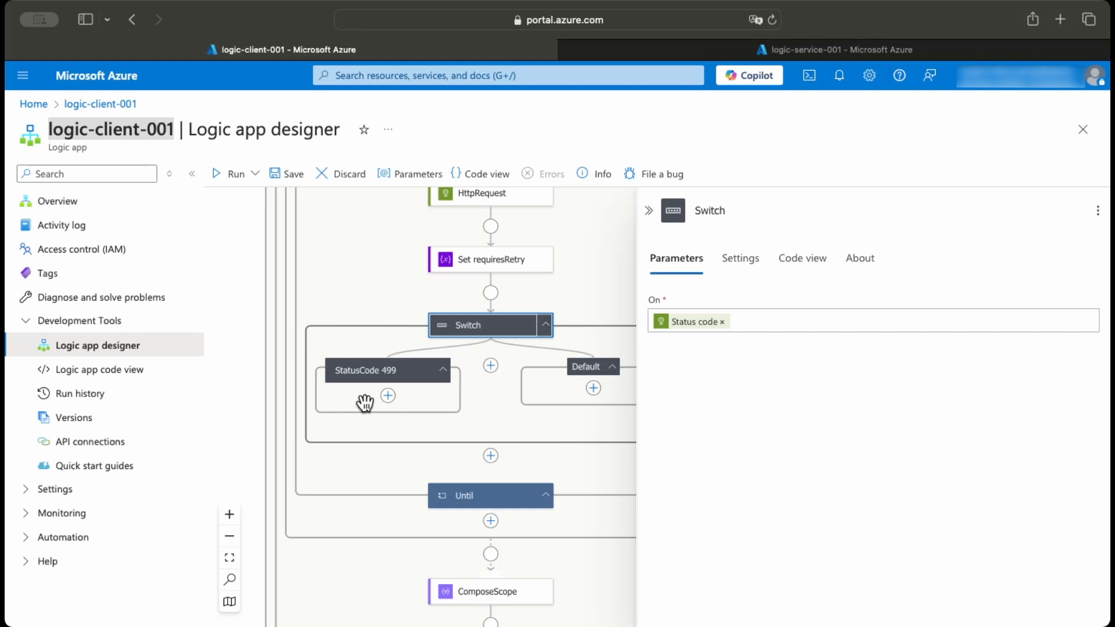
- Examine the Until loop's settings and open its Loop Until expression, highlighting the requiresRetry variable
scroll(365, 400, "down", 3)
left_click(497, 388)
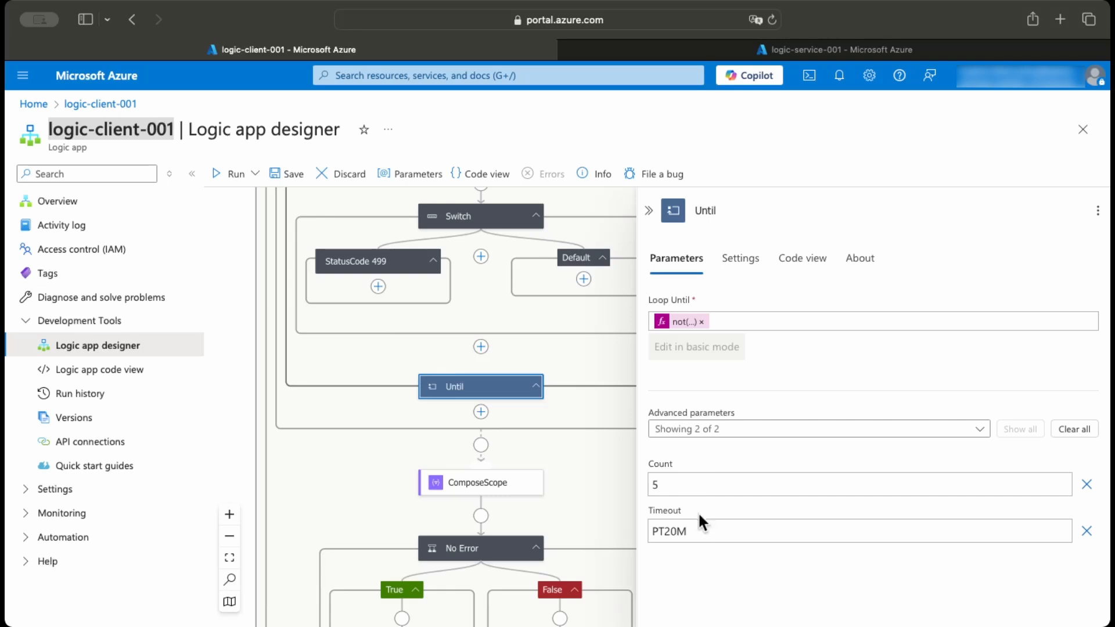
left_click(685, 323)
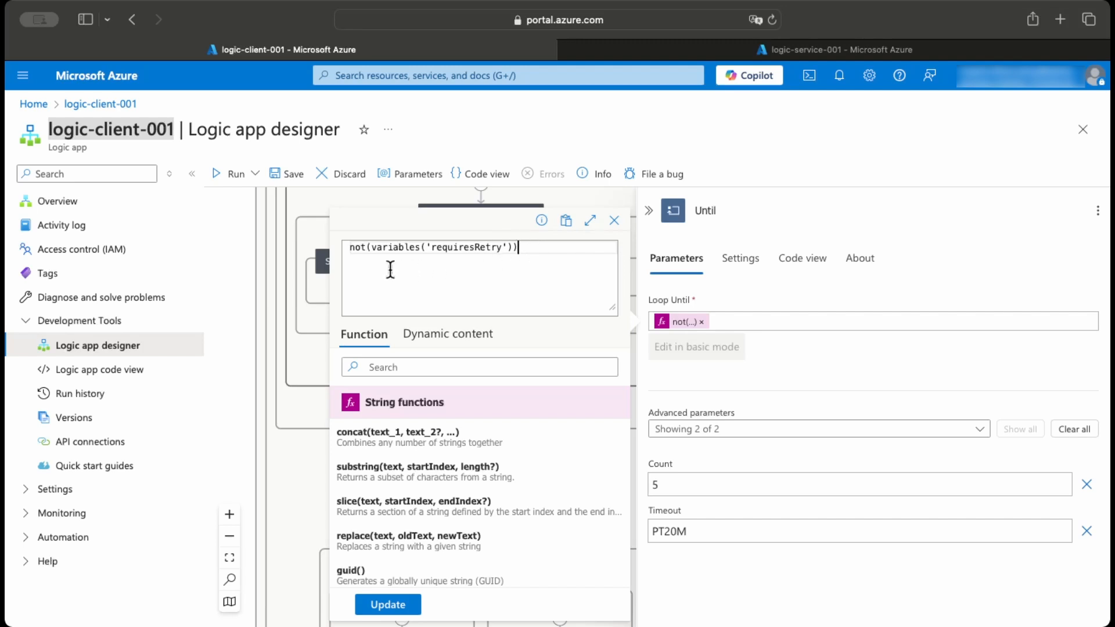
double_click(460, 250)
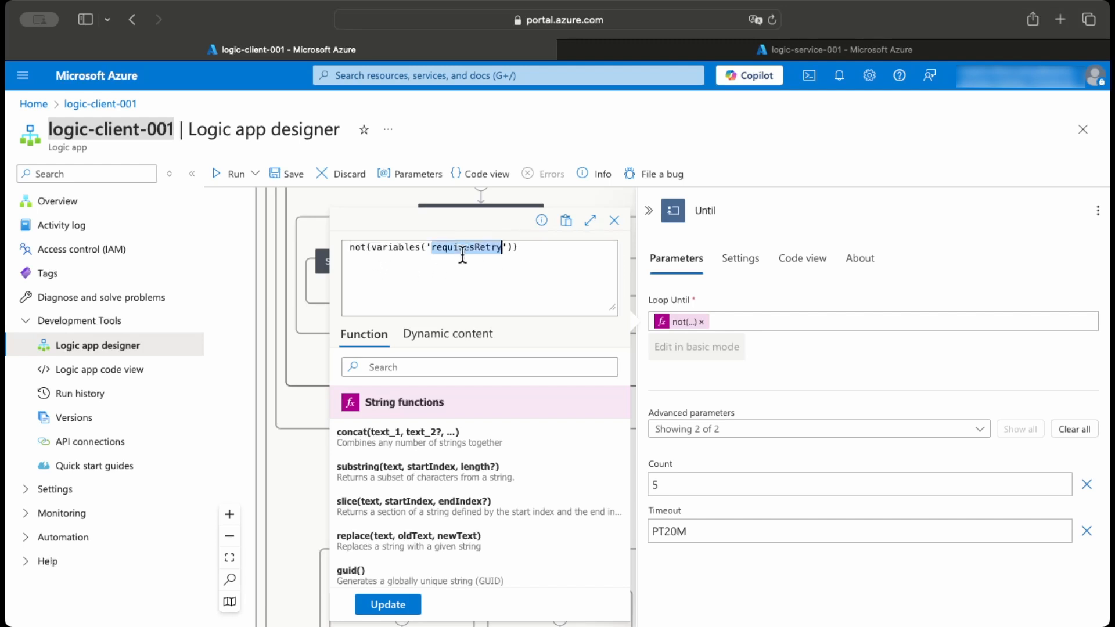
- Close the Loop Until expression and hide the Until loop's details
left_click(526, 248)
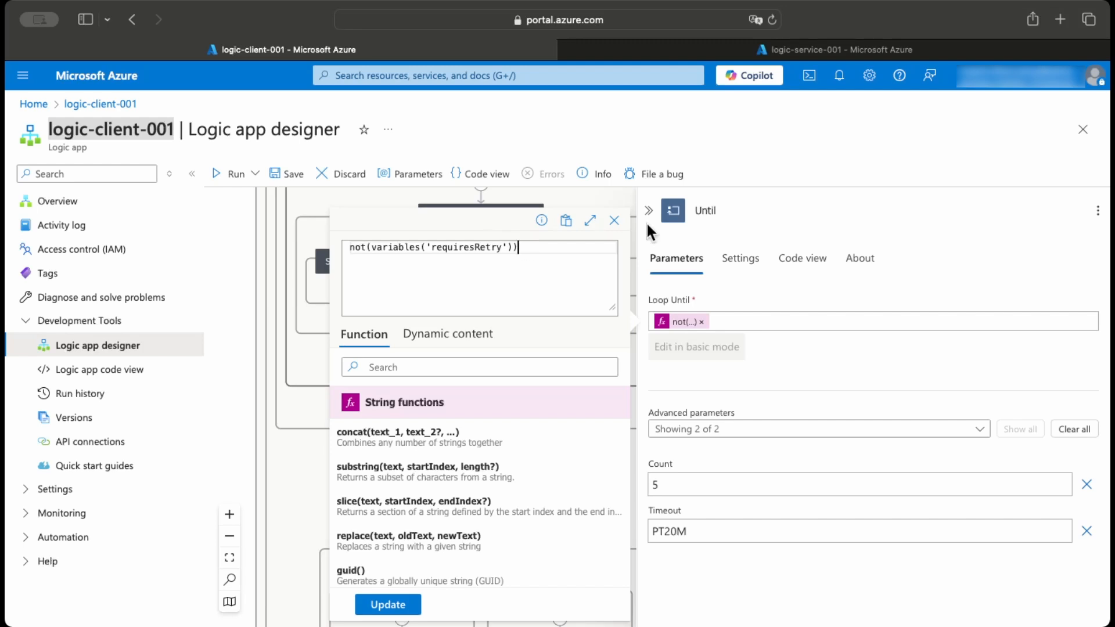
left_click(614, 221)
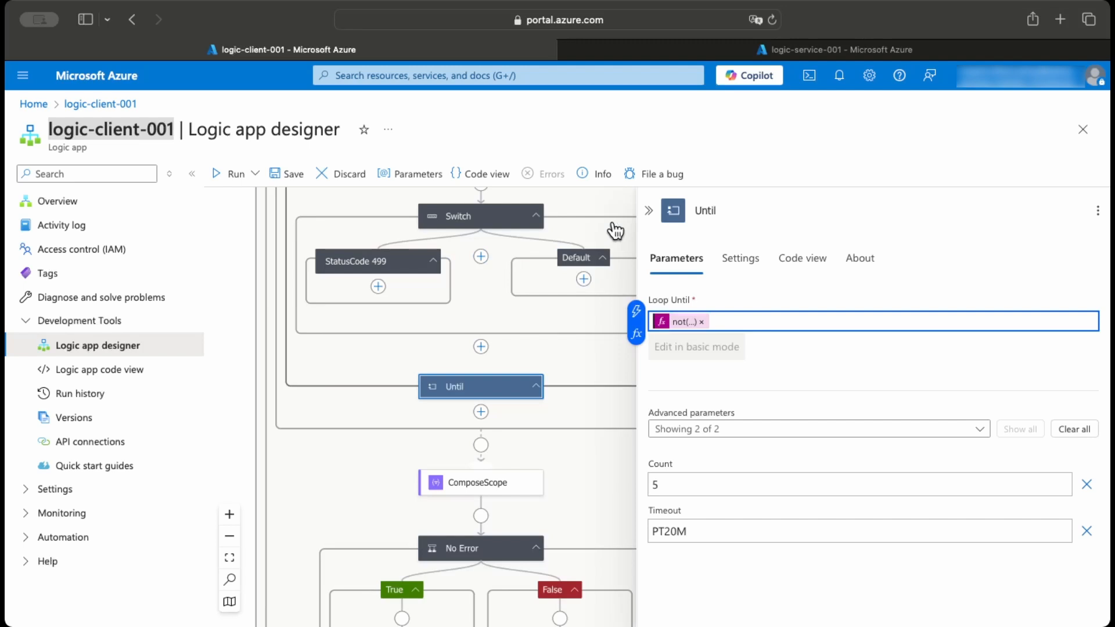
left_click(609, 367)
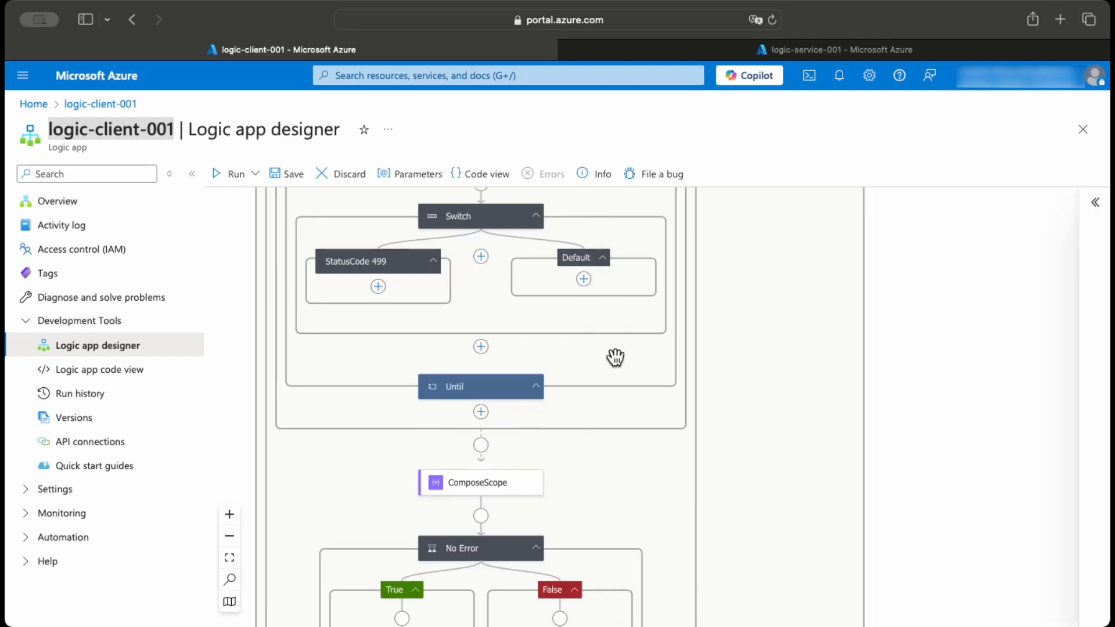
- Collapse the ScopeRetry scope in the True branch of IF CustomRetryMode
scroll(616, 357, "up", 6)
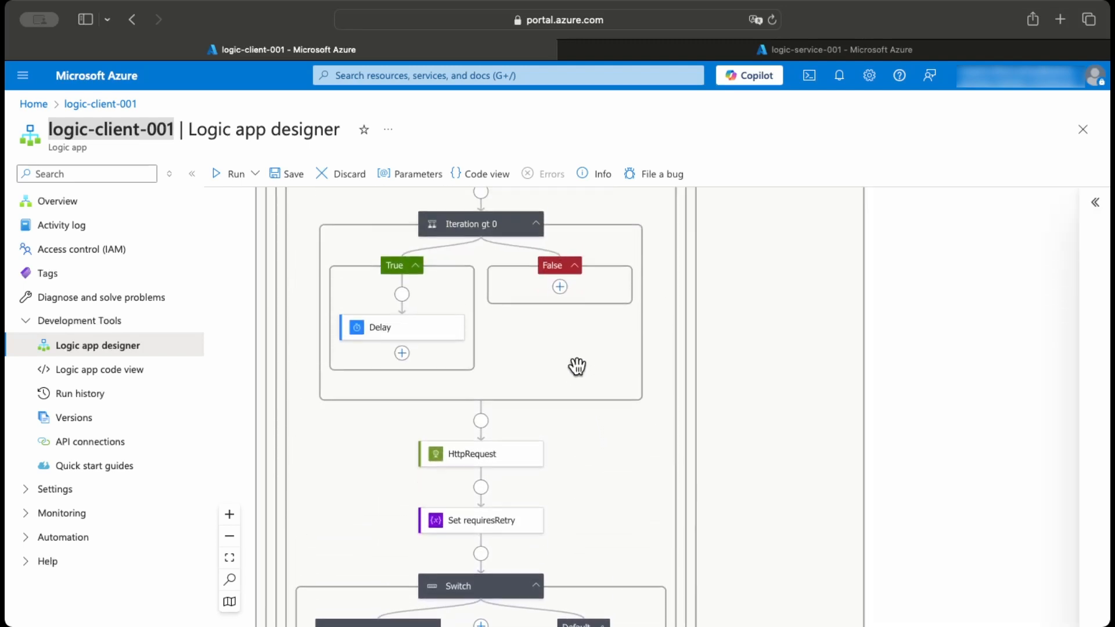
scroll(572, 364, "up", 5)
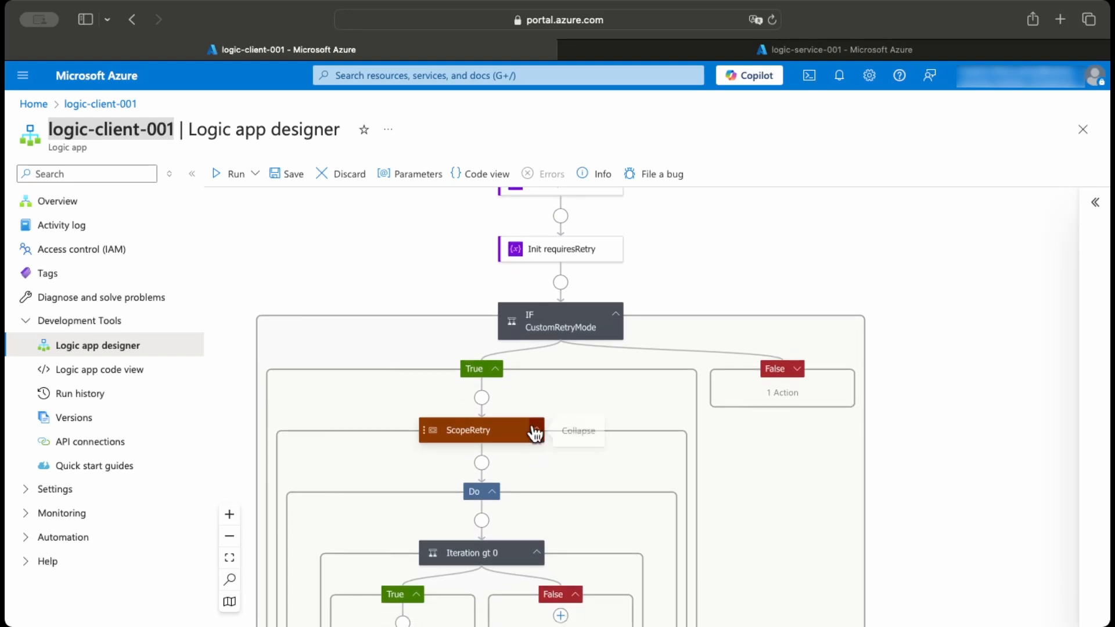
left_click(535, 433)
scroll(549, 483, "down", 2)
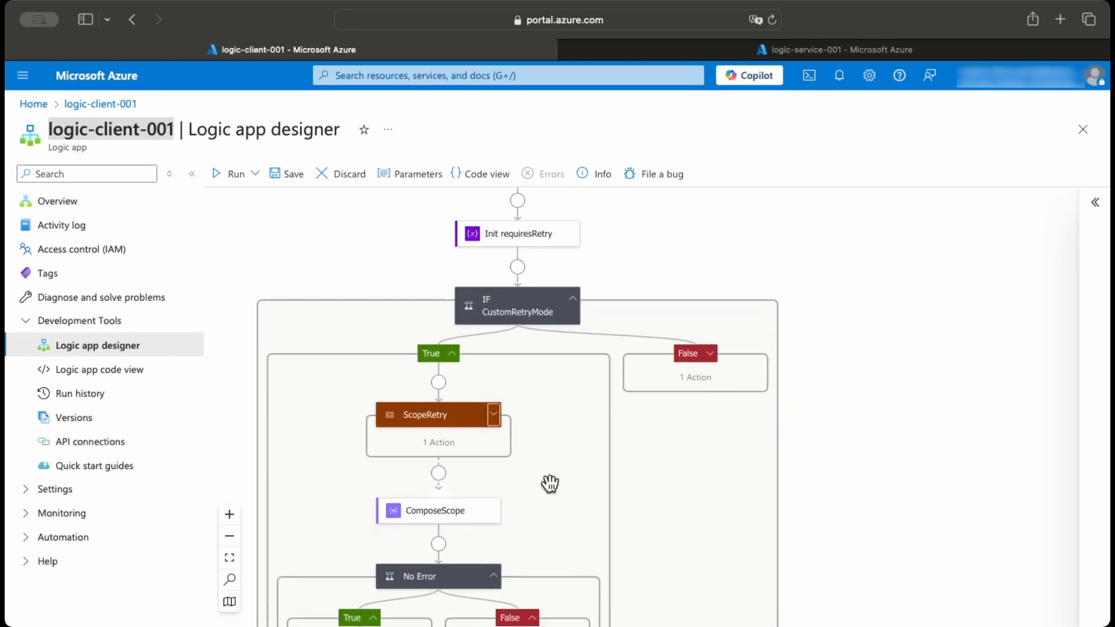
scroll(546, 441, "down", 4)
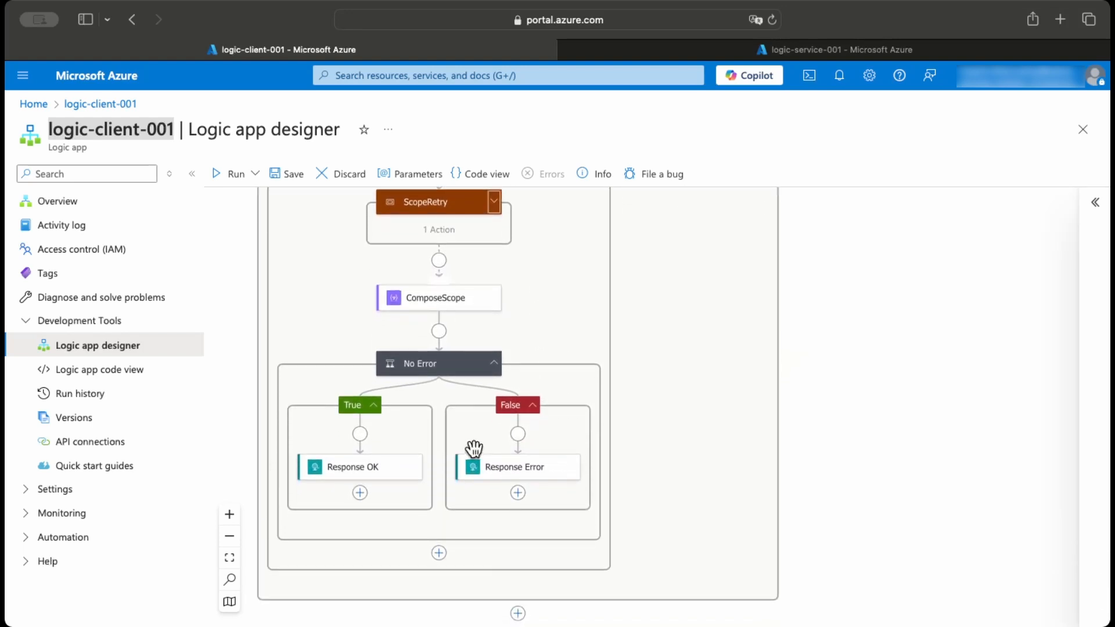
- Review the ComposeScope inputs, the No Error condition expression, and the parameters of the Response Error and Response OK actions
left_click(428, 305)
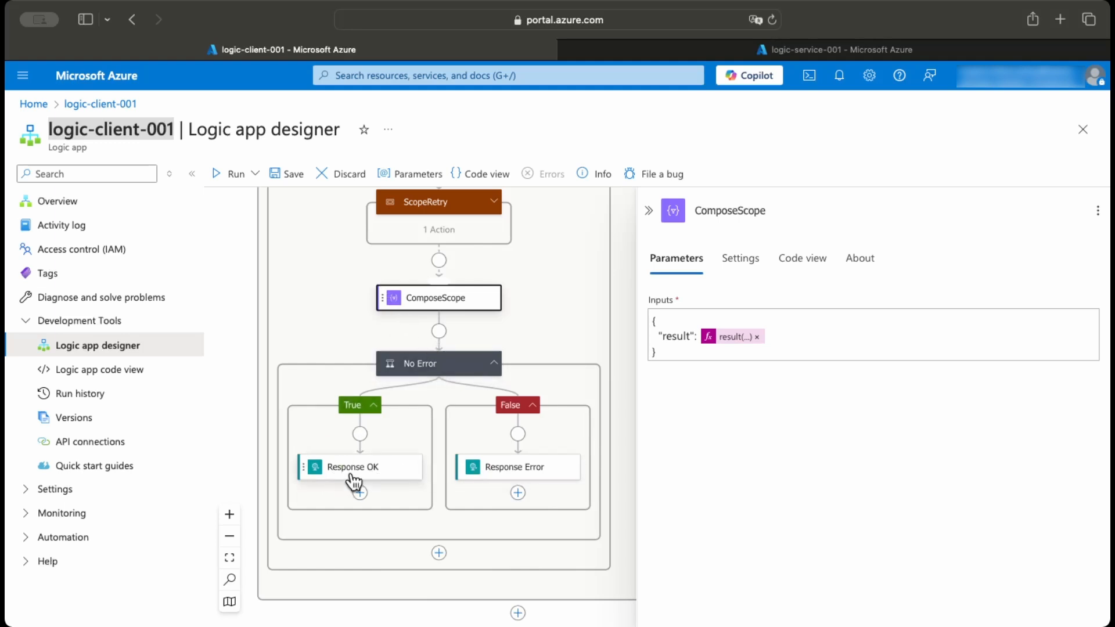
left_click(433, 363)
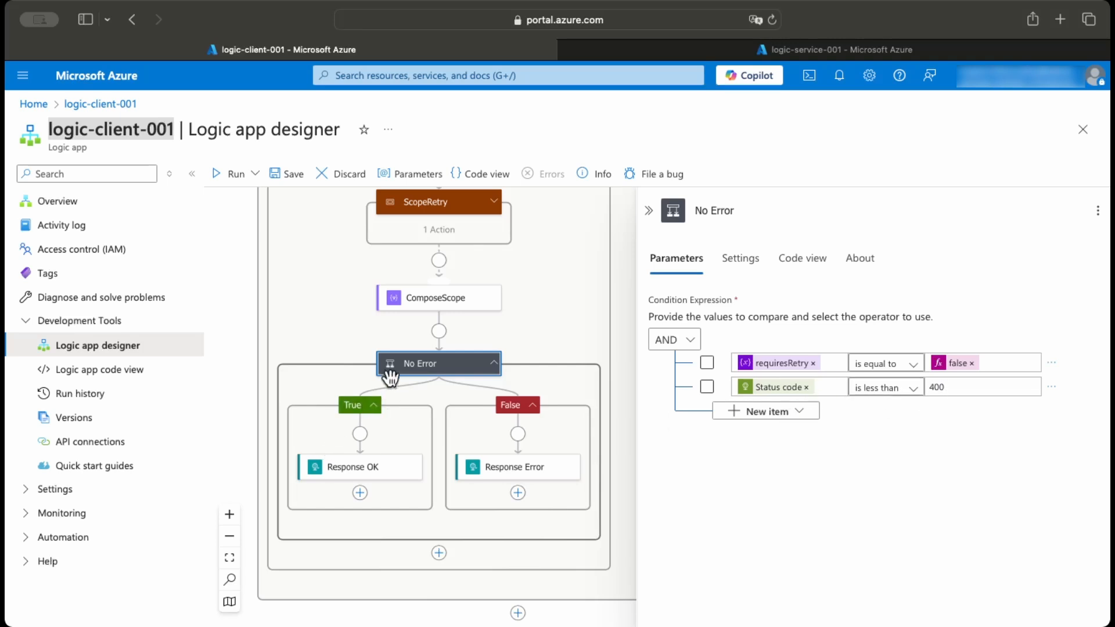
left_click(520, 475)
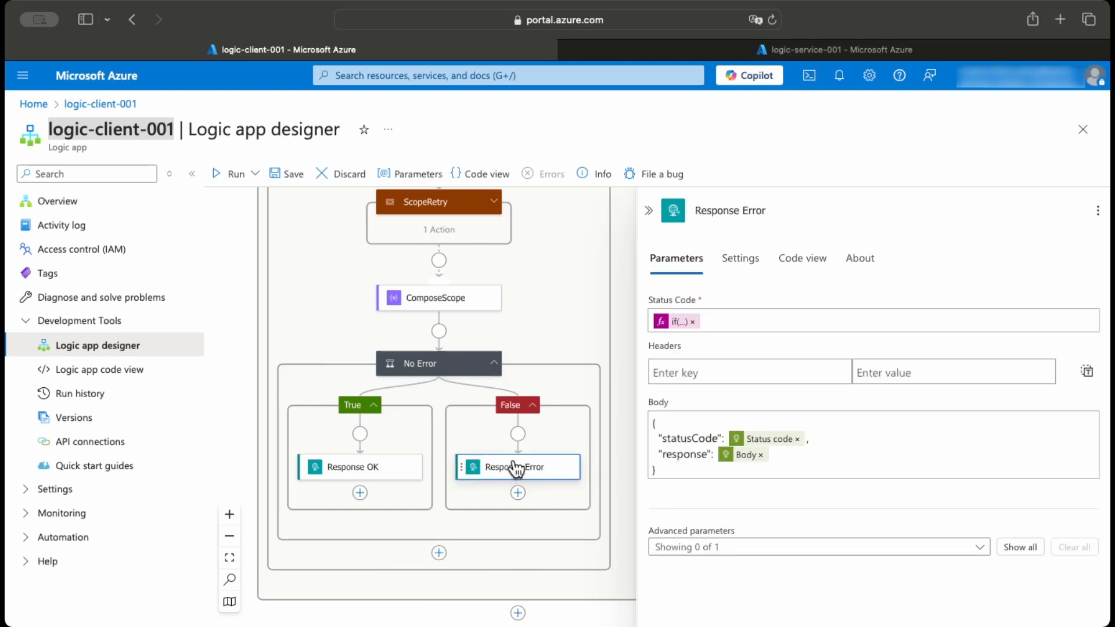
left_click(346, 475)
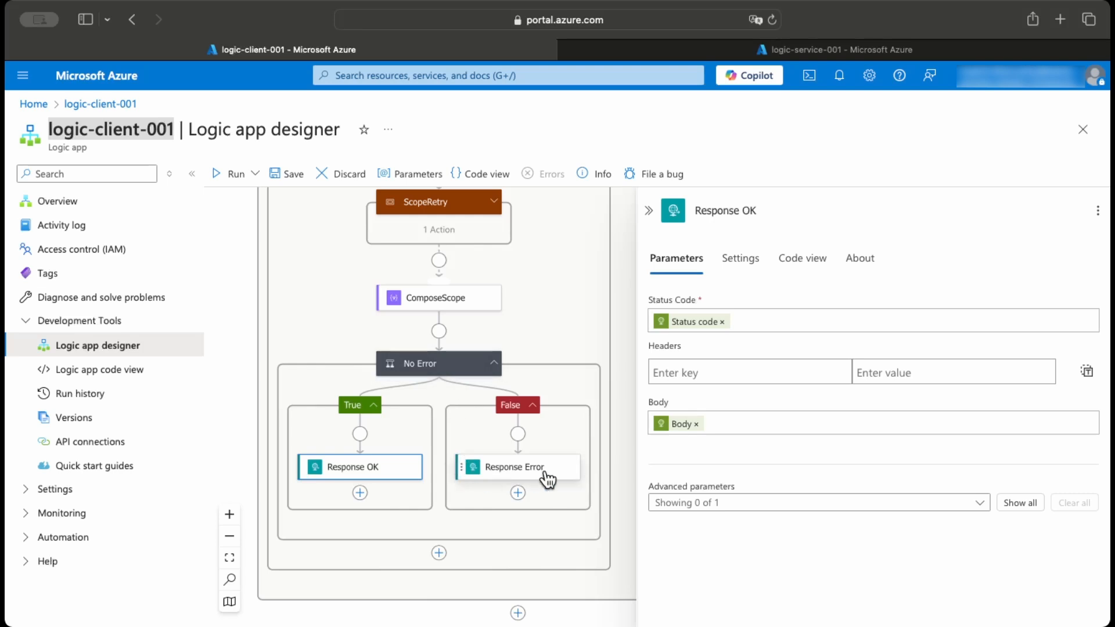
- Examine the Response Error action's Status Code expression, highlighting 500, 400 and statusCode, and close the expression without changes
left_click(499, 473)
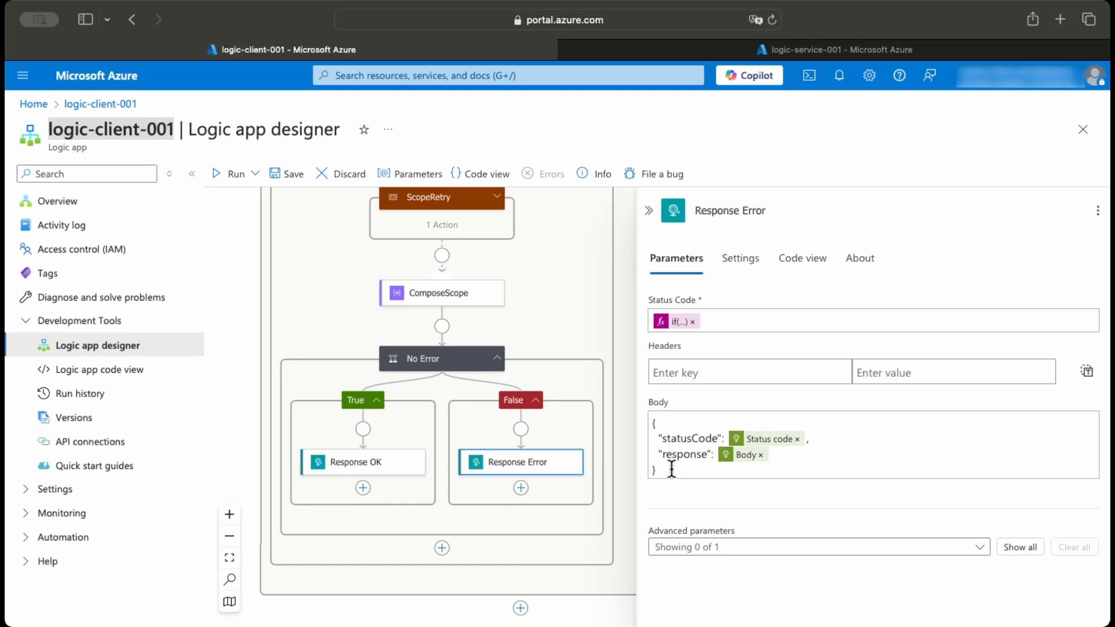
left_click(680, 322)
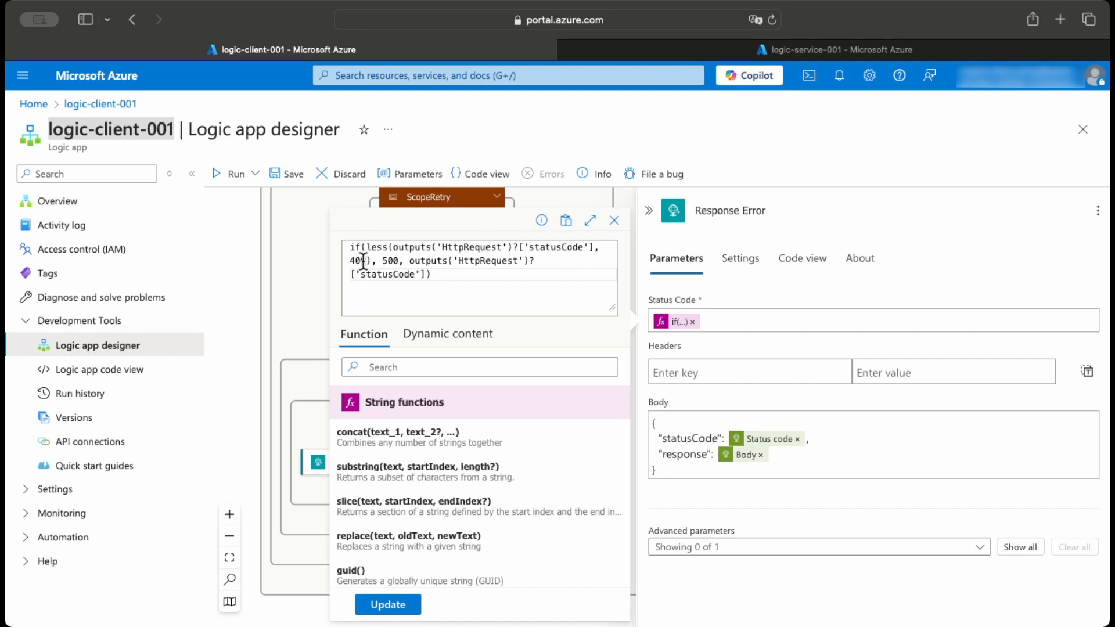
left_click_drag(382, 261, 401, 261)
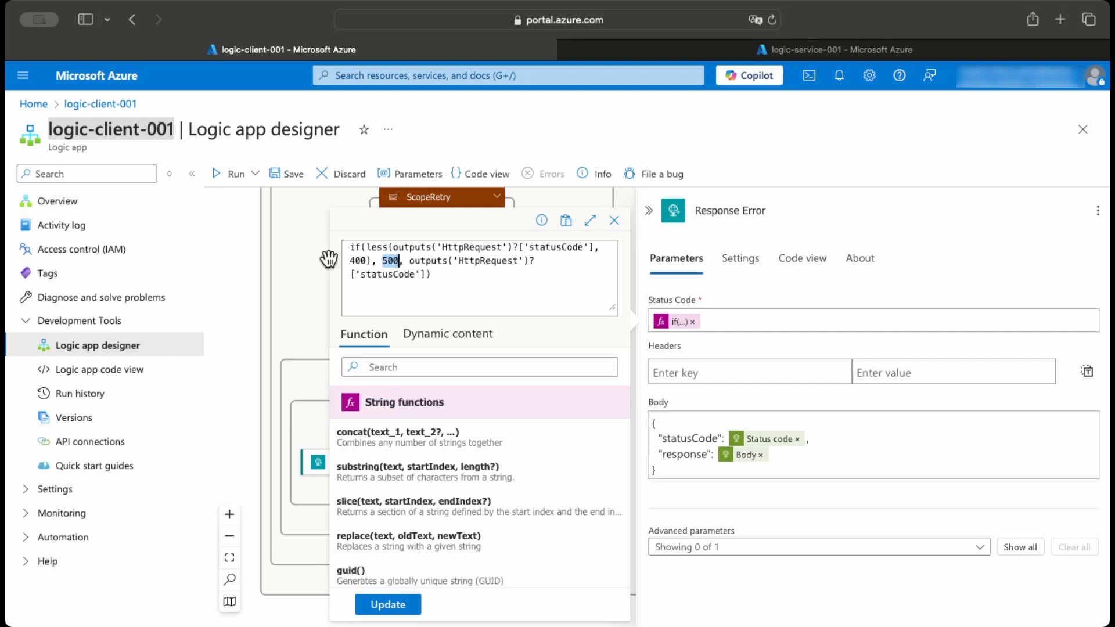
double_click(356, 261)
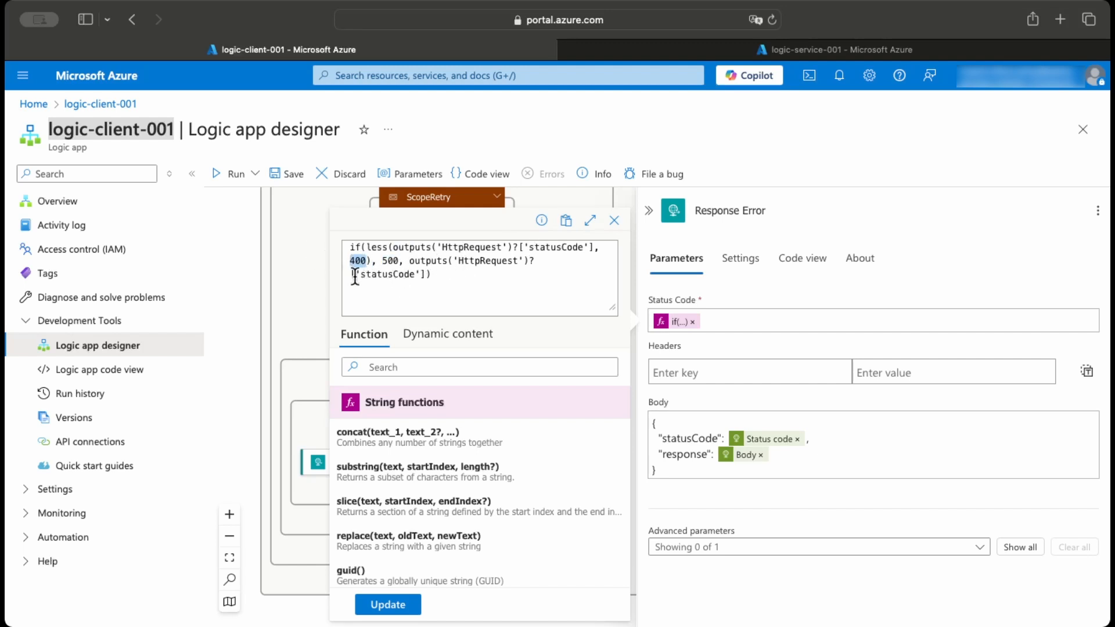
double_click(386, 274)
left_click(613, 220)
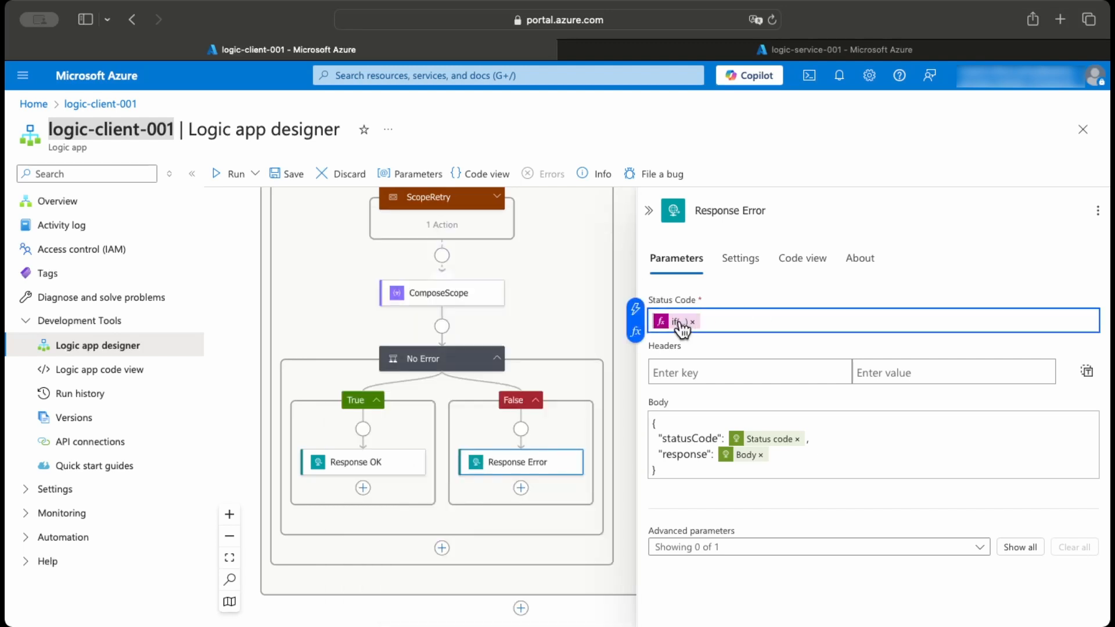
- Examine the statusCode and response entries in the Response Error action's Body, hide its details and look over the client workflow
left_click_drag(654, 468, 648, 419)
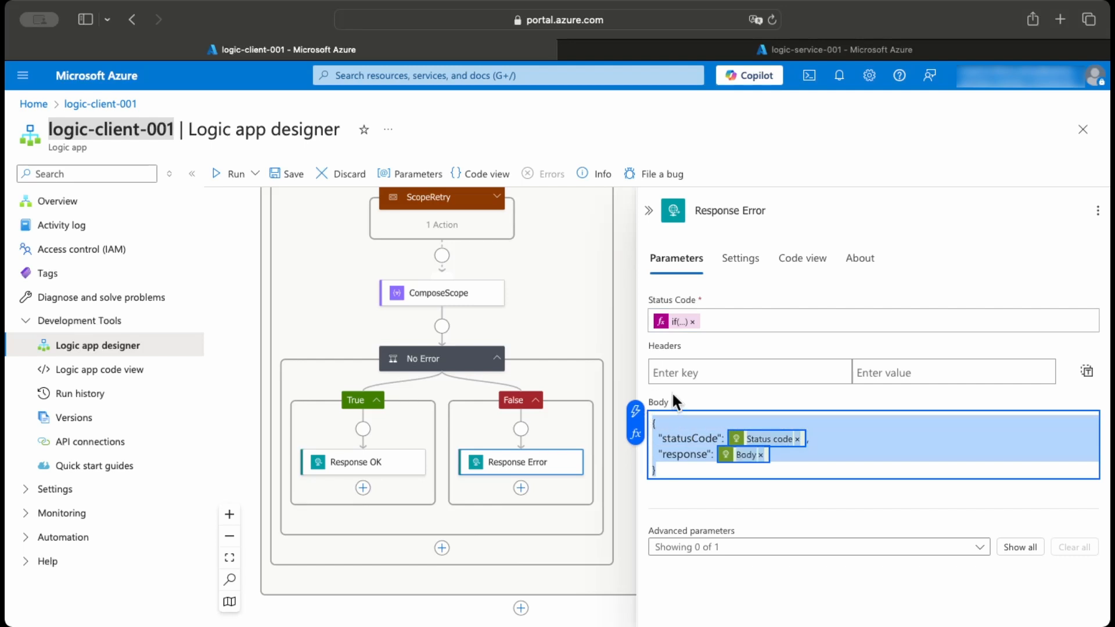
left_click(683, 439)
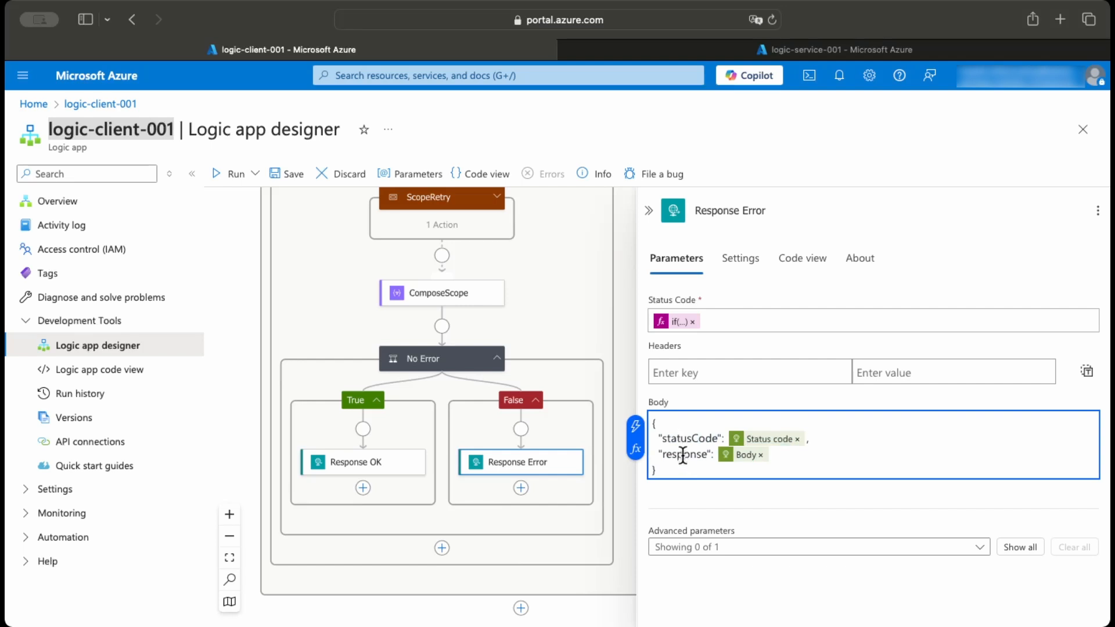
left_click_drag(789, 456, 674, 455)
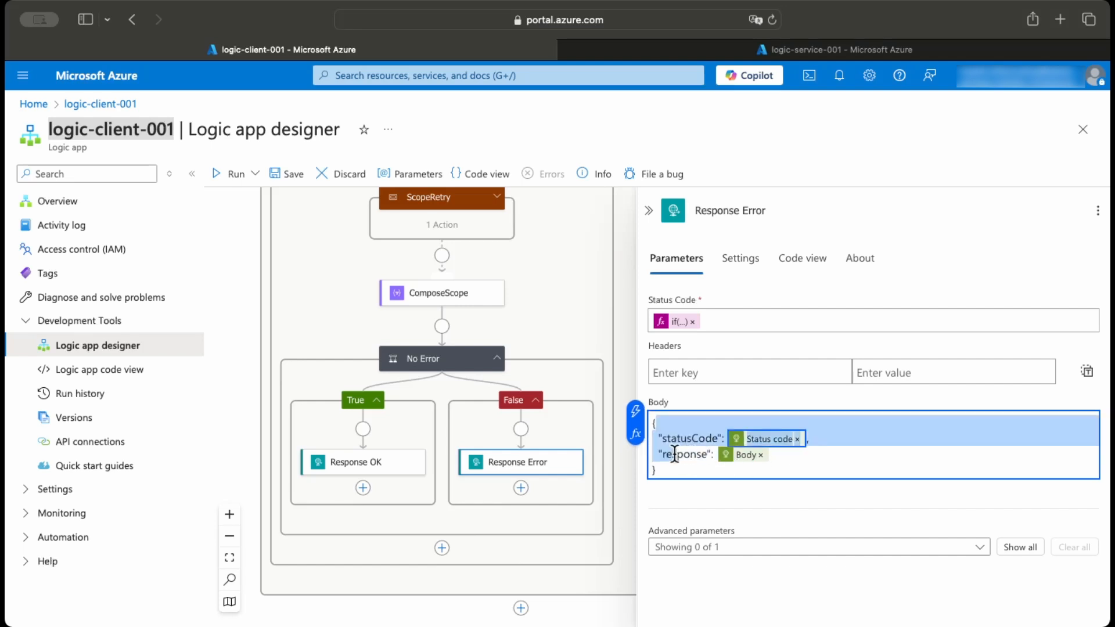
left_click(749, 458)
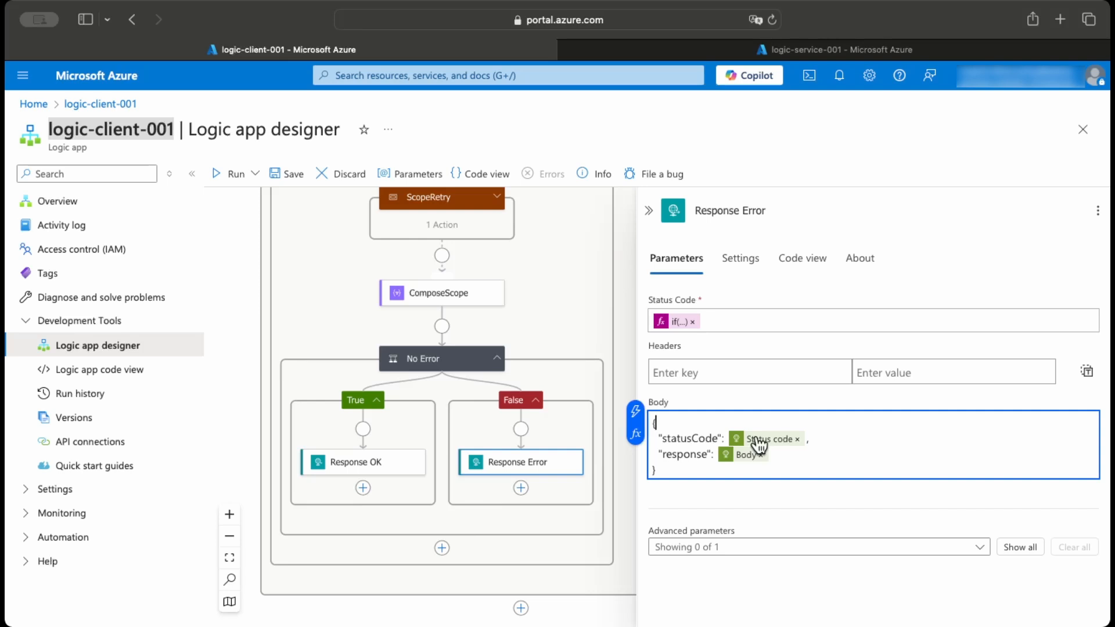
left_click(671, 439)
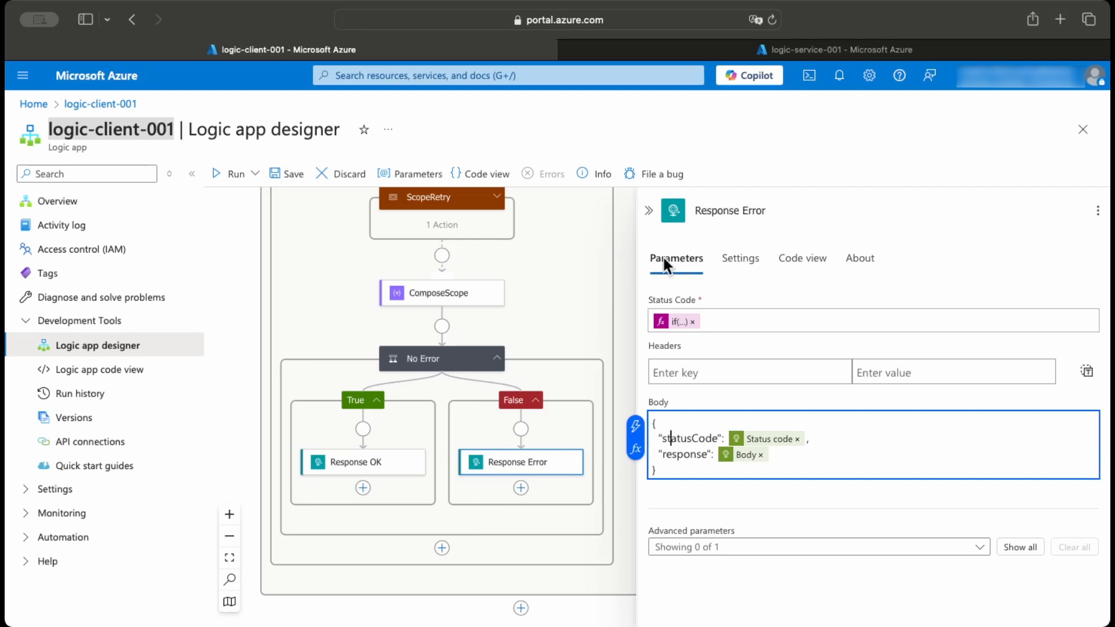
left_click(651, 214)
left_click_drag(680, 283, 821, 455)
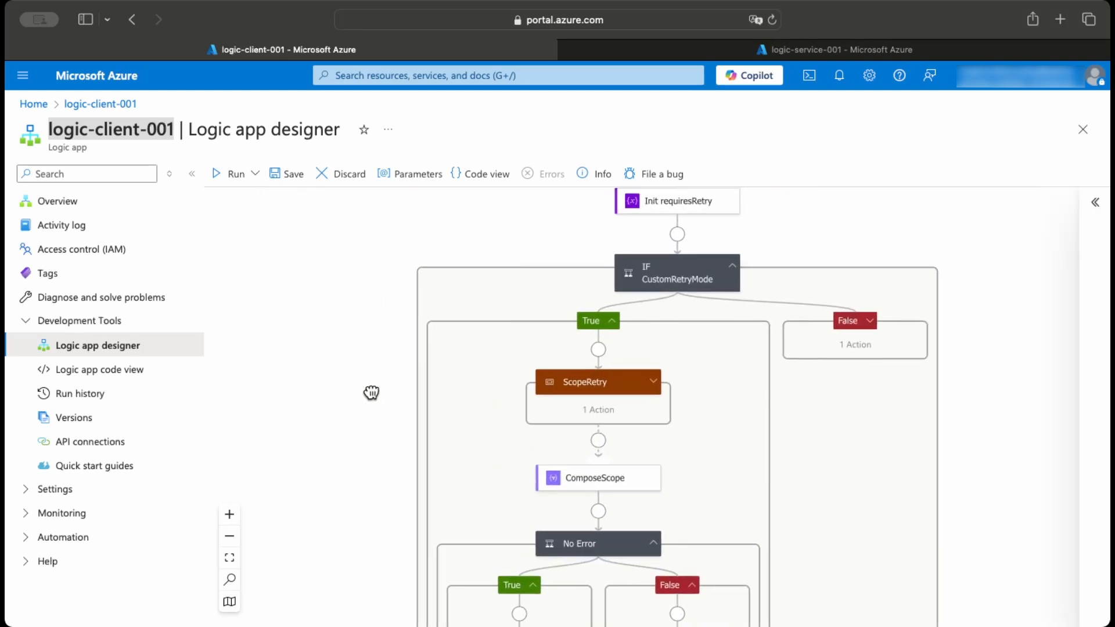
left_click_drag(372, 391, 324, 268)
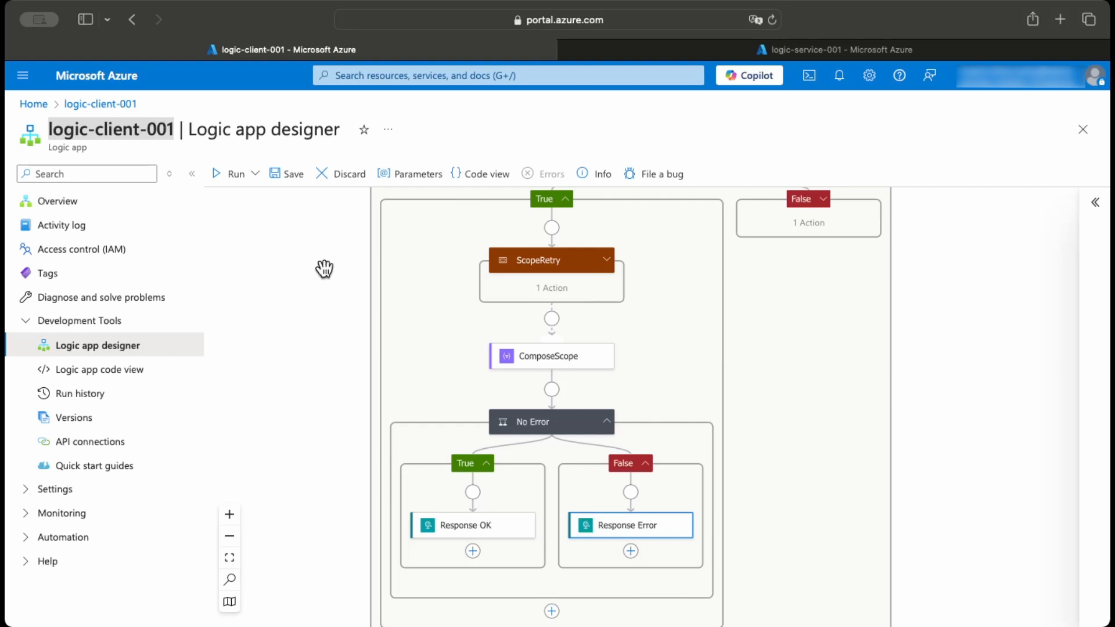
- Switch to the logic-service-001 designer and hide the IF ErrorIsActive condition's details to look over its workflow
left_click(789, 54)
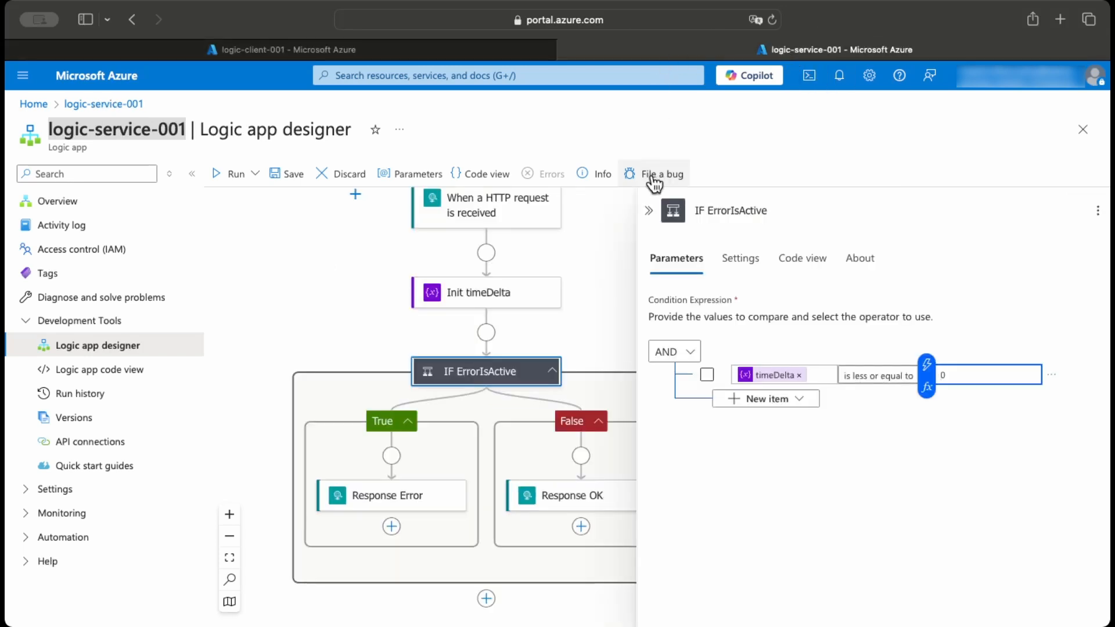
left_click(649, 212)
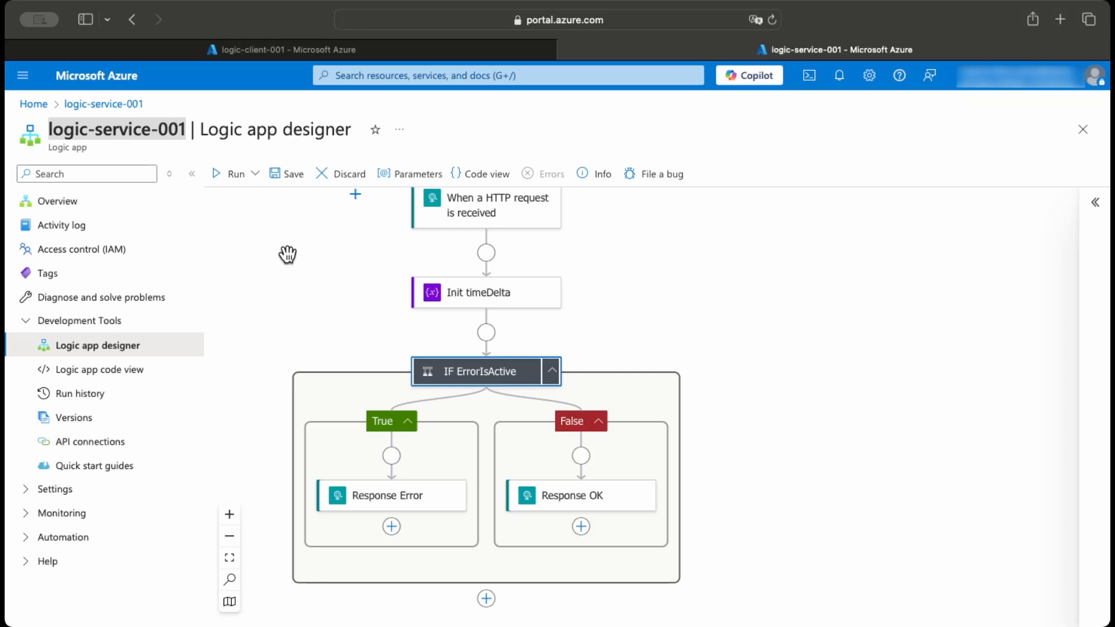
left_click_drag(303, 241, 380, 276)
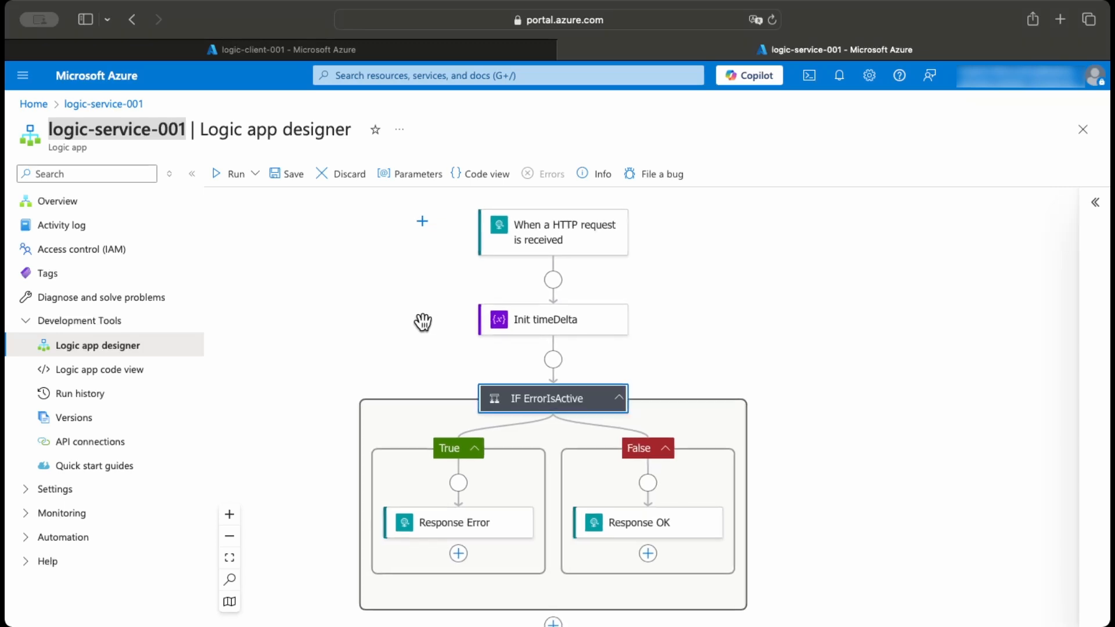
mouse_move(423, 321)
left_mouse_down()
mouse_move(431, 294)
mouse_move(426, 306)
left_mouse_up()
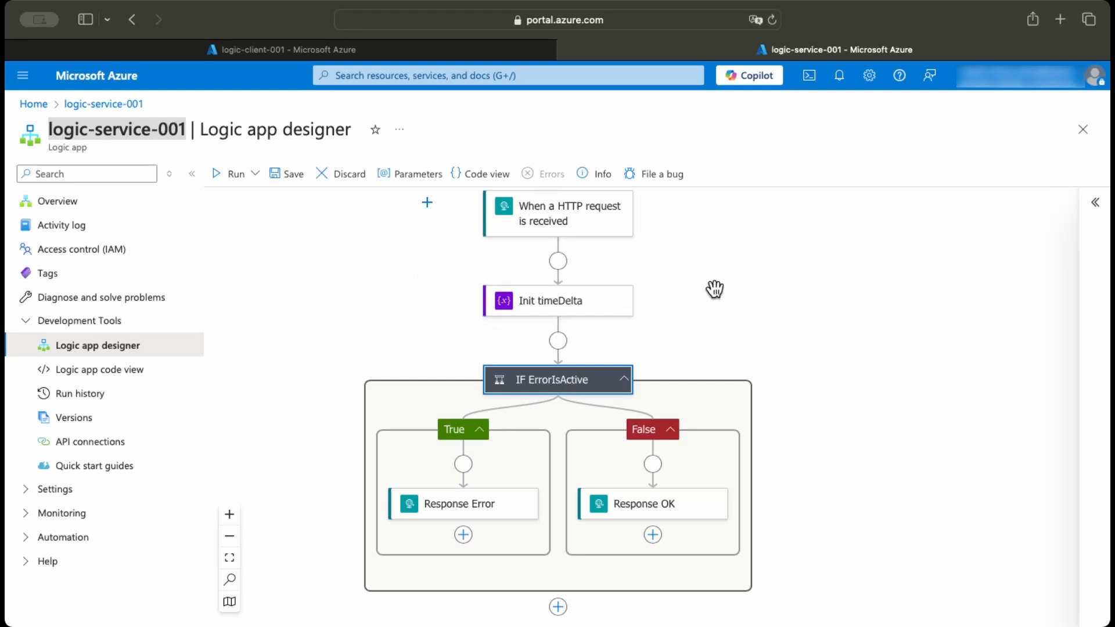
- View the Init timeDelta action and the HTTP request trigger's JSON schema, highlighting the timestamp property, and hide the trigger's details
left_click(555, 308)
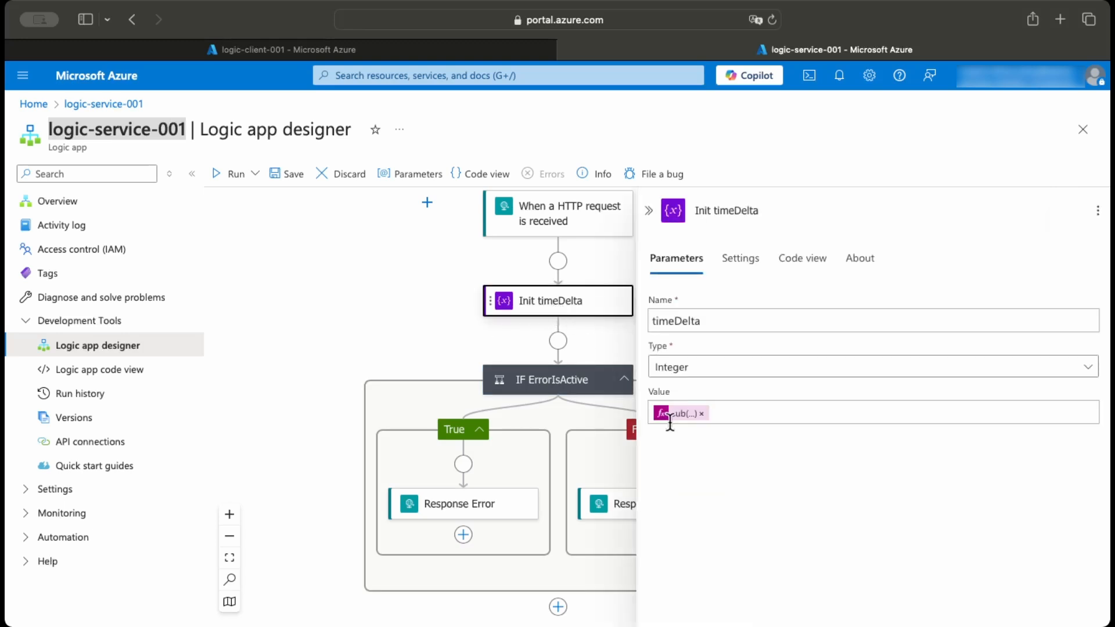
left_click(554, 219)
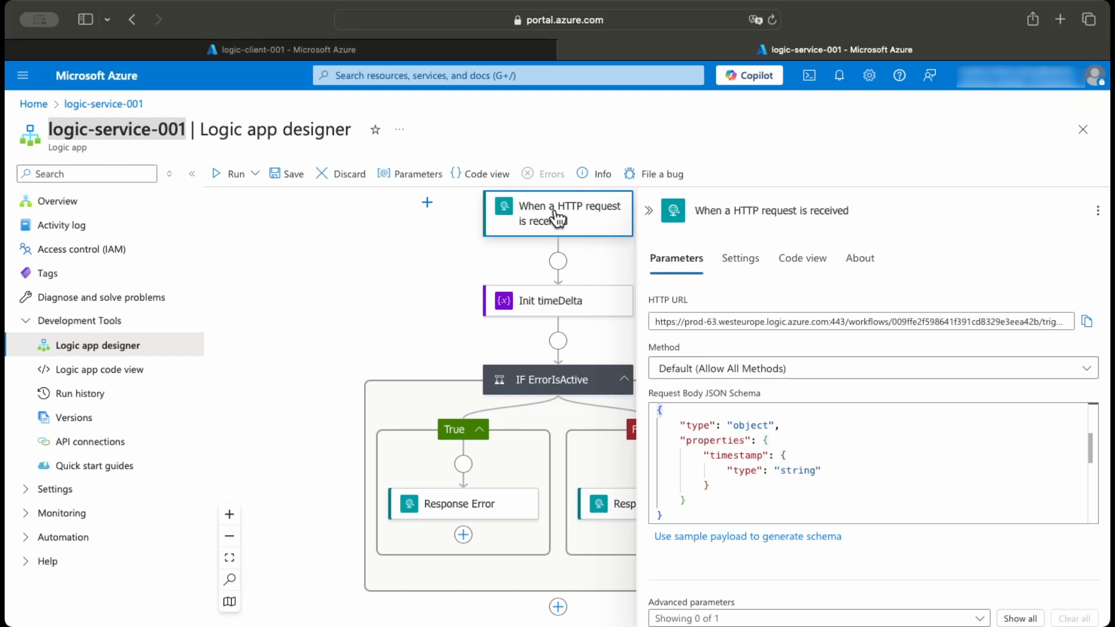
double_click(732, 456)
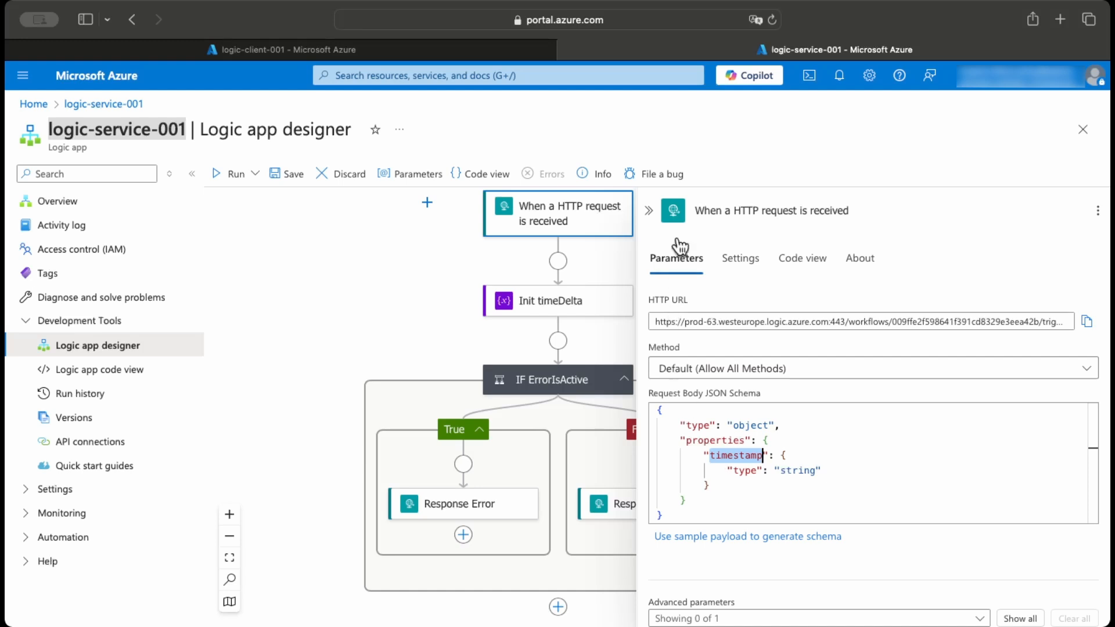
left_click(649, 210)
- Examine the Init timeDelta value expression, highlighting ticks(utcNow()), the trigger body's timestamp, addSeconds and 11, and close it without changes
left_click(558, 313)
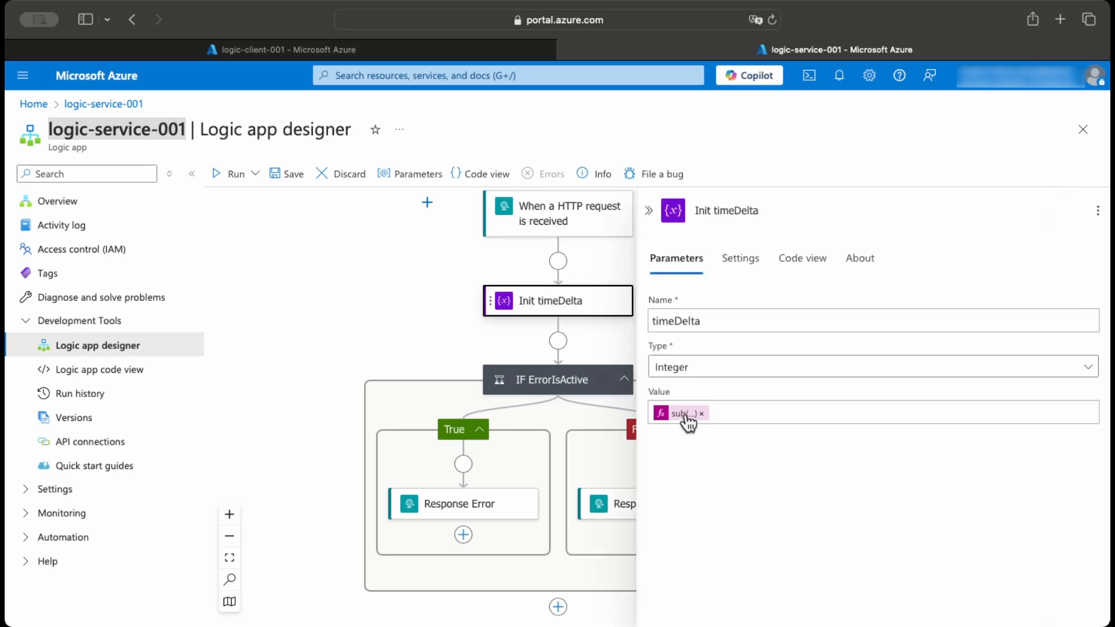
left_click(686, 417)
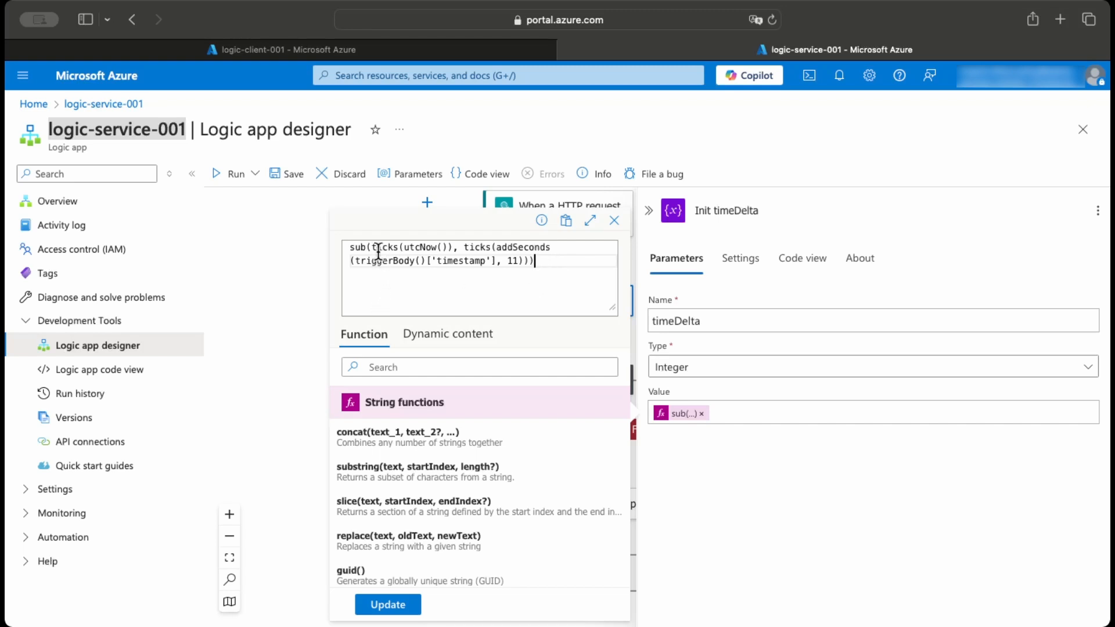
left_click_drag(372, 247, 454, 246)
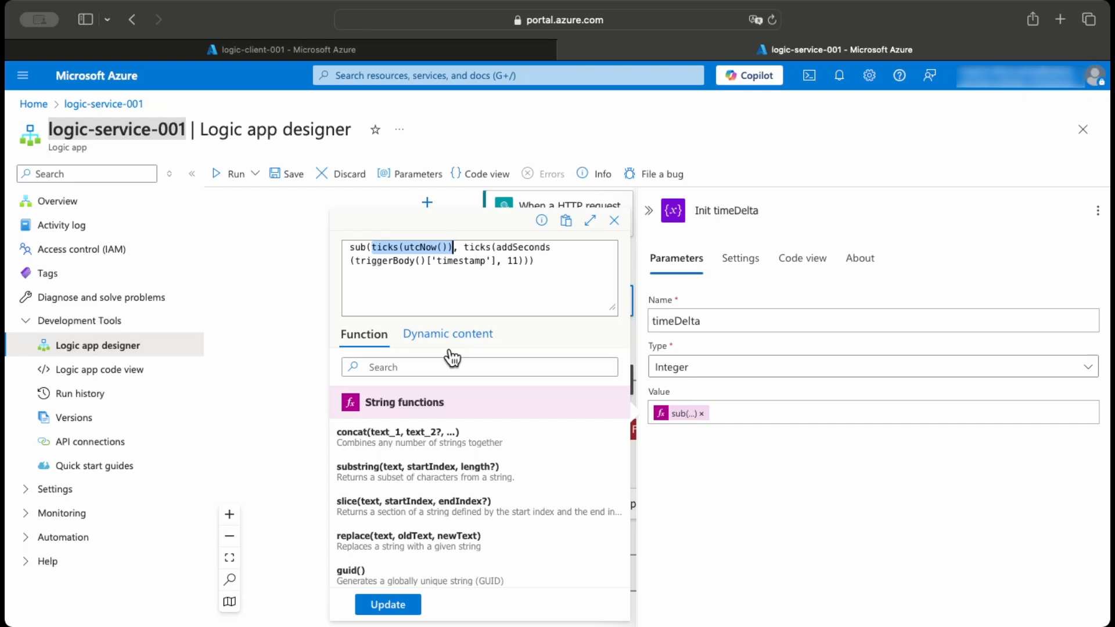
left_click(486, 247)
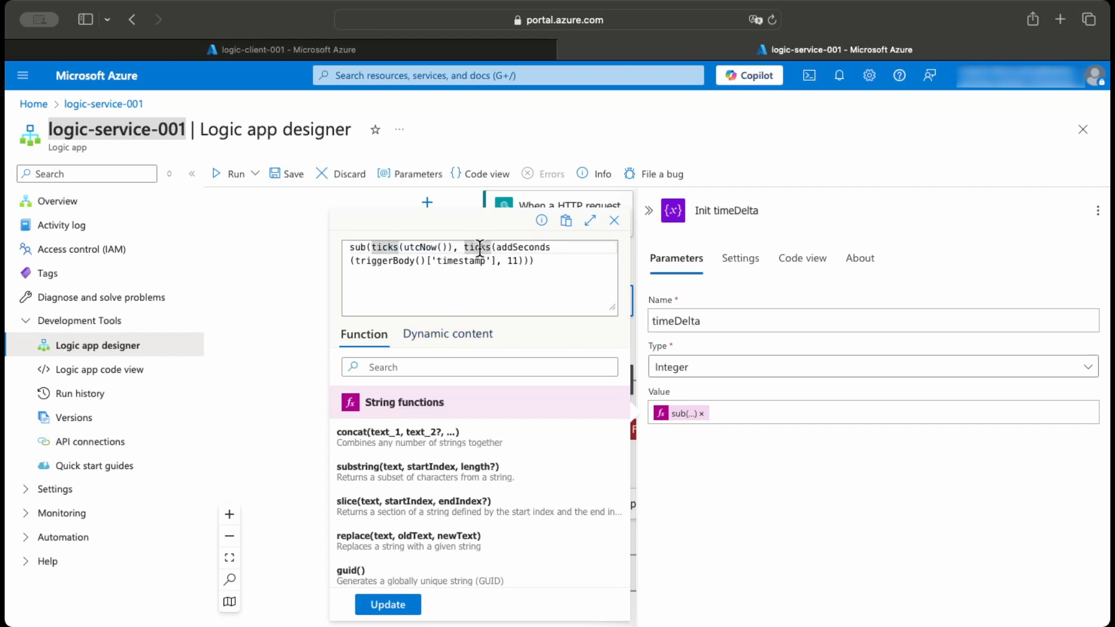
left_click(521, 249)
left_click_drag(362, 260, 498, 261)
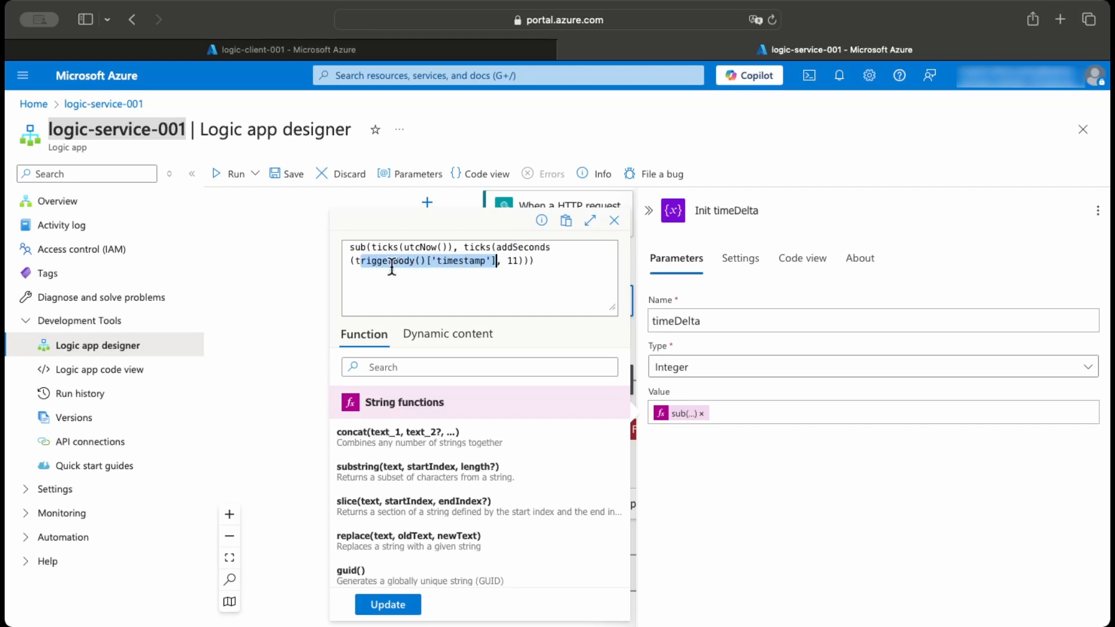
double_click(517, 246)
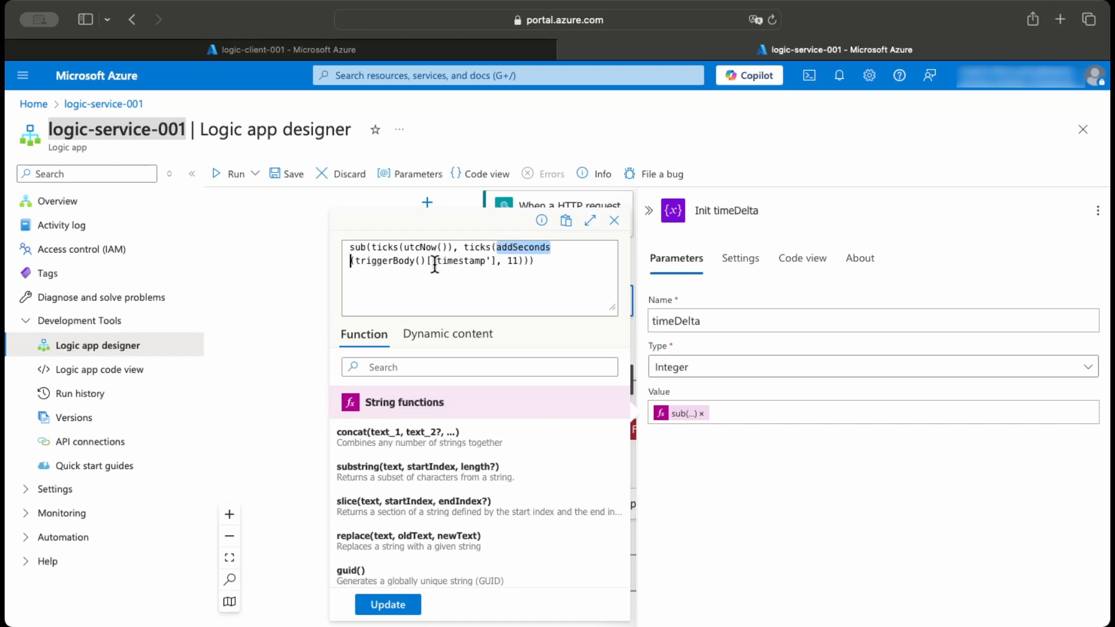
double_click(512, 261)
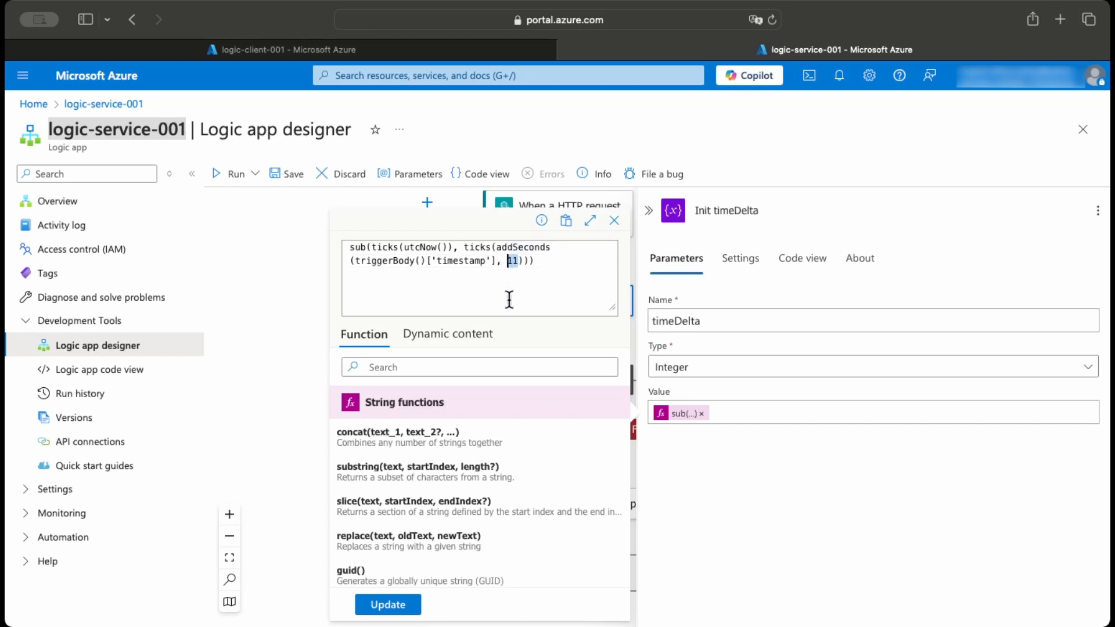
left_click(519, 260)
left_click(615, 220)
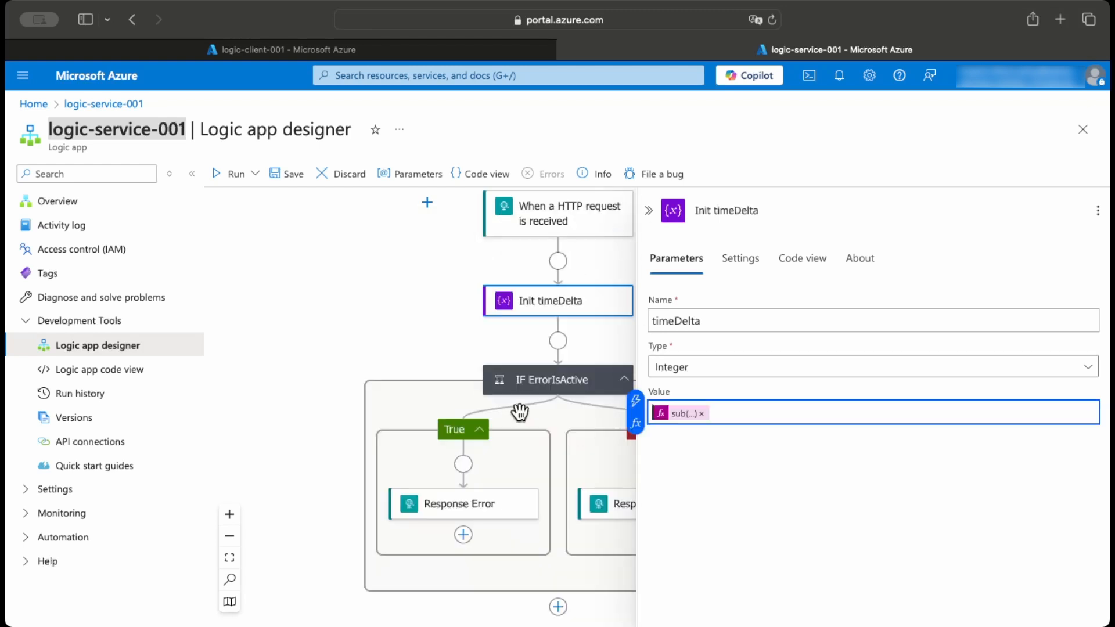
- Review the IF ErrorIsActive condition and the Response OK action, highlighting its Status Code
left_click(548, 381)
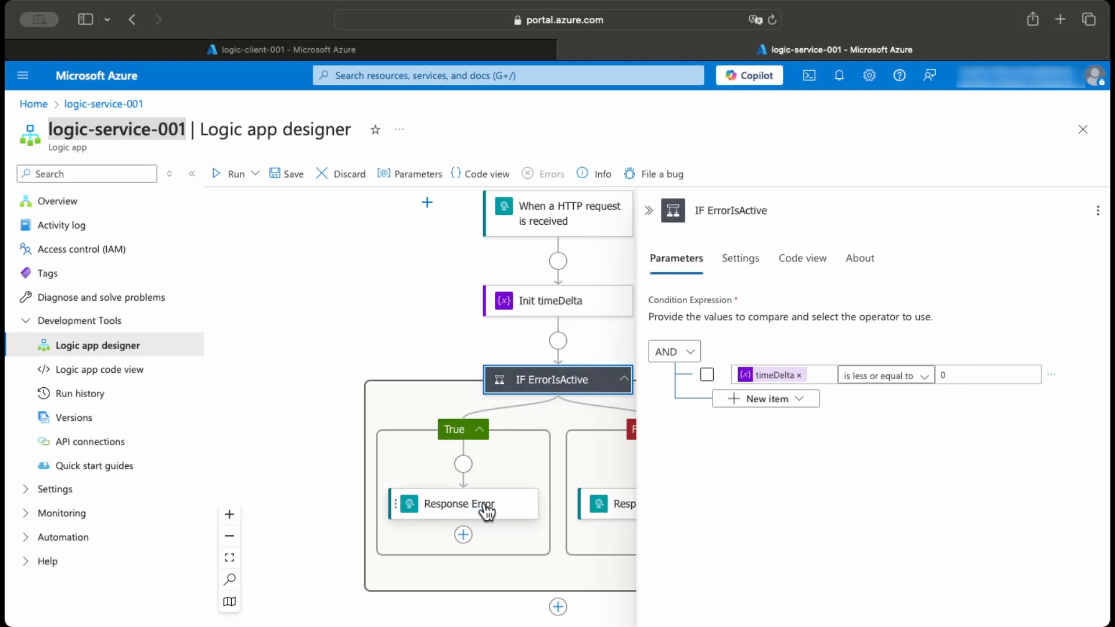
scroll(410, 354, "right", 4)
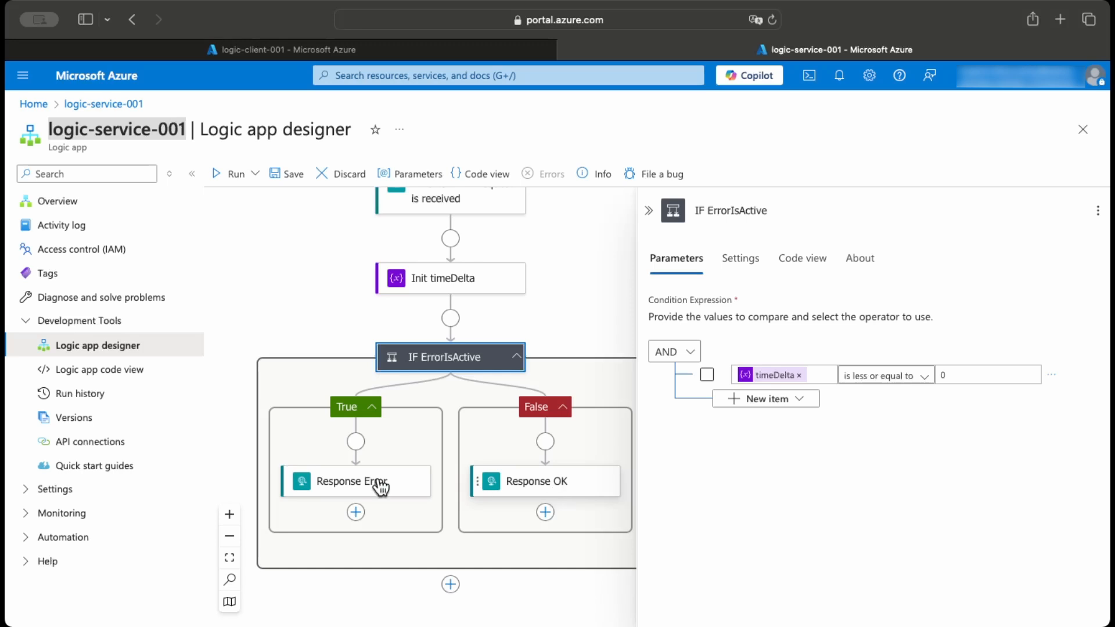
left_click(521, 490)
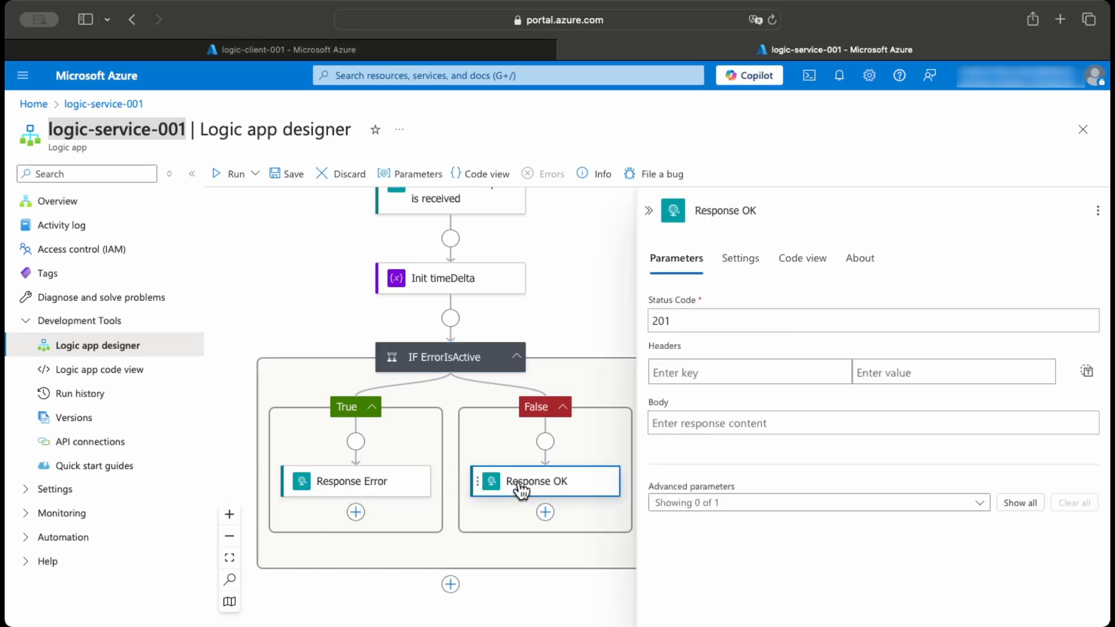
left_click_drag(689, 321, 656, 321)
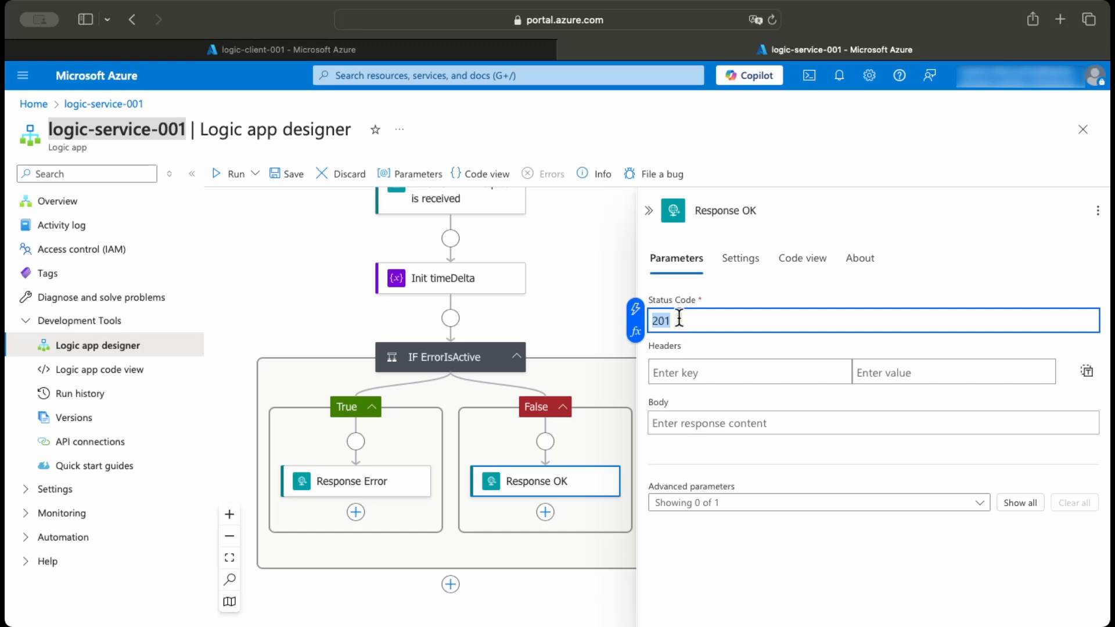
- Examine the Response Error action's Status Code and error Body, highlighting both, and hide the action's details
left_click(356, 481)
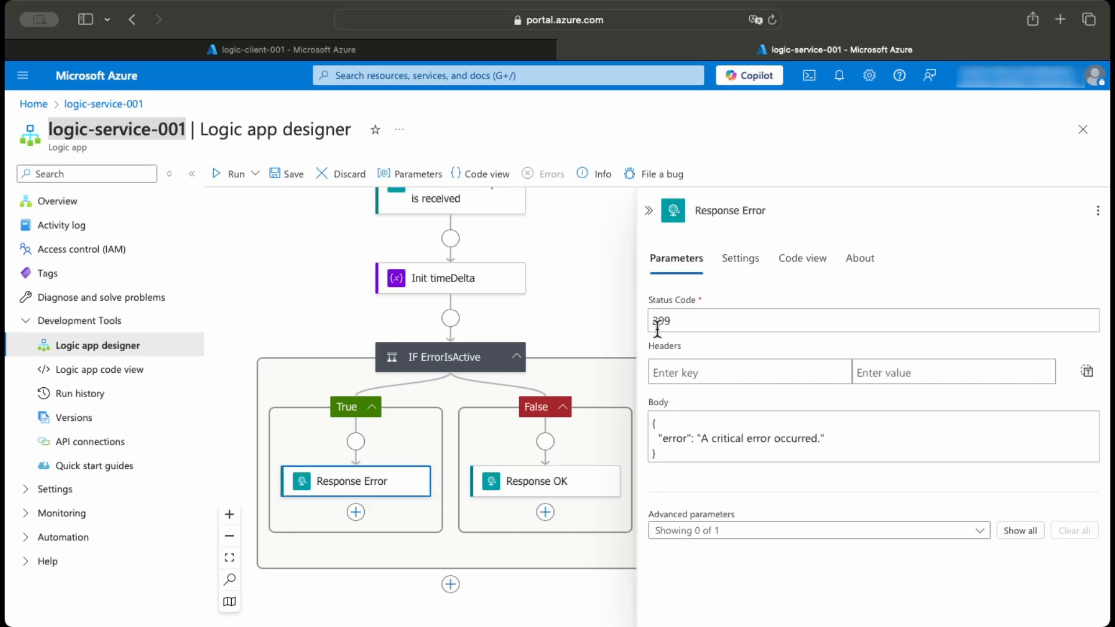
left_click_drag(682, 321, 650, 323)
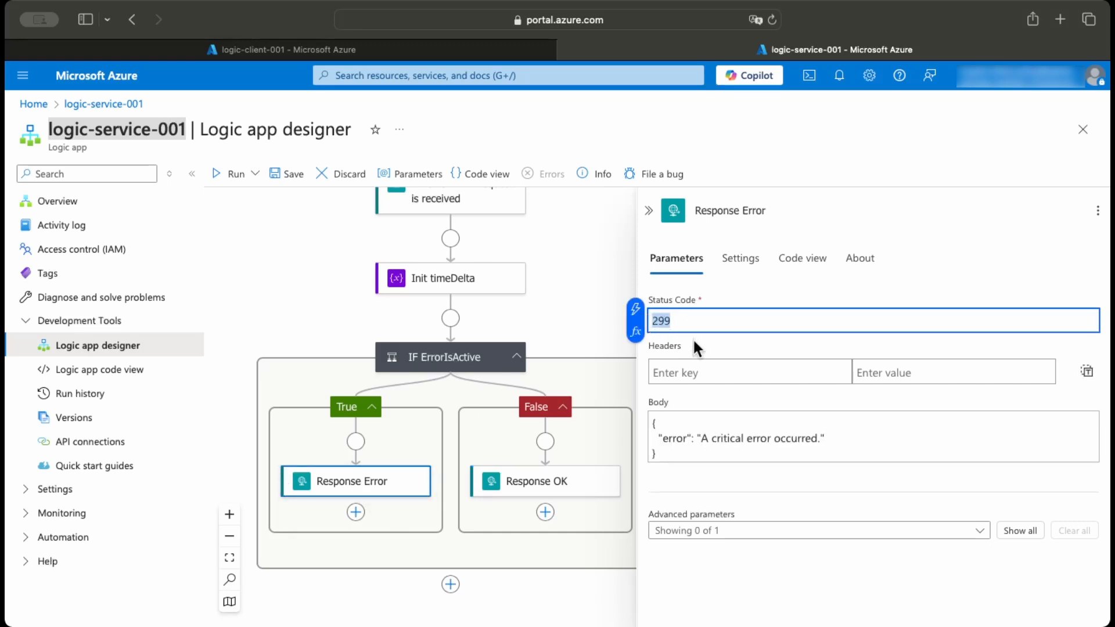
left_click_drag(657, 455, 652, 423)
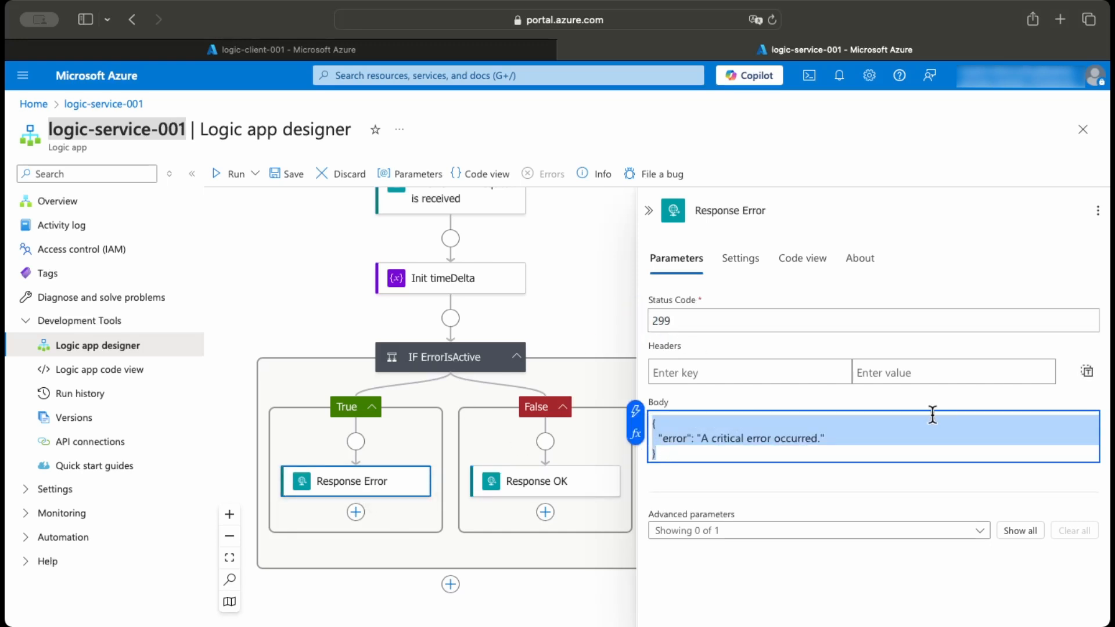
left_click(726, 439)
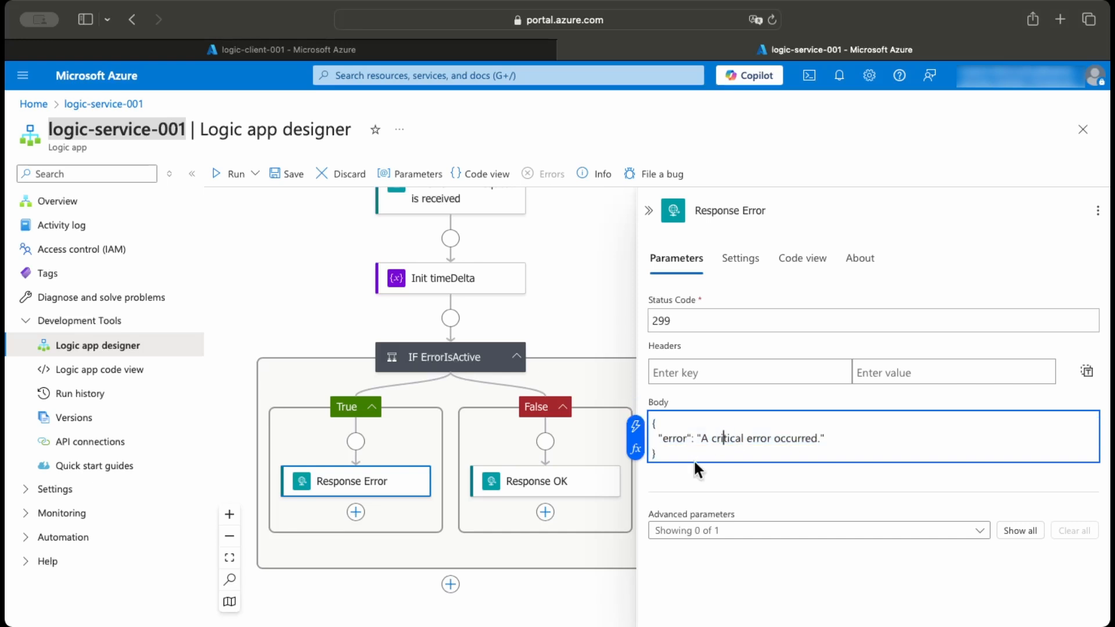
left_click_drag(679, 320, 652, 320)
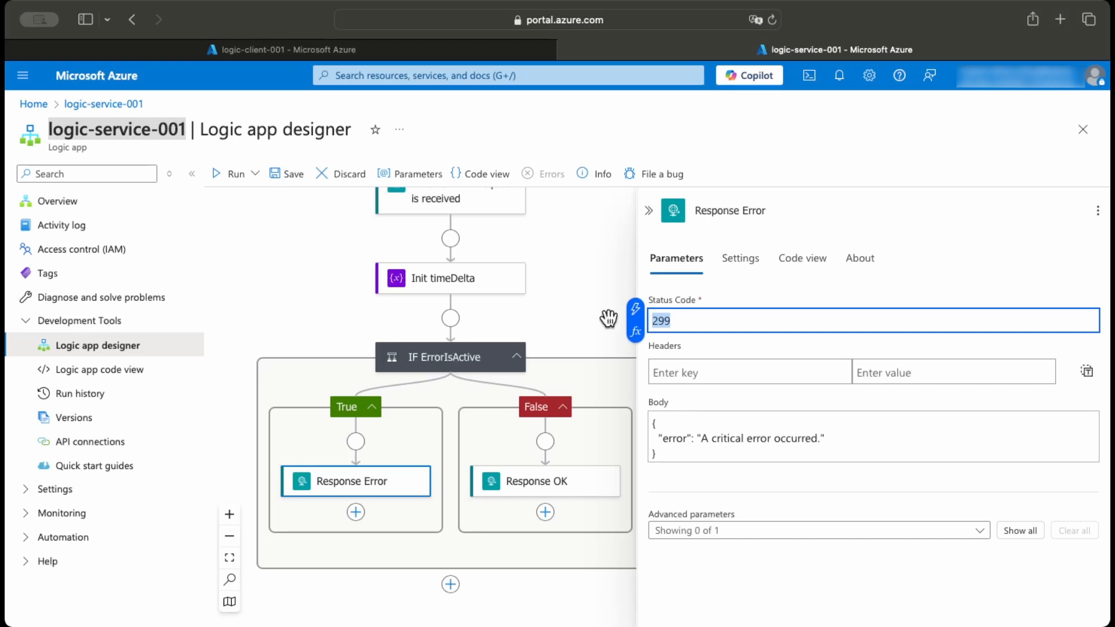
left_click(674, 321)
left_click(592, 278)
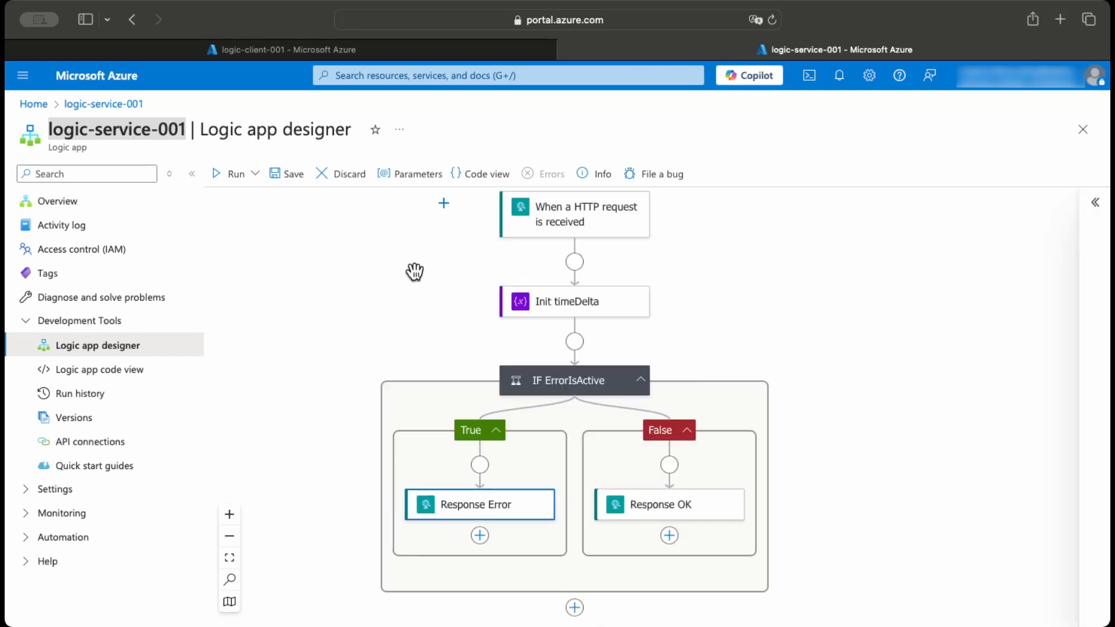
- Glance at the logic-client-001 designer, return to logic-service-001 and recheck the seconds offset in the Init timeDelta expression, leaving it unchanged
left_click(274, 50)
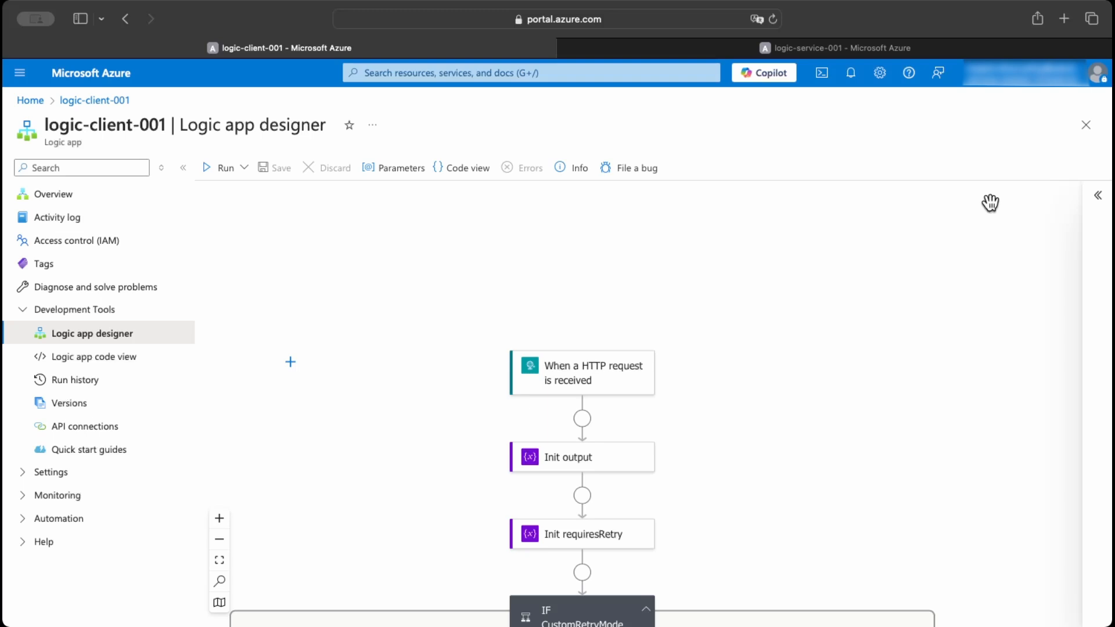
left_click(802, 50)
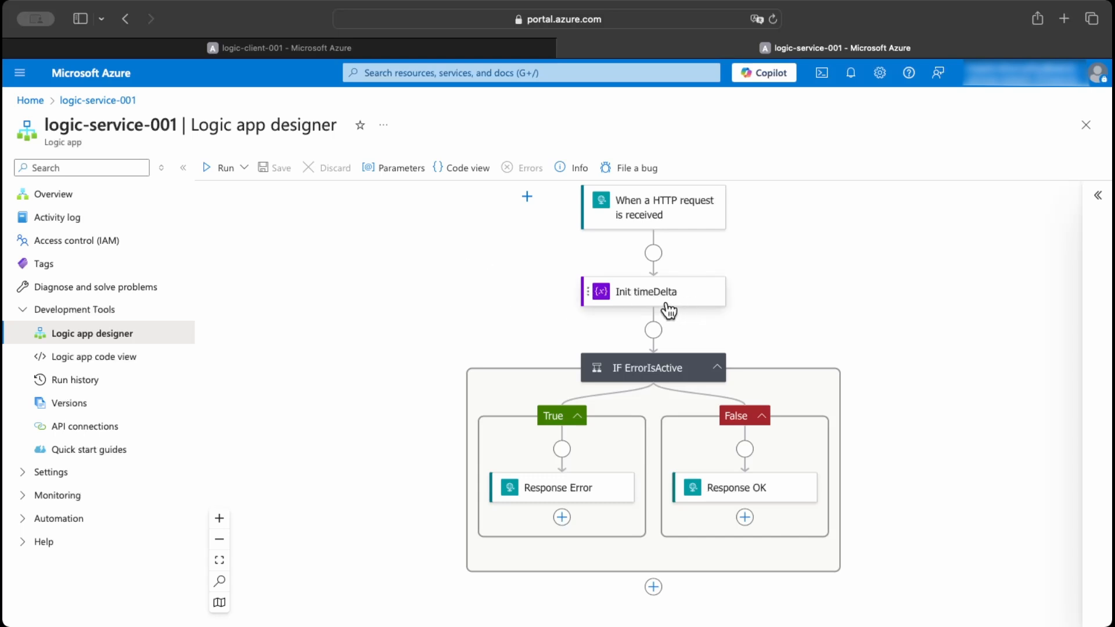
left_click(645, 299)
left_click(701, 399)
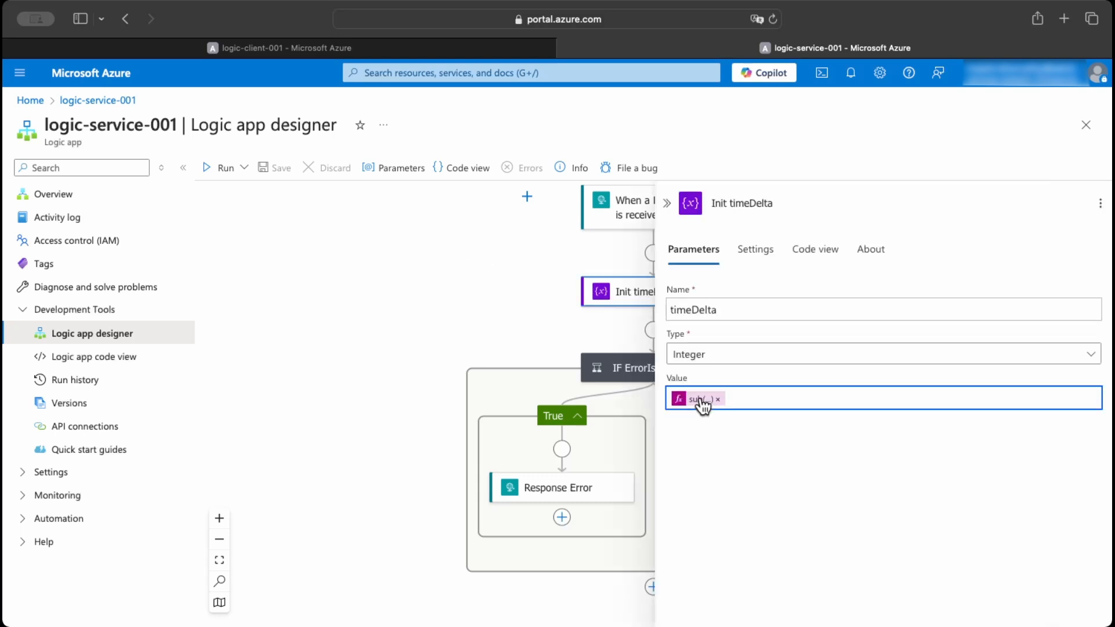
double_click(535, 274)
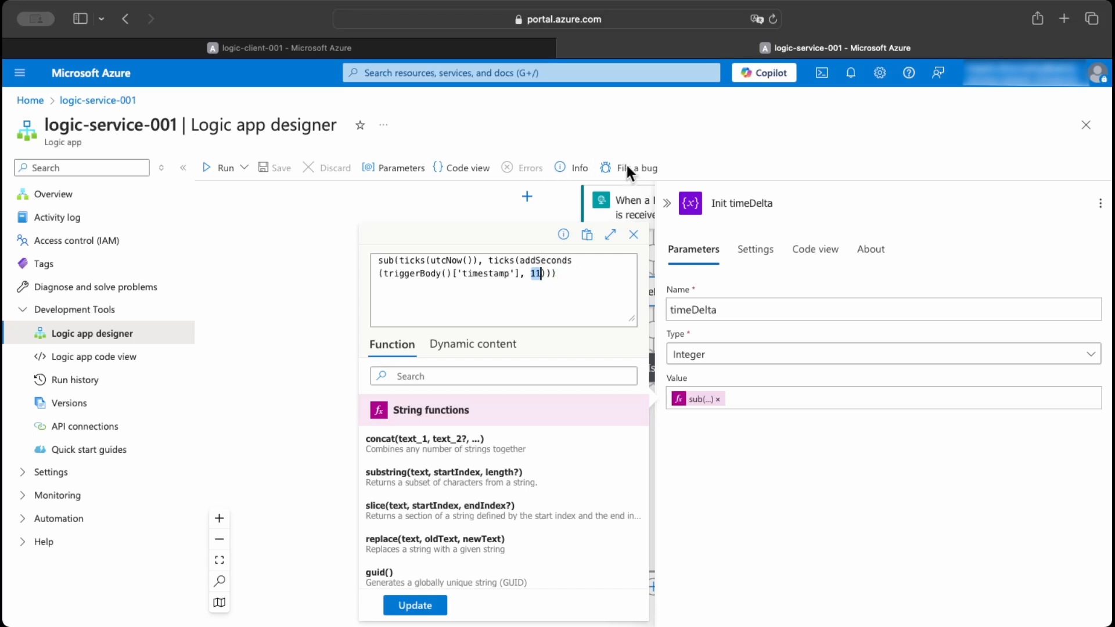
left_click(667, 204)
- In the logic-client-001 designer, set the Until loop's Count to 7 and save the workflow
left_click(356, 49)
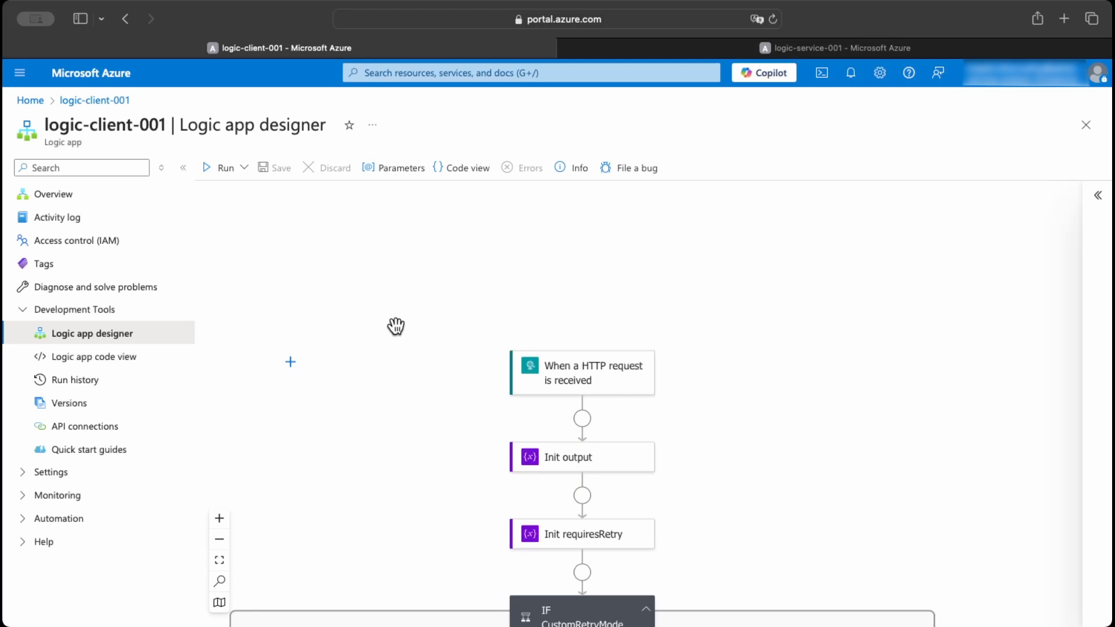
scroll(412, 416, "down", 10)
scroll(417, 395, "down", 8)
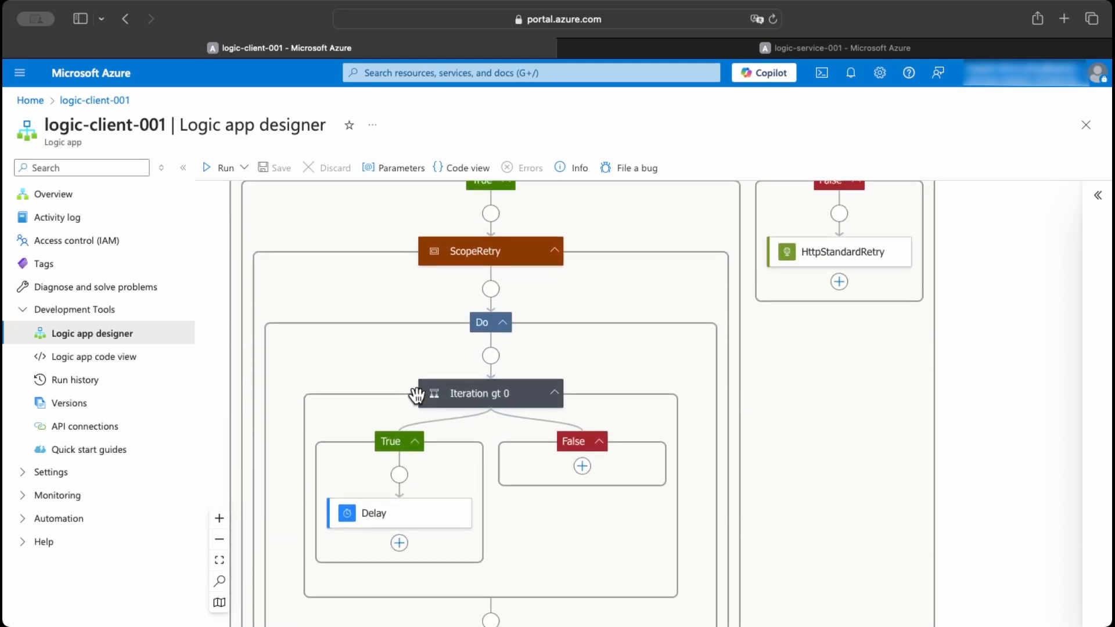
scroll(415, 392, "down", 11)
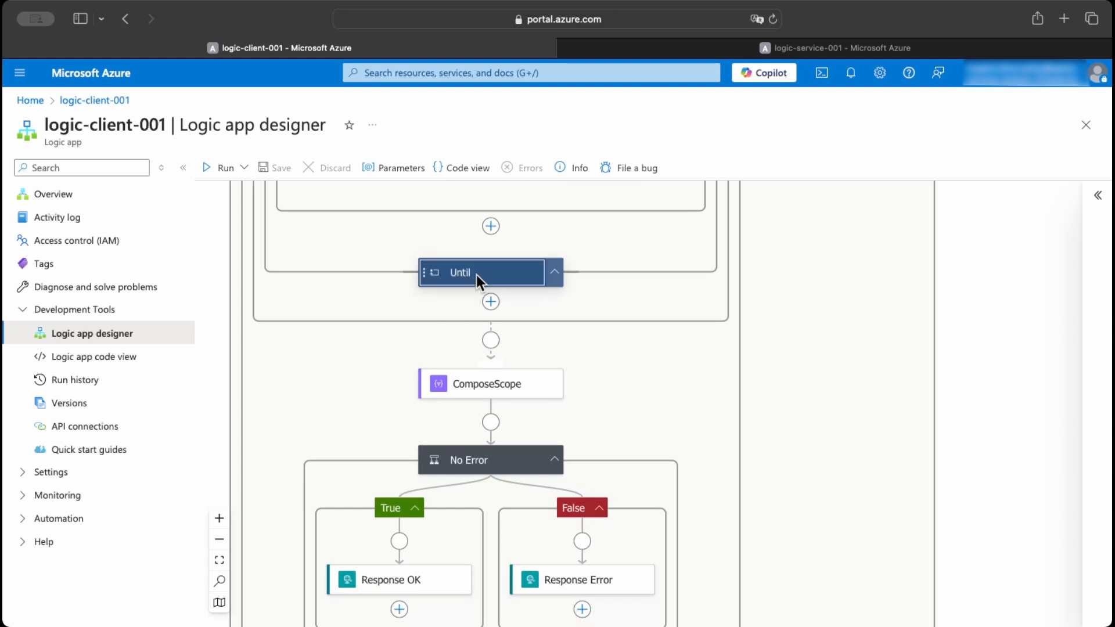
left_click(476, 274)
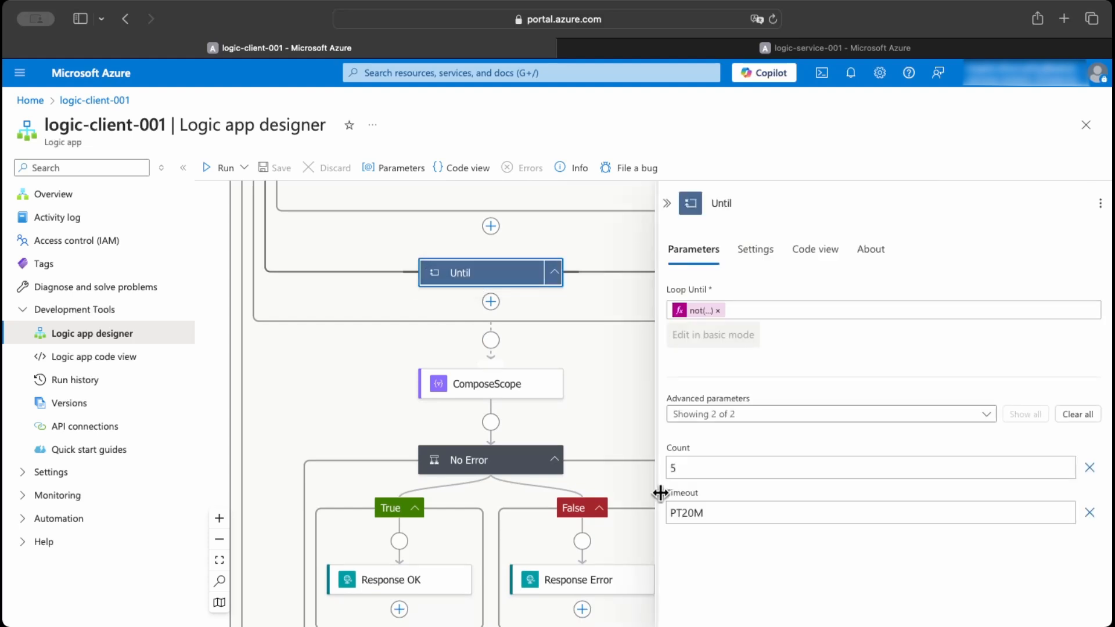
double_click(692, 468)
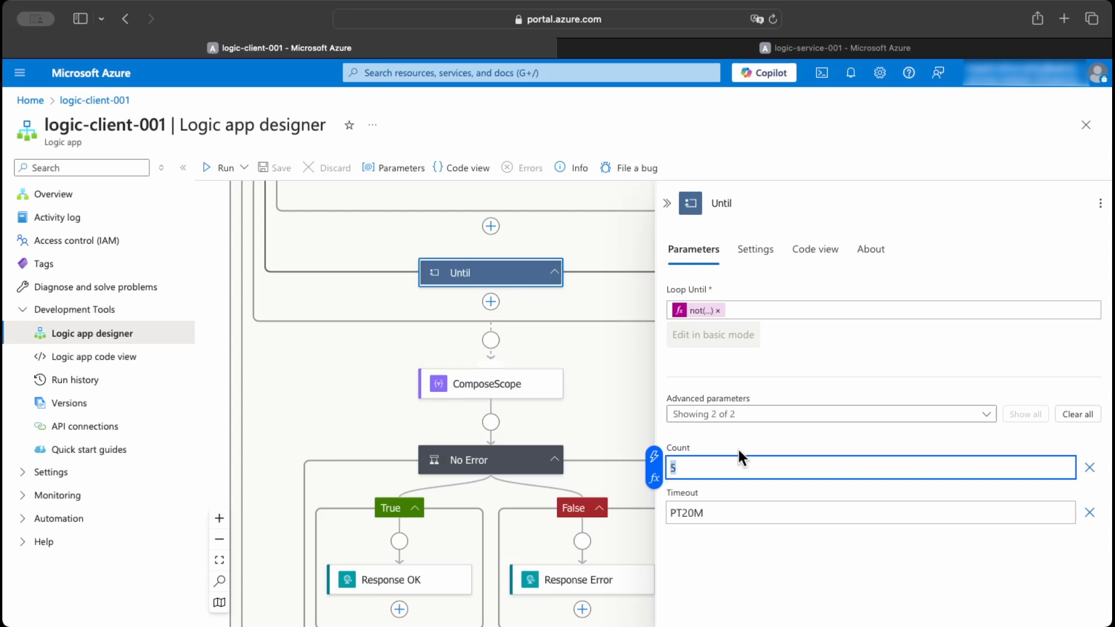
key("BackSpace")
type("7")
left_click(718, 492)
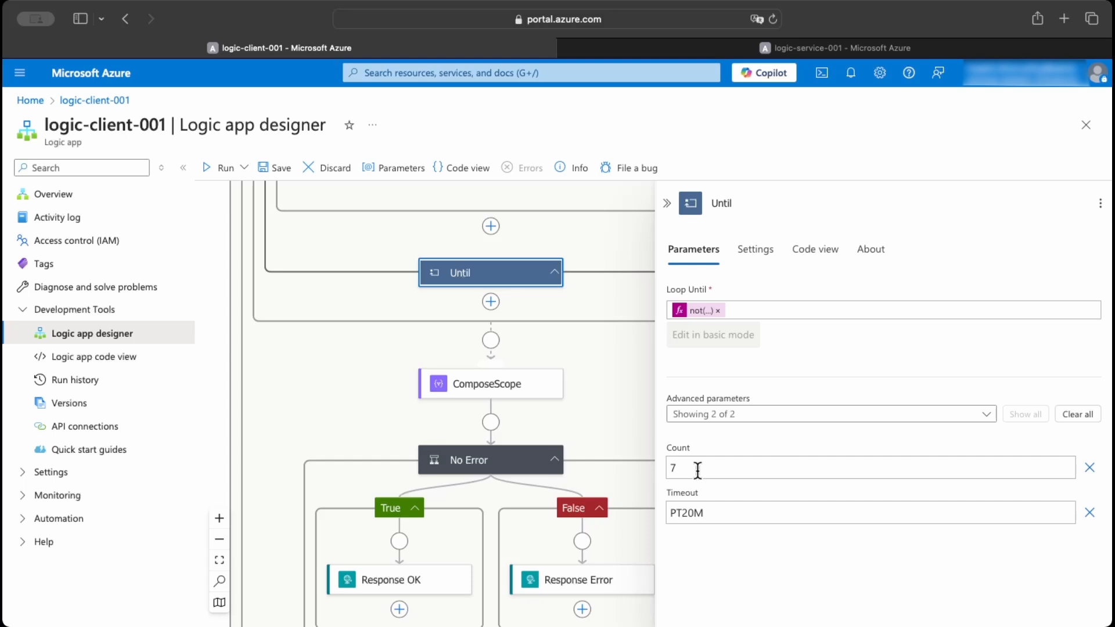
left_click(600, 389)
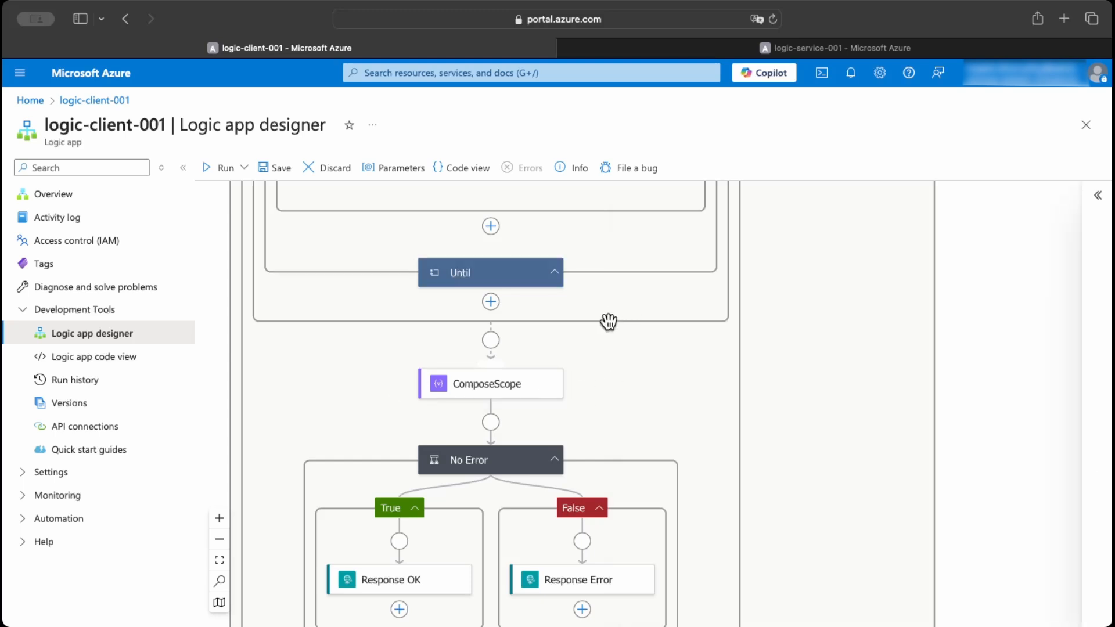
scroll(605, 322, "up", 1)
scroll(604, 322, "up", 10)
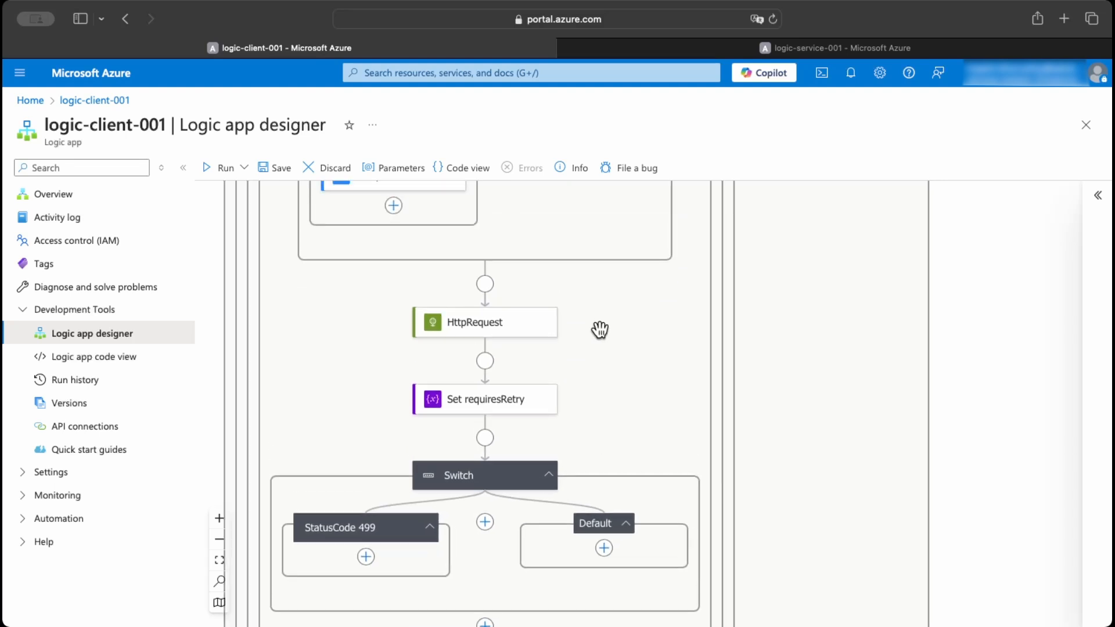
- Run logic-client-001 with a JSON object as the payload body and open the new run from the run history
left_click(244, 172)
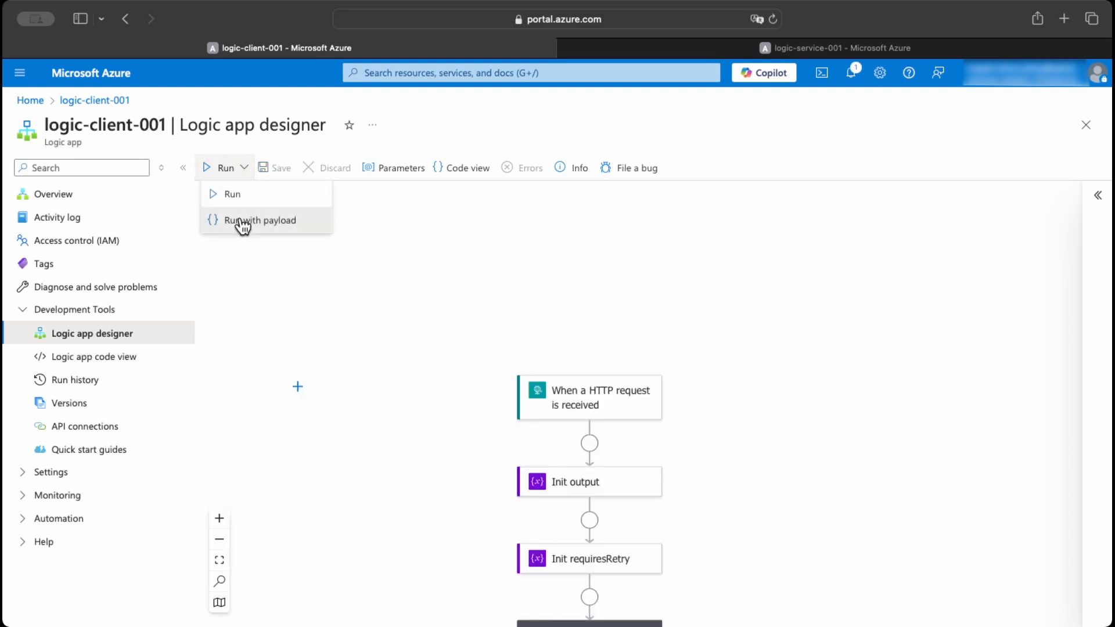
left_click(242, 222)
left_click(792, 485)
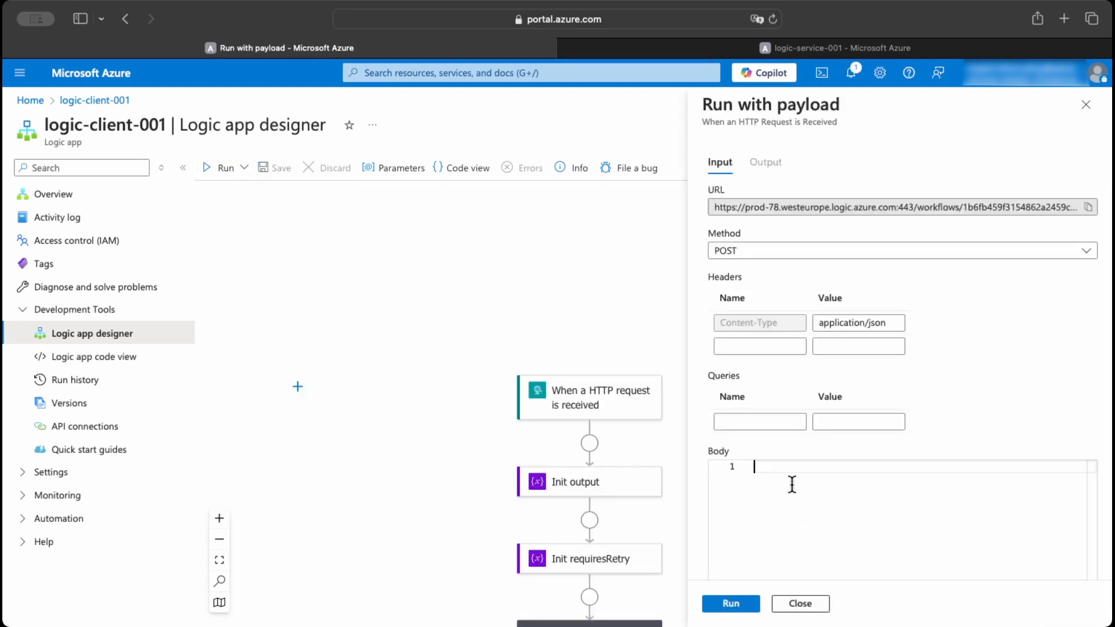
type("{")
key("Return")
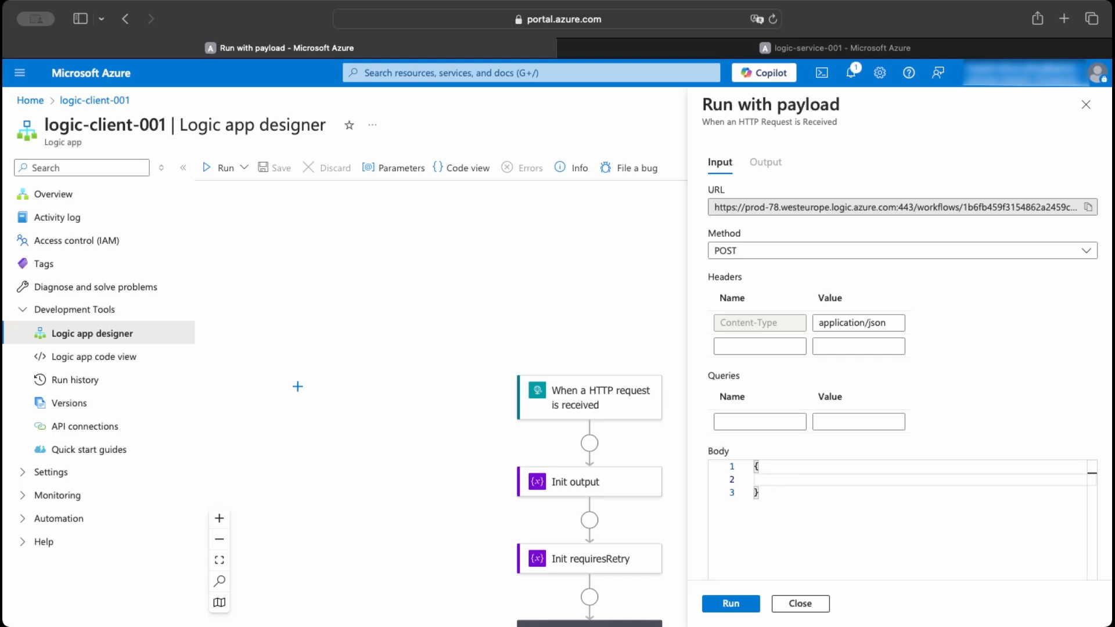
type("\"\"")
left_click(730, 605)
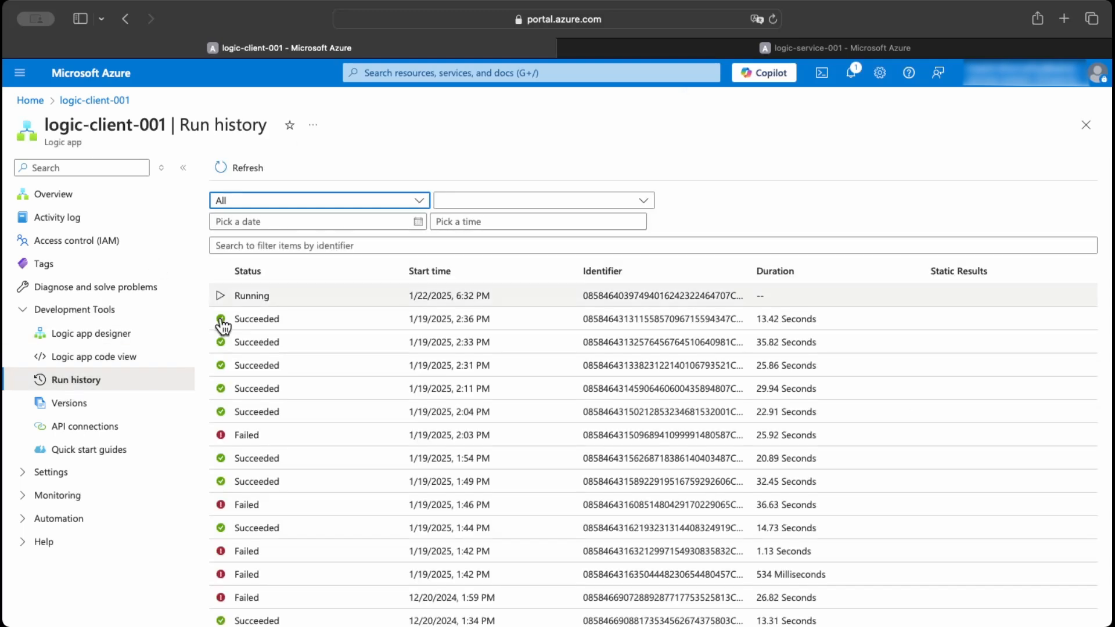
left_click(229, 300)
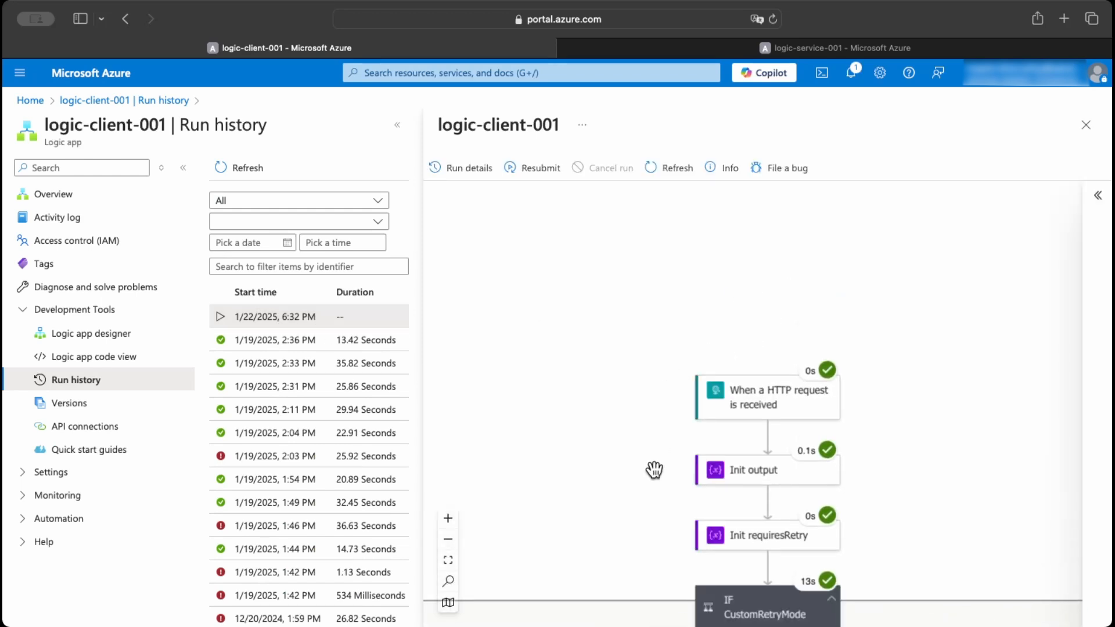
- Examine the Init output action's inputs in the run, highlighting the timestamp in its Value, and hide the action's details
left_click_drag(649, 468, 667, 110)
scroll(546, 358, "down", 3)
left_click(449, 547)
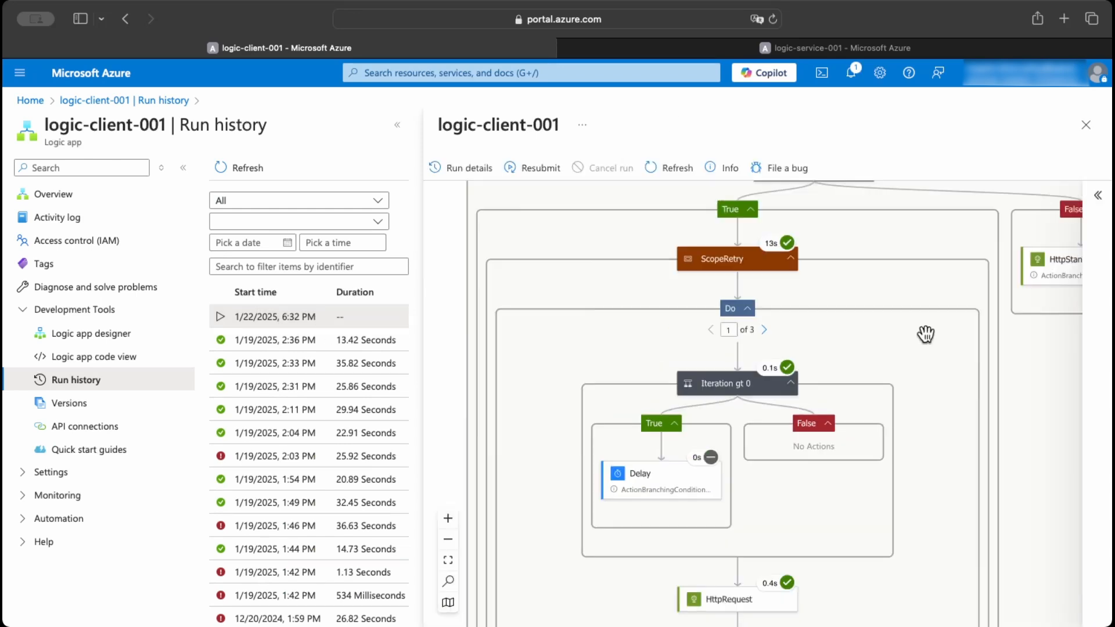
left_click_drag(960, 276, 886, 542)
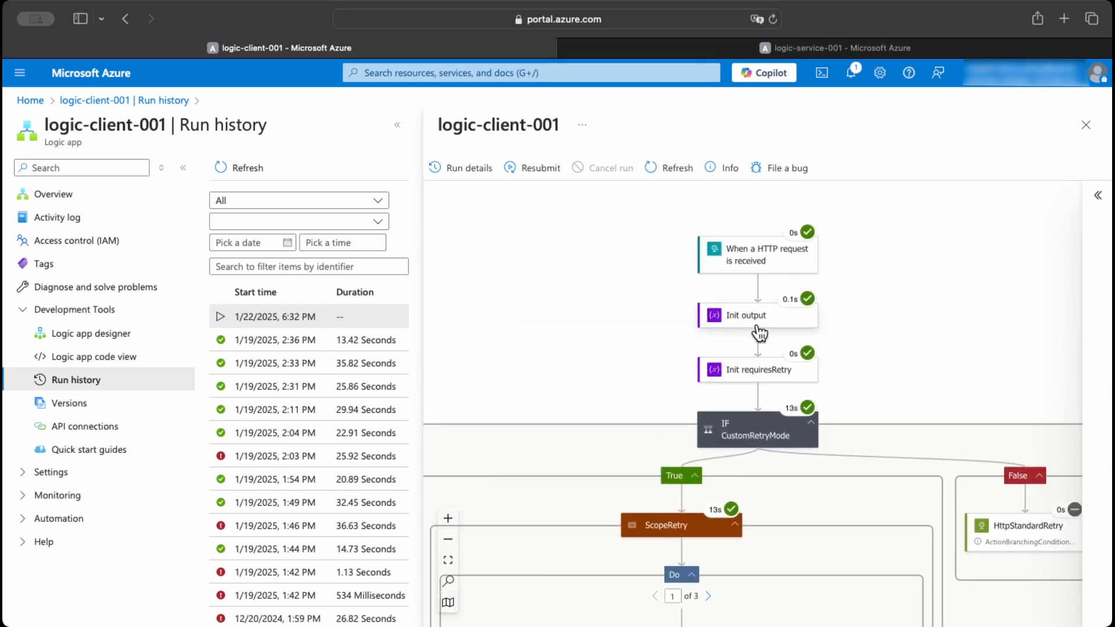
left_click(740, 317)
left_click_drag(720, 511, 793, 512)
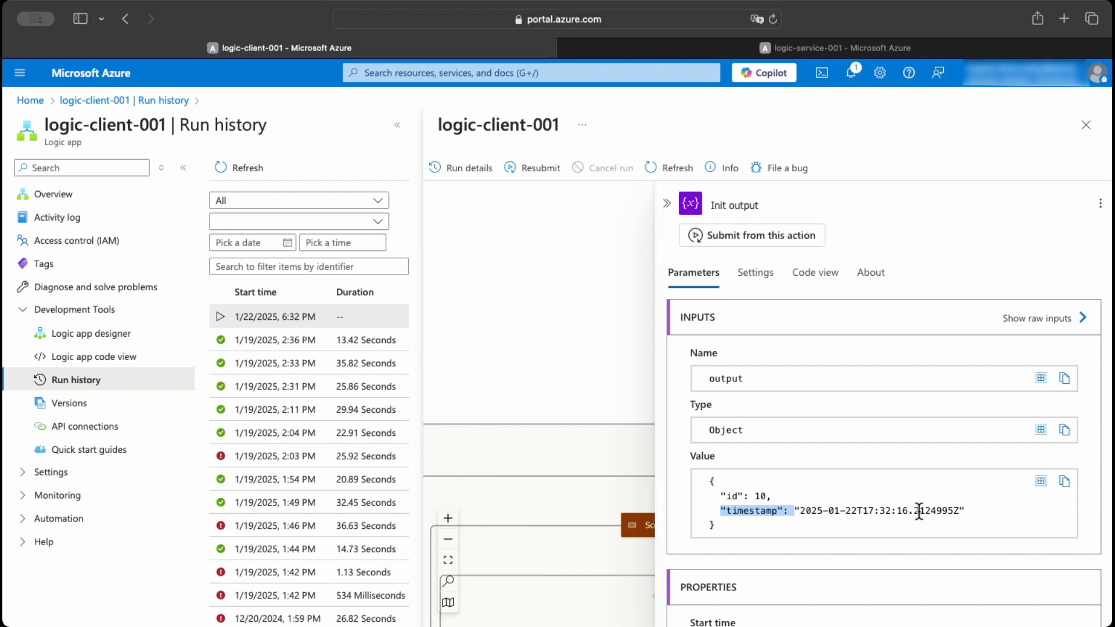
left_click(667, 203)
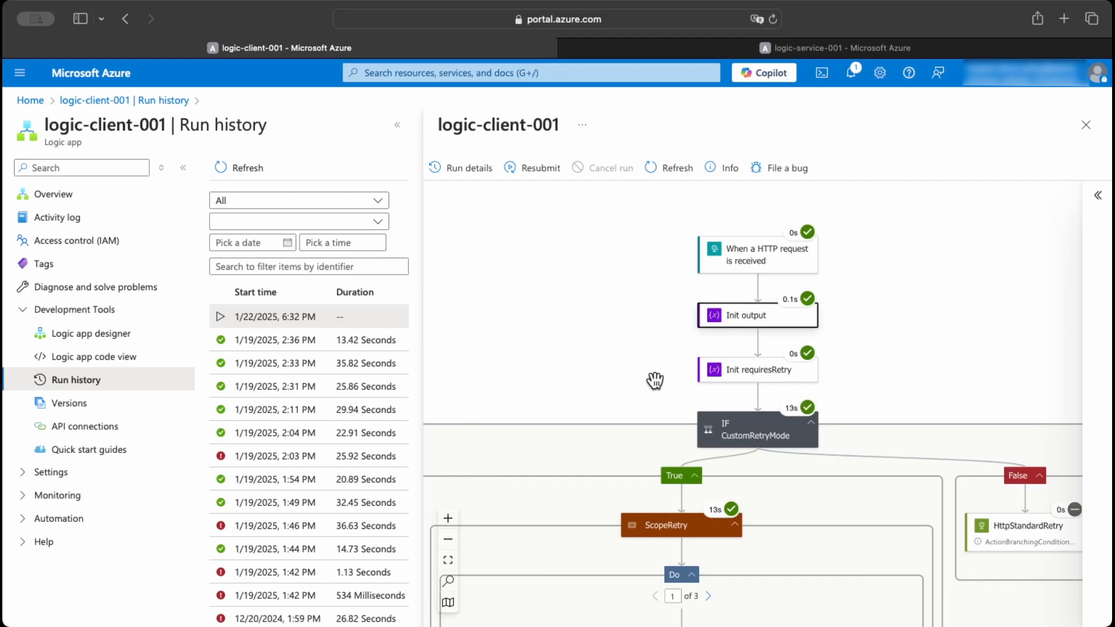
- Check the Init requiresRetry variable's name, type and value in the run, and hide the action's details
left_click_drag(654, 380, 626, 285)
left_click(714, 283)
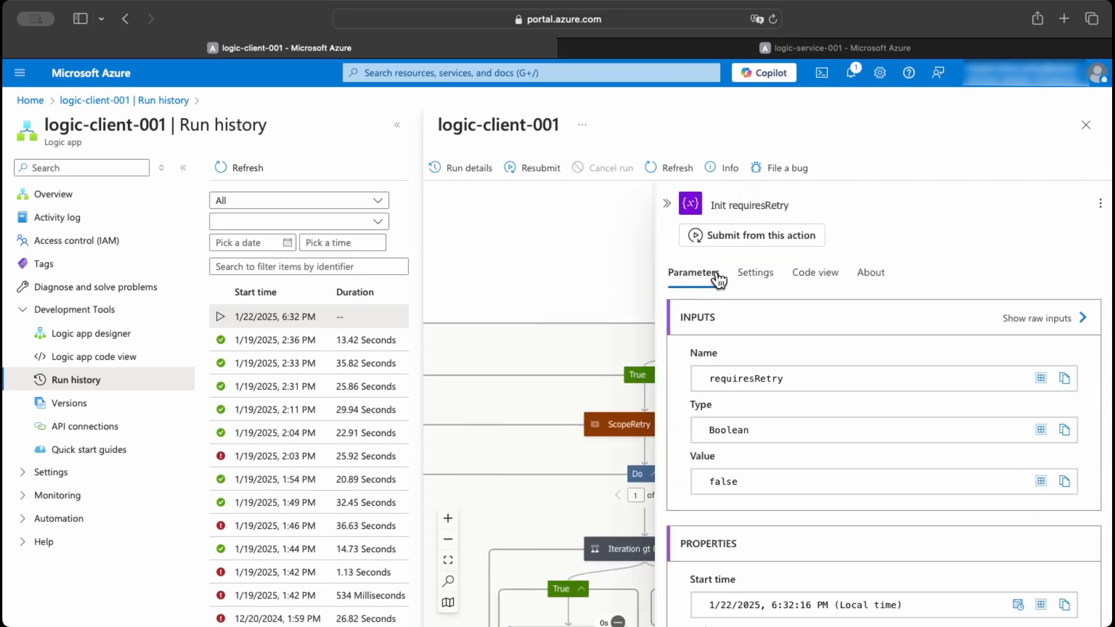
left_click(666, 203)
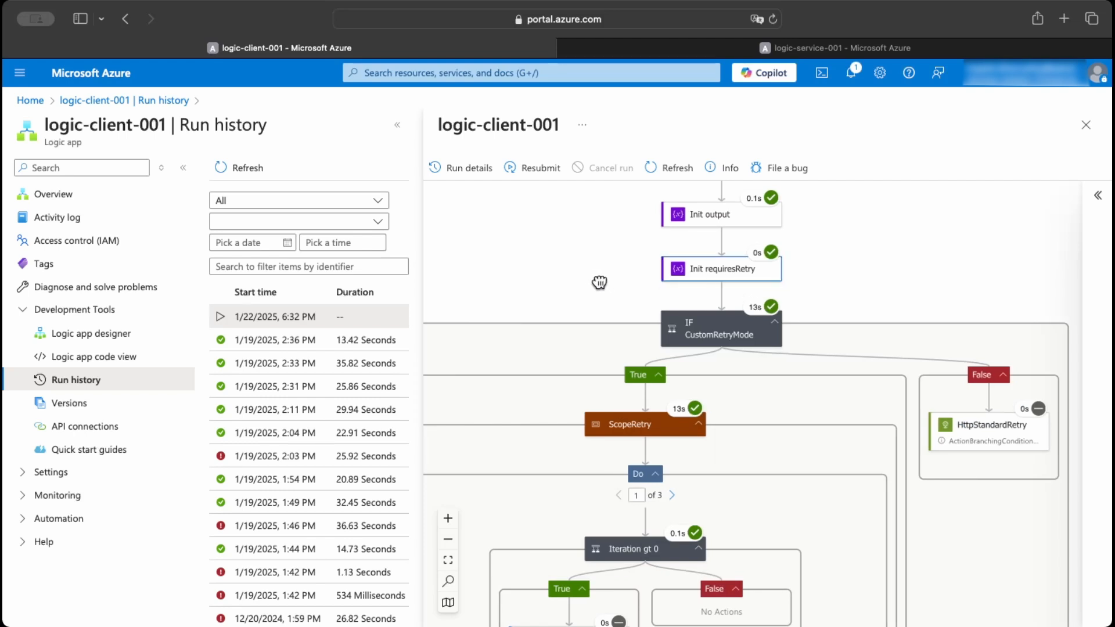
- Open the HttpRequest action of the Do loop's first iteration and examine its request body and output Body
left_click_drag(607, 281, 690, 203)
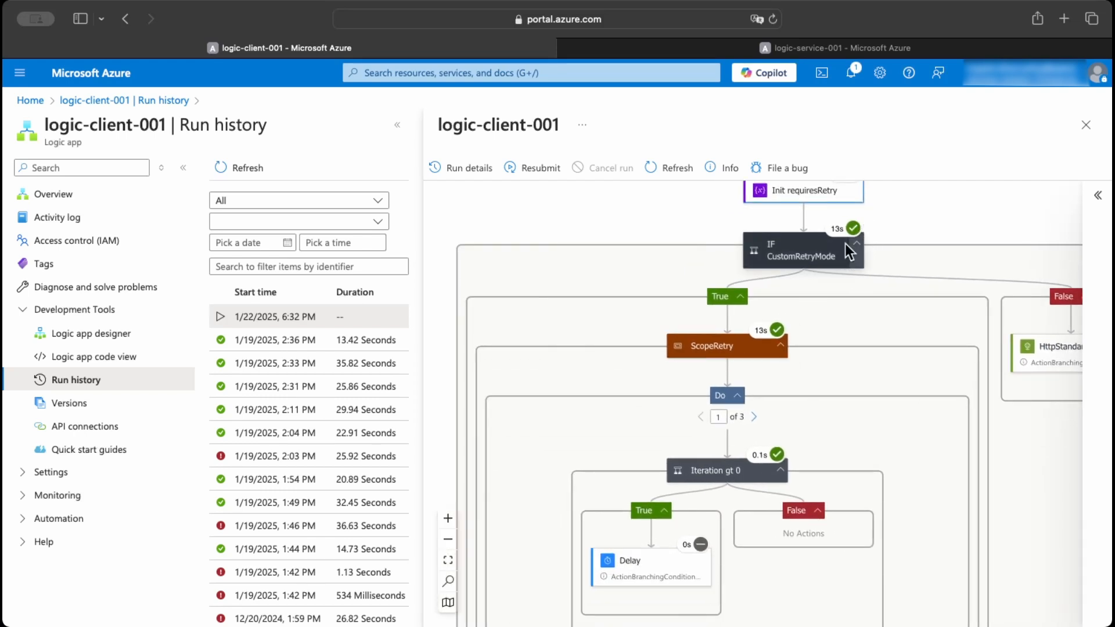
mouse_move(850, 232)
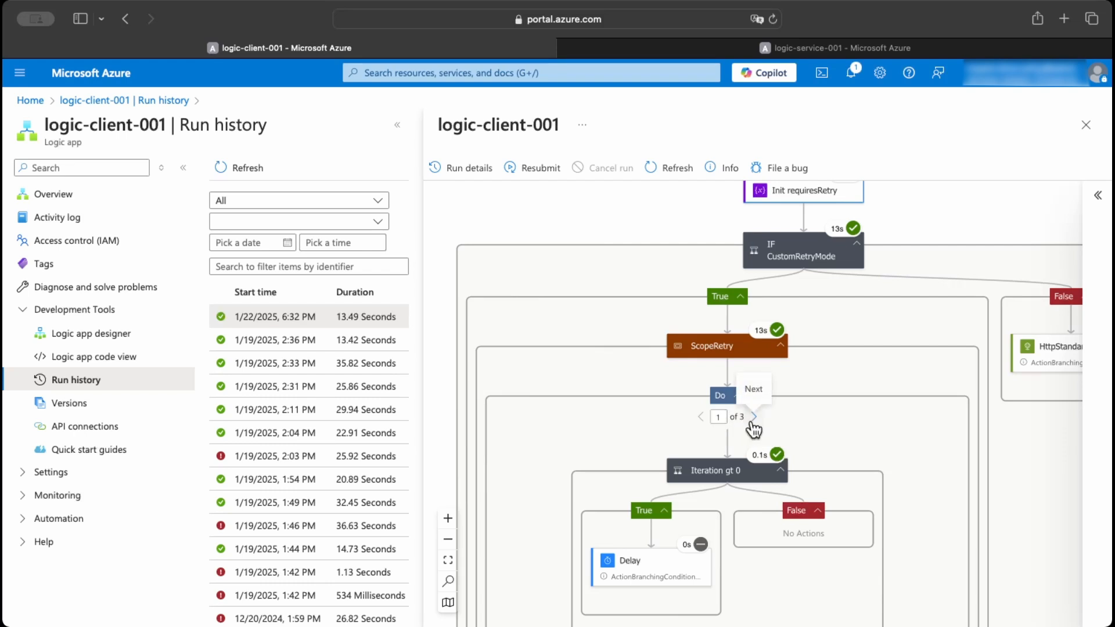
scroll(818, 427, "down", 5)
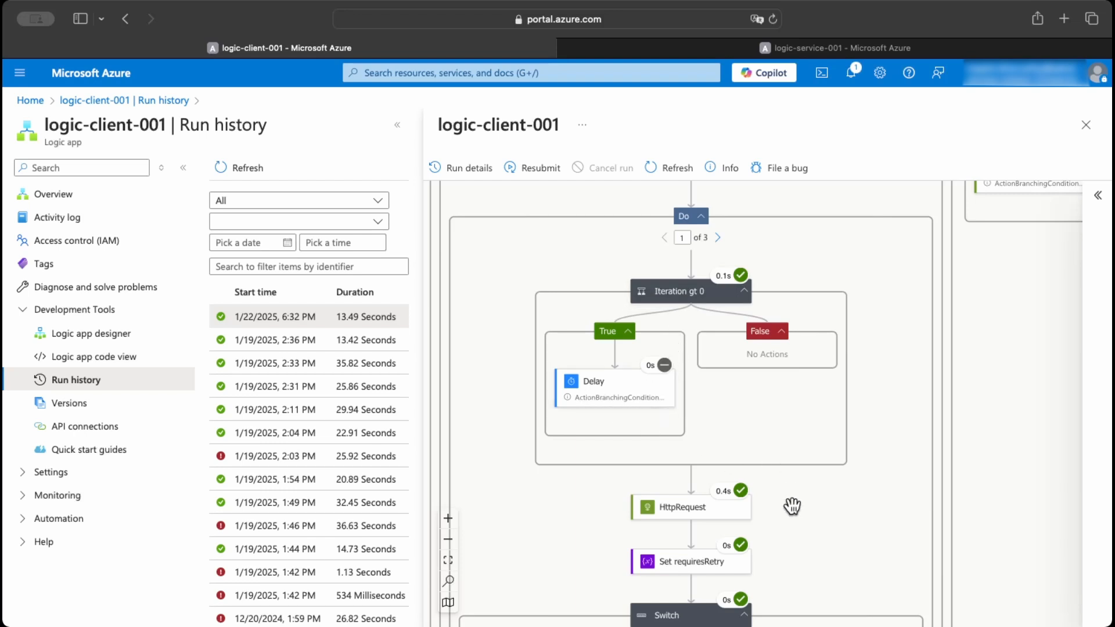
left_click_drag(791, 506, 791, 423)
left_click(658, 424)
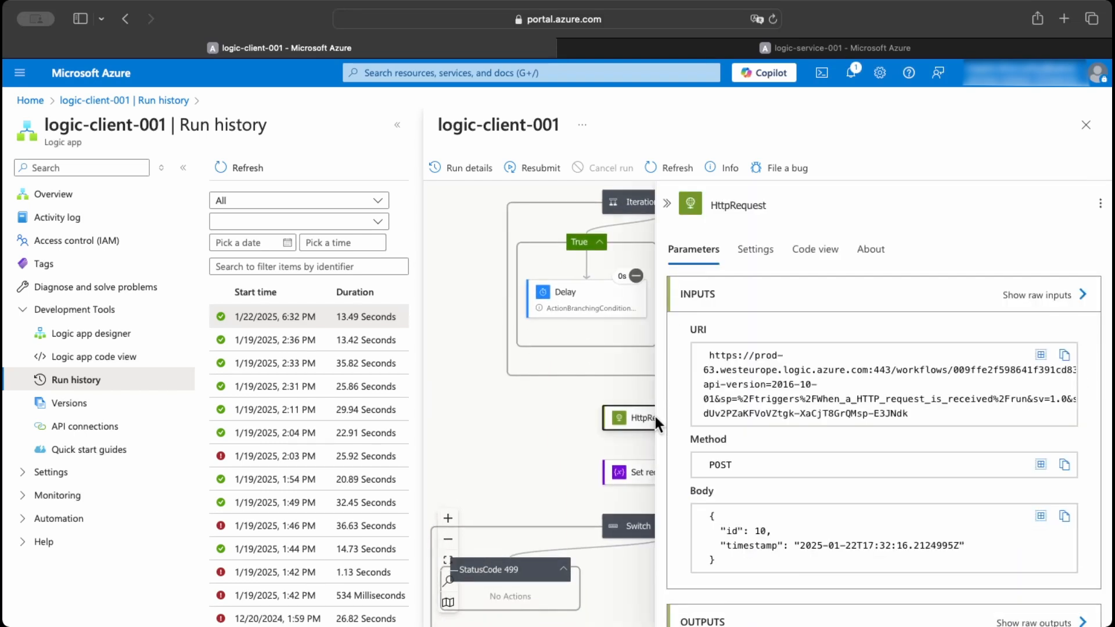
scroll(719, 454, "down", 5)
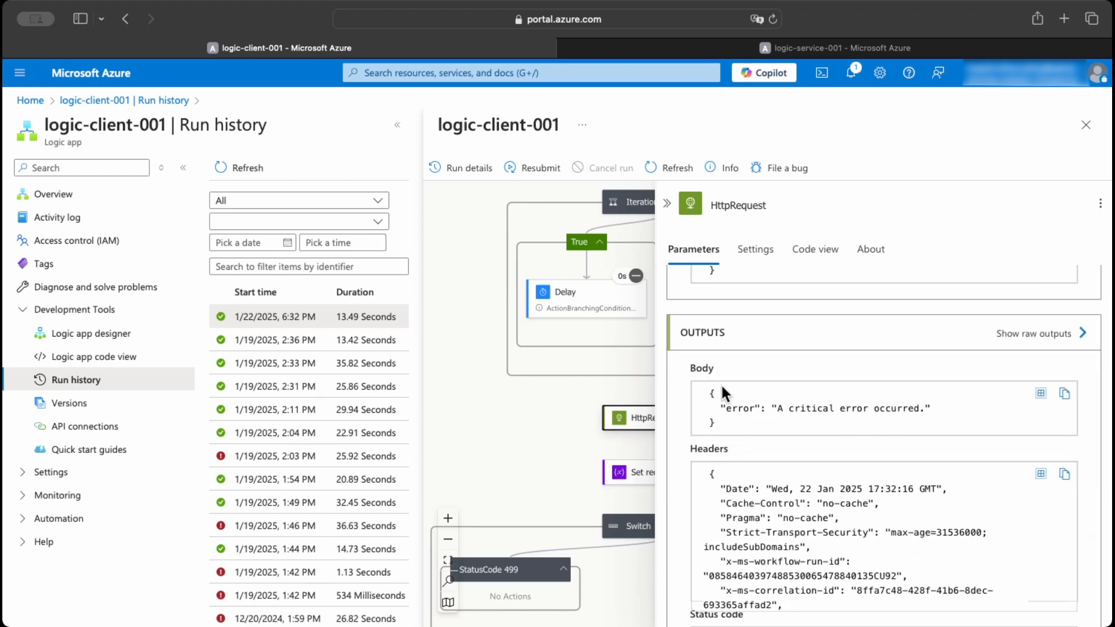
left_click_drag(736, 411, 733, 456)
scroll(733, 452, "up", 2)
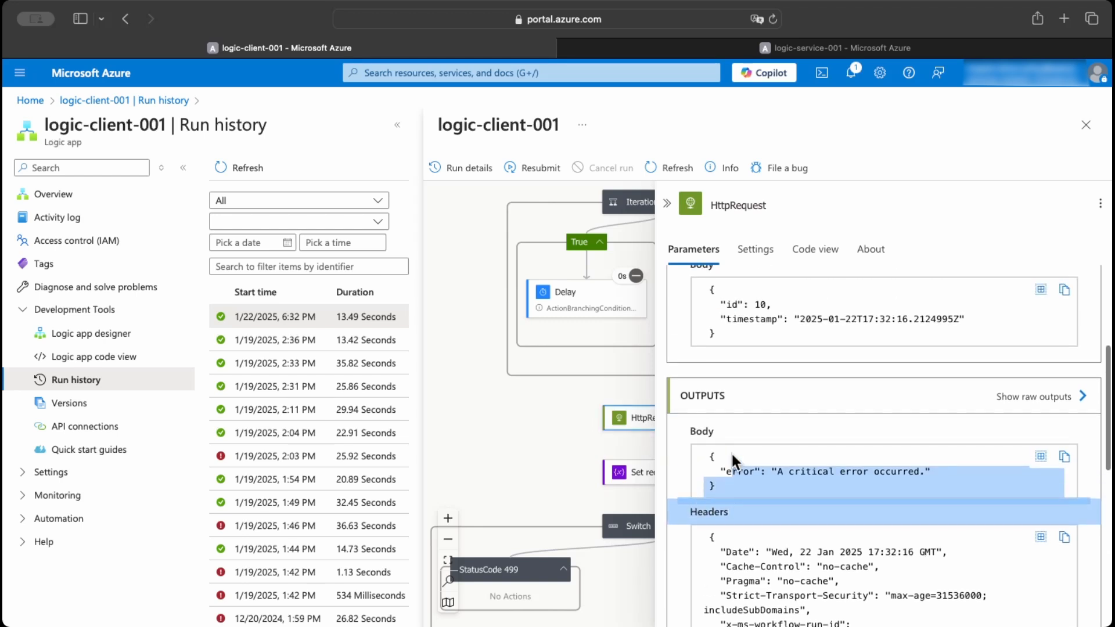
- Show the first iteration's HttpRequest raw outputs, highlight the statusCode line, and close the outputs and the action's details
left_click(1016, 400)
left_click_drag(149, 181, 62, 178)
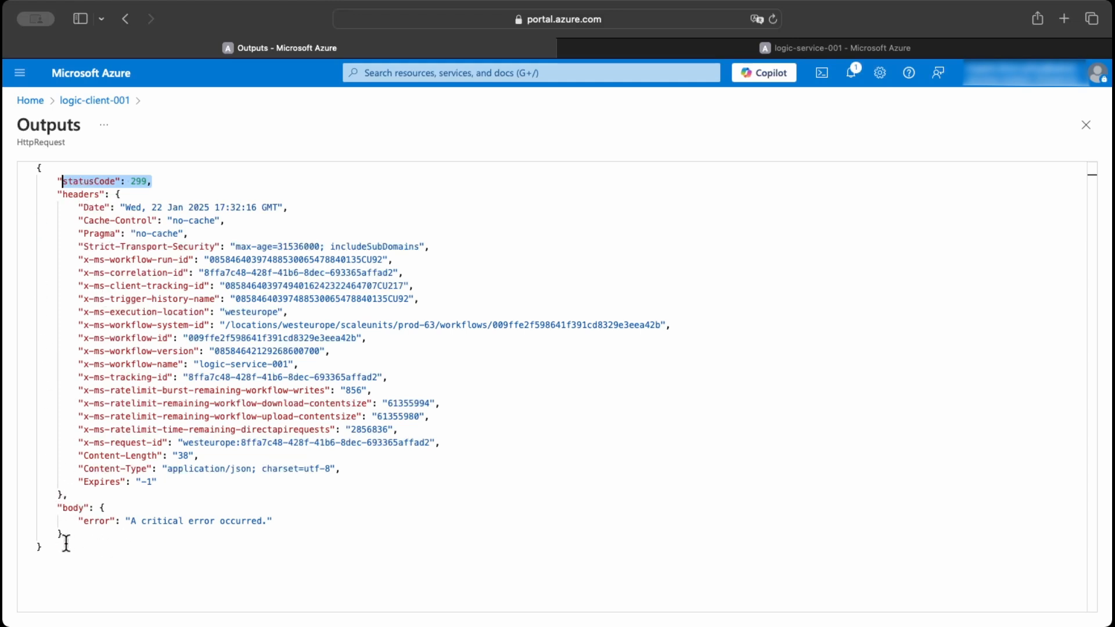
left_click(1085, 125)
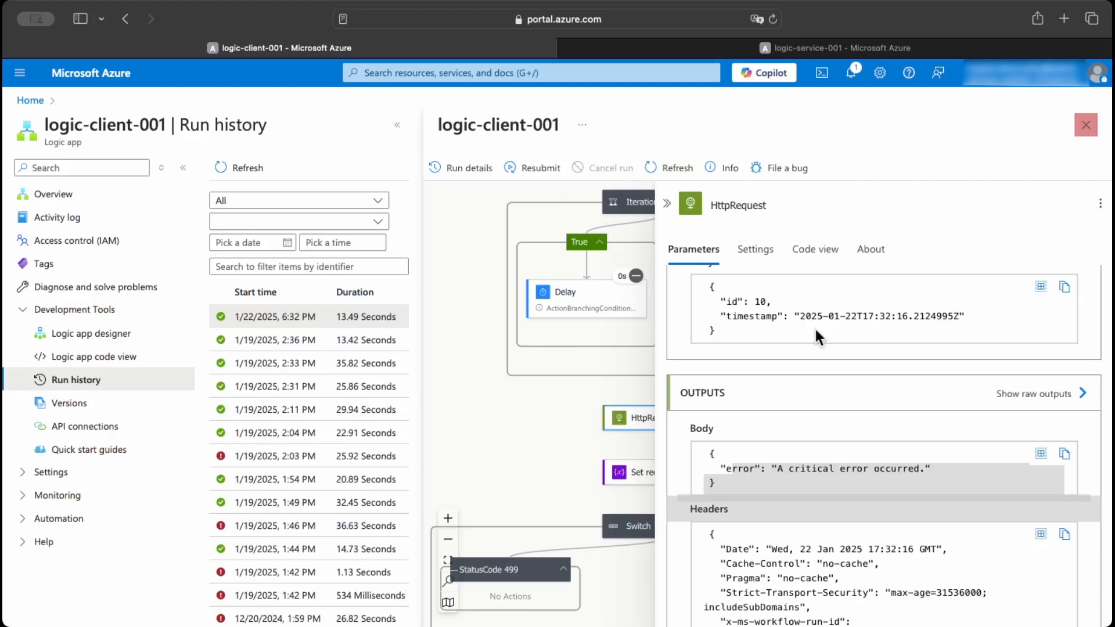
left_click(666, 204)
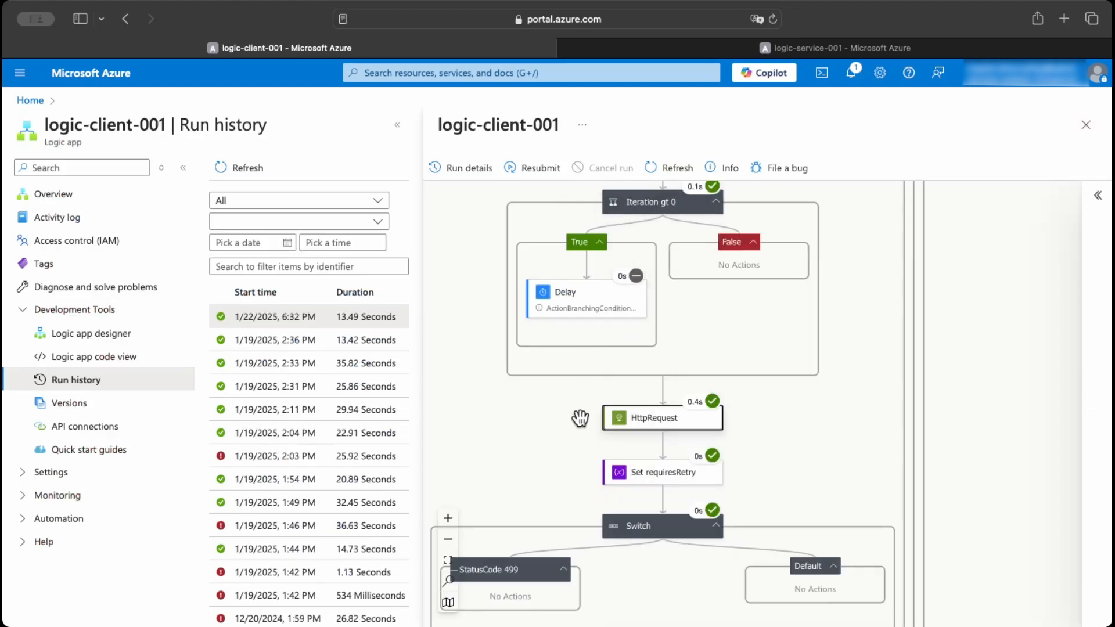
- Check the value of Set requiresRetry in the first iteration, hide its details, and look over the Switch and Until blocks
left_click(667, 485)
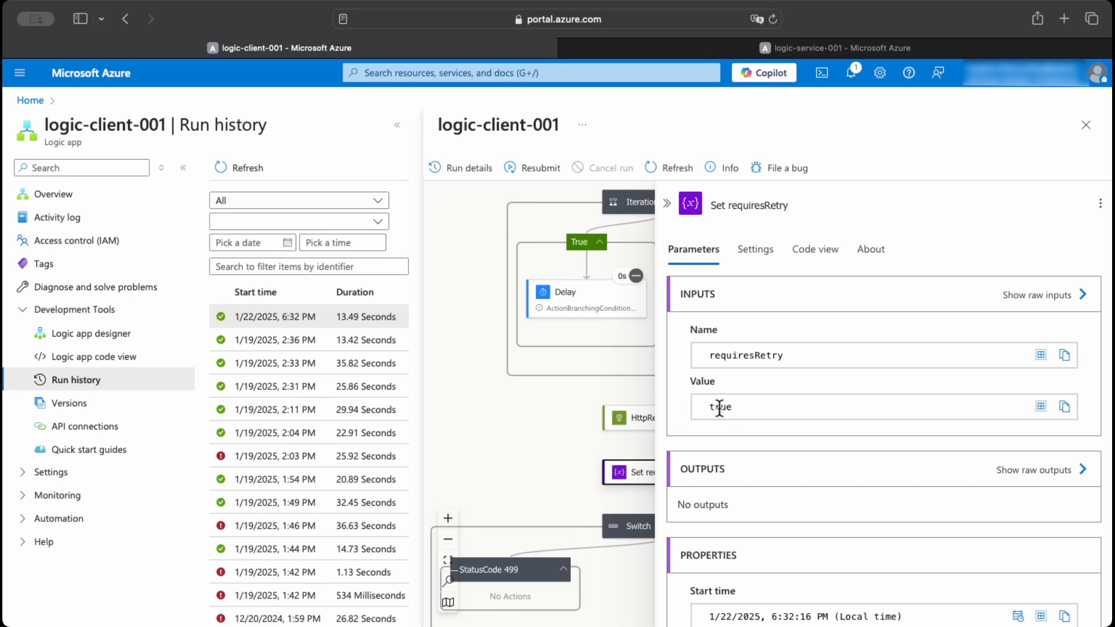
left_click(667, 204)
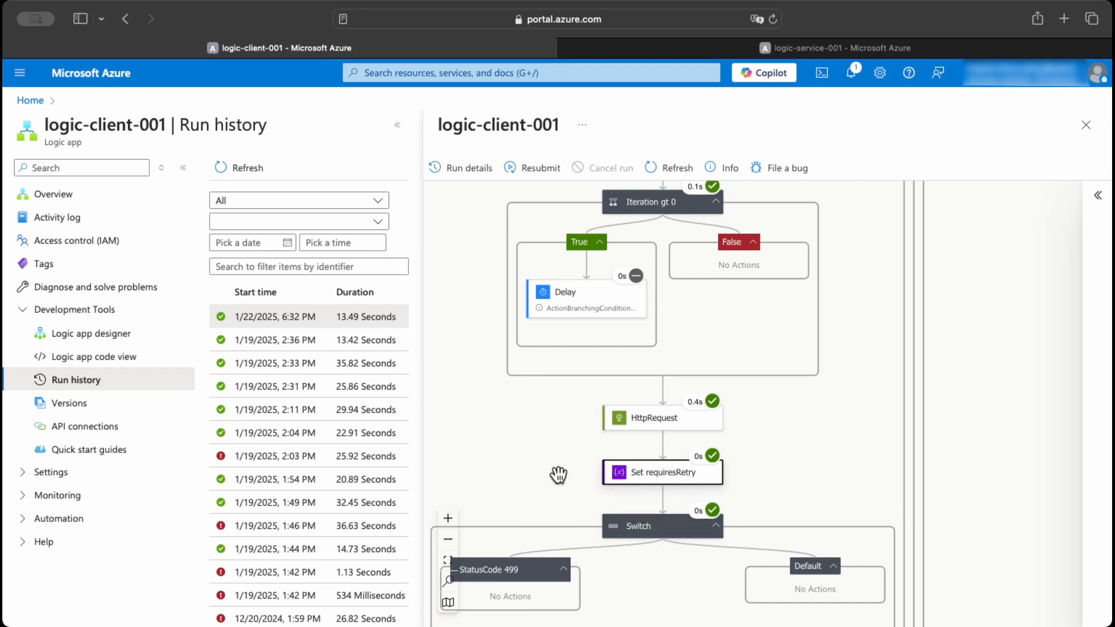
scroll(553, 451, "down", 1)
left_click_drag(553, 452, 570, 281)
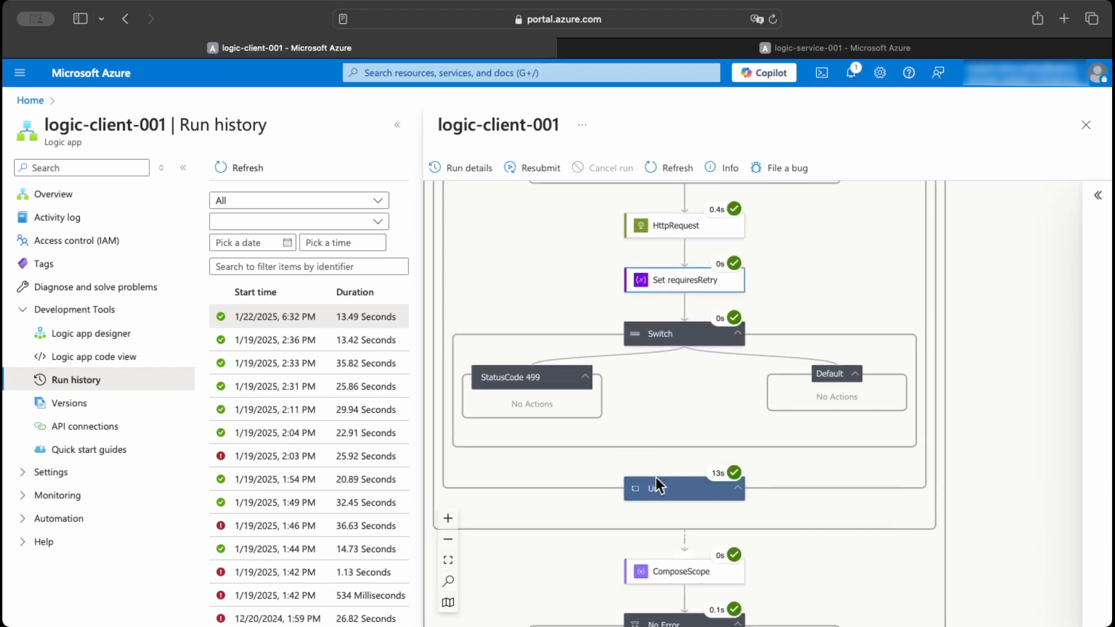
- Advance the Do loop to iteration 2, check its Delay duration, and examine the HttpRequest action's inputs and output Body
scroll(621, 601, "up", 5)
left_click_drag(528, 328, 528, 530)
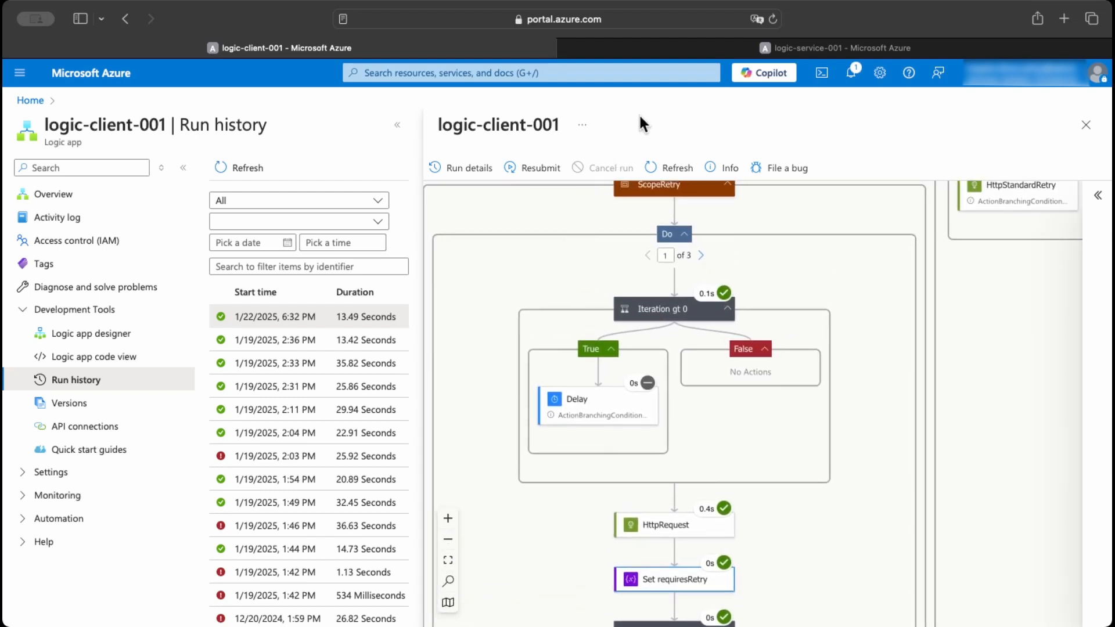
left_click(701, 256)
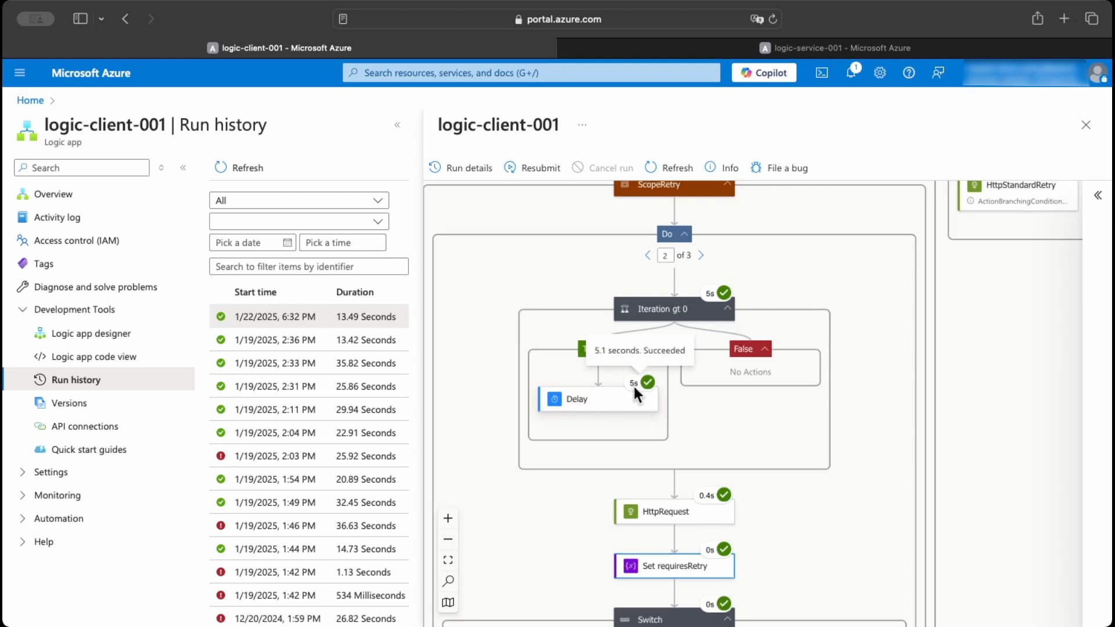
scroll(755, 248, "down", 5)
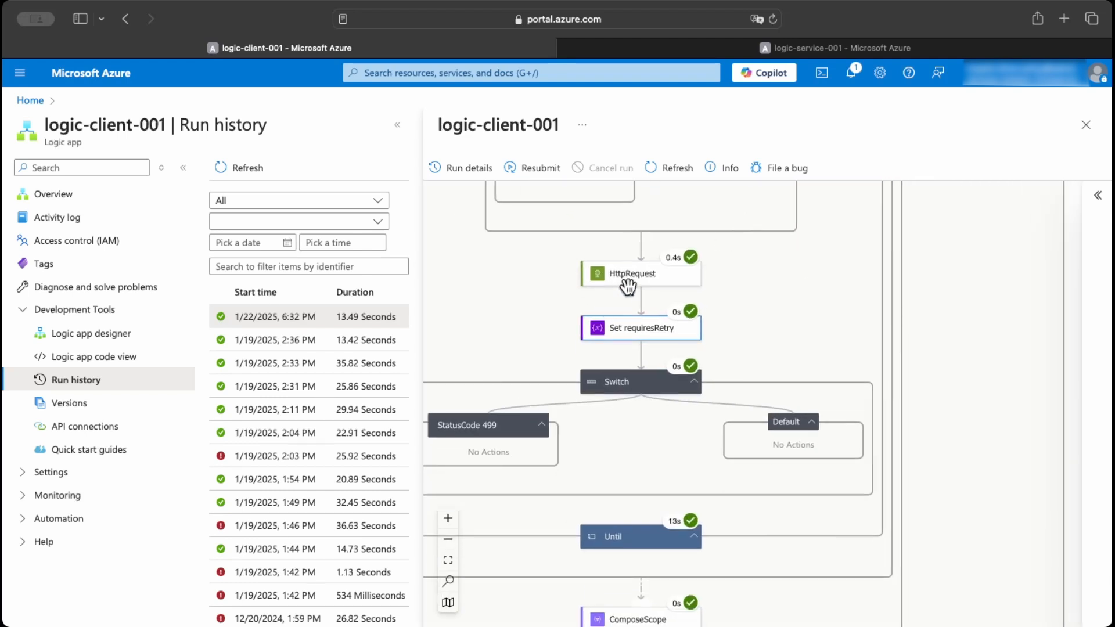
left_click(641, 284)
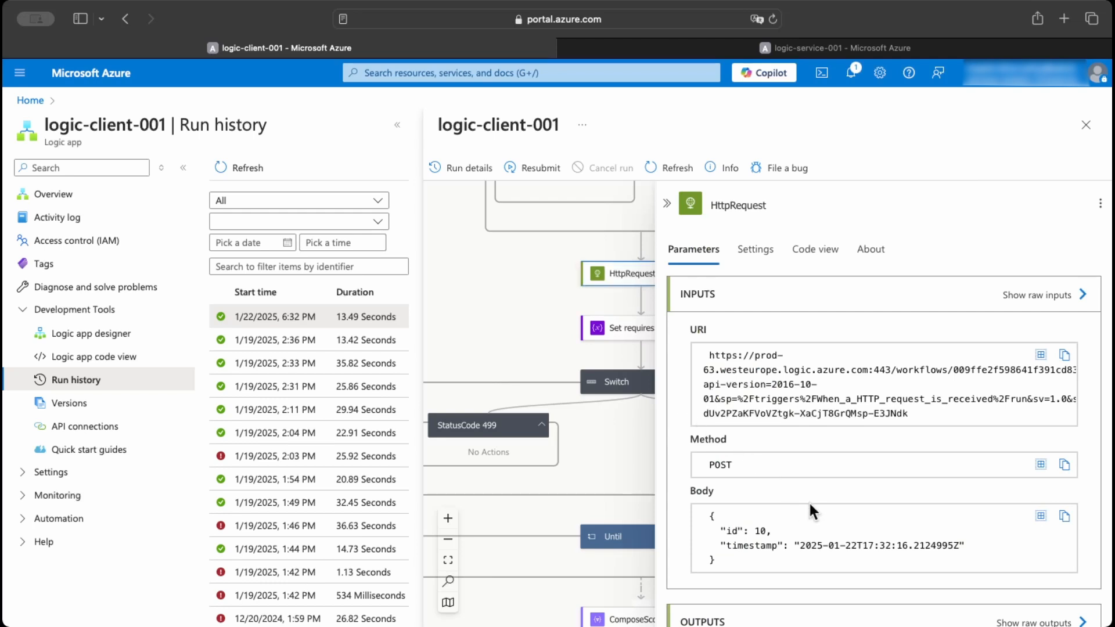
scroll(808, 501, "down", 4)
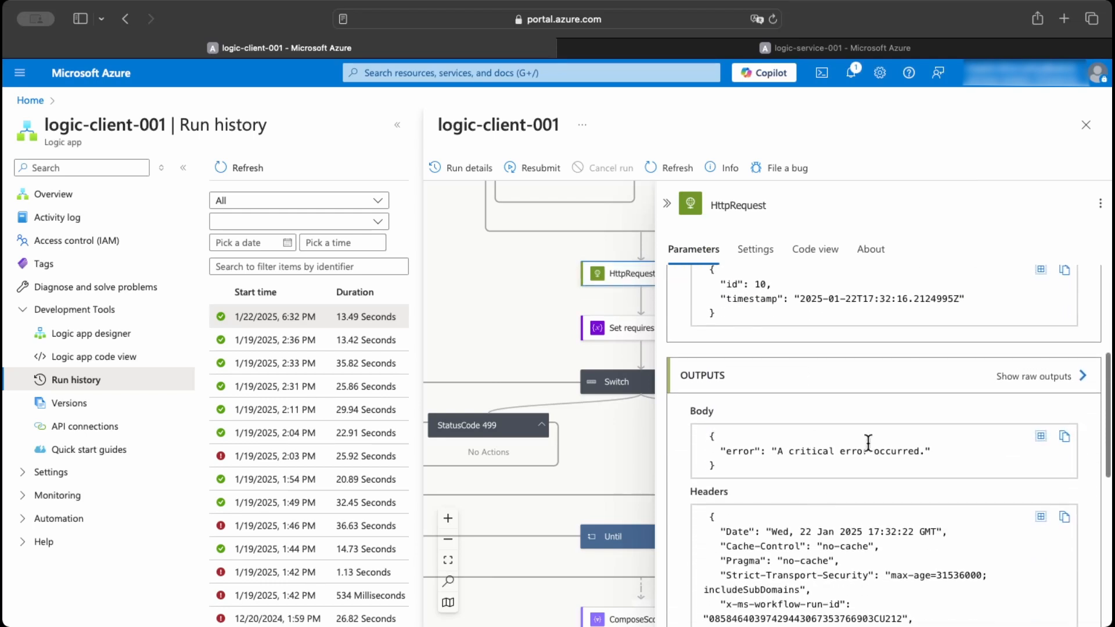
- Show the second iteration's HttpRequest raw outputs, highlight the statusCode line, and close the outputs and the action's details
left_click(1034, 374)
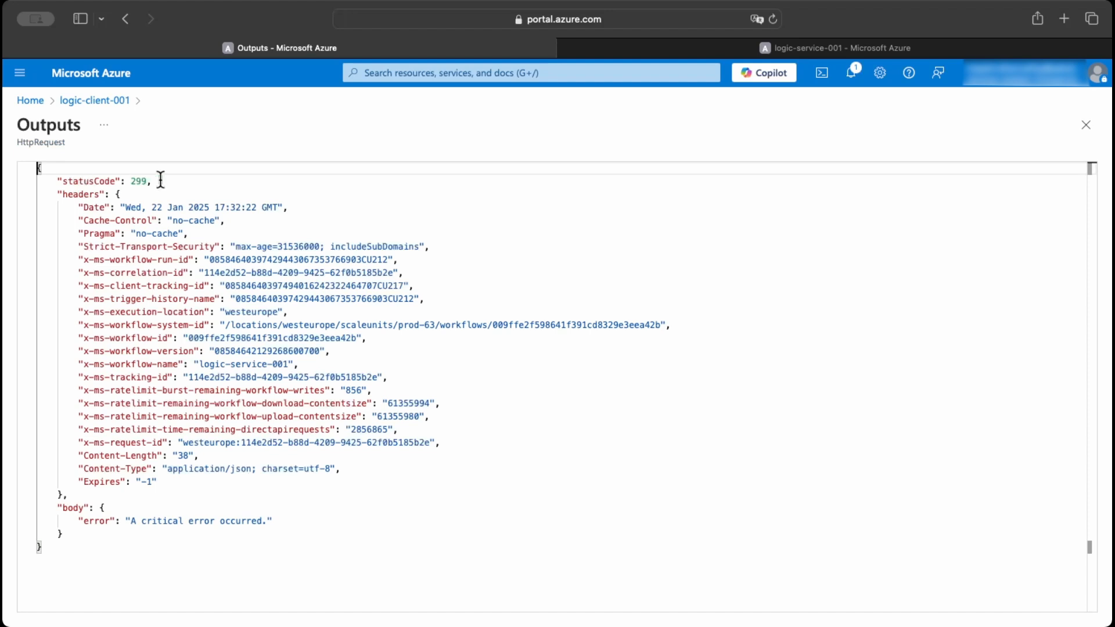
left_click_drag(160, 180, 68, 185)
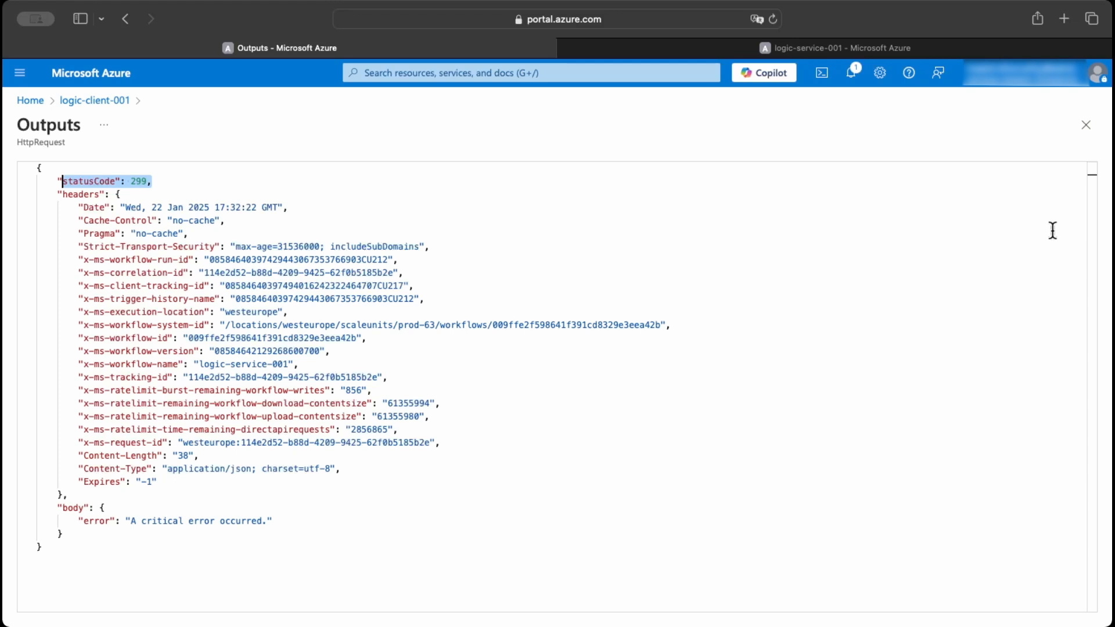
left_click(1085, 125)
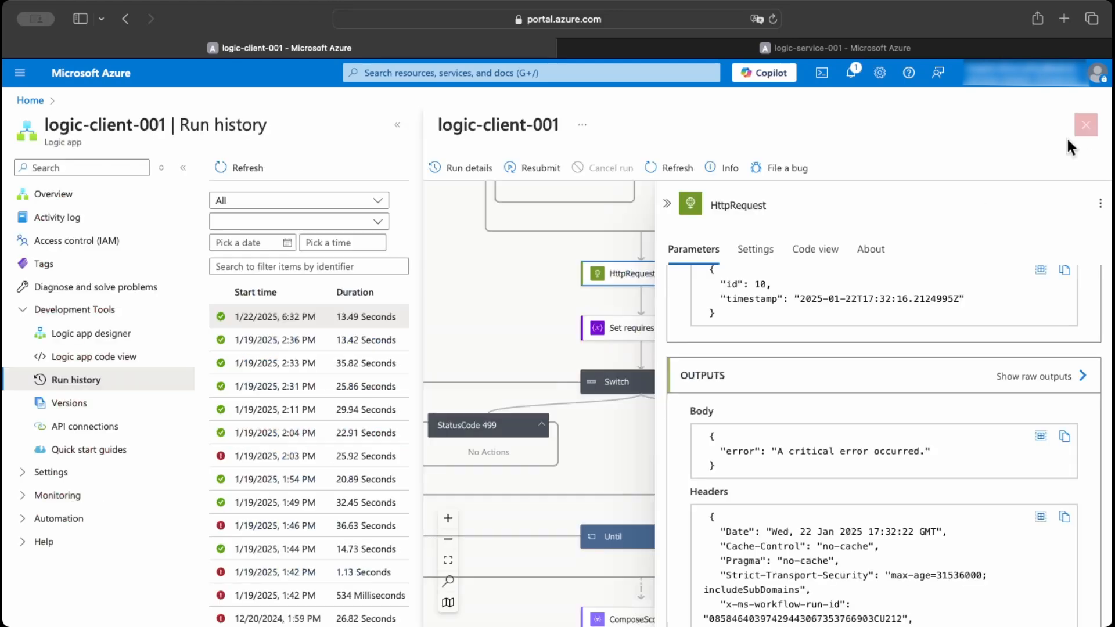
left_click(666, 203)
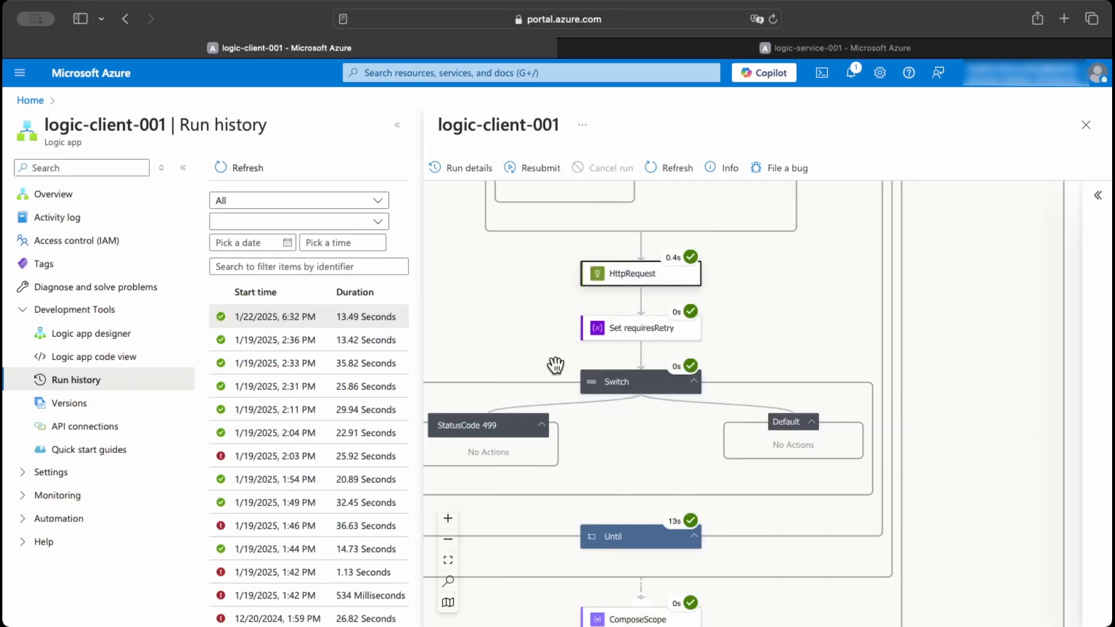
- Advance the Do loop to iteration 3 and examine the inputs of its HttpRequest action
left_click_drag(552, 367, 611, 585)
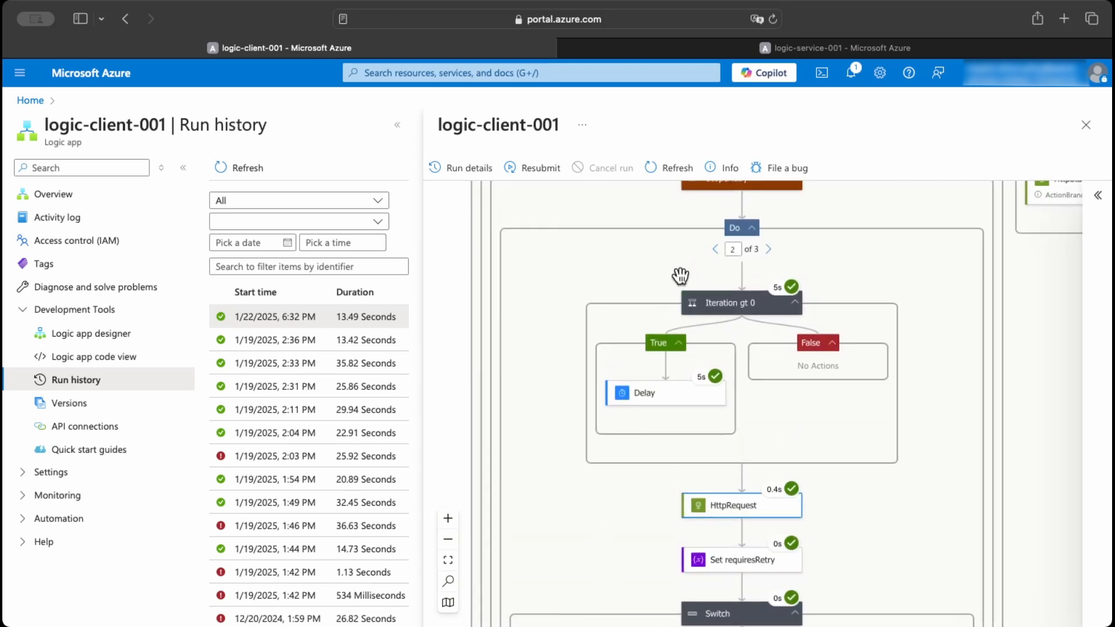
left_click(768, 249)
scroll(665, 458, "down", 5)
left_click(712, 326)
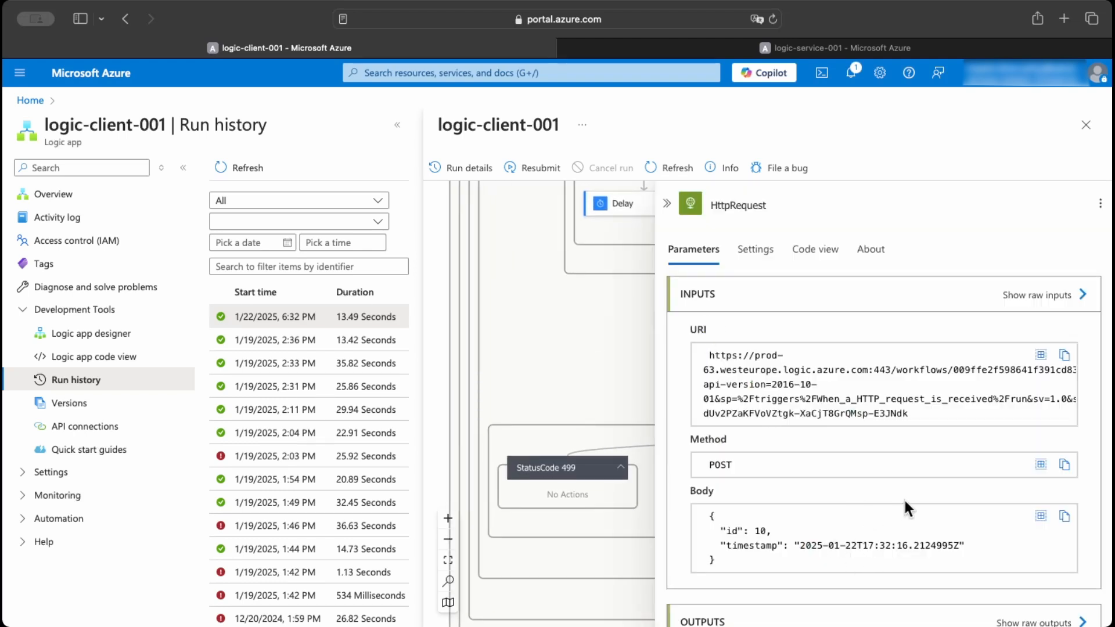
left_click_drag(936, 515, 911, 412)
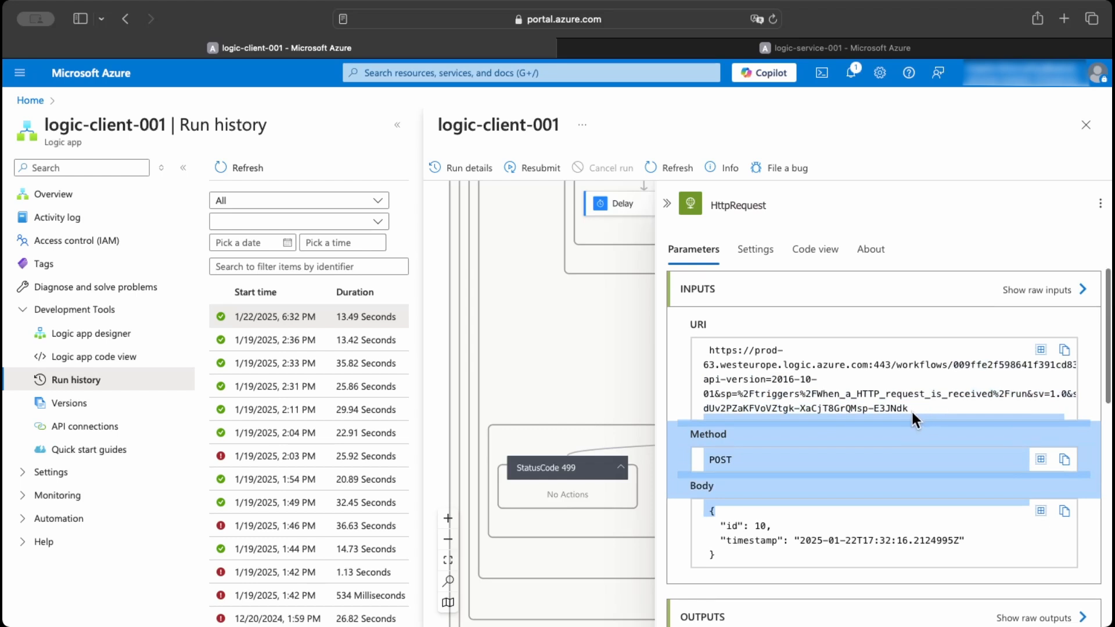
- Show the third iteration's HttpRequest raw outputs, highlight the statusCode line, and close the outputs and the action's details
scroll(953, 458, "down", 3)
left_click(1017, 463)
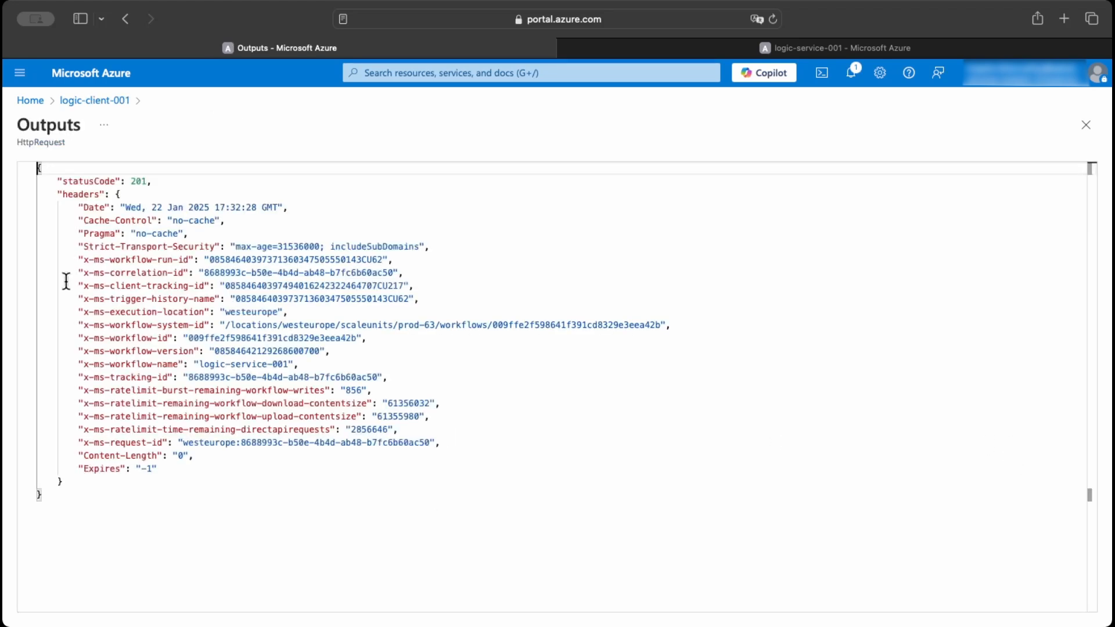
left_click_drag(153, 180, 58, 184)
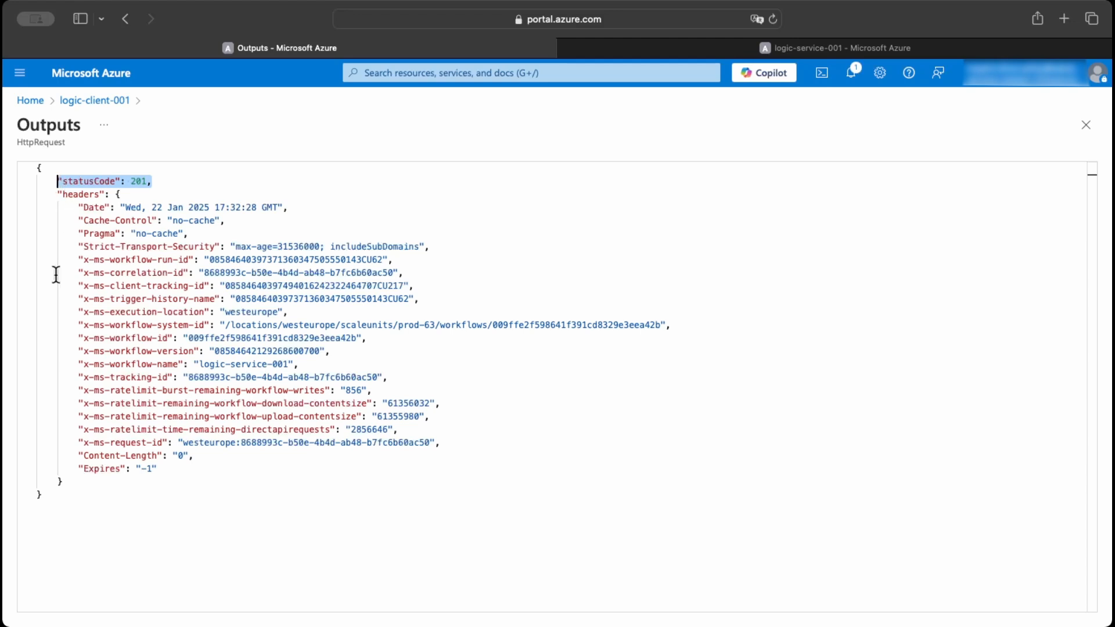
left_click(1085, 126)
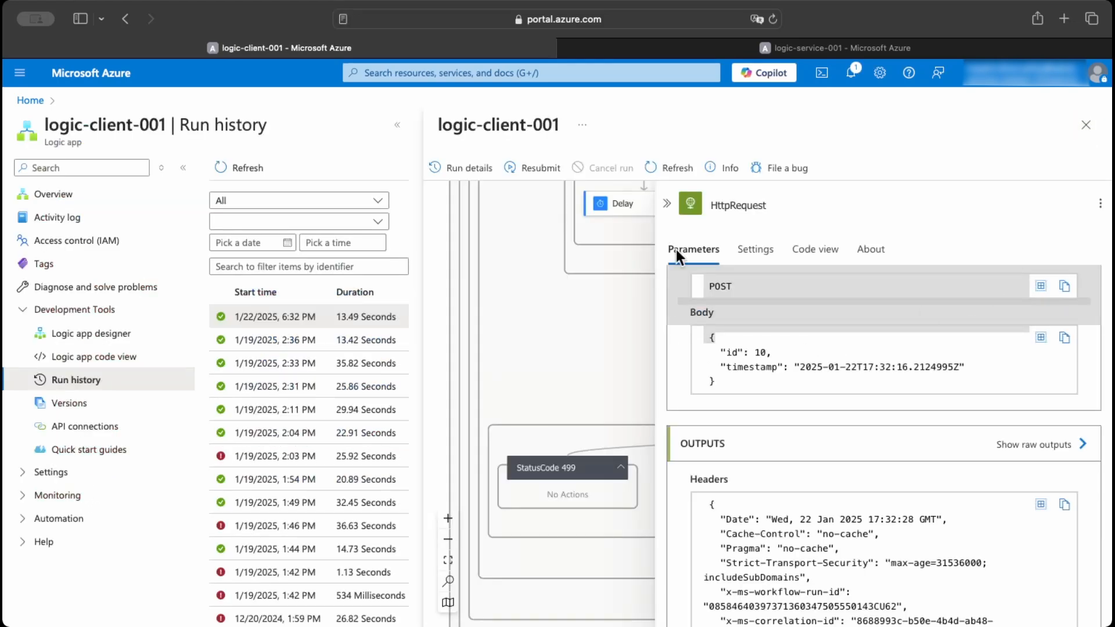
left_click(666, 204)
- Open the ComposeScope action's run details below the Until loop to view its inputs and outputs
left_click_drag(613, 357, 623, 213)
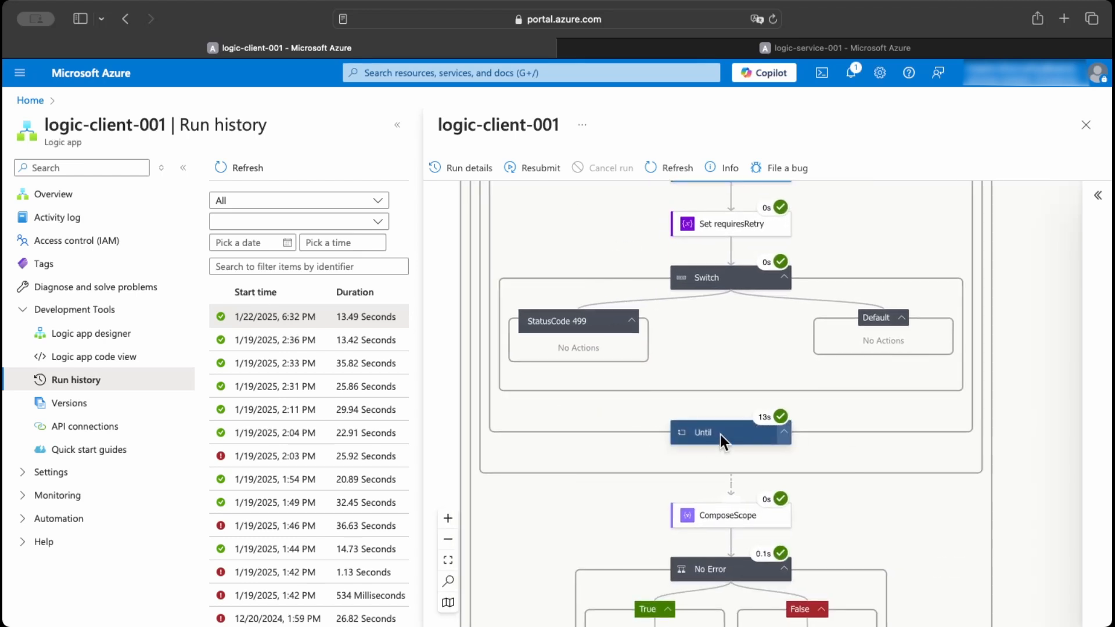
left_click_drag(642, 528, 673, 347)
left_click(674, 346)
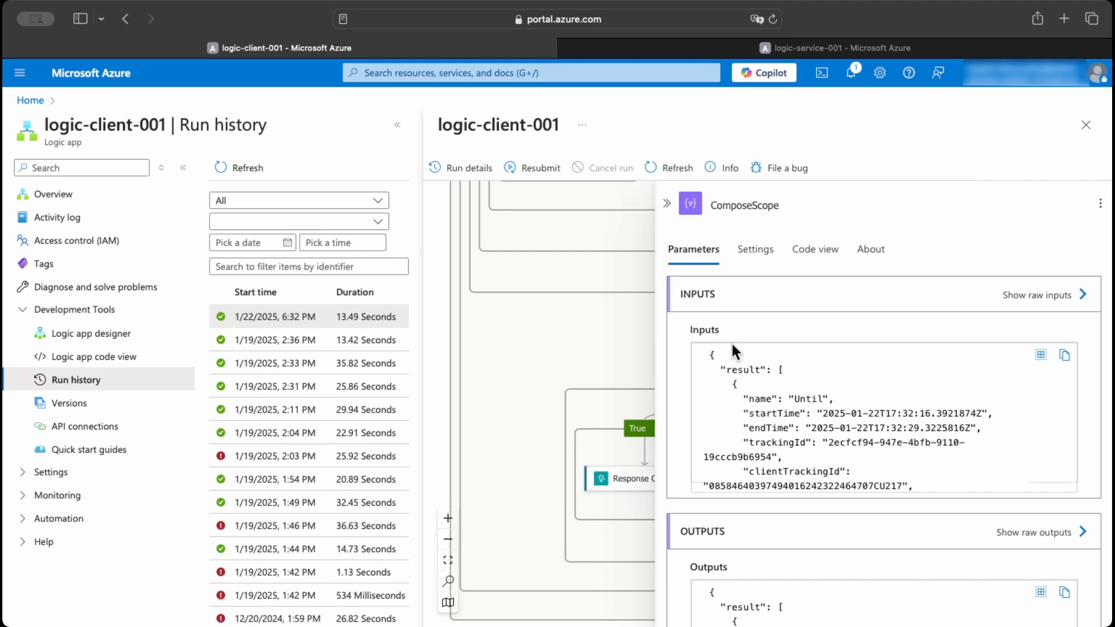
- Show ComposeScope's raw outputs, highlight the result entry and its iterationCount and status lines, and close the outputs and the action's details
left_click(1000, 531)
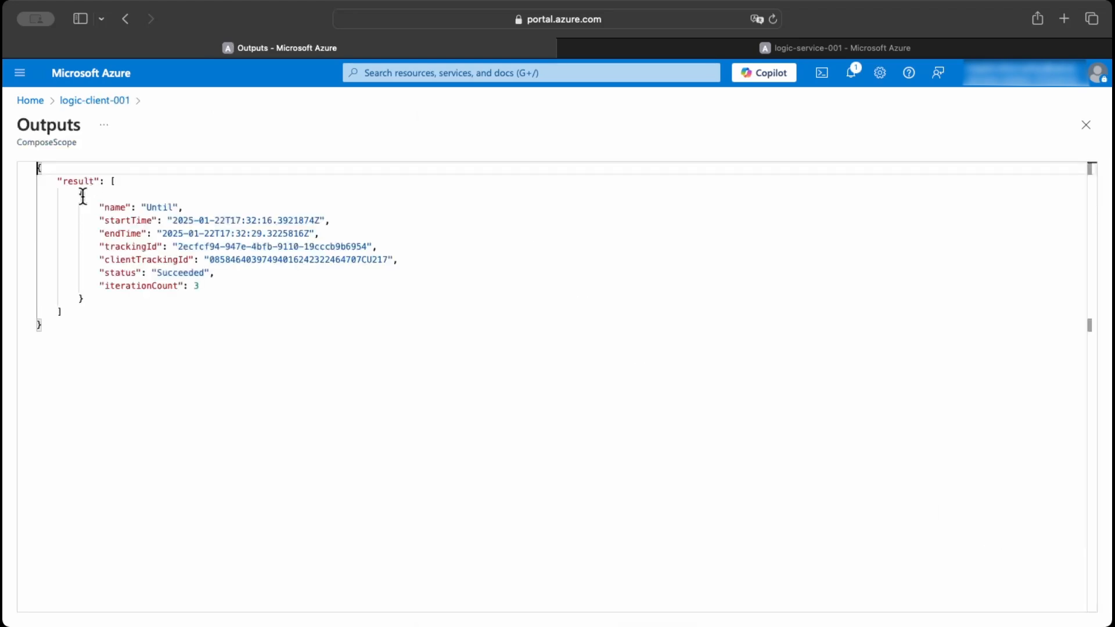
left_click_drag(78, 195, 116, 297)
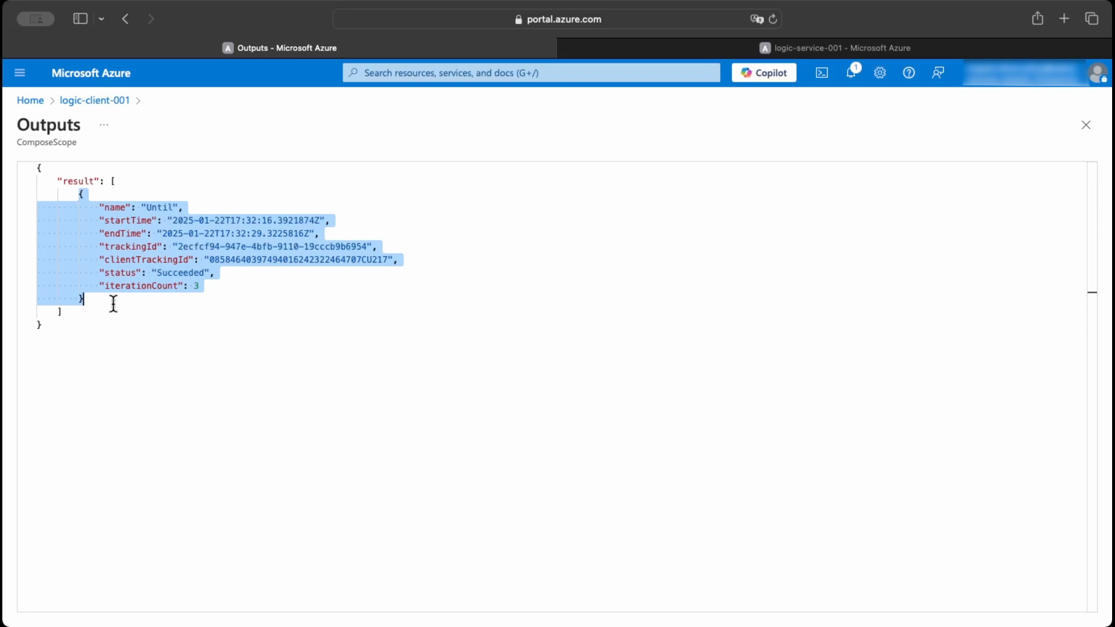
left_click_drag(200, 286, 95, 287)
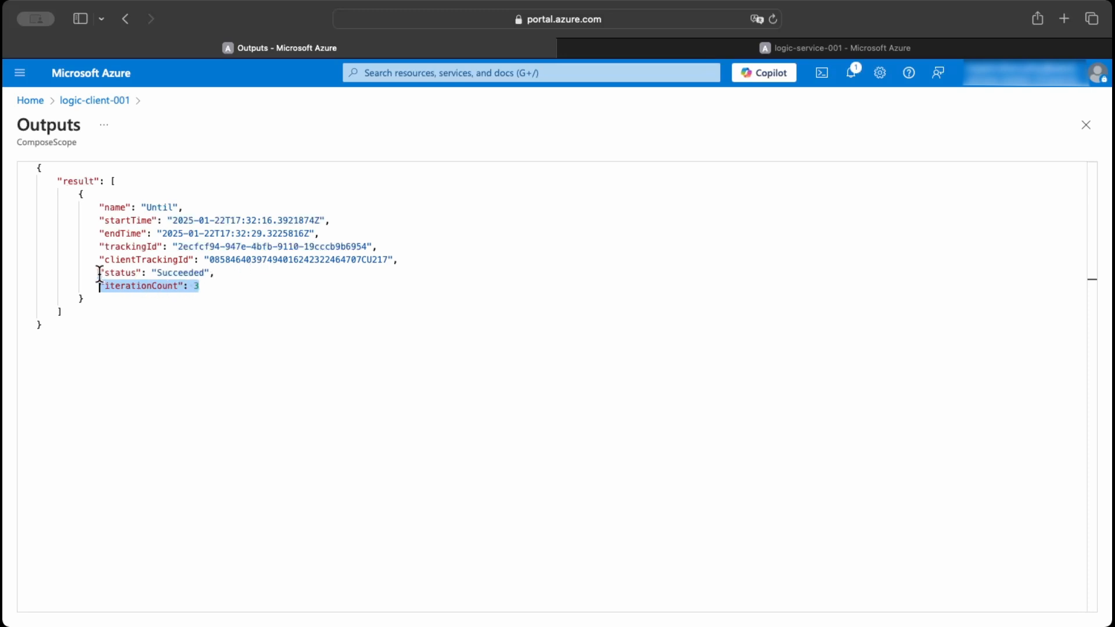
left_click_drag(100, 273, 223, 272)
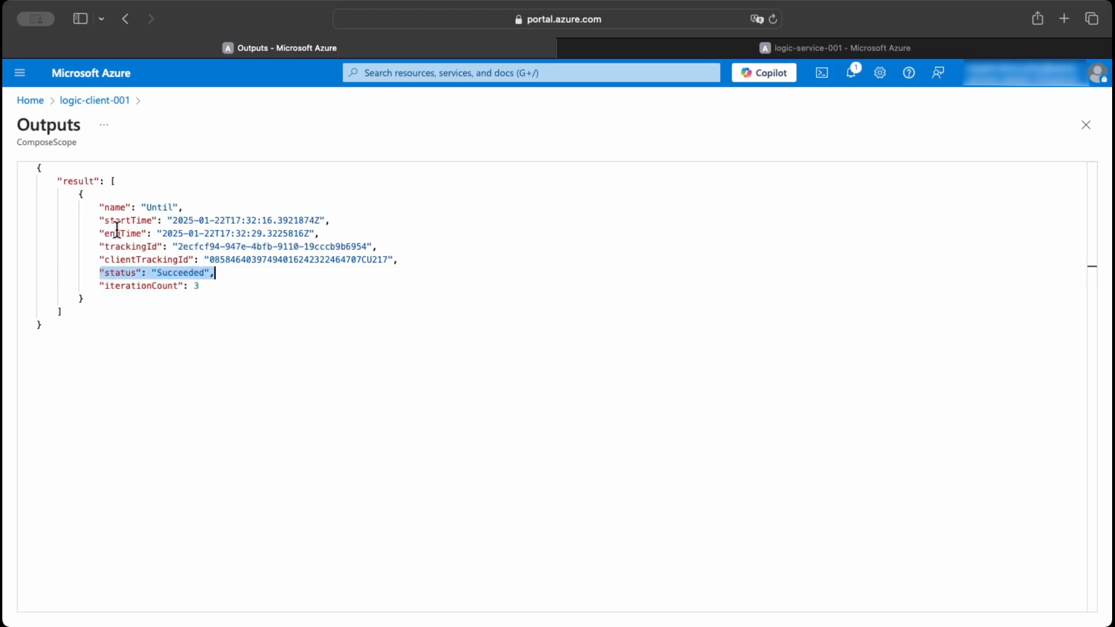
left_click(1093, 132)
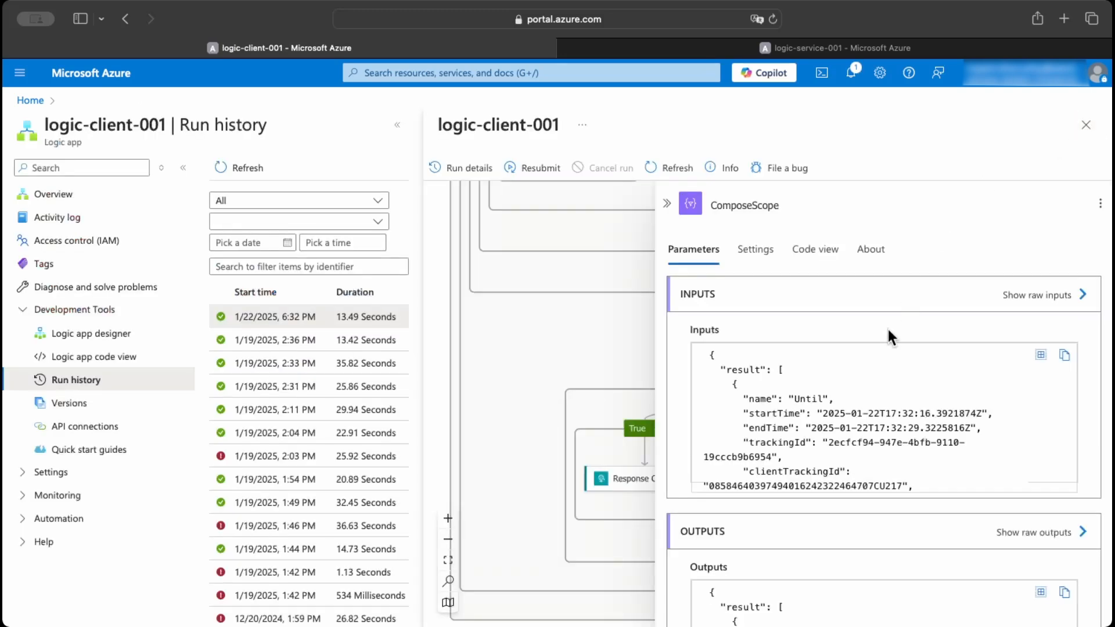
left_click(666, 206)
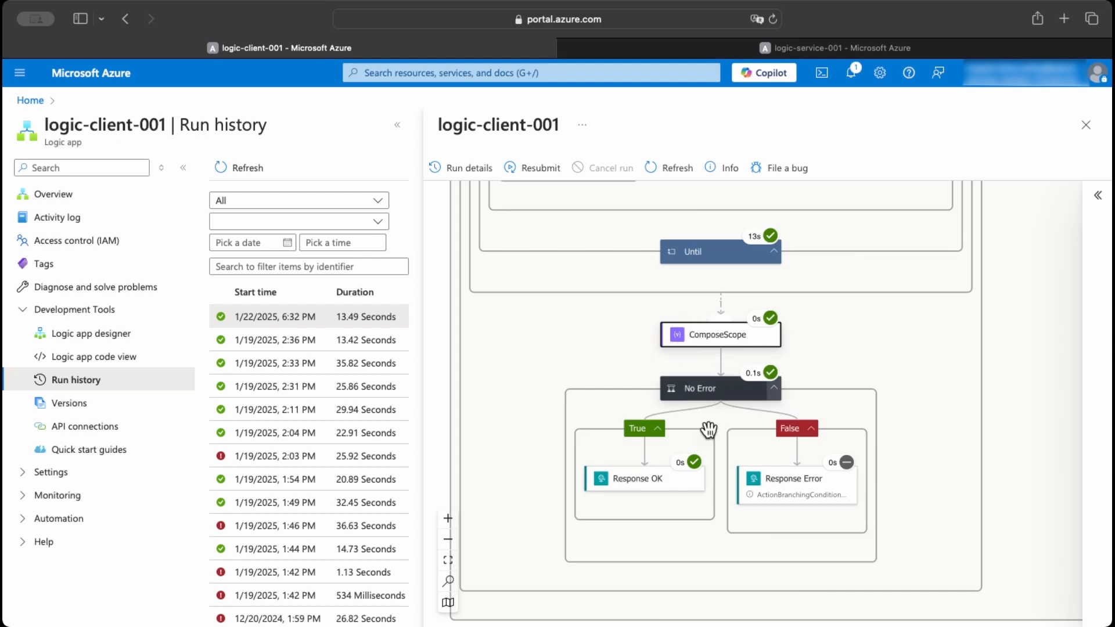
- Examine the run details of the No Error condition and the Response OK action in its True branch, closing each
left_click(699, 393)
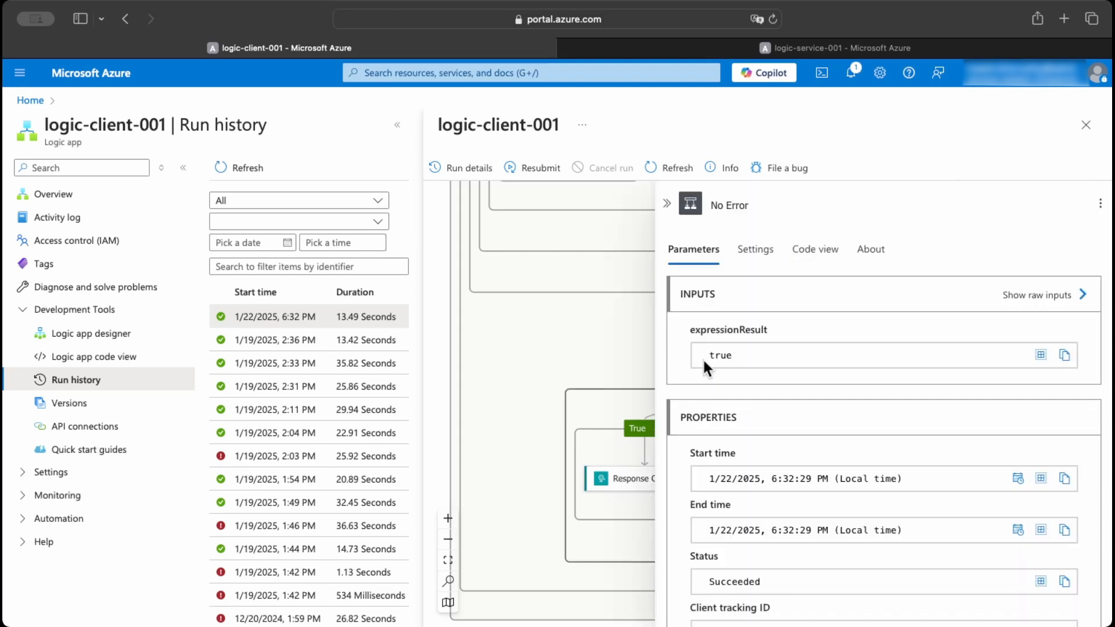
left_click(666, 205)
left_click(634, 491)
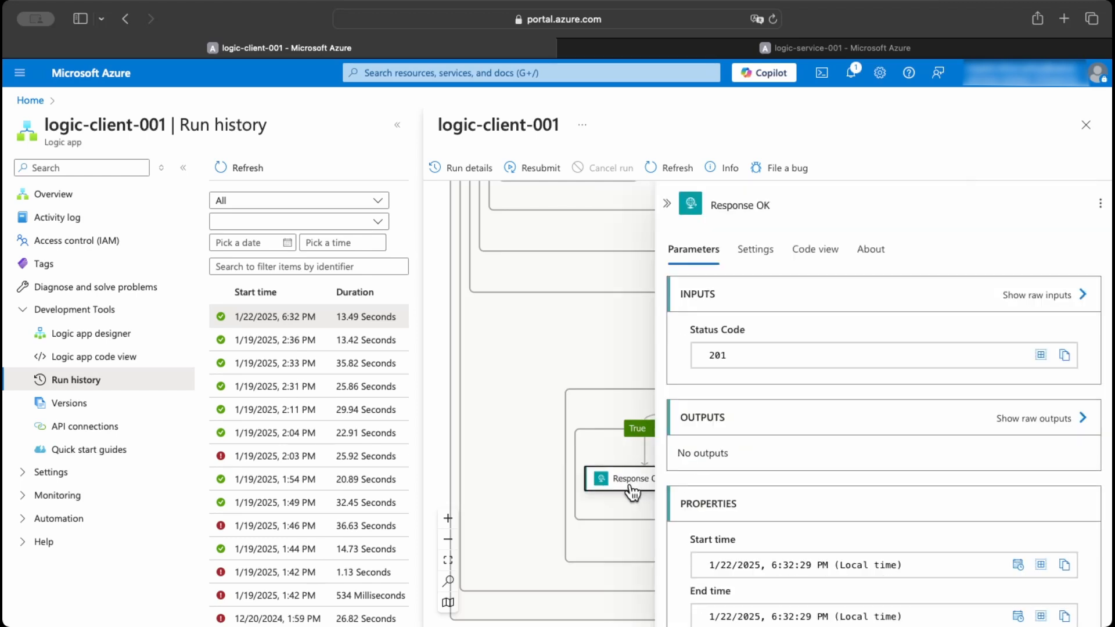
left_click(666, 205)
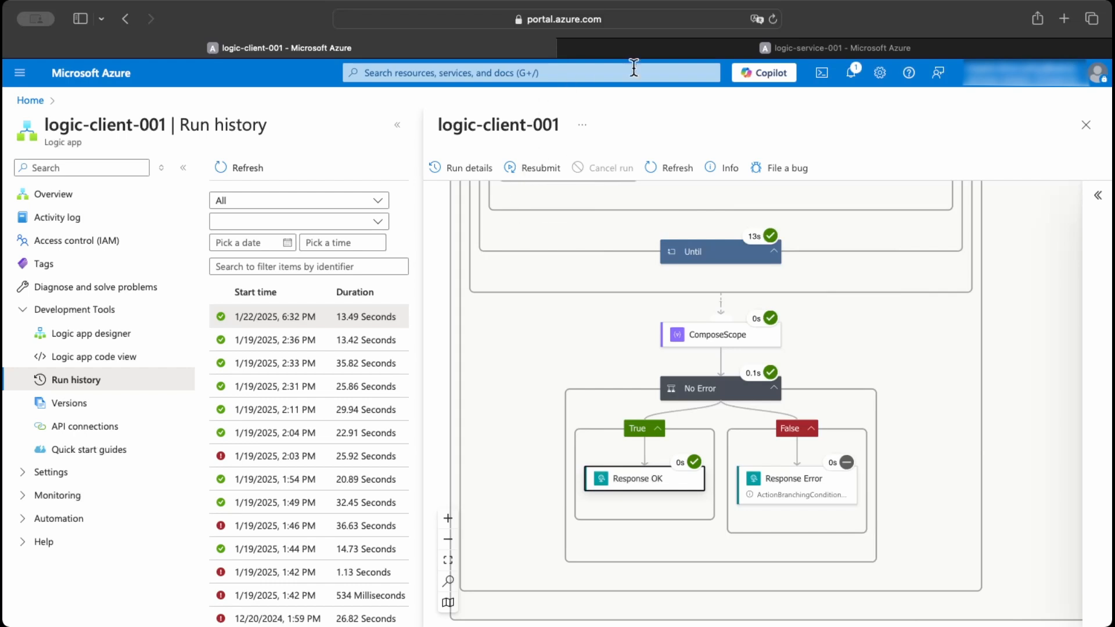
- Switch to logic-service-001, refresh its run history, and open the 1/22/2025, 6:32 PM run lasting 334 milliseconds
left_click(837, 50)
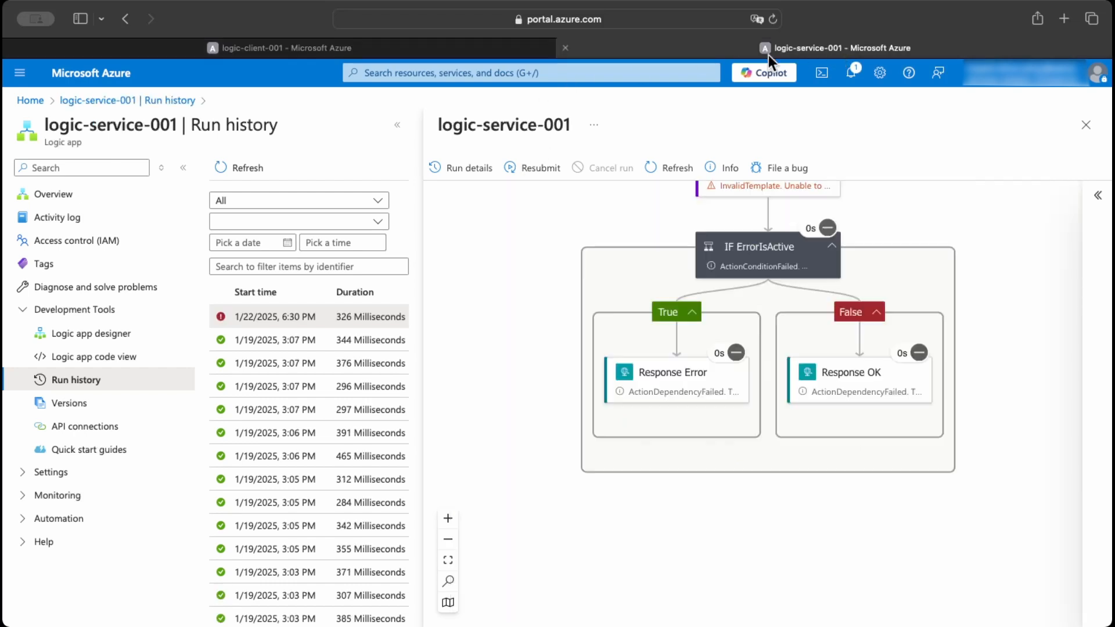
left_click(233, 167)
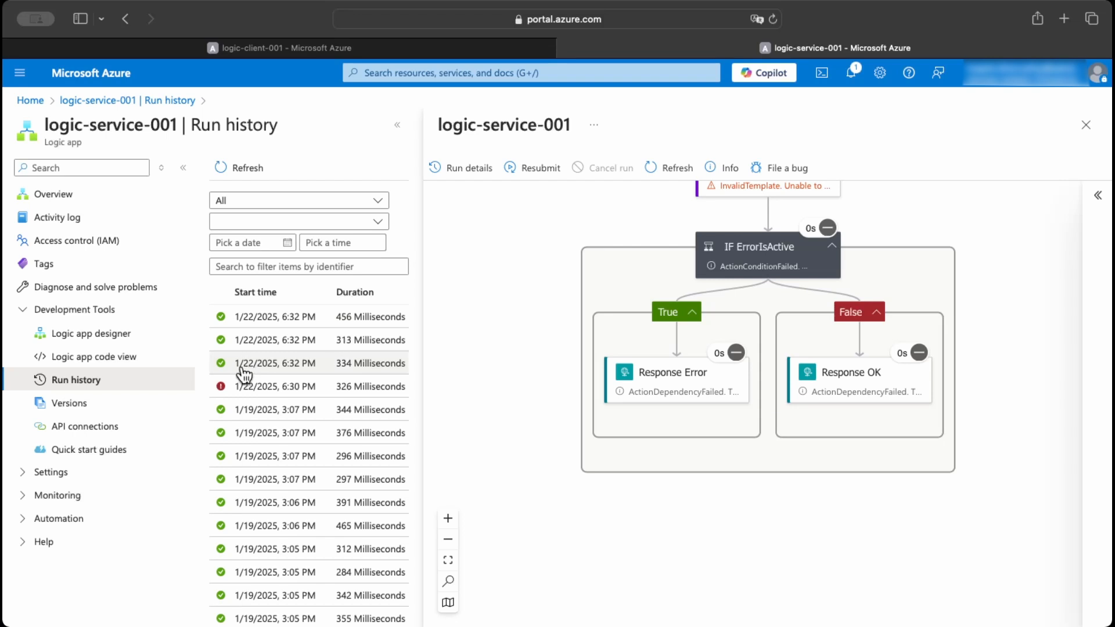
left_click(301, 365)
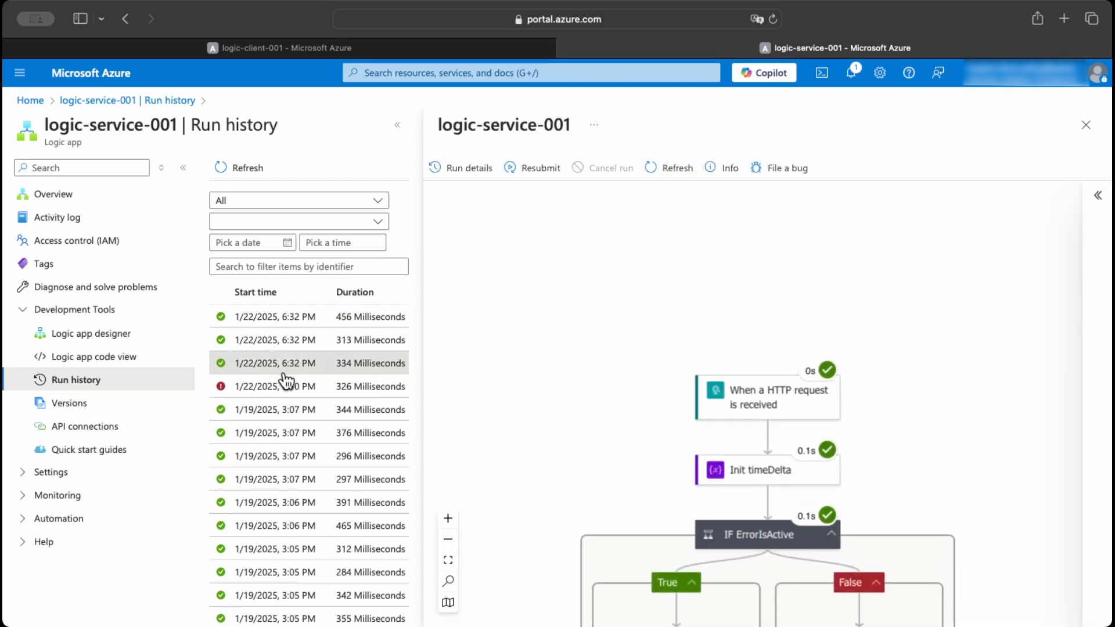
- Show the HTTP request trigger's raw outputs, highlight the body with id and timestamp, and close the outputs and the trigger's details
left_click_drag(565, 401, 540, 256)
left_click(737, 251)
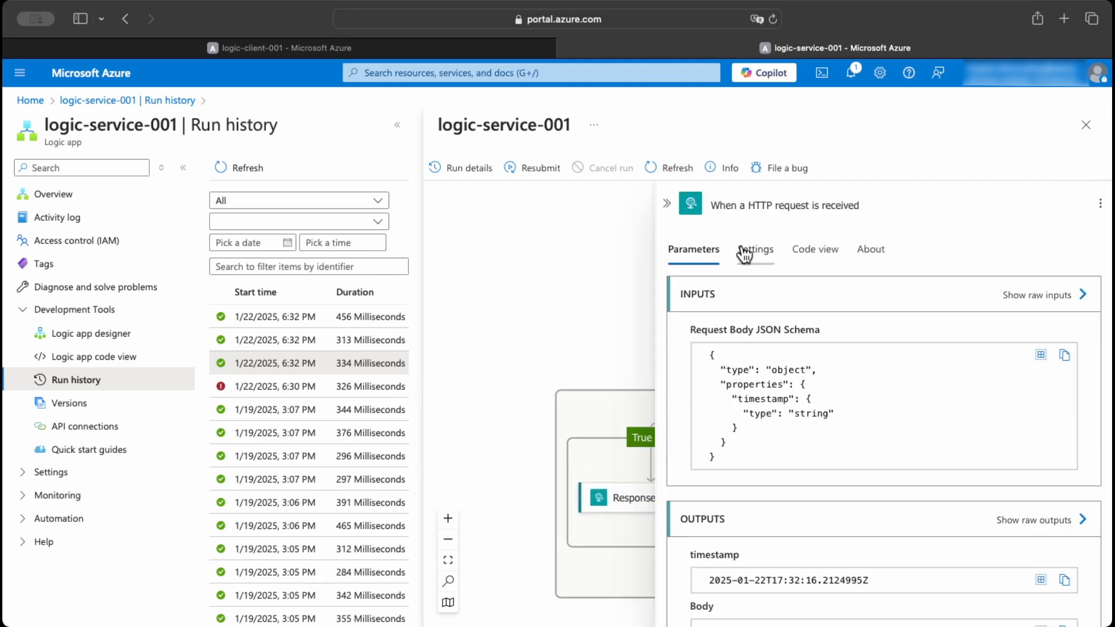
scroll(746, 458, "down", 3)
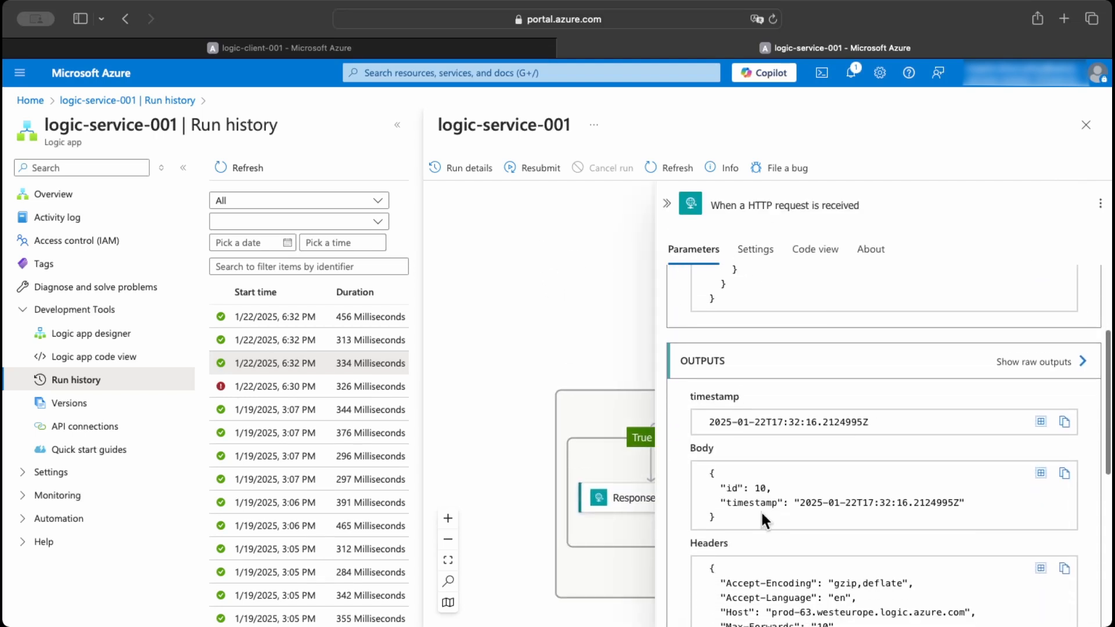
left_click(1000, 363)
scroll(406, 377, "down", 10)
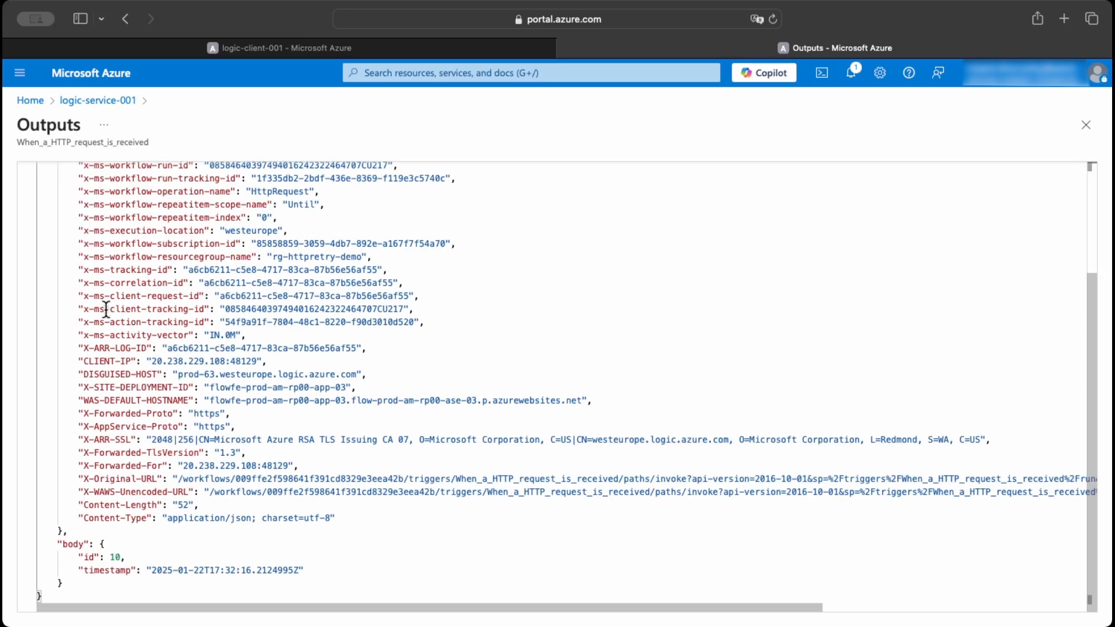
left_click_drag(56, 544, 85, 581)
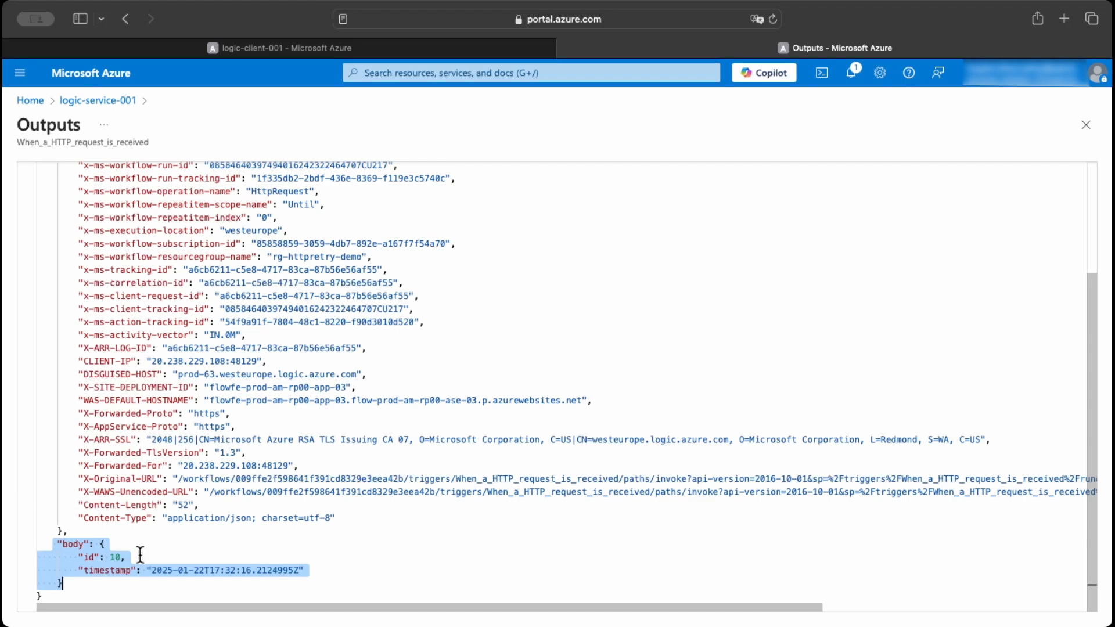
left_click(1085, 125)
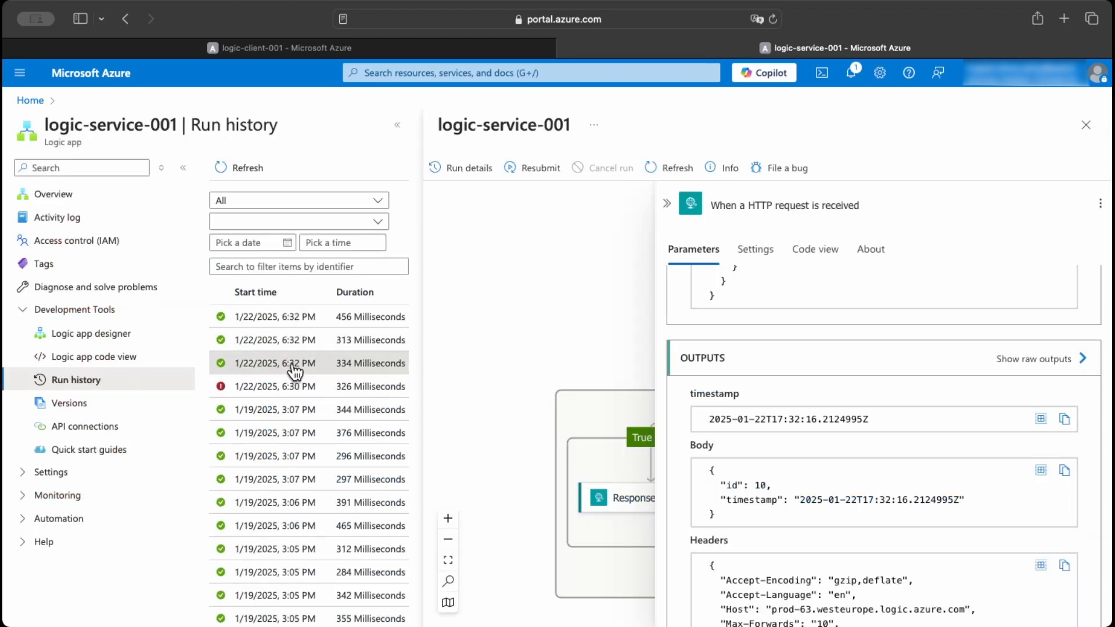
left_click(667, 204)
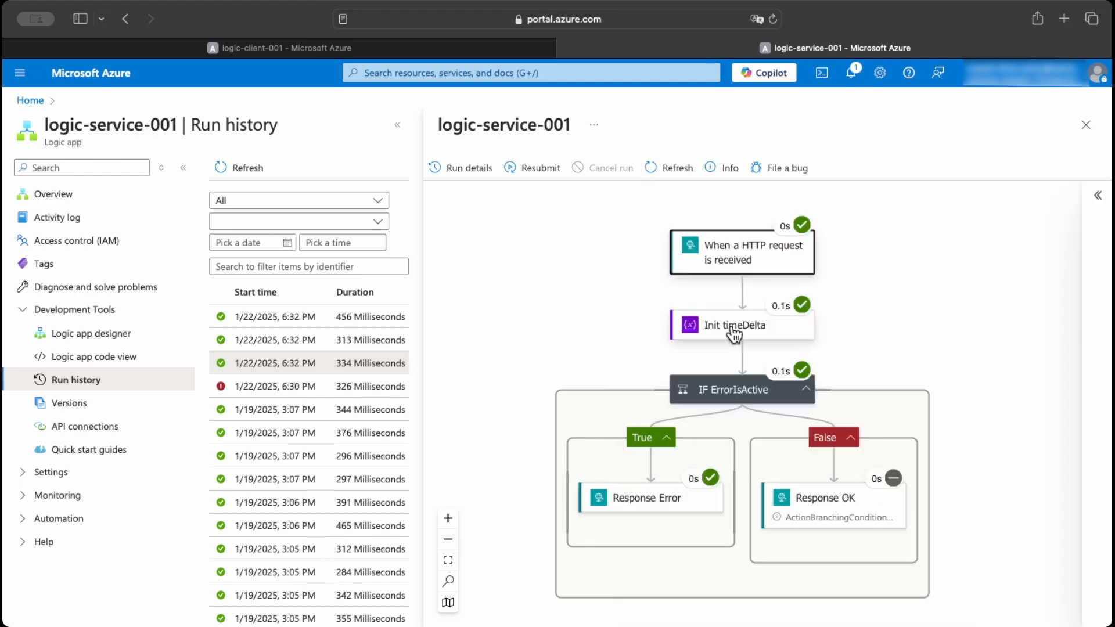
- Show Init timeDelta's raw inputs for this run, highlight the value line, and close the inputs and the action's details
left_click(733, 328)
left_click(1024, 313)
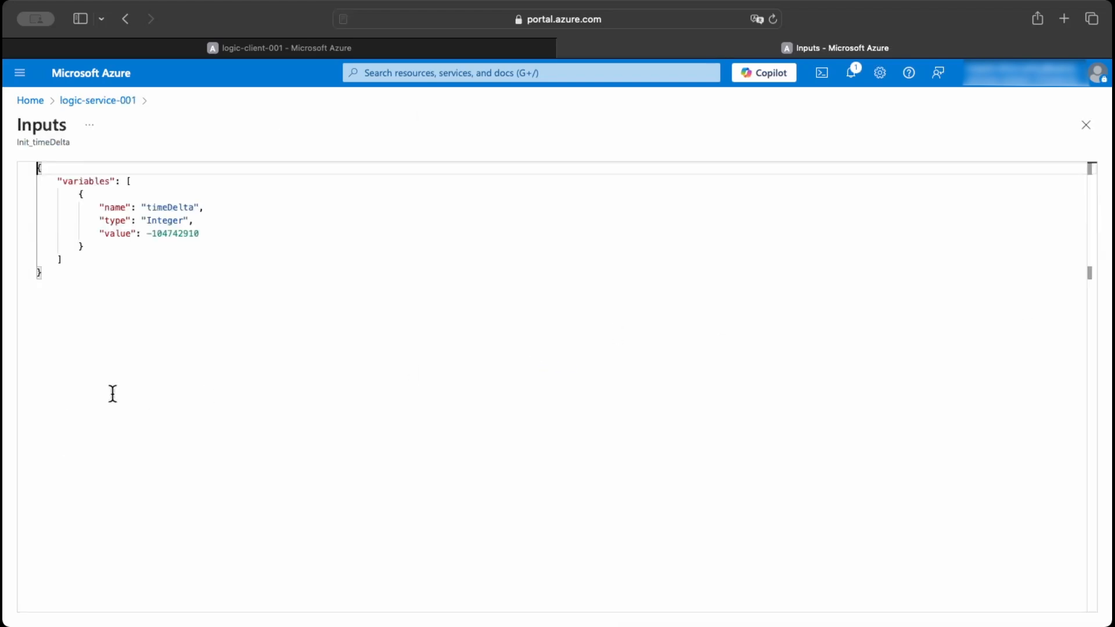
left_click_drag(214, 234, 108, 234)
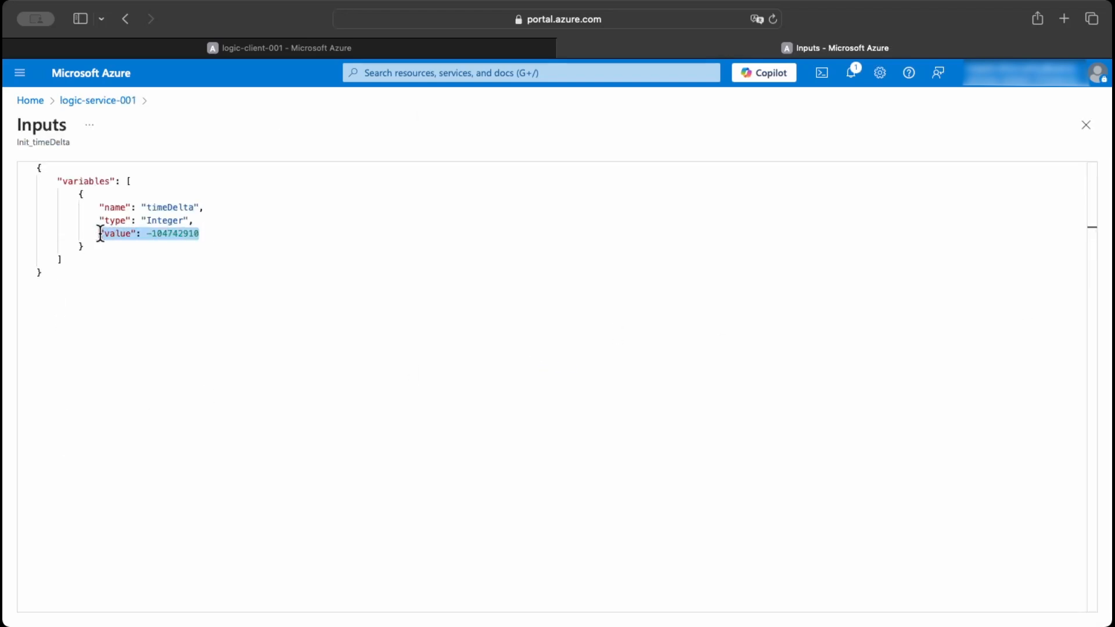
left_click(1085, 124)
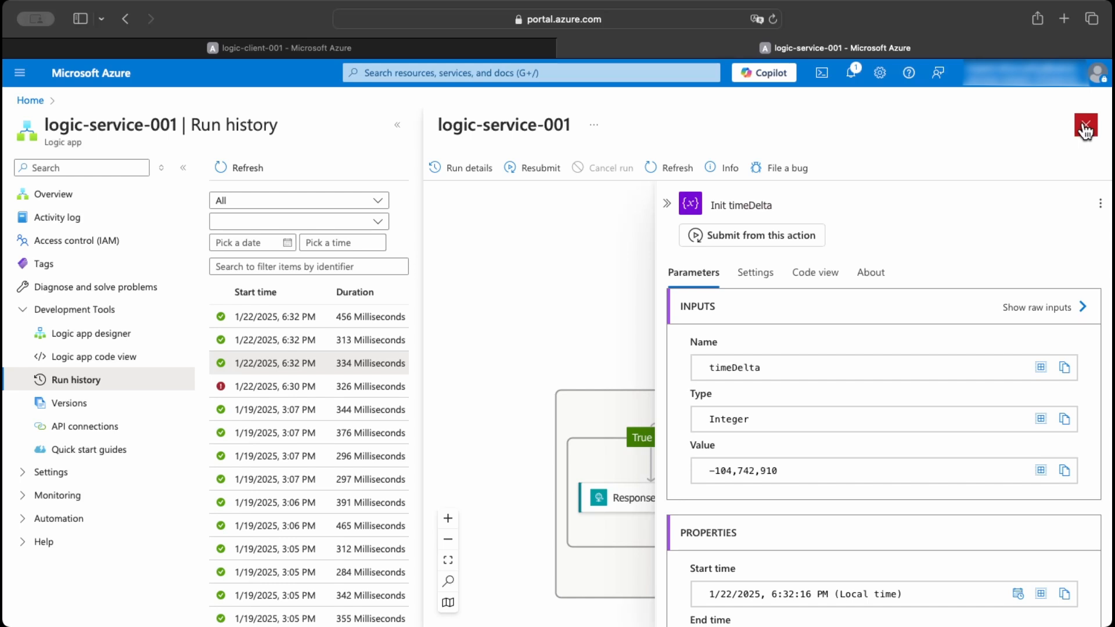
left_click(671, 204)
scroll(607, 292, "down", 1)
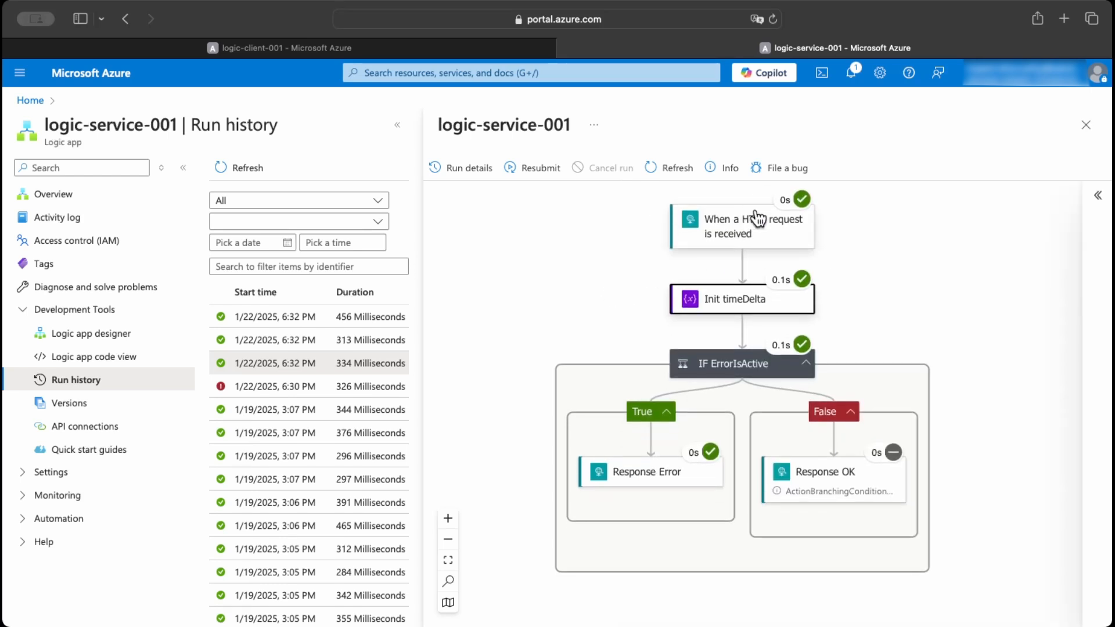
- Examine the Response Error action's inputs, and open the 313-millisecond 6:32 PM run to inspect its executed branch
left_click(643, 482)
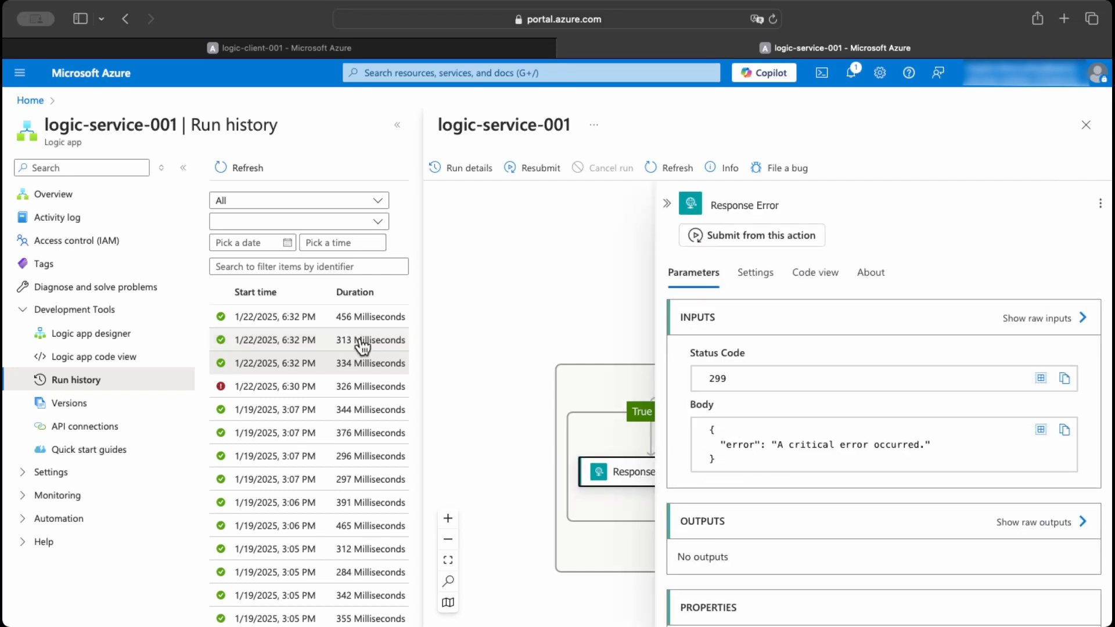
left_click(291, 343)
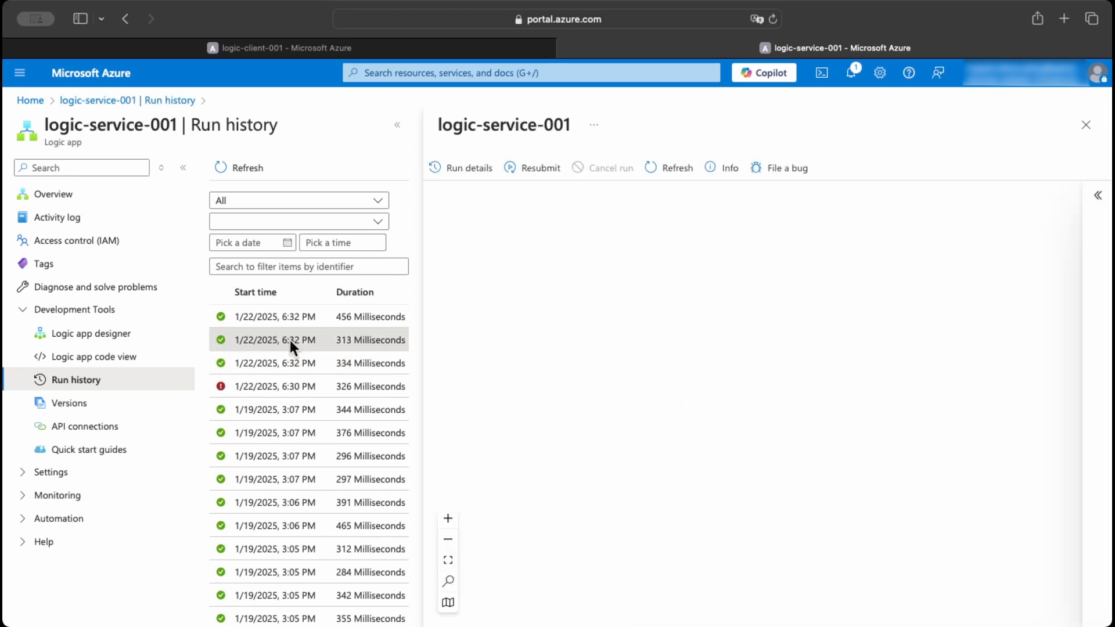
scroll(587, 352, "down", 3)
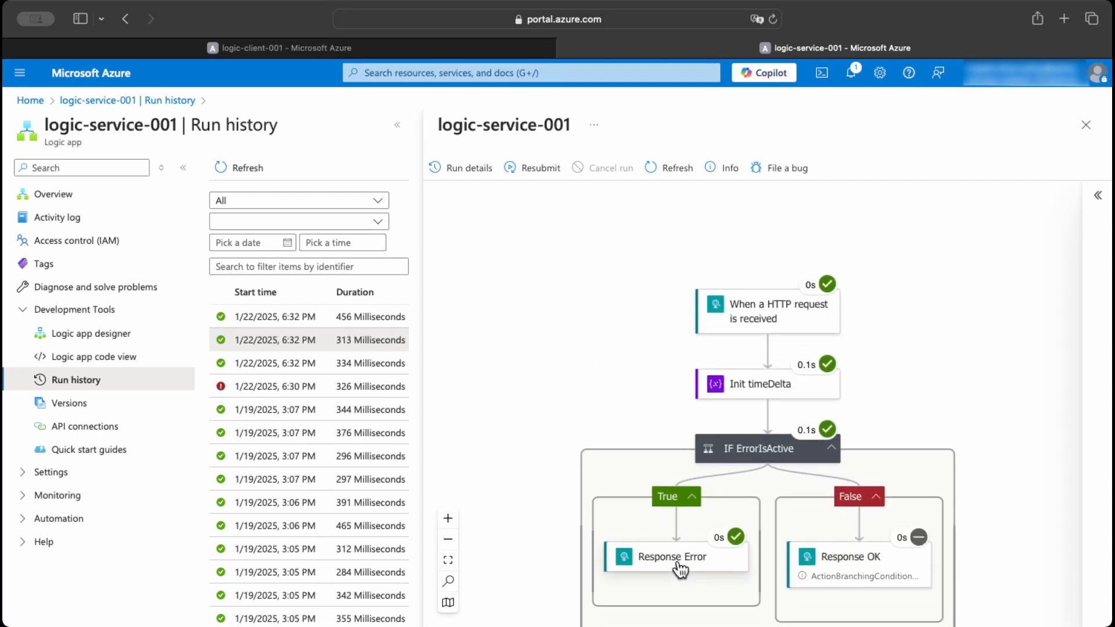
- Open the 456-millisecond 6:32 PM run, highlight the value in Init timeDelta's raw inputs, and close the inputs and the action's details
left_click(287, 314)
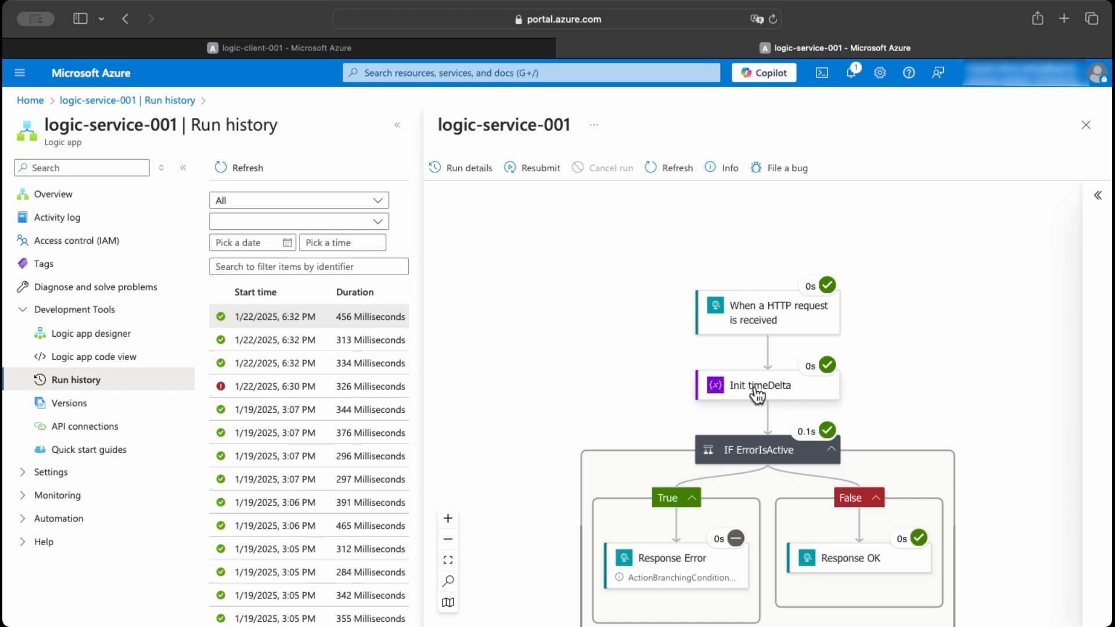
left_click(755, 387)
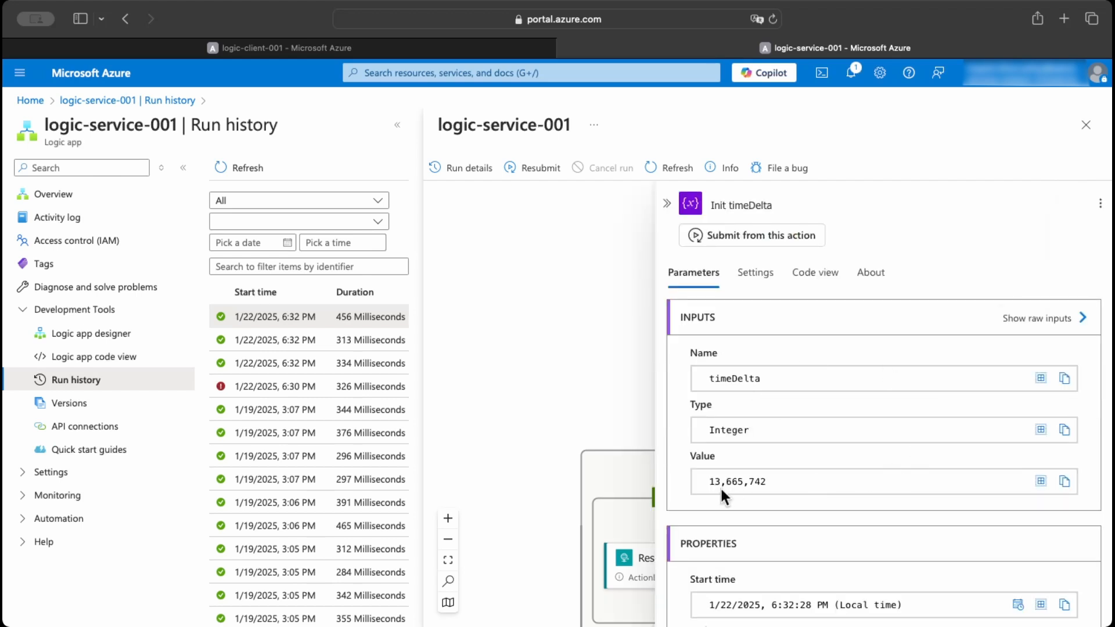
left_click(1037, 318)
left_click_drag(220, 235, 116, 237)
left_click(1086, 125)
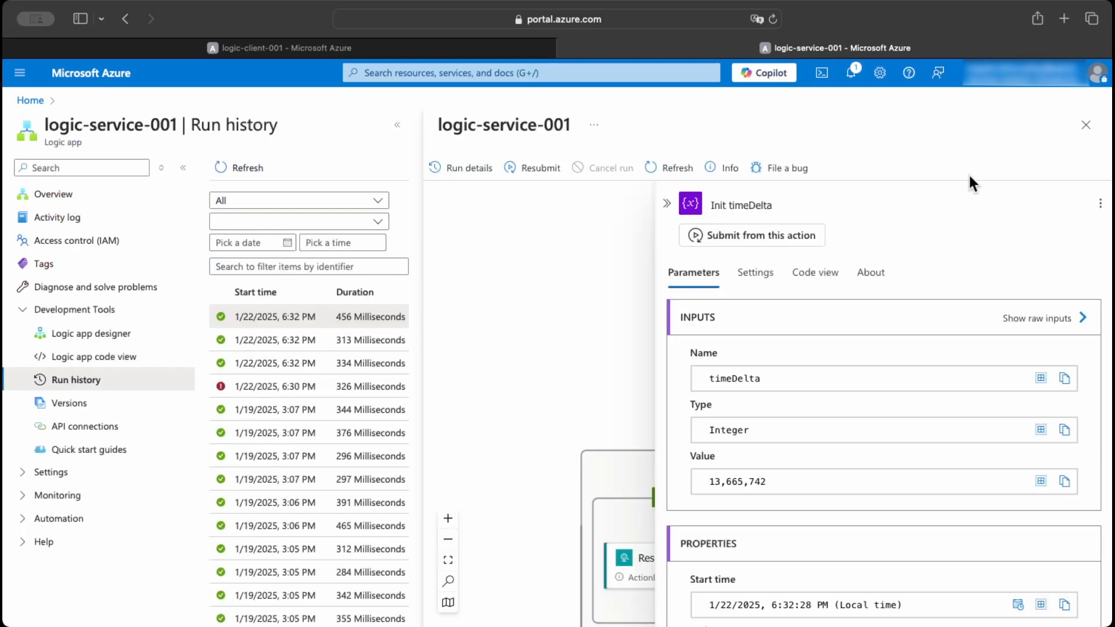
left_click(666, 204)
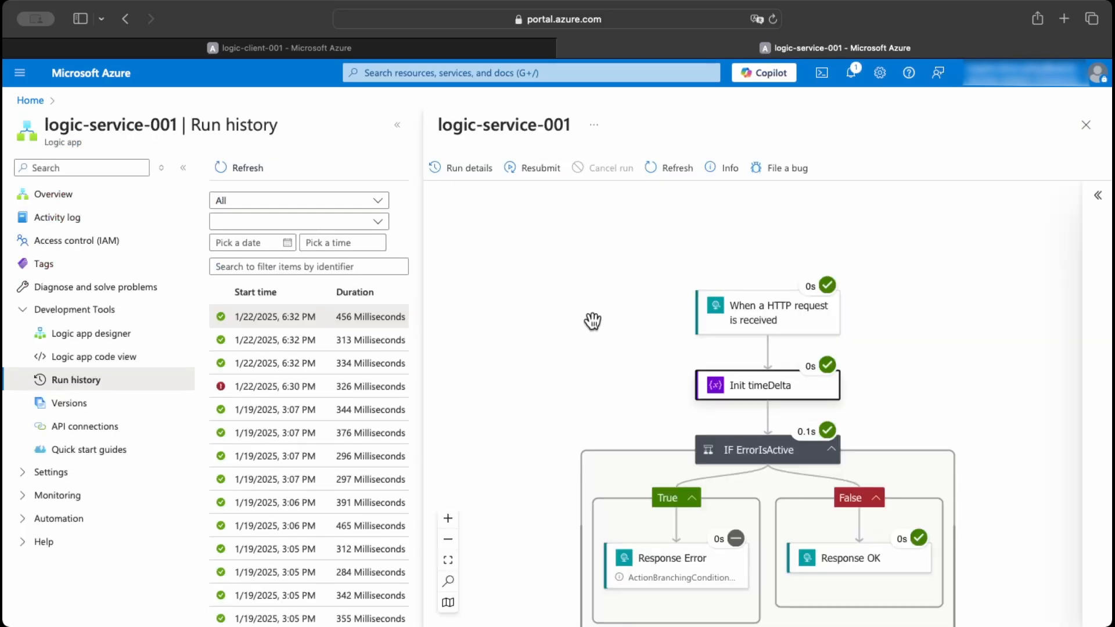
- Examine the status code of the Response OK action in the False branch and close its details
scroll(592, 318, "down", 4)
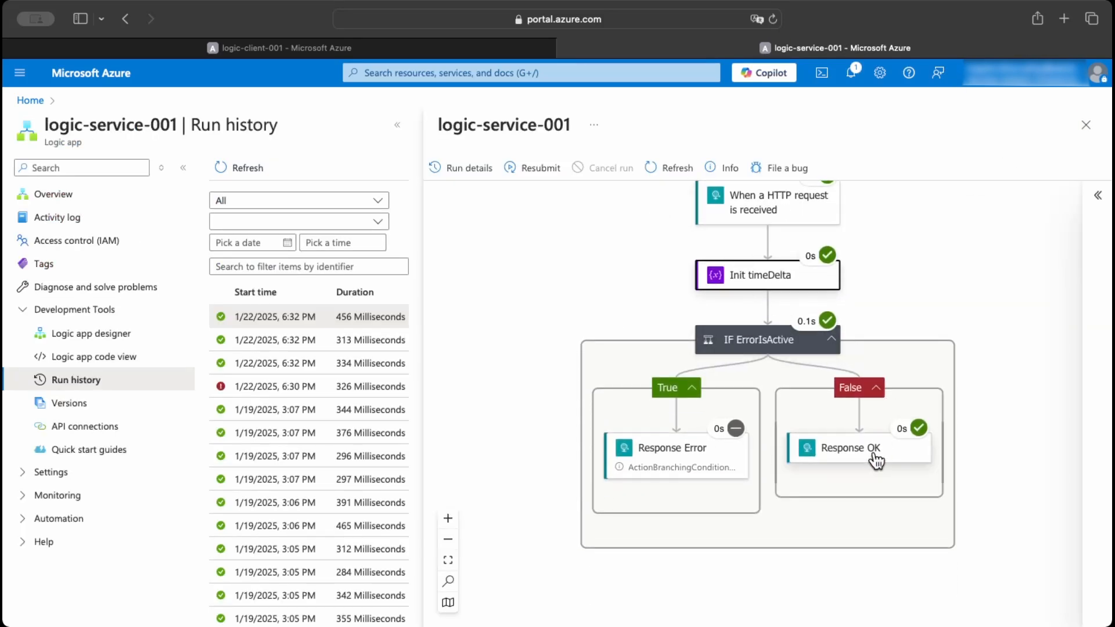
scroll(860, 458, "right", 1)
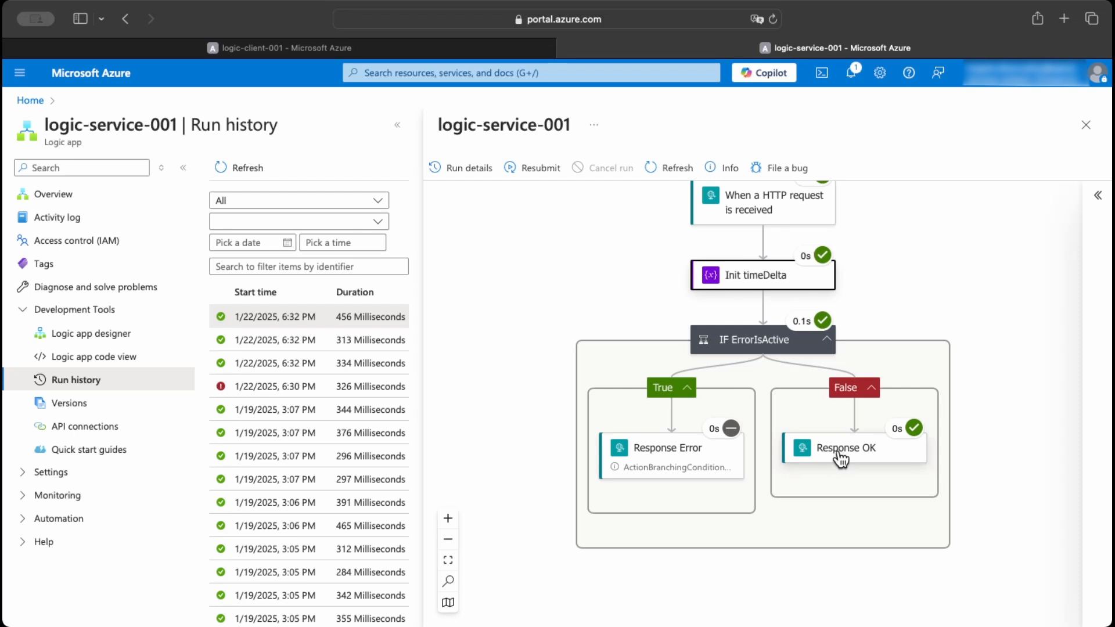
left_click(839, 455)
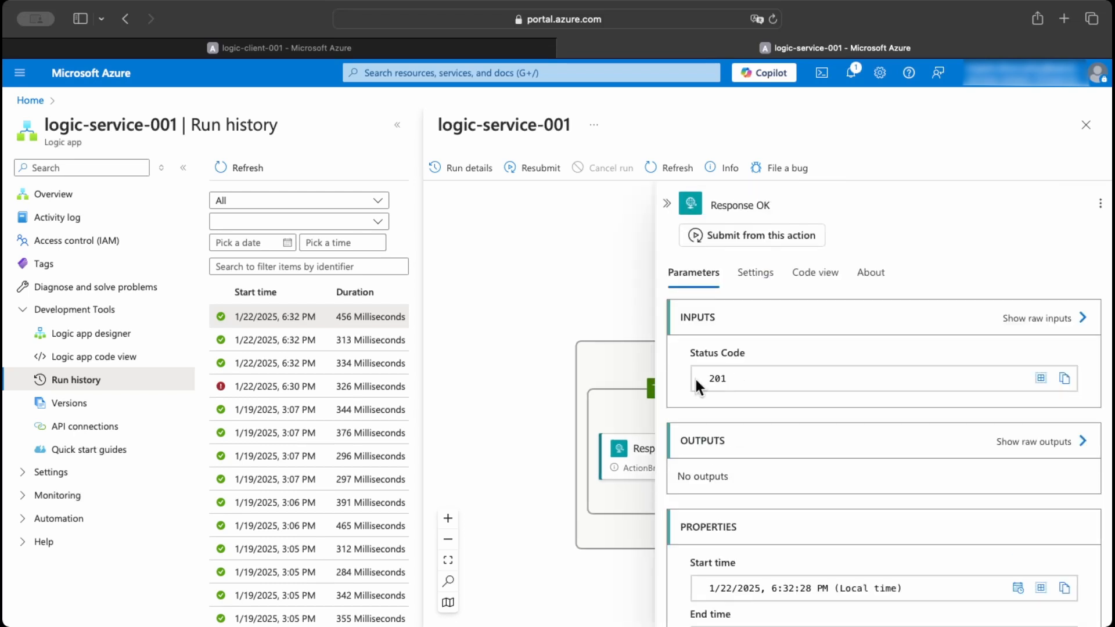
left_click(668, 205)
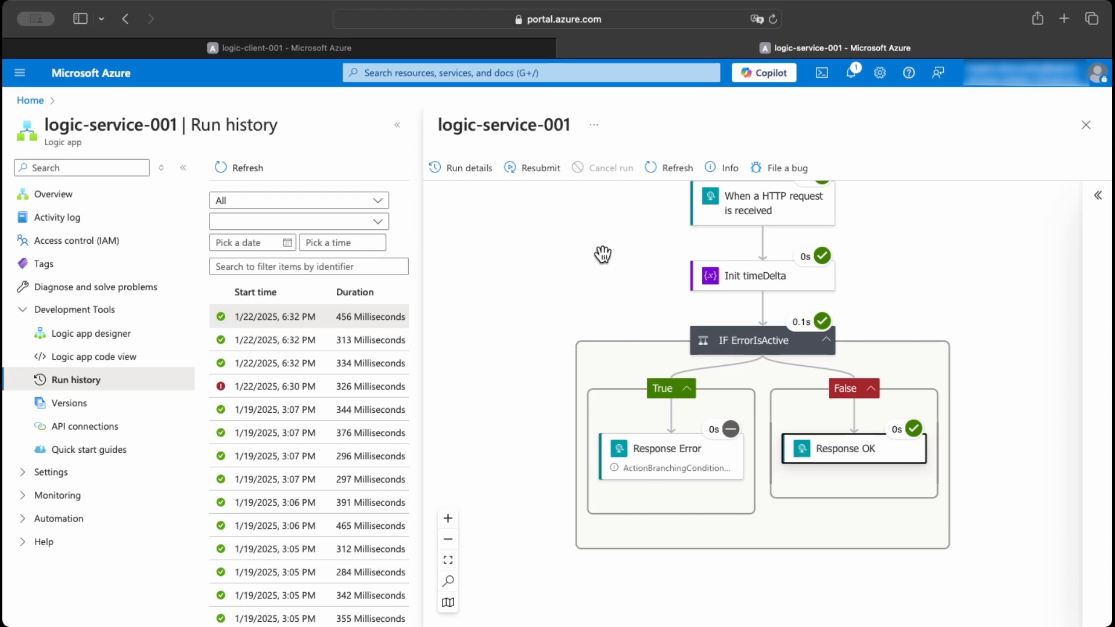
- Return to logic-client-001's run and open the Until loop's run details above ComposeScope
left_click(304, 54)
left_click_drag(522, 320, 528, 476)
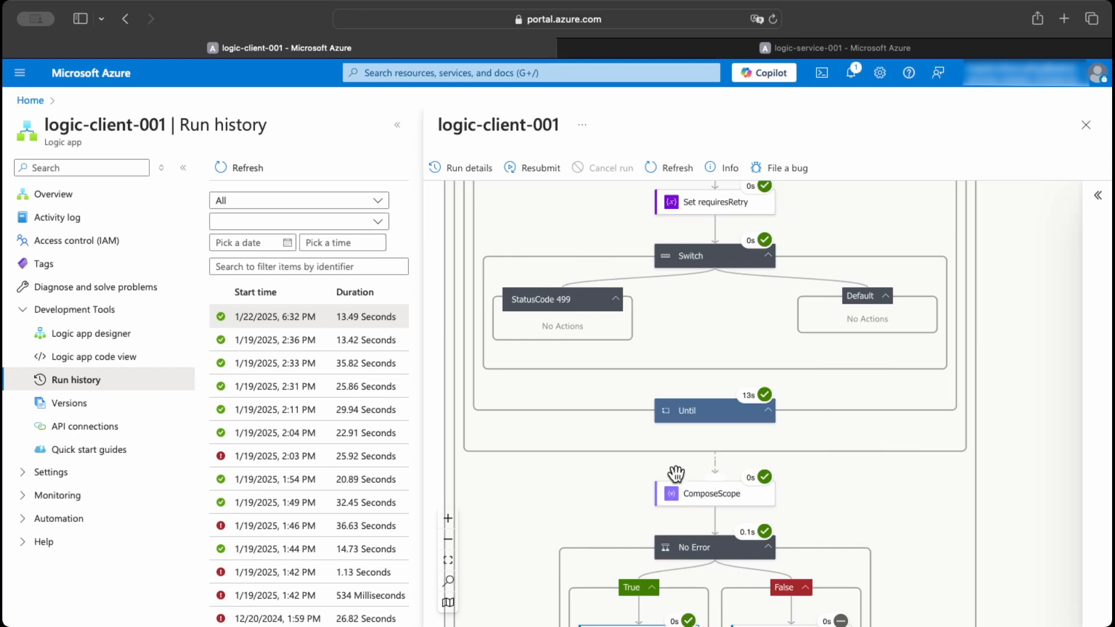
left_click(691, 410)
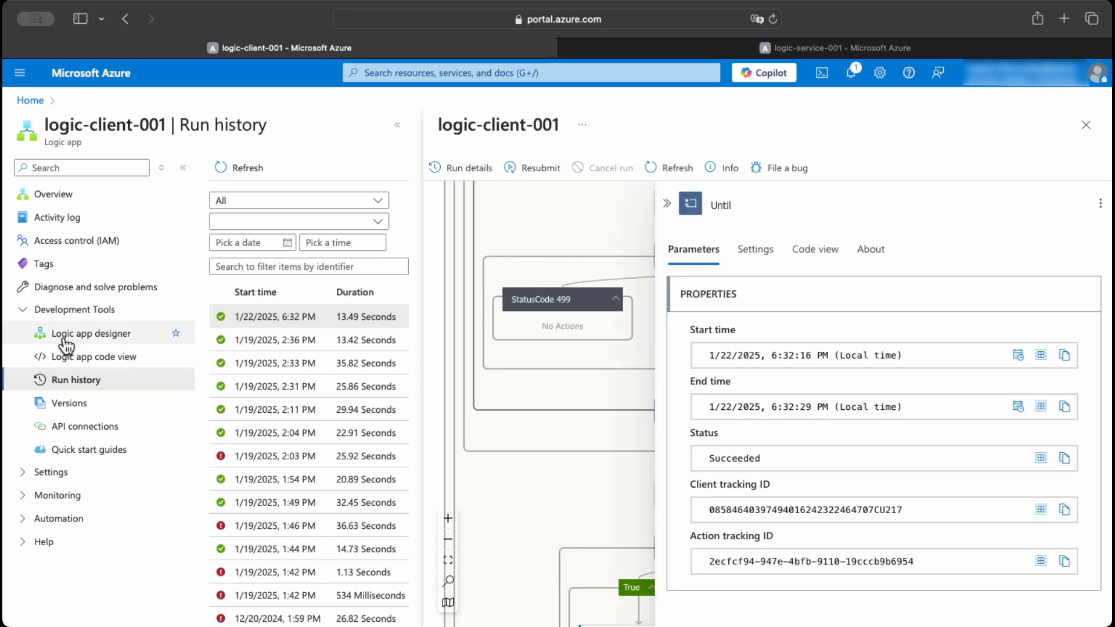
- In logic-client-001's designer, set the Until loop's count to 30 and timeout to PT9S, and save the workflow
left_click(71, 335)
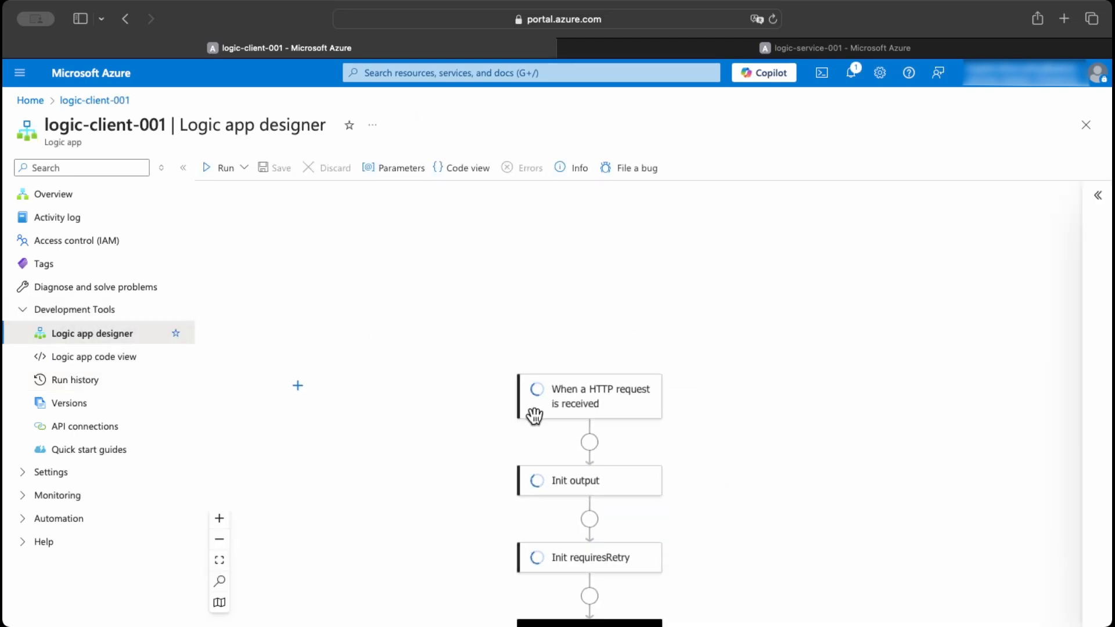
scroll(465, 415, "down", 3)
scroll(467, 411, "down", 15)
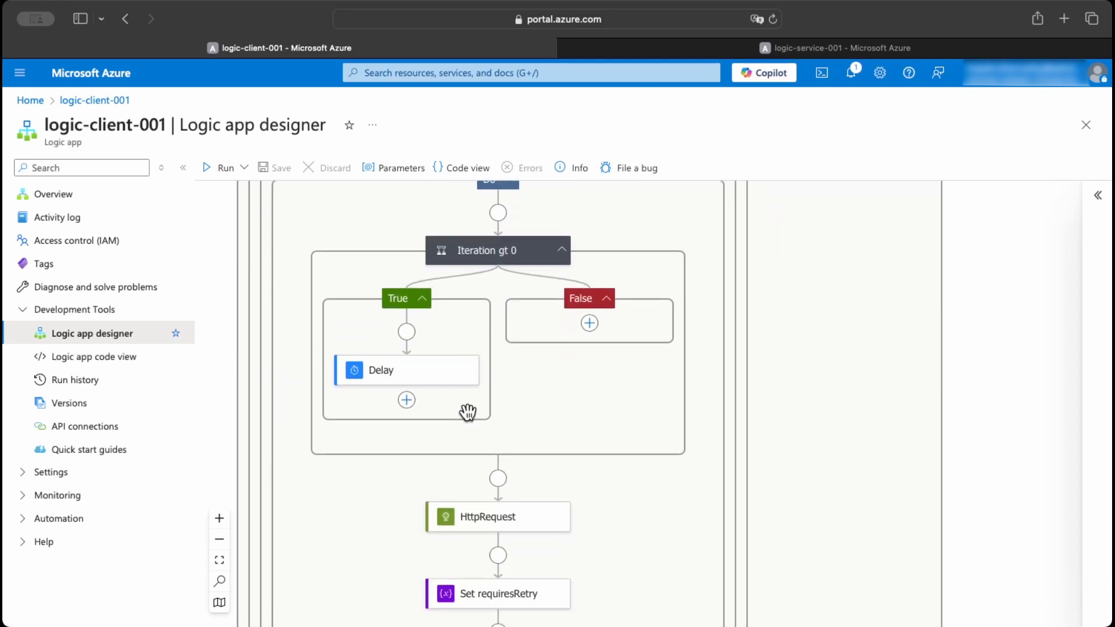
scroll(467, 411, "down", 3)
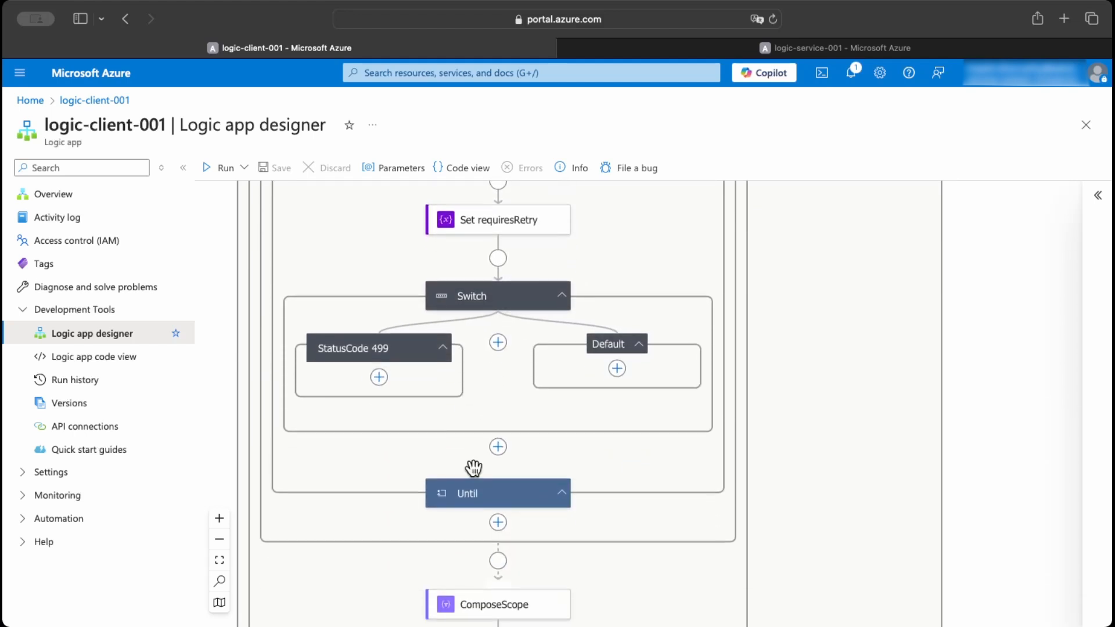
left_click(471, 489)
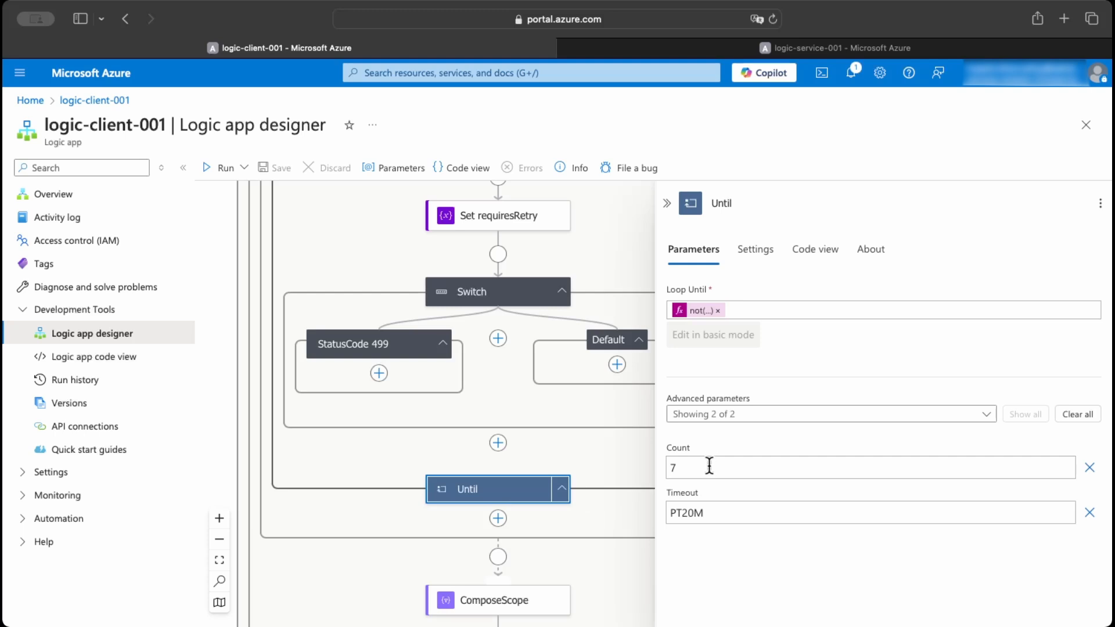
double_click(679, 471)
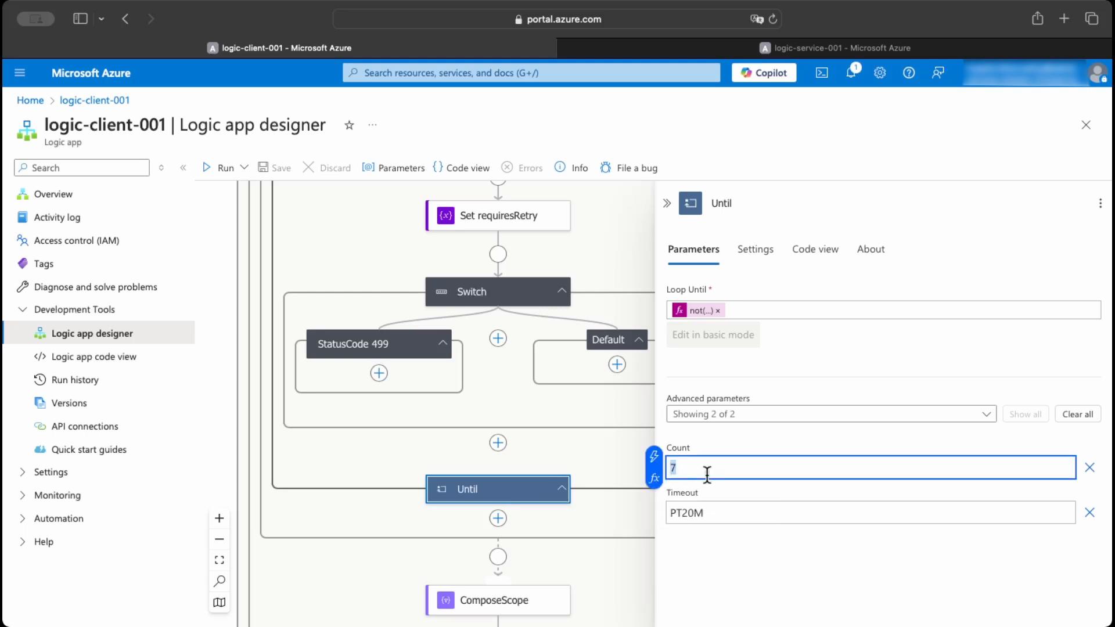
type("30")
left_click(711, 512)
key("BackSpace")
key("BackSpace")
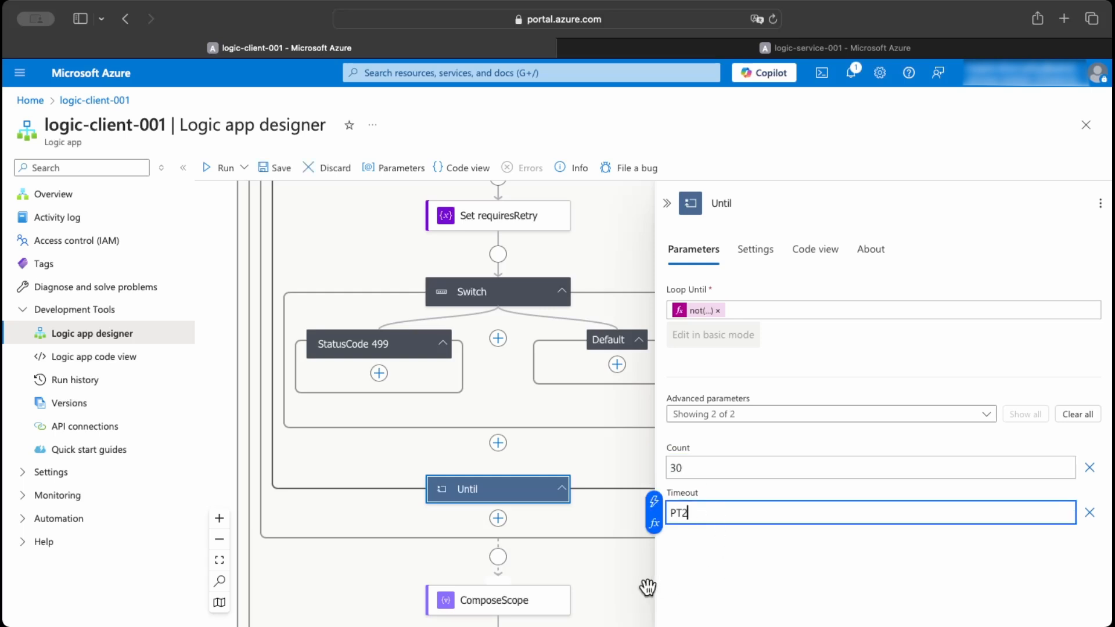
key("BackSpace")
left_click(277, 173)
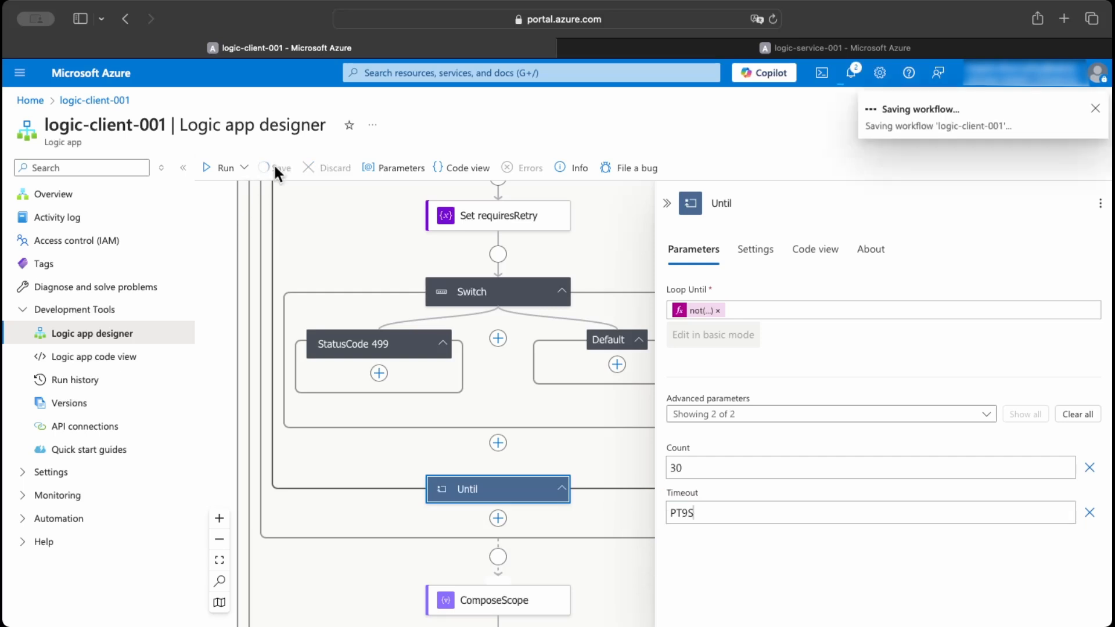
- Run the workflow with a JSON payload whose id is 11
left_click(244, 168)
left_click(244, 218)
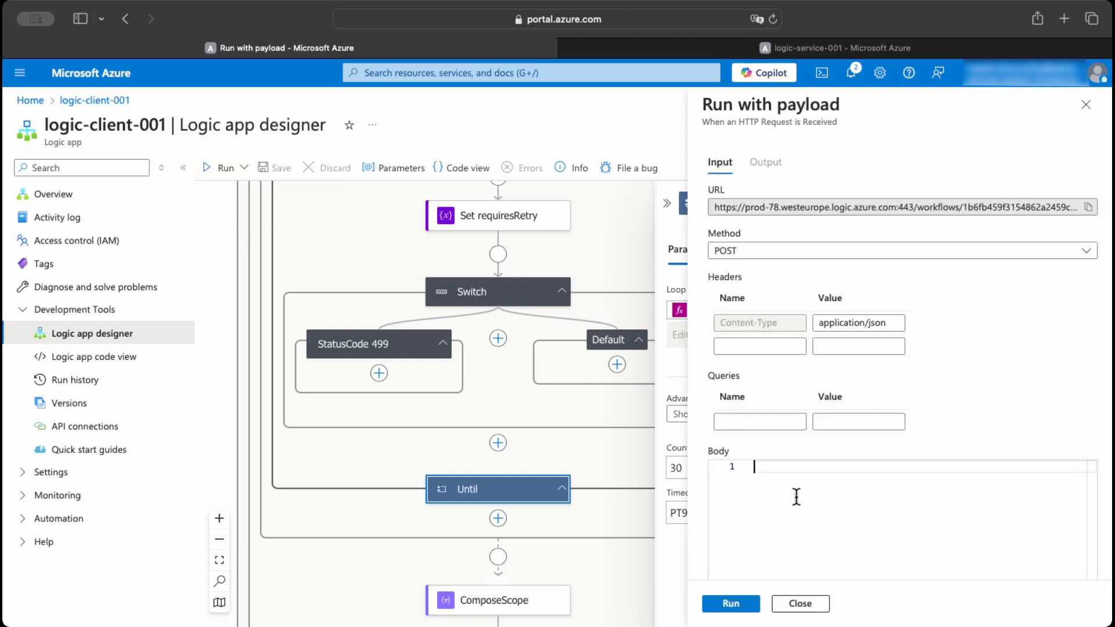
type("{")
key("Return")
type("\"id\":11")
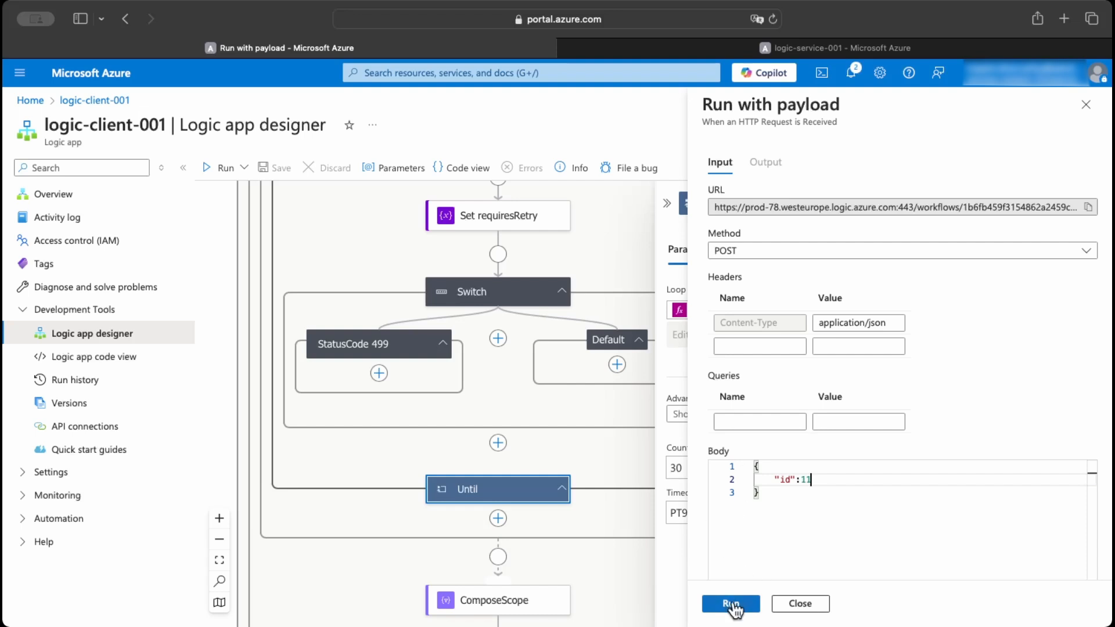
left_click(733, 605)
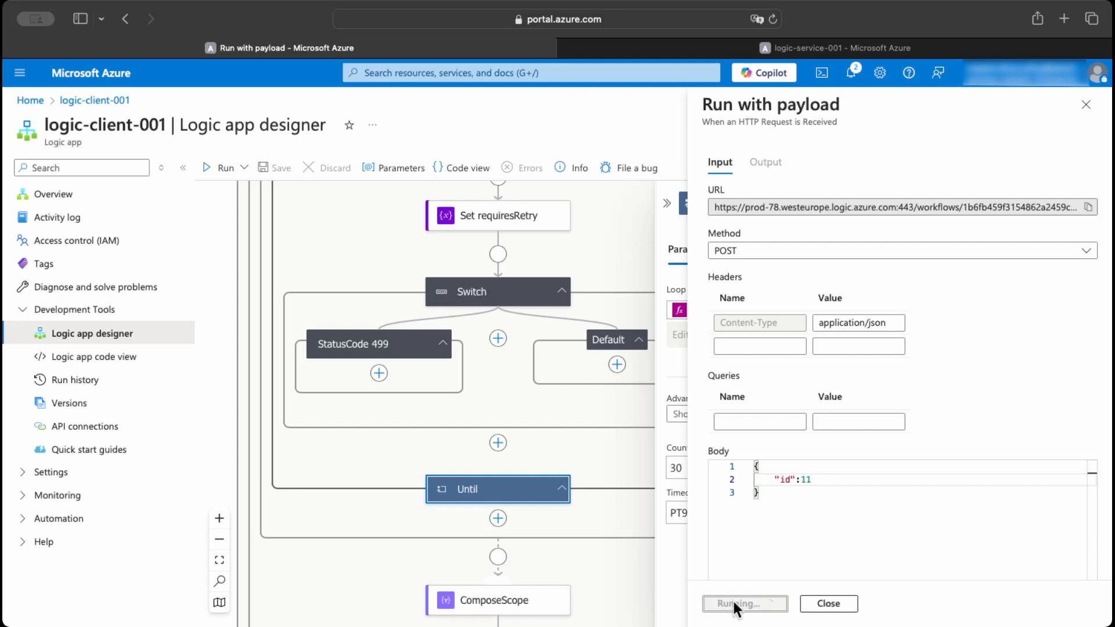
- Open the running 1/22/2025, 6:40 PM run from logic-client-001's run history and refresh its details at ScopeRetry
left_click(83, 380)
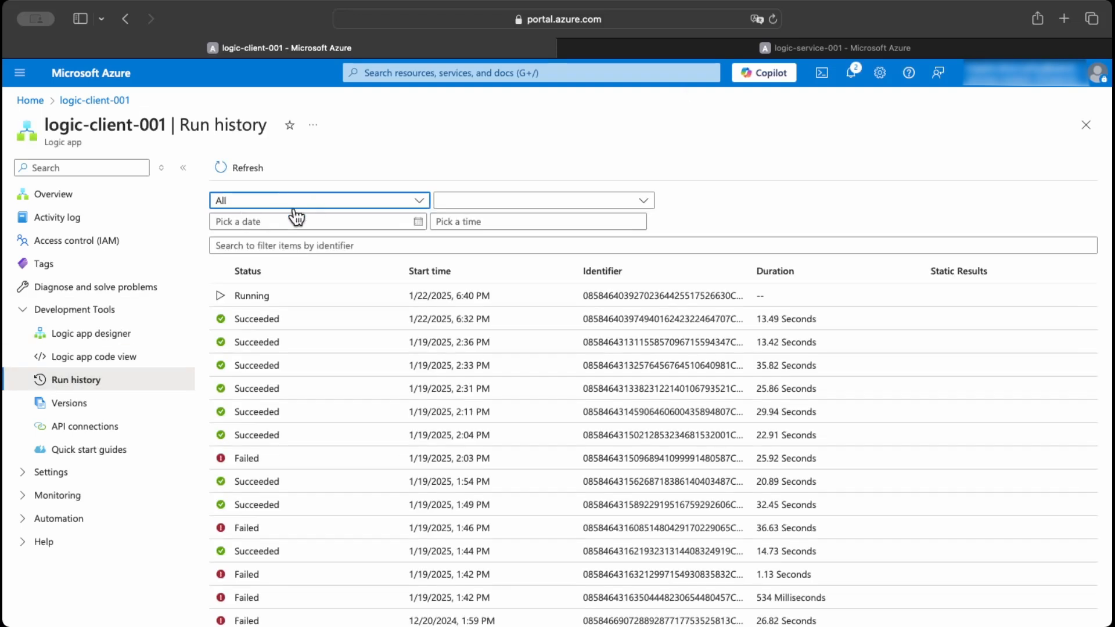
left_click(292, 296)
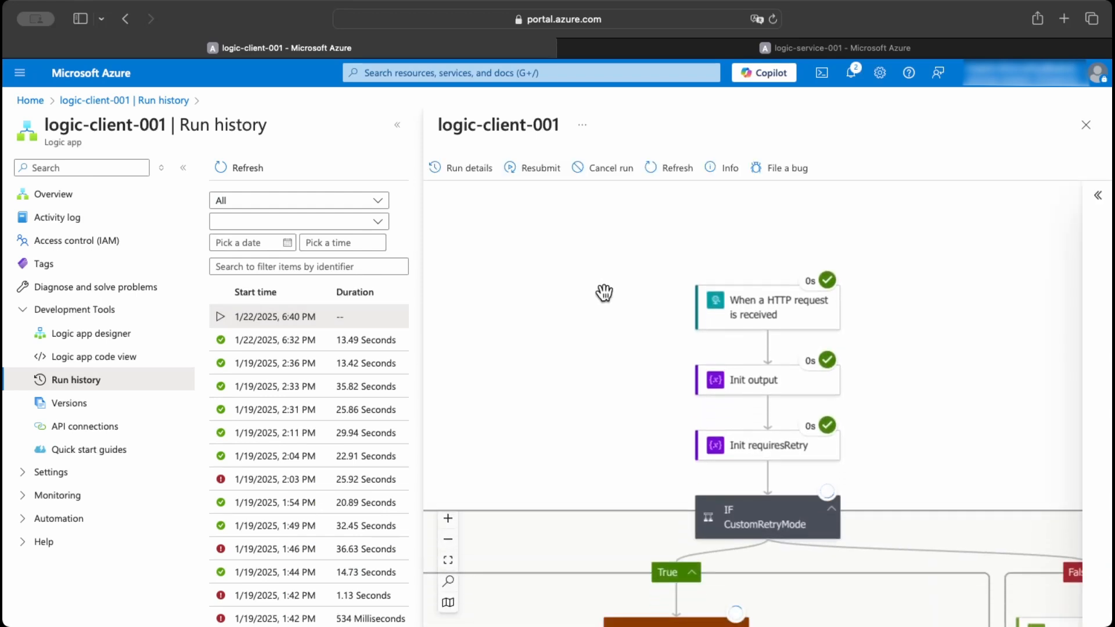
scroll(604, 292, "down", 5)
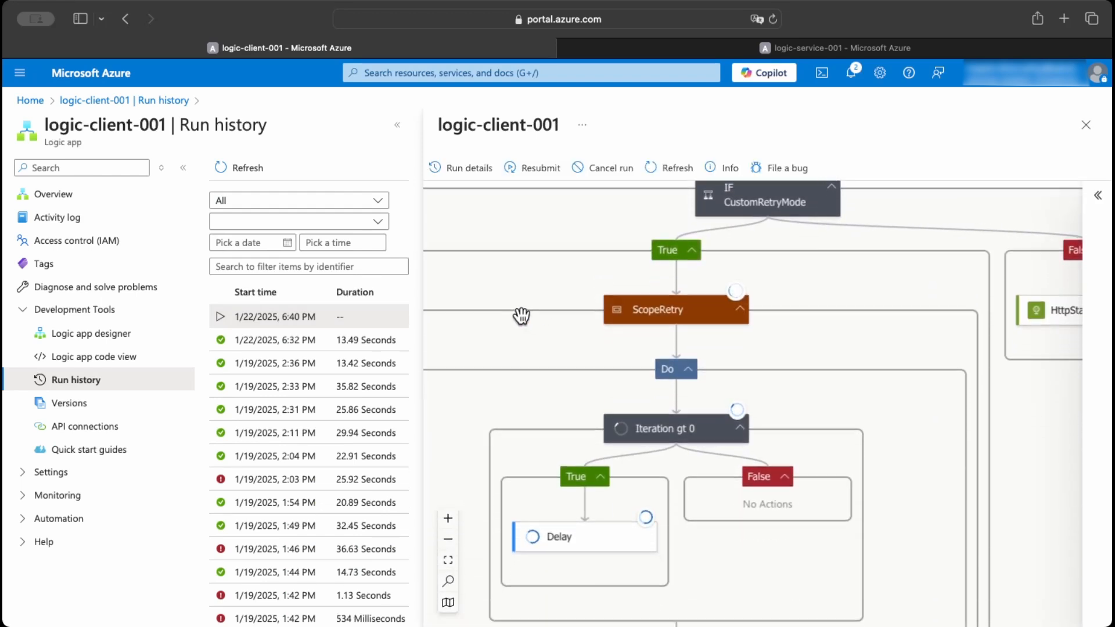
left_click(674, 167)
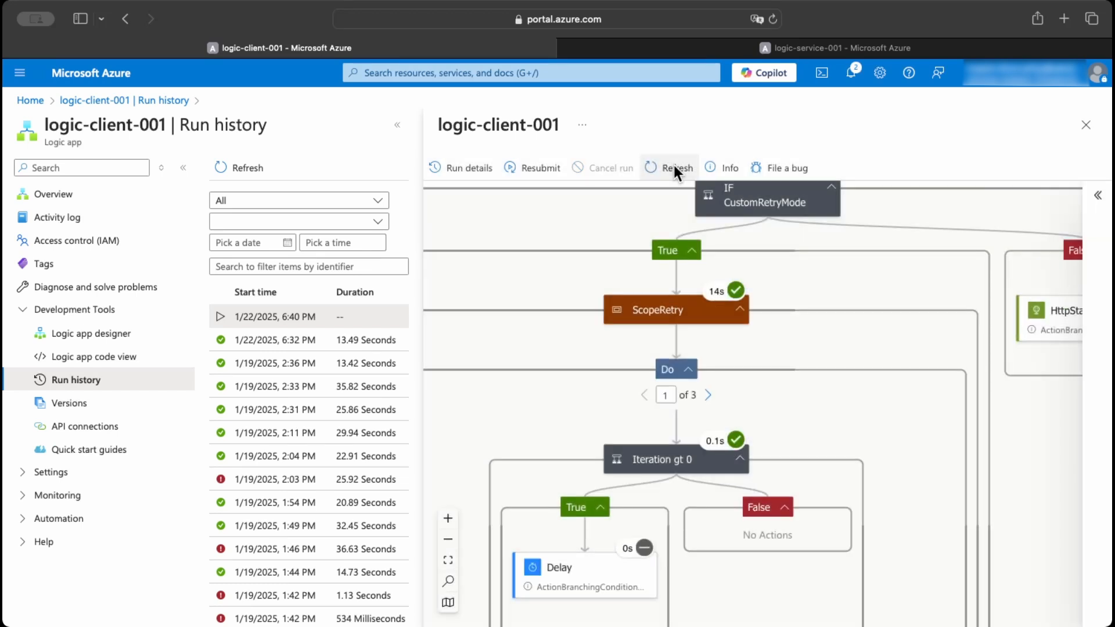
- Go to the third iteration of the Do loop and examine its actions down to the Until condition
scroll(708, 232, "down", 2)
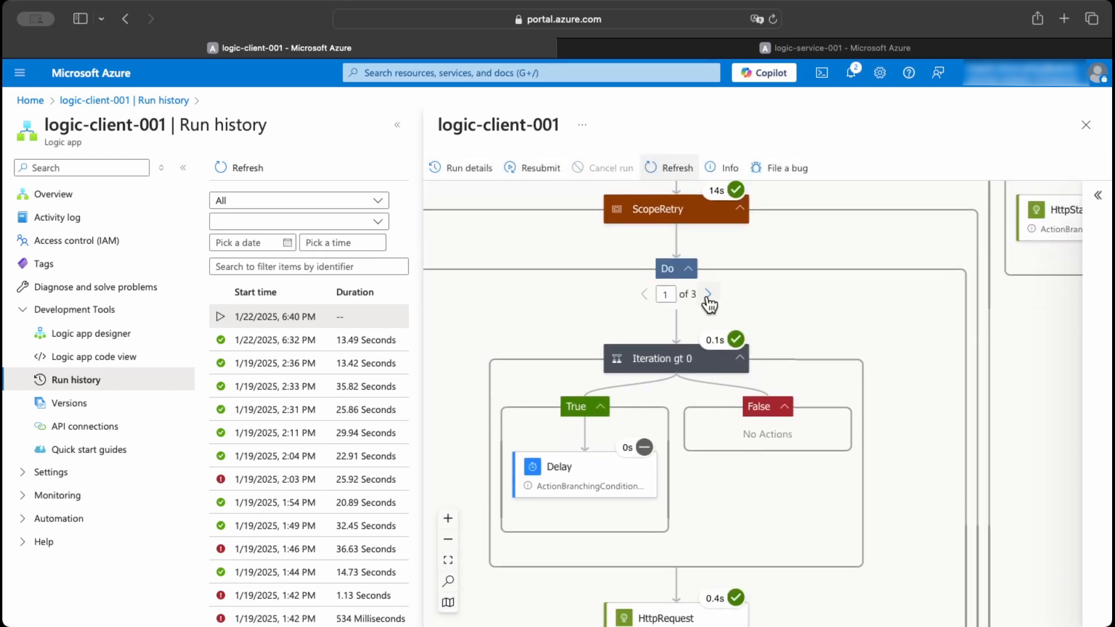
left_click(707, 295)
left_click(708, 294)
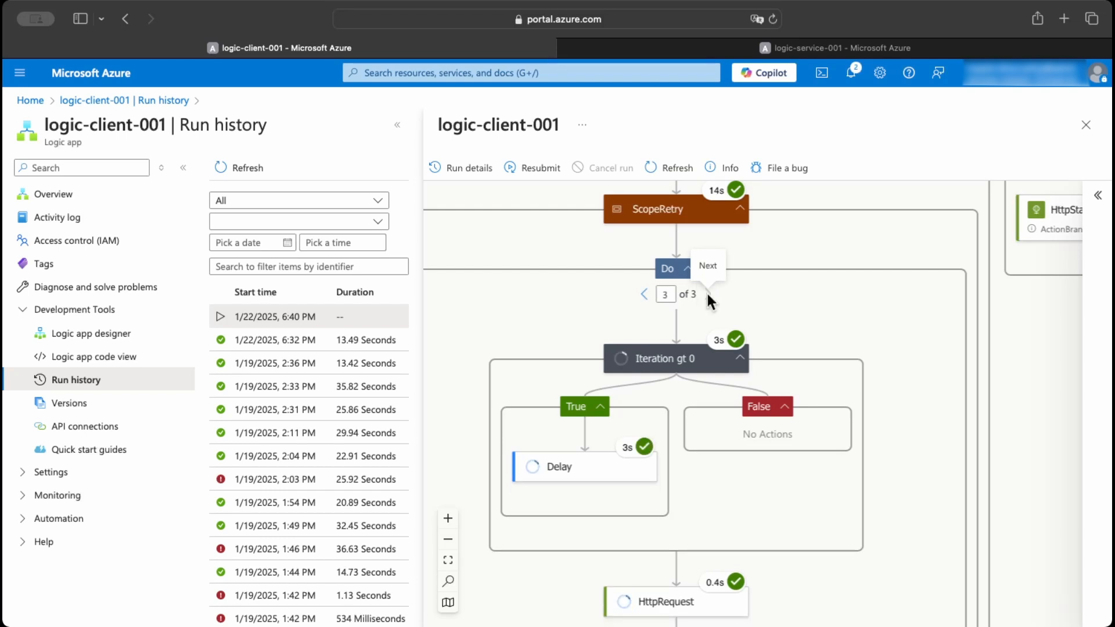
scroll(845, 316, "down", 1)
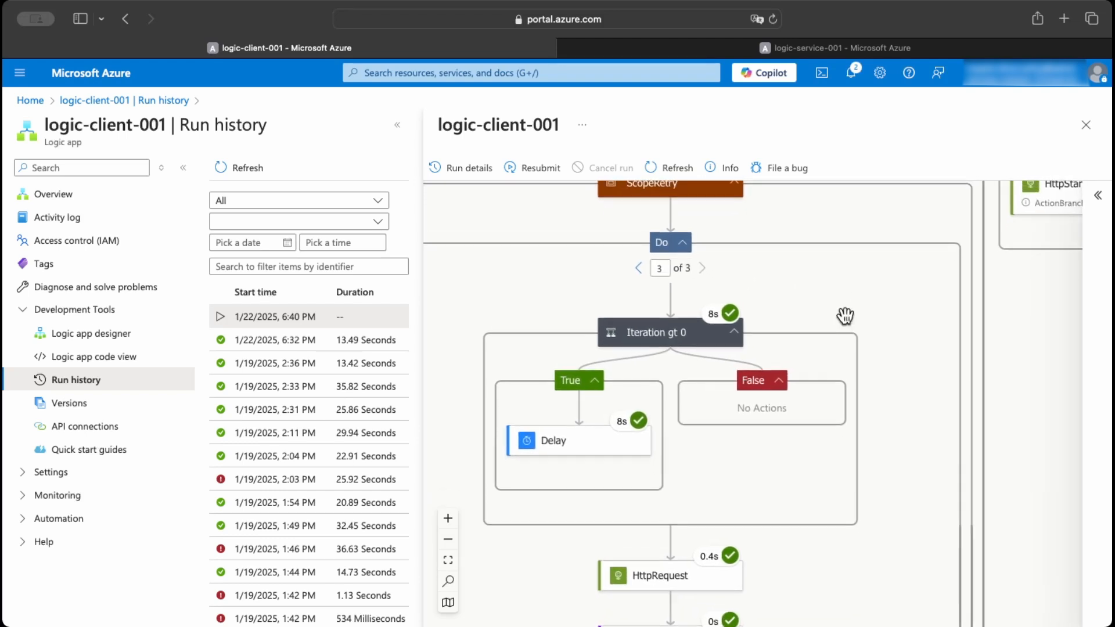
scroll(845, 317, "down", 6)
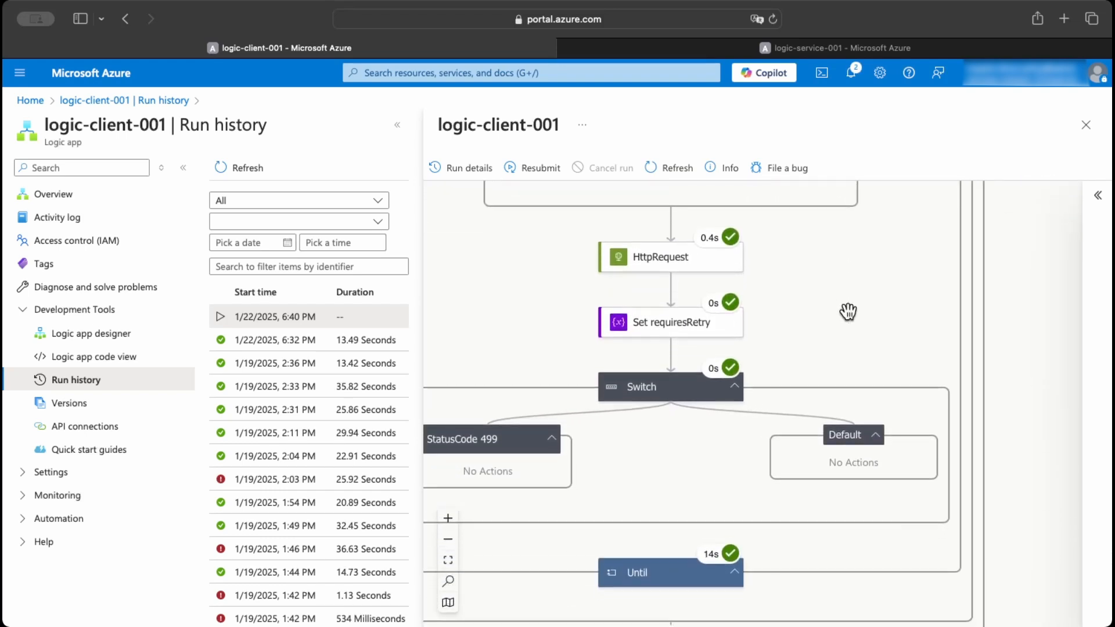
- Examine the raw inputs of the third iteration's HttpRequest action, close them, and check its outputs
left_click(674, 260)
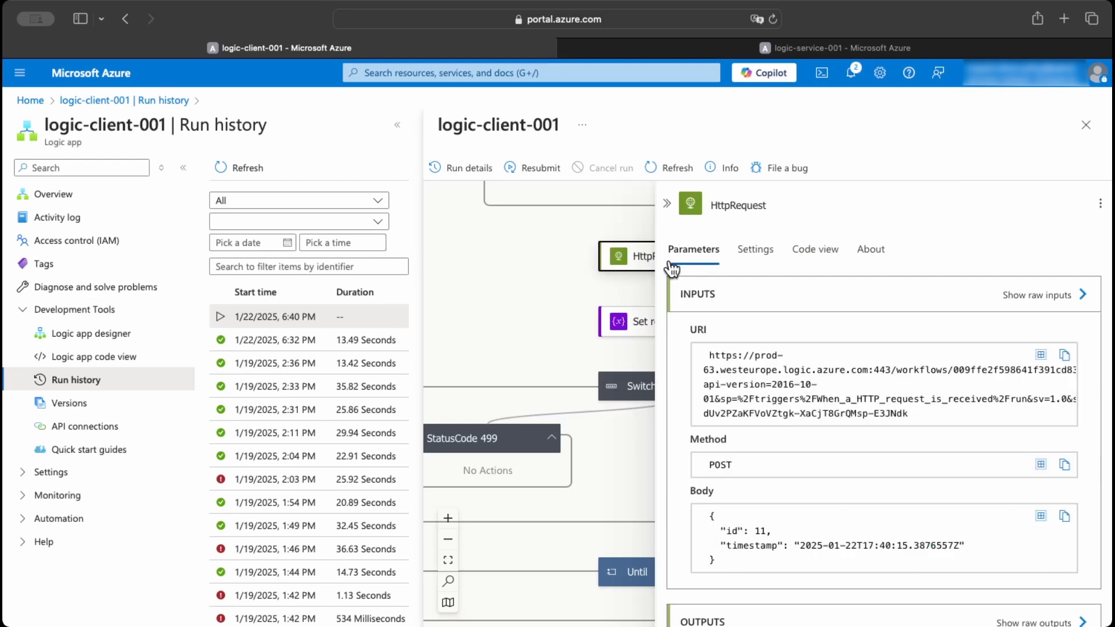
left_click(1042, 296)
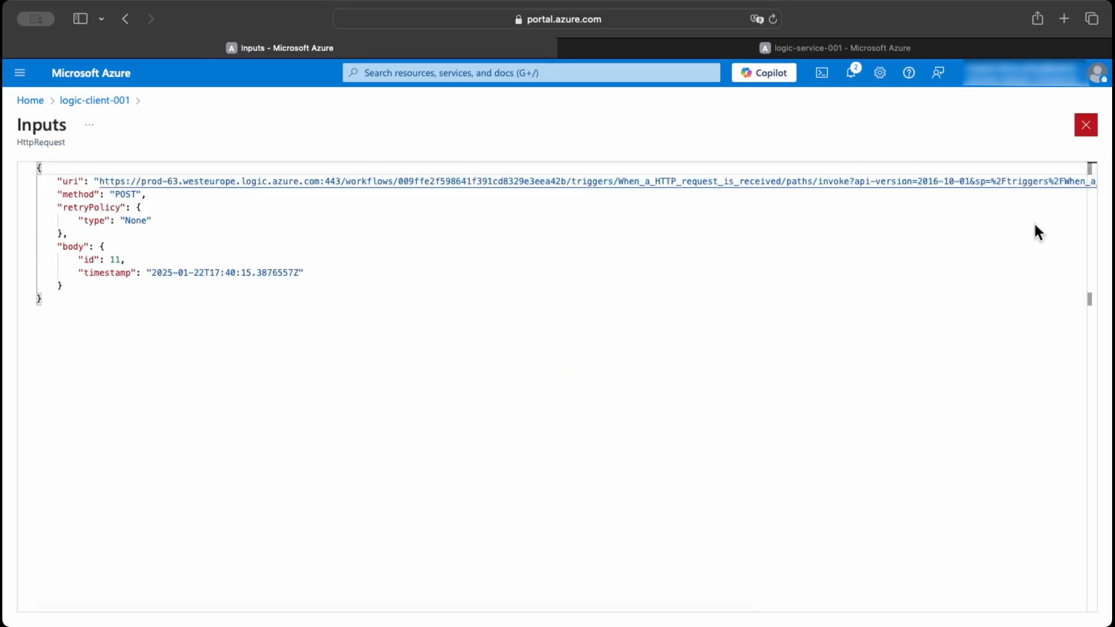
left_click(1085, 125)
scroll(942, 387, "down", 5)
left_click(1017, 400)
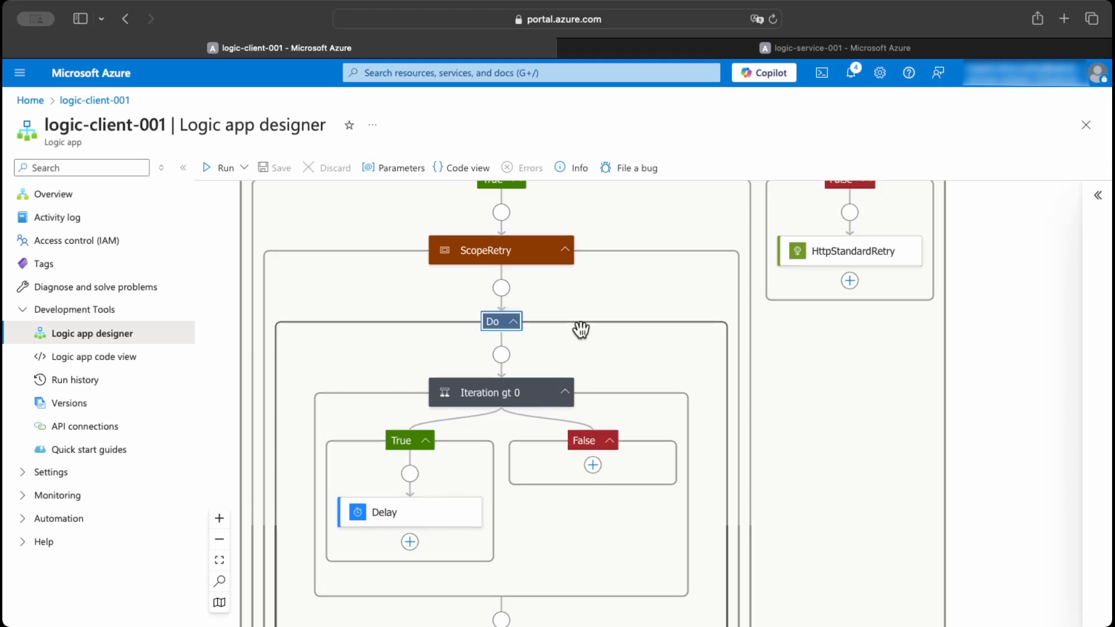
- Set the Until loop's count to 30 and timeout to PT10S in the designer, and save logic-client-001
scroll(580, 323, "down", 3)
scroll(579, 324, "down", 10)
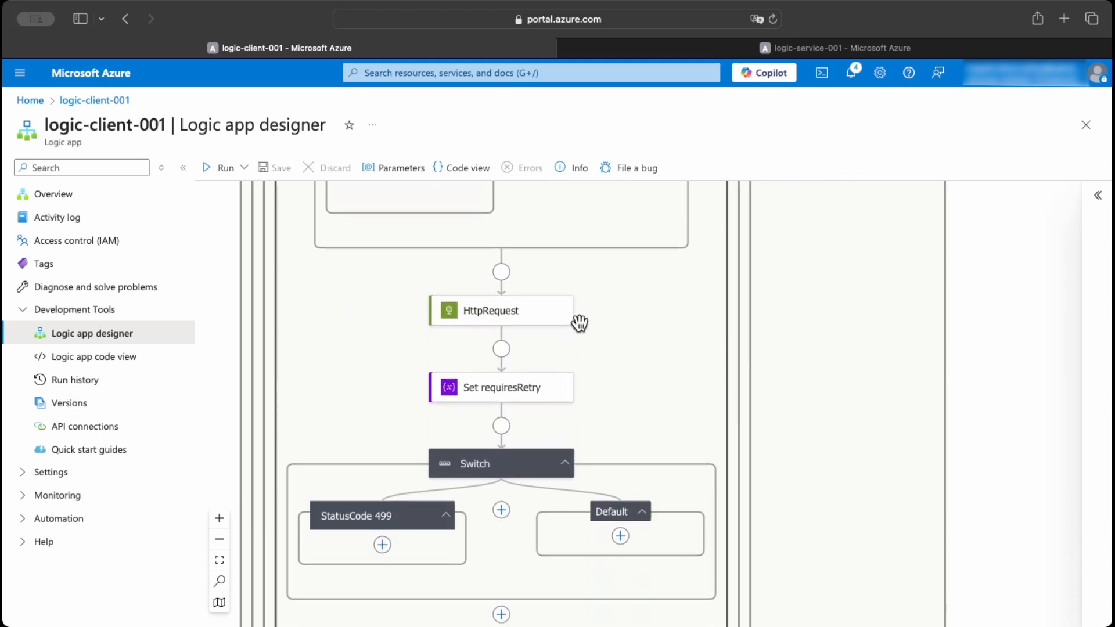
scroll(580, 324, "down", 3)
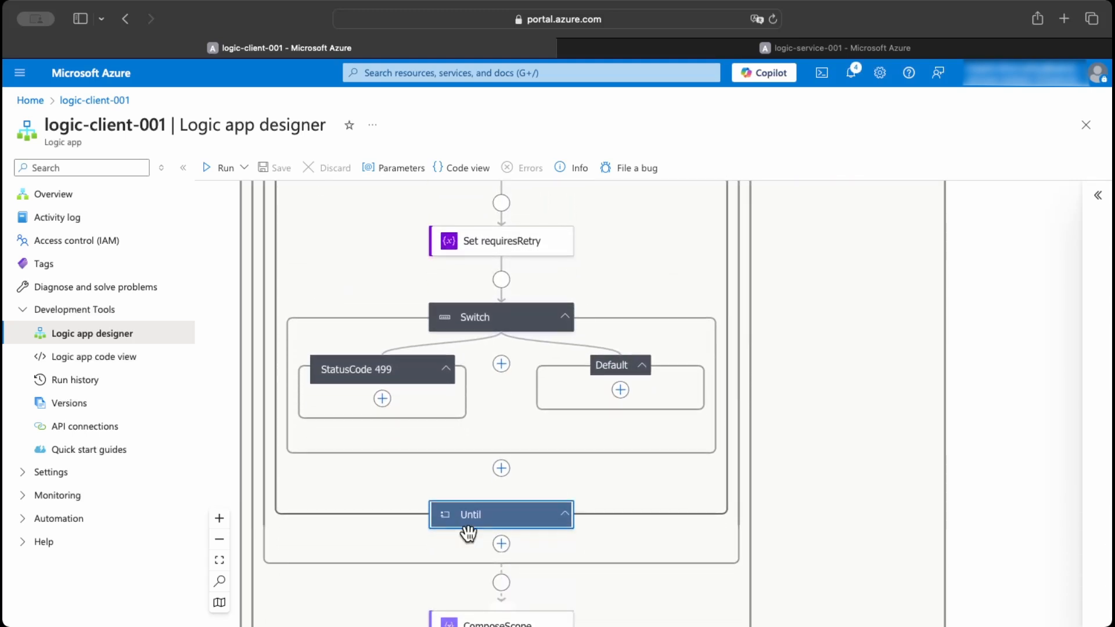
left_click(505, 516)
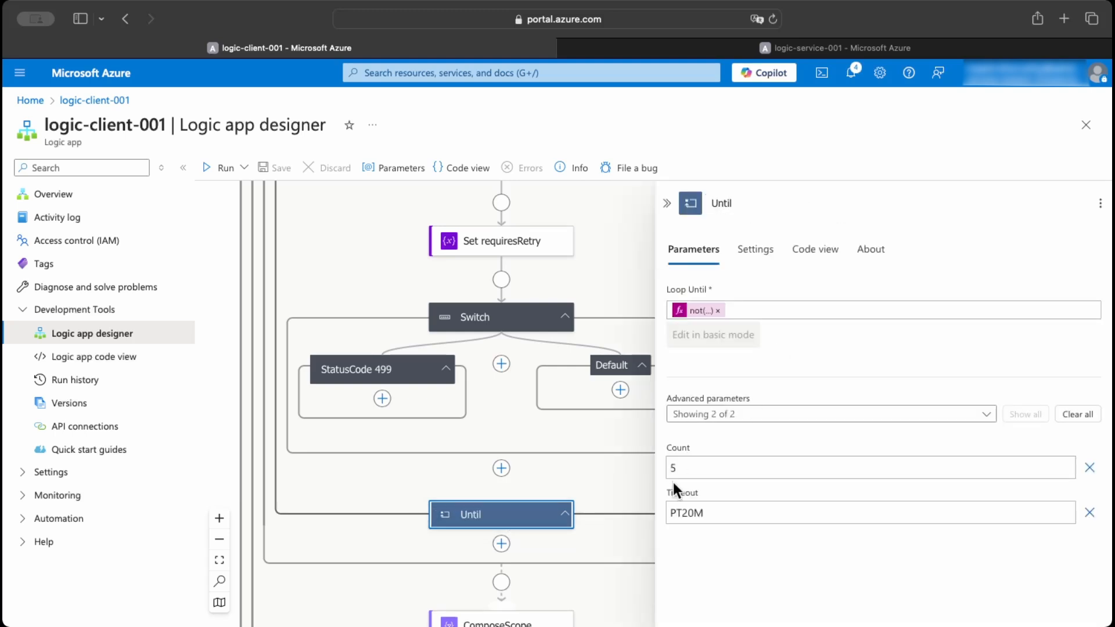
double_click(701, 466)
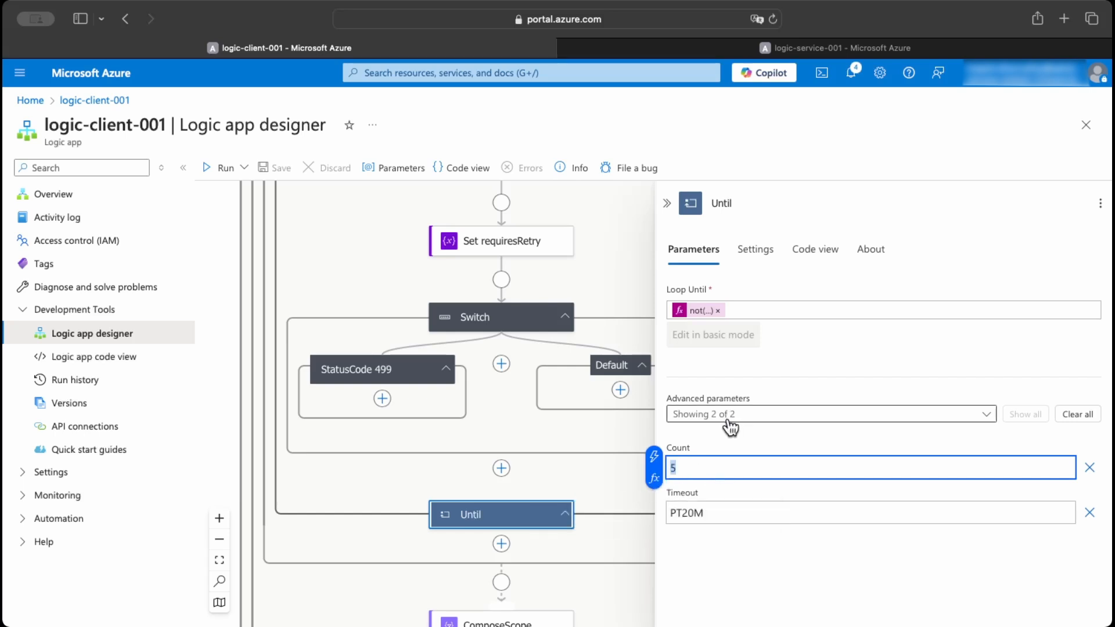
type("30")
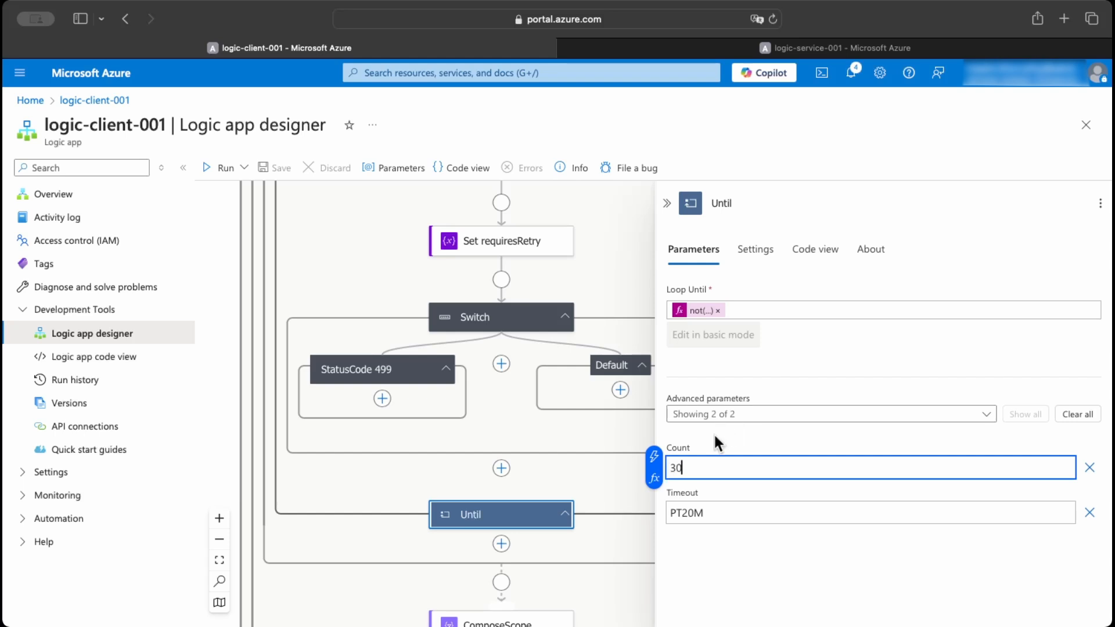
left_click(712, 512)
left_click_drag(712, 512, 682, 512)
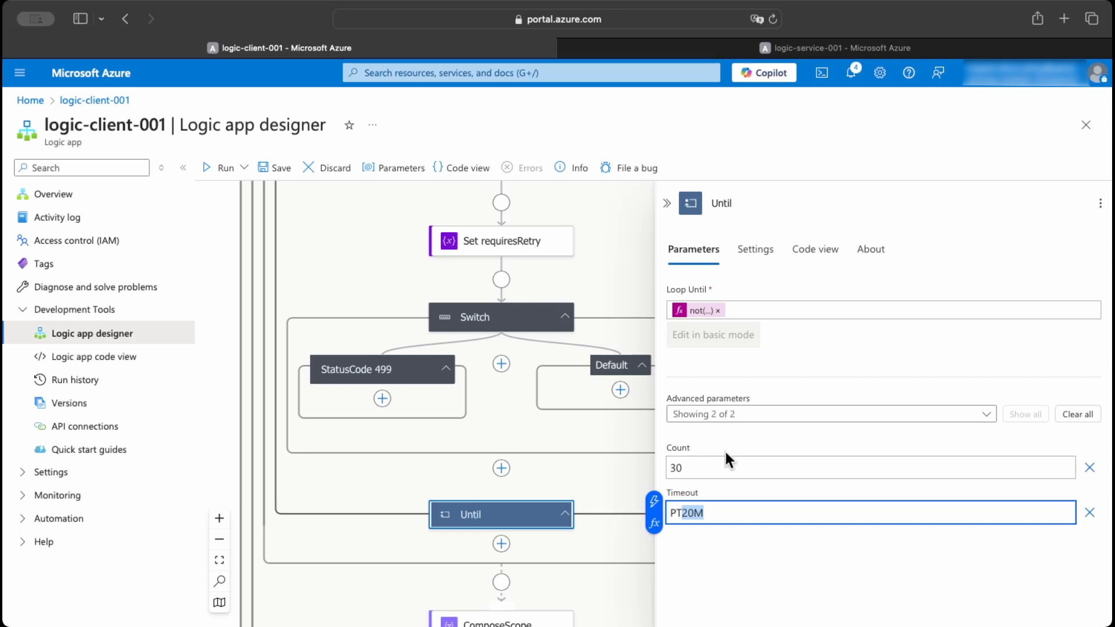
type("10S")
left_click(269, 168)
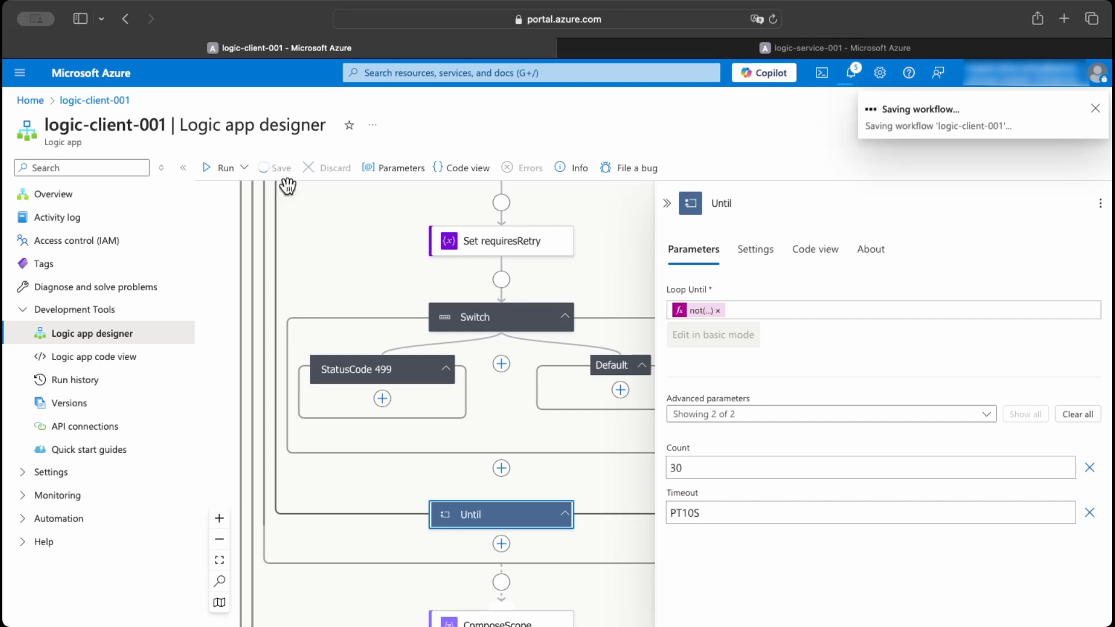
- Change the addSeconds value in the Init timeDelta expression of logic-service-001, save the workflow, and return to logic-client-001
left_click(740, 49)
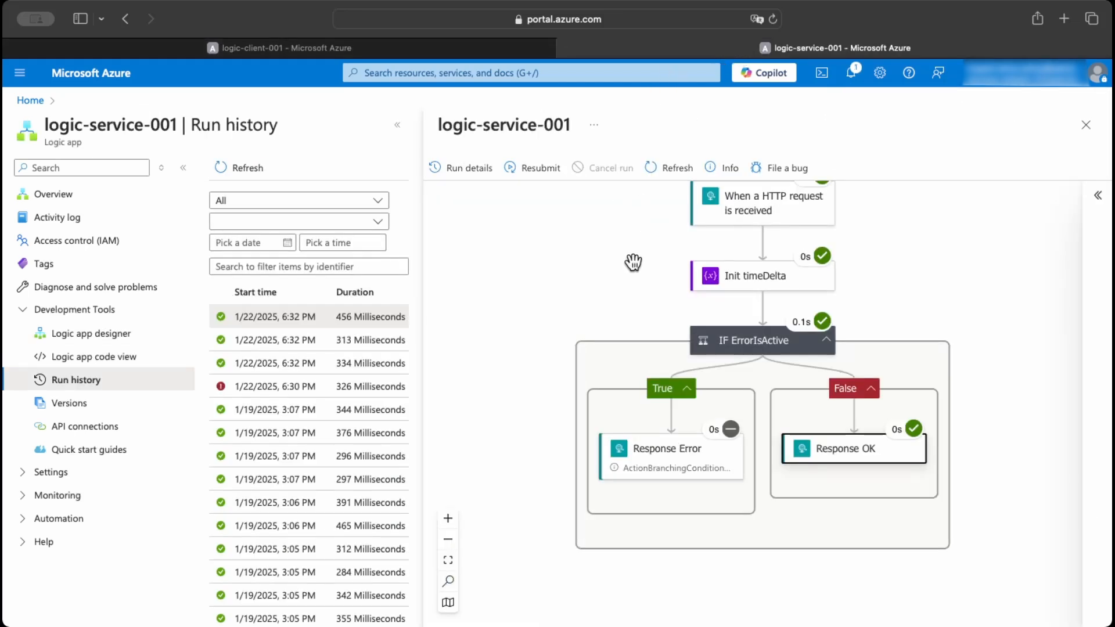
scroll(630, 261, "up", 3)
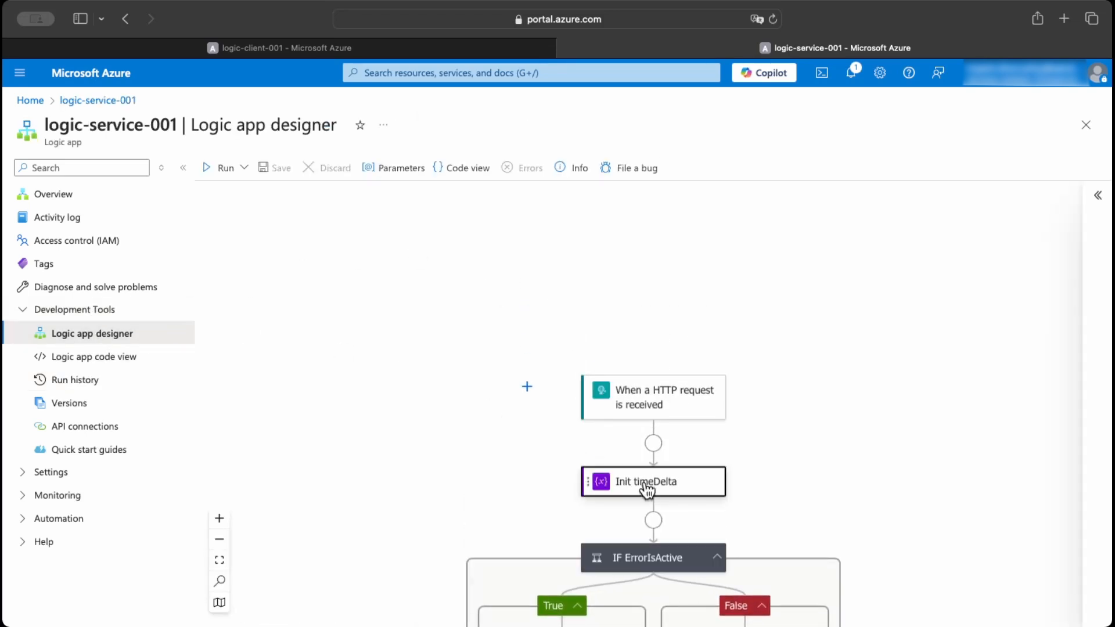
left_click(647, 489)
left_click(700, 400)
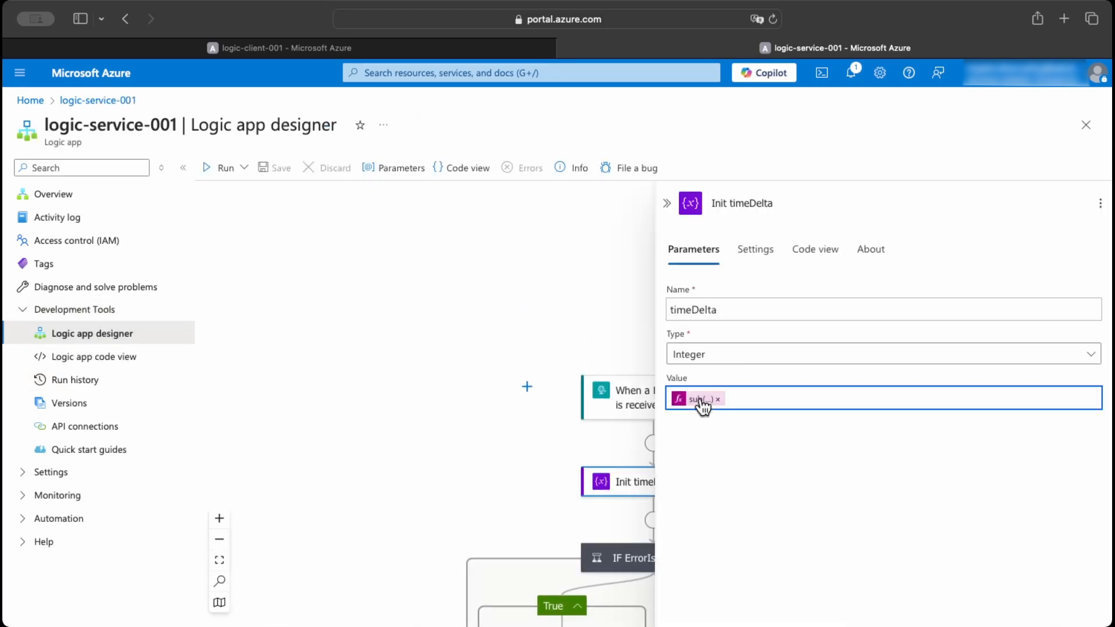
double_click(536, 273)
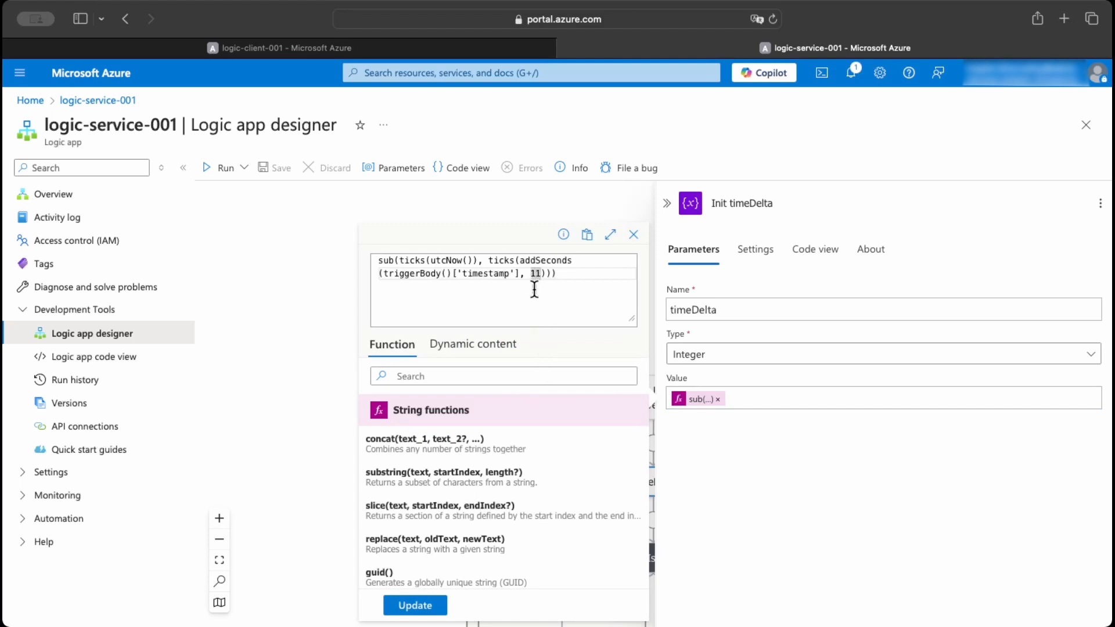
left_click(546, 273)
type("0")
key("BackSpace")
type("0")
left_click(402, 607)
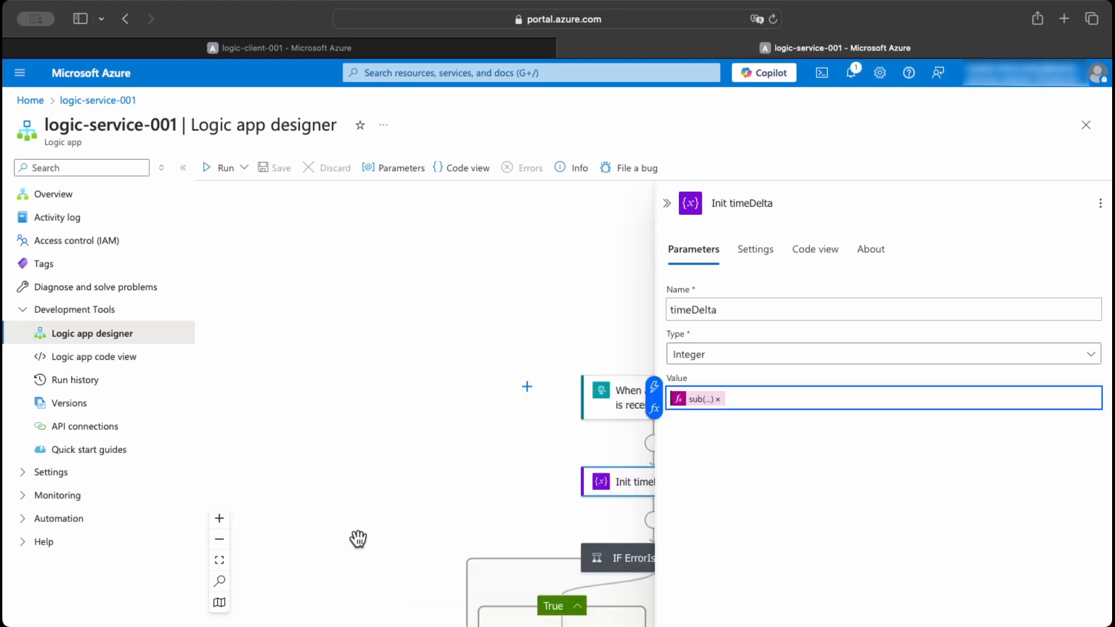
left_click(271, 167)
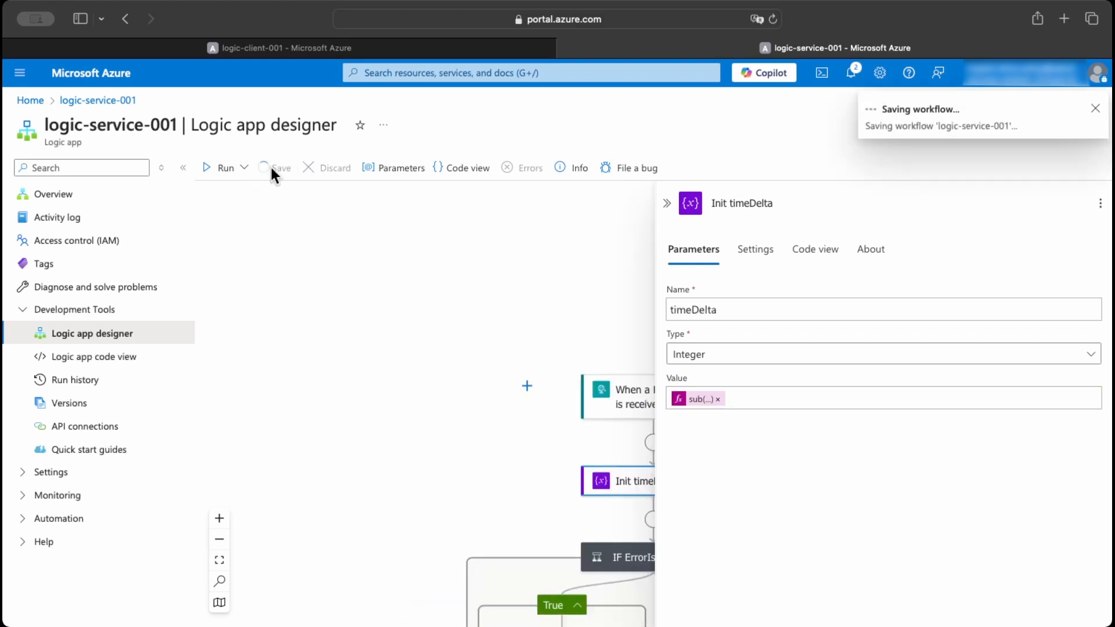
left_click(254, 51)
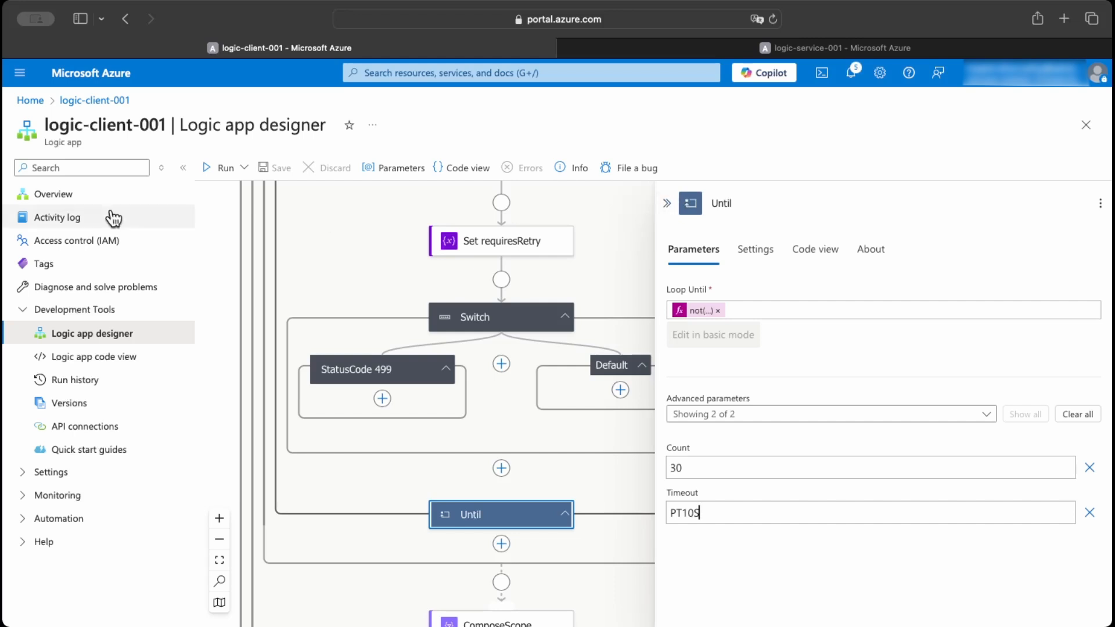
- Run logic-client-001 with a payload whose JSON body sets "id" to 11
left_click(244, 168)
left_click(249, 218)
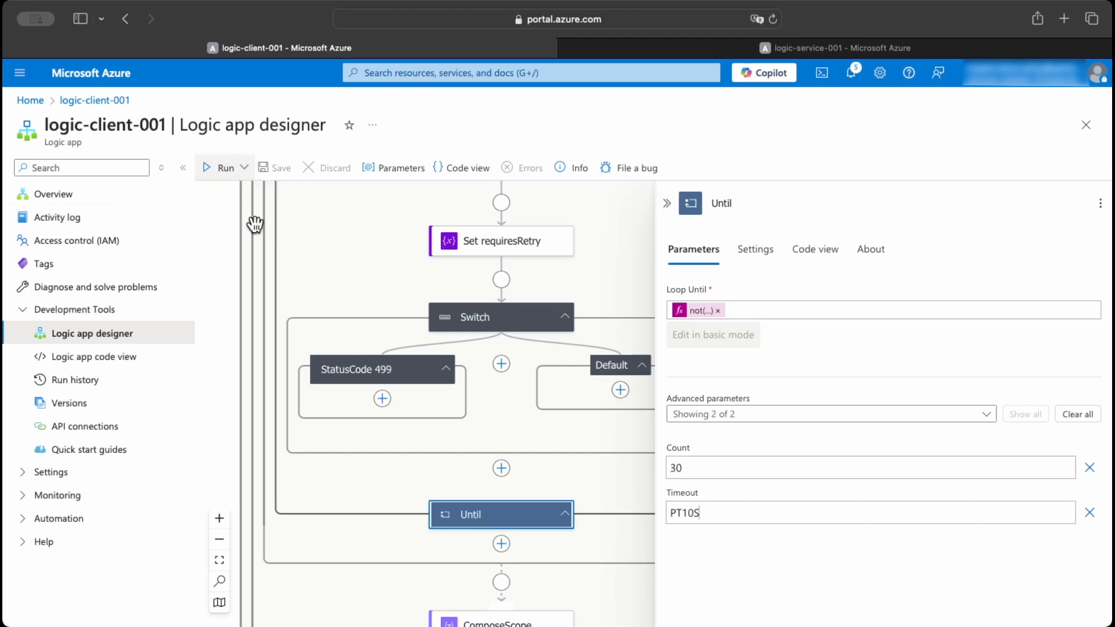
type("{")
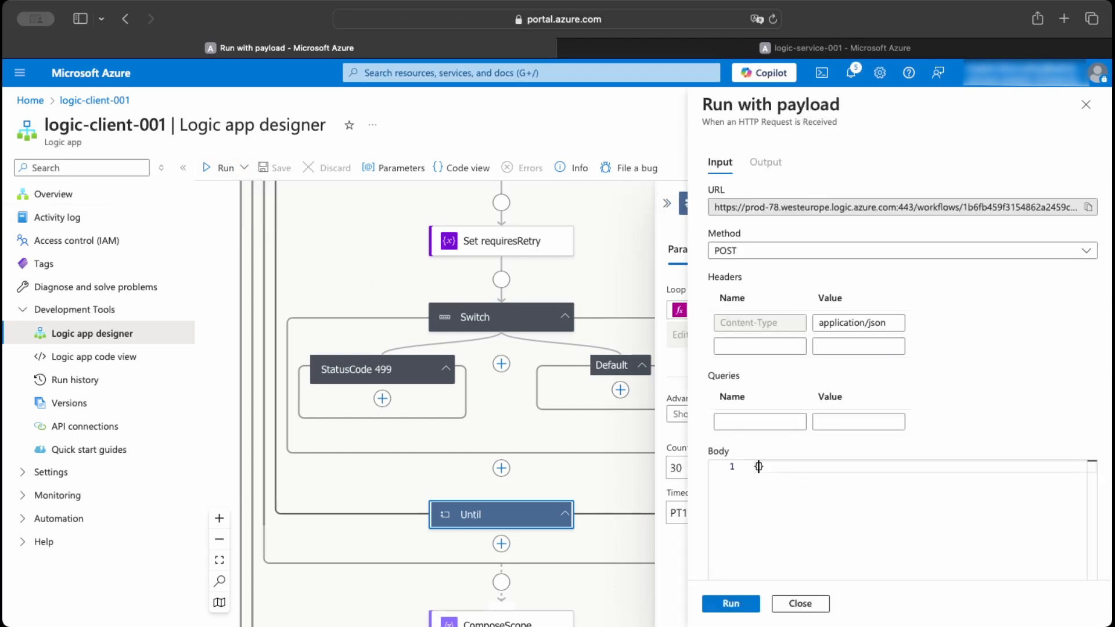
key("Return")
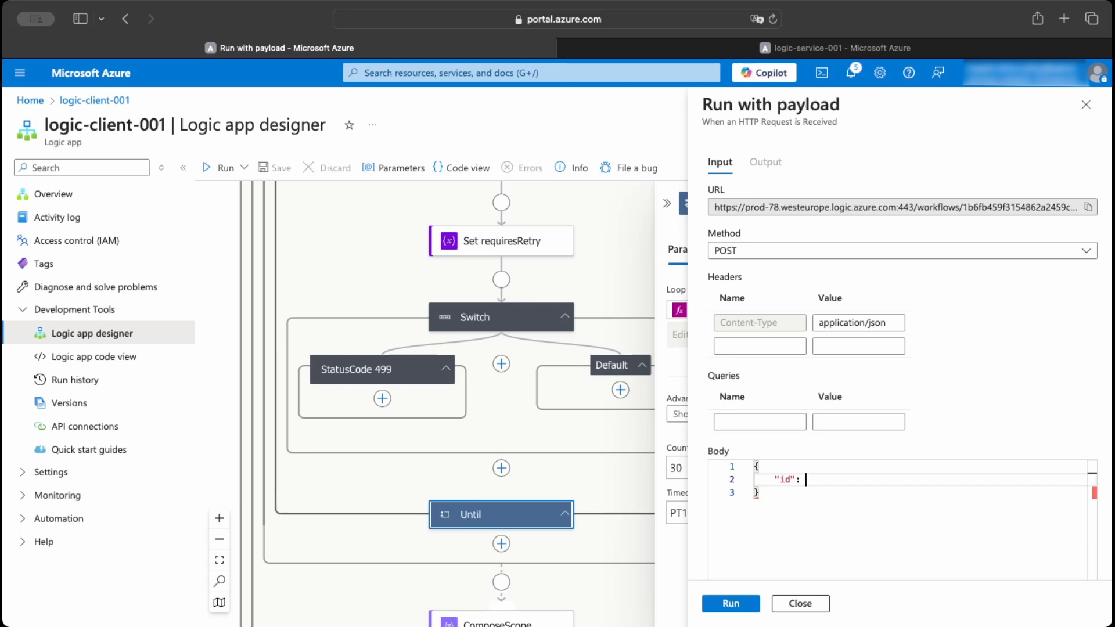
type("\"id\": 11")
left_click(729, 603)
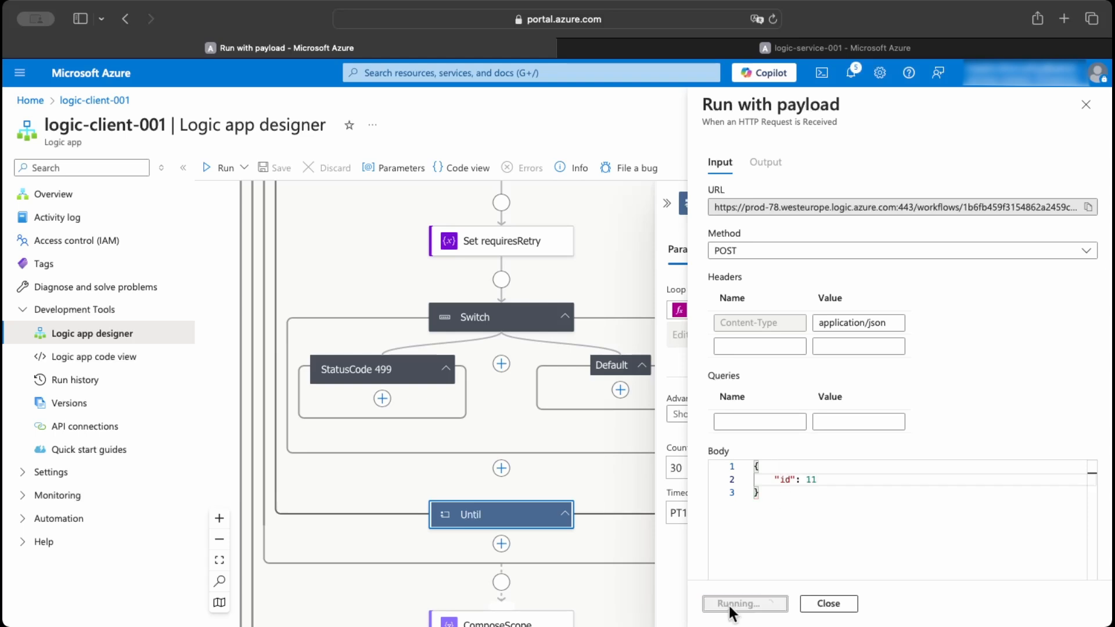
- Open the newest run in logic-client-001's run history and examine the first iteration of its Do loop
left_click(80, 379)
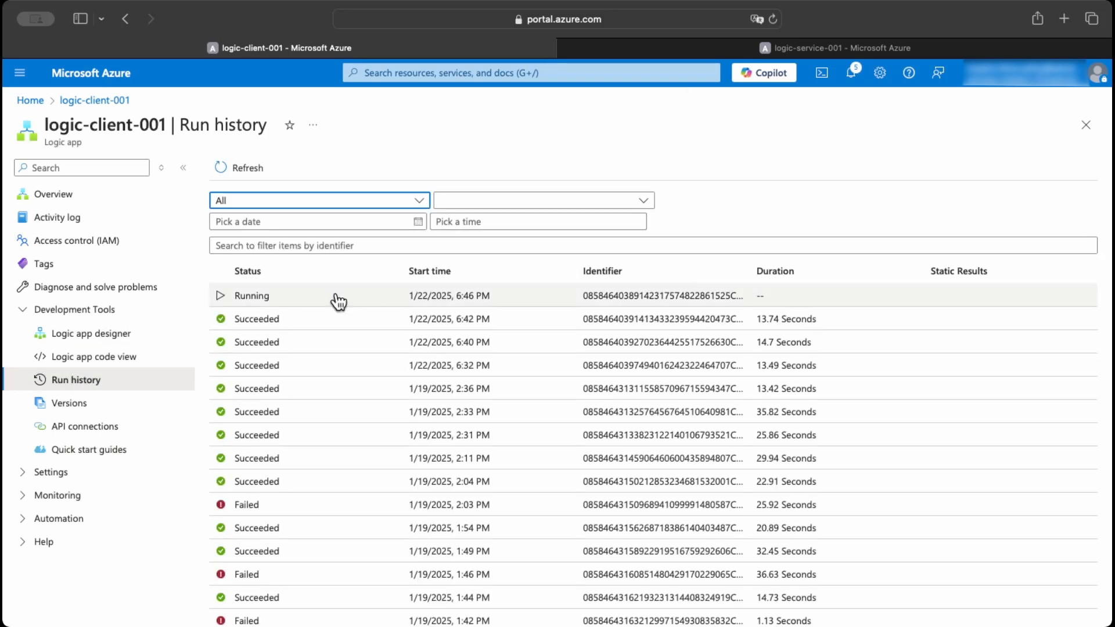
left_click(336, 298)
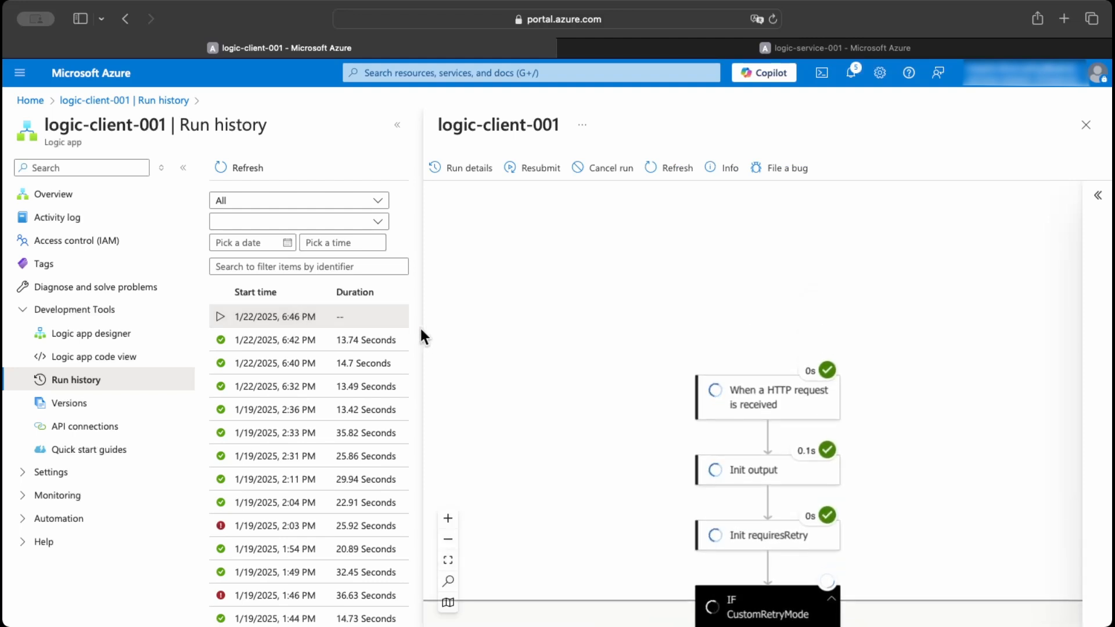
scroll(615, 333, "down", 10)
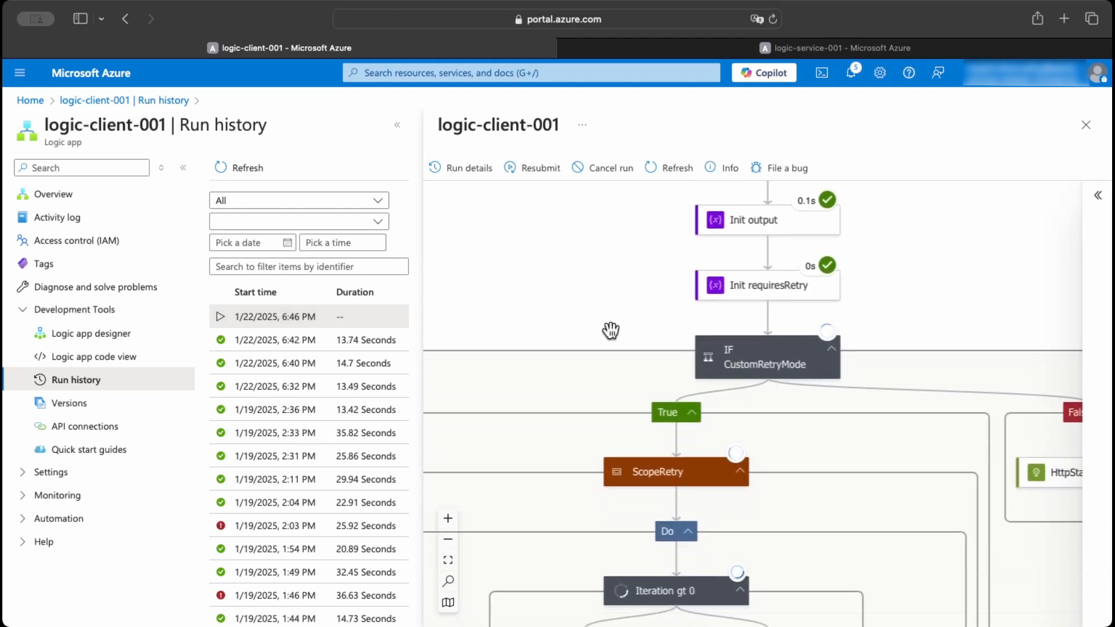
scroll(723, 286, "down", 4)
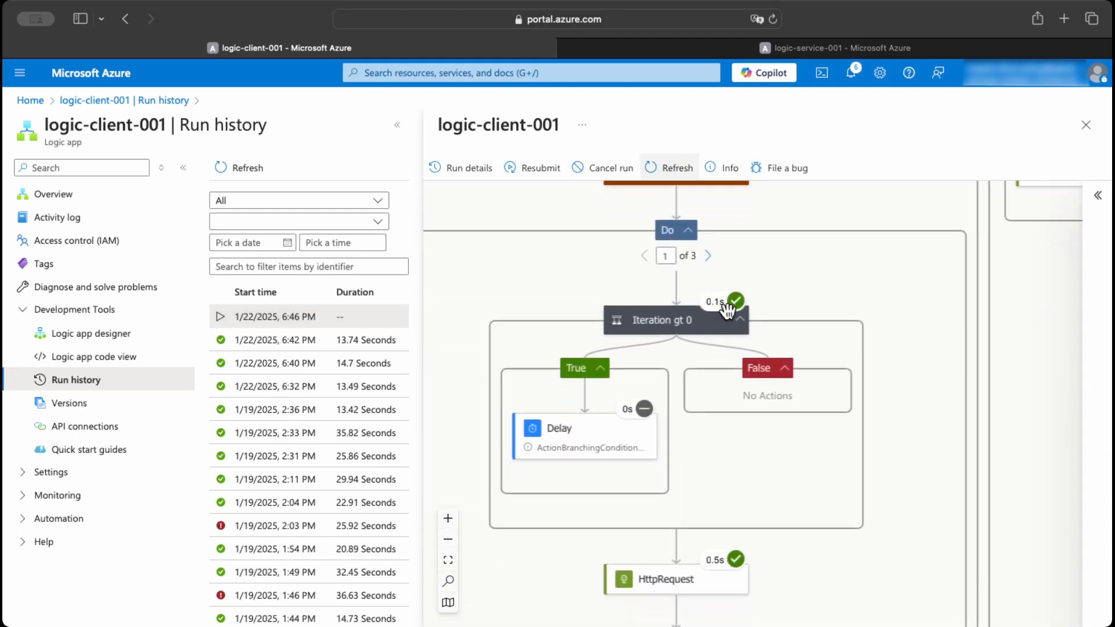
scroll(727, 310, "up", 2)
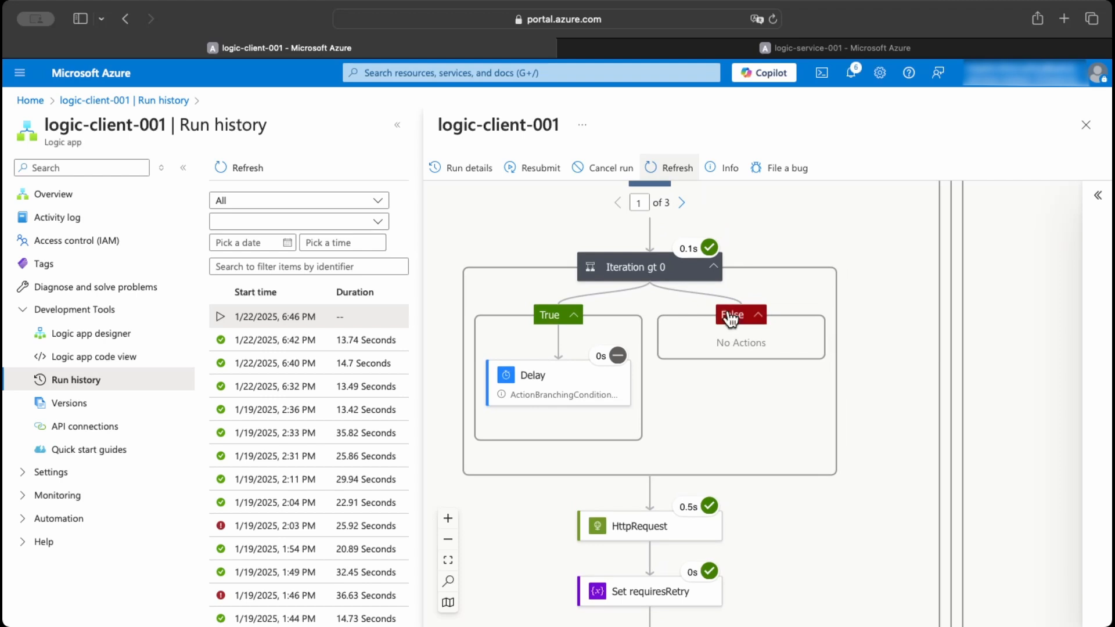
scroll(682, 345, "up", 1)
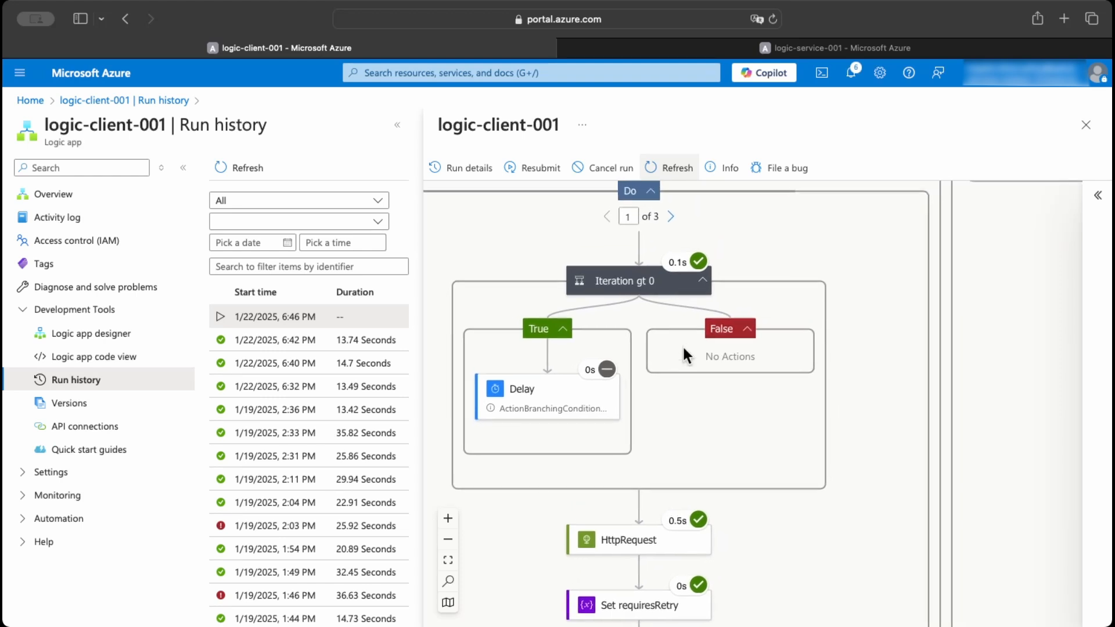
- Examine the inputs and raw outputs of the first iteration's HttpRequest action, and close its details
left_click(626, 539)
scroll(1049, 584, "down", 3)
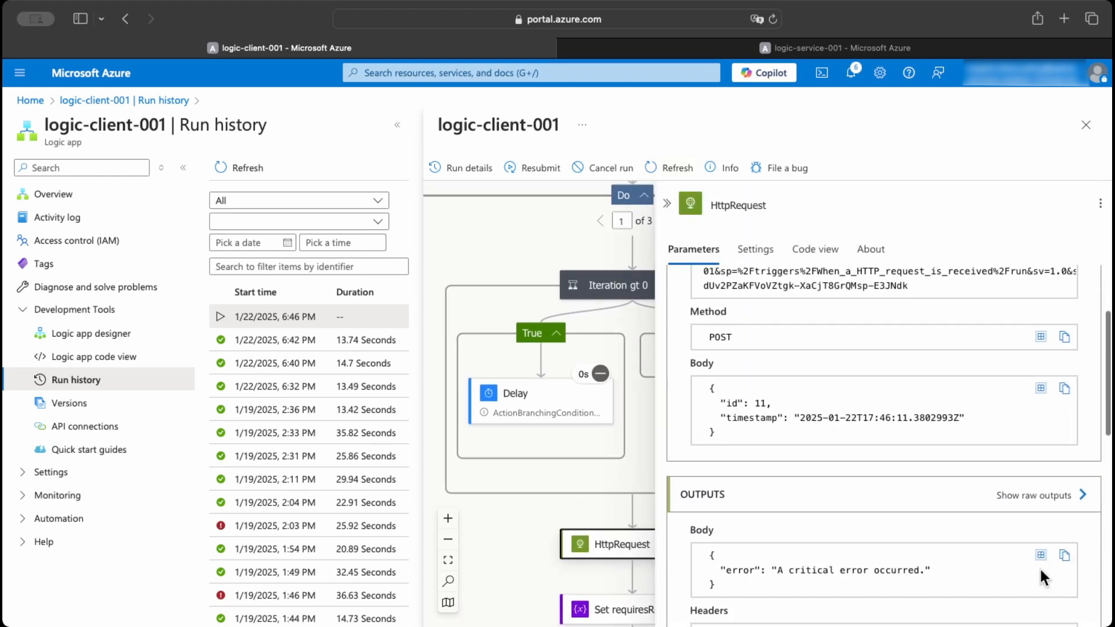
left_click(1026, 485)
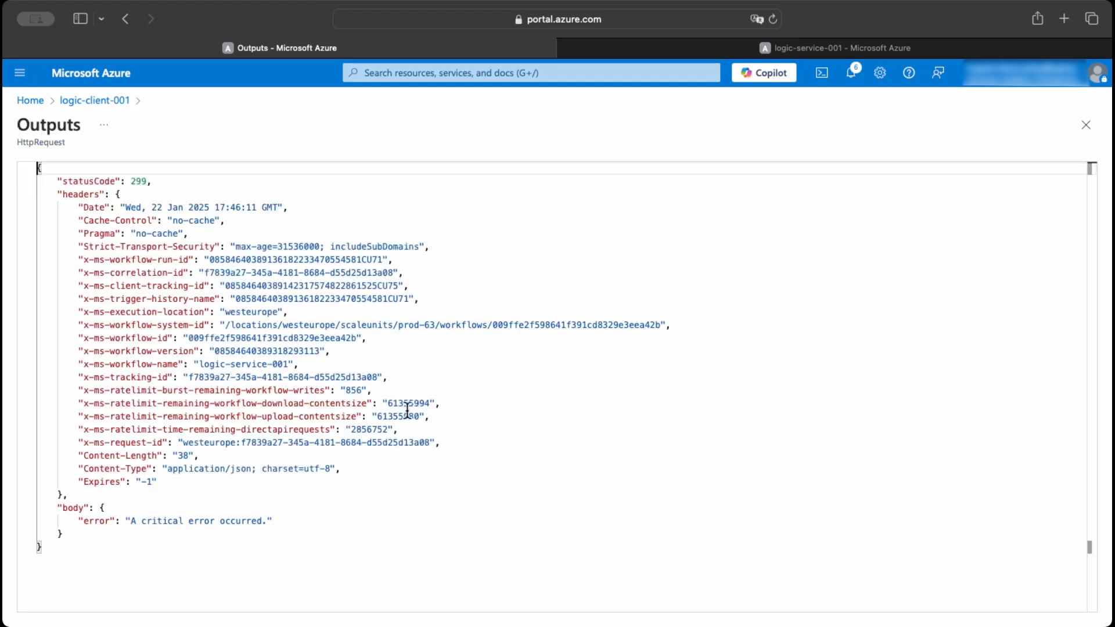
left_click(1085, 125)
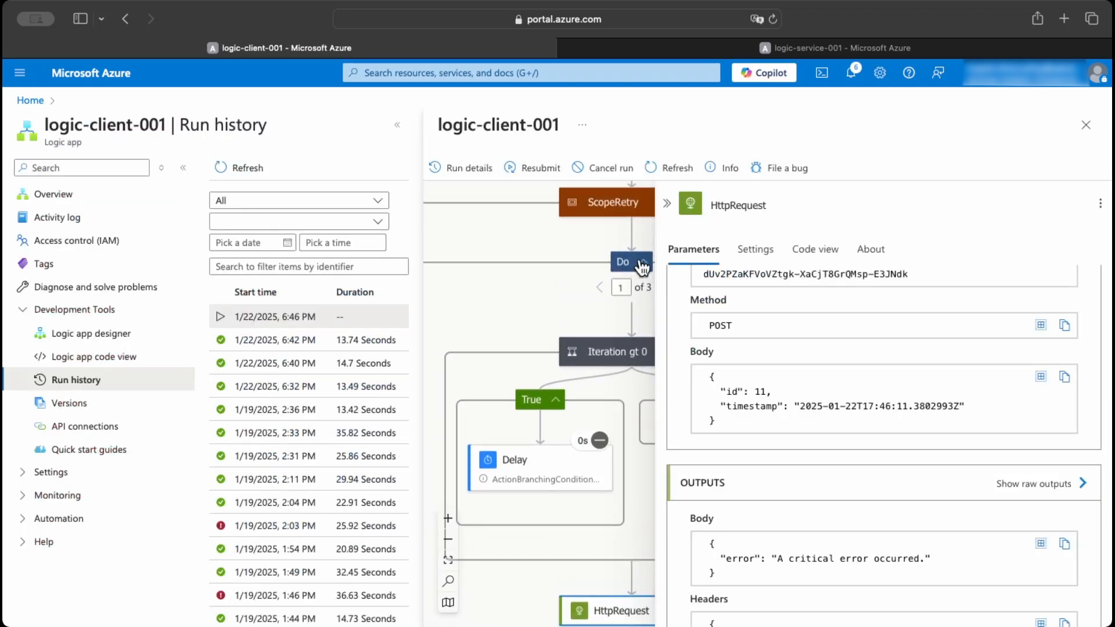
left_click(666, 203)
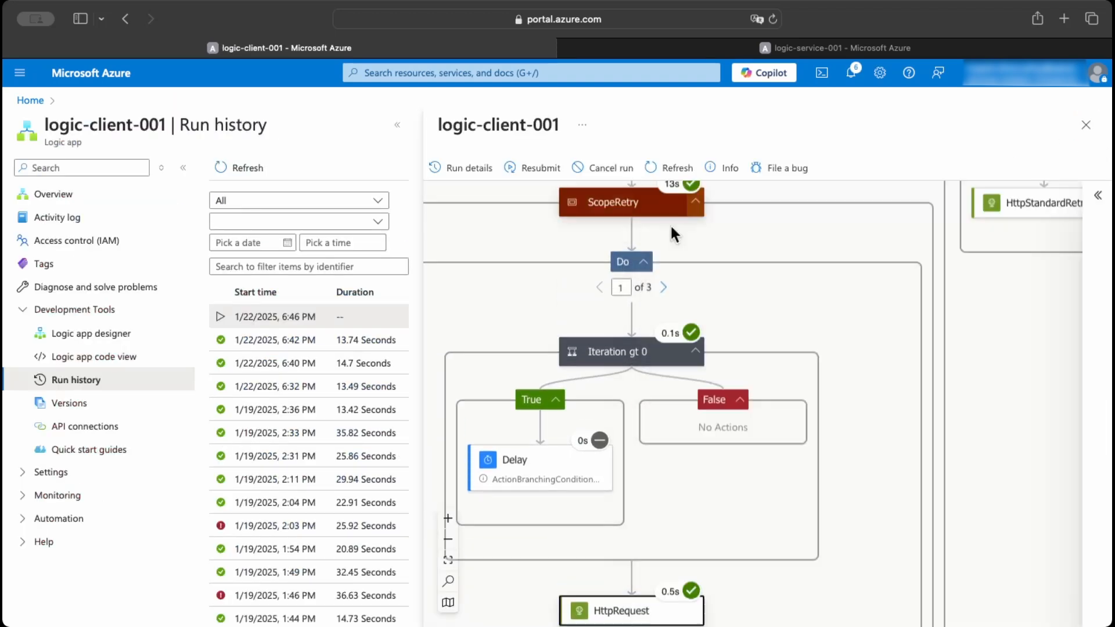
- Go to the second iteration of the Do loop, check its HttpRequest inputs and outputs, and close the details
left_click(664, 288)
scroll(671, 464, "down", 2)
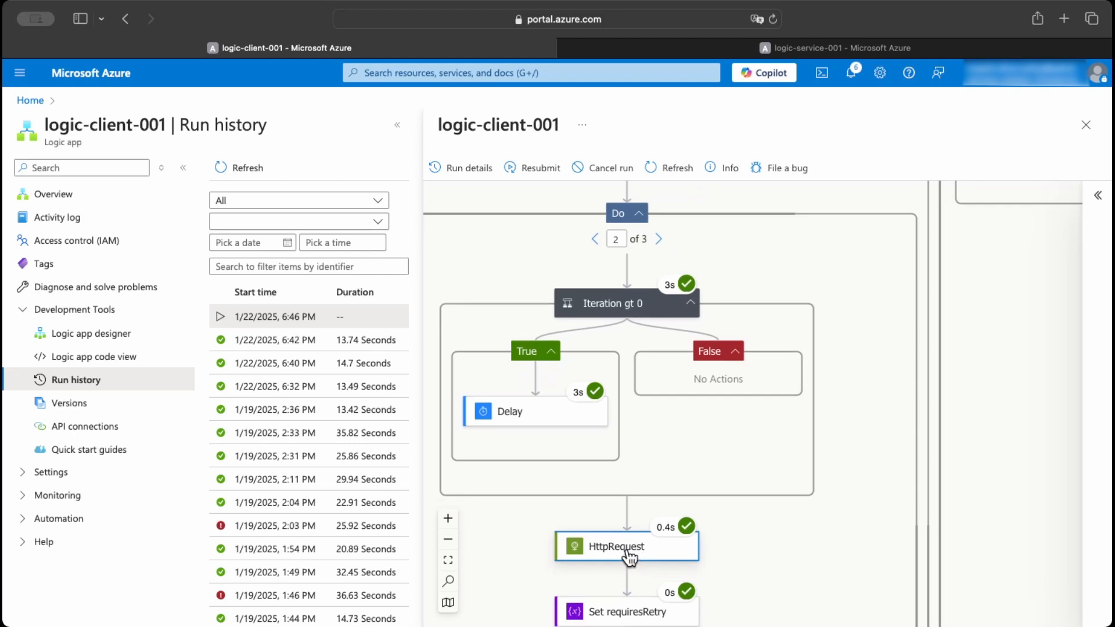
left_click(628, 556)
scroll(781, 525, "down", 3)
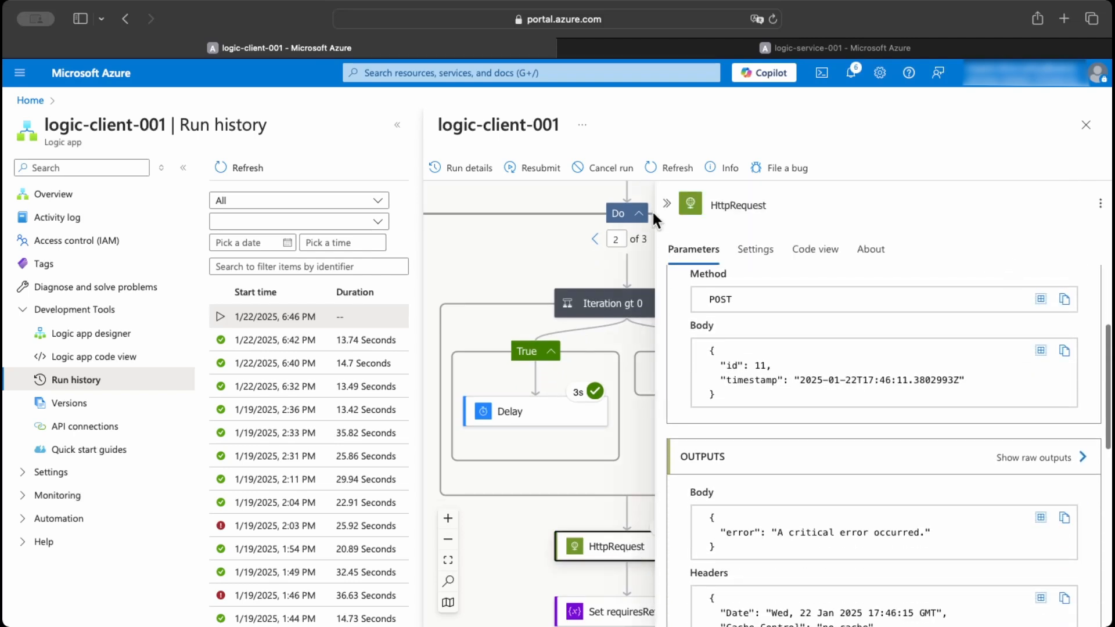
left_click(666, 203)
- Go to the Do loop's third iteration and highlight the statusCode in its HttpRequest raw outputs, and close them
left_click(658, 239)
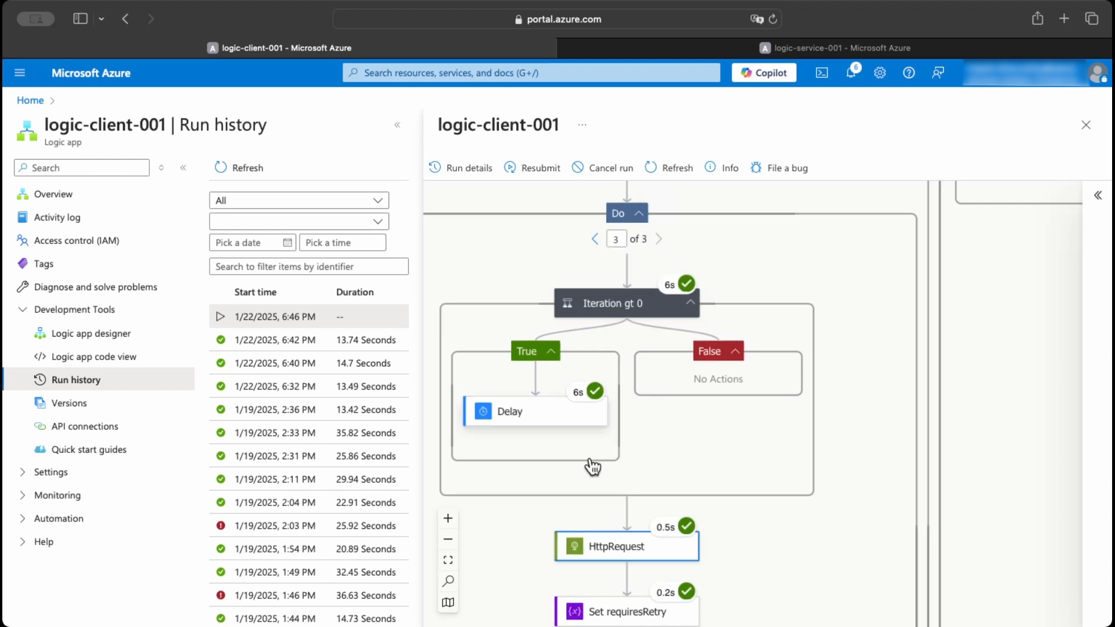
left_click(615, 550)
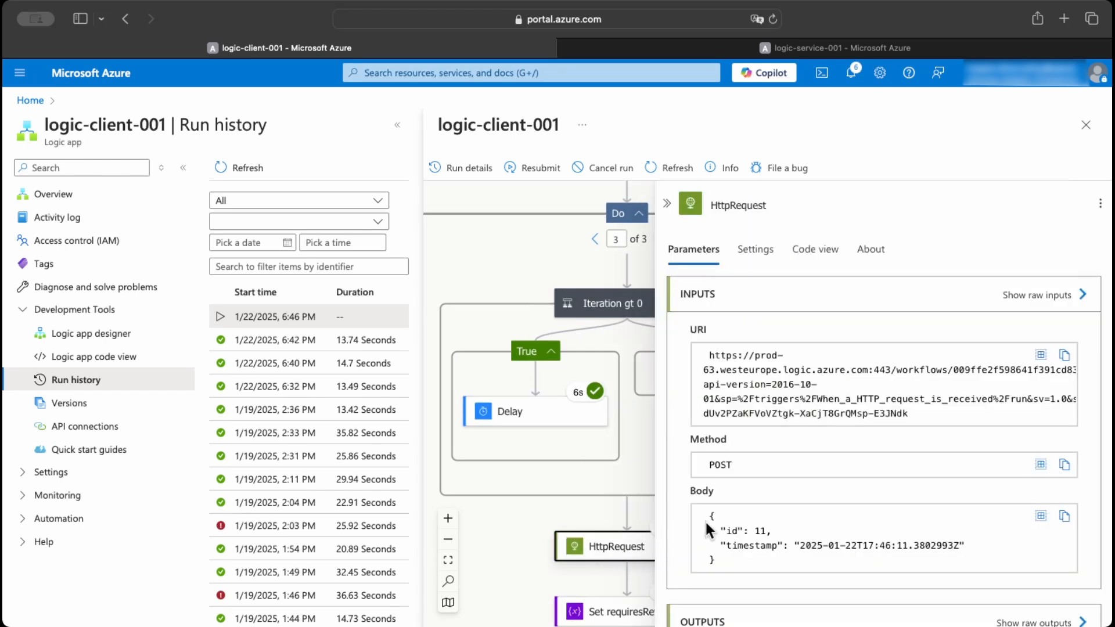
scroll(726, 510, "down", 3)
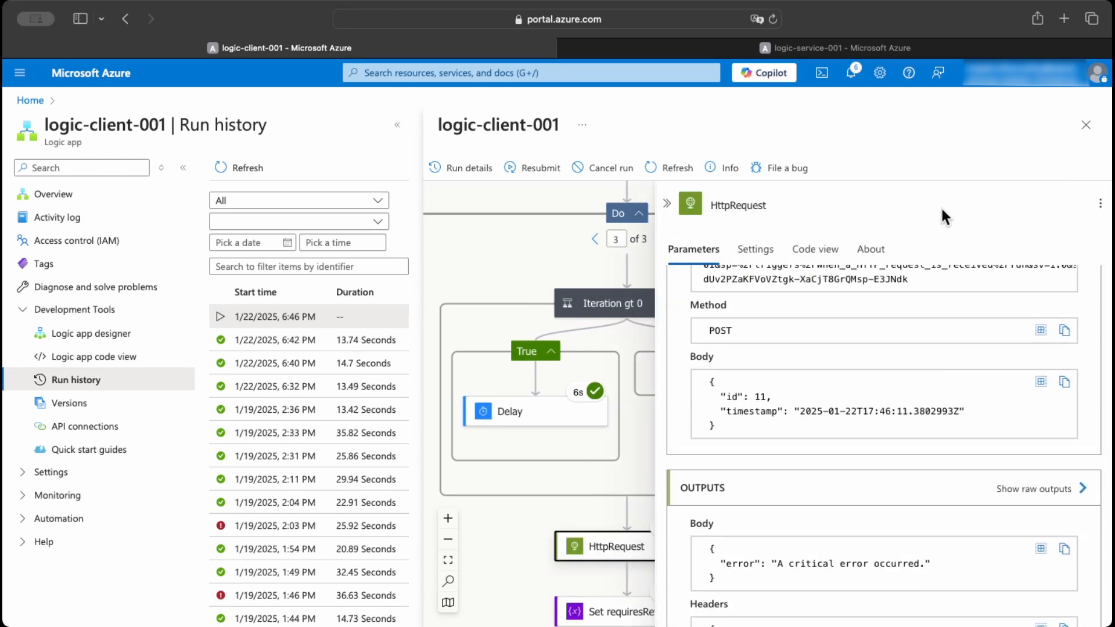
left_click(999, 492)
left_click_drag(152, 182, 48, 181)
left_click(1085, 125)
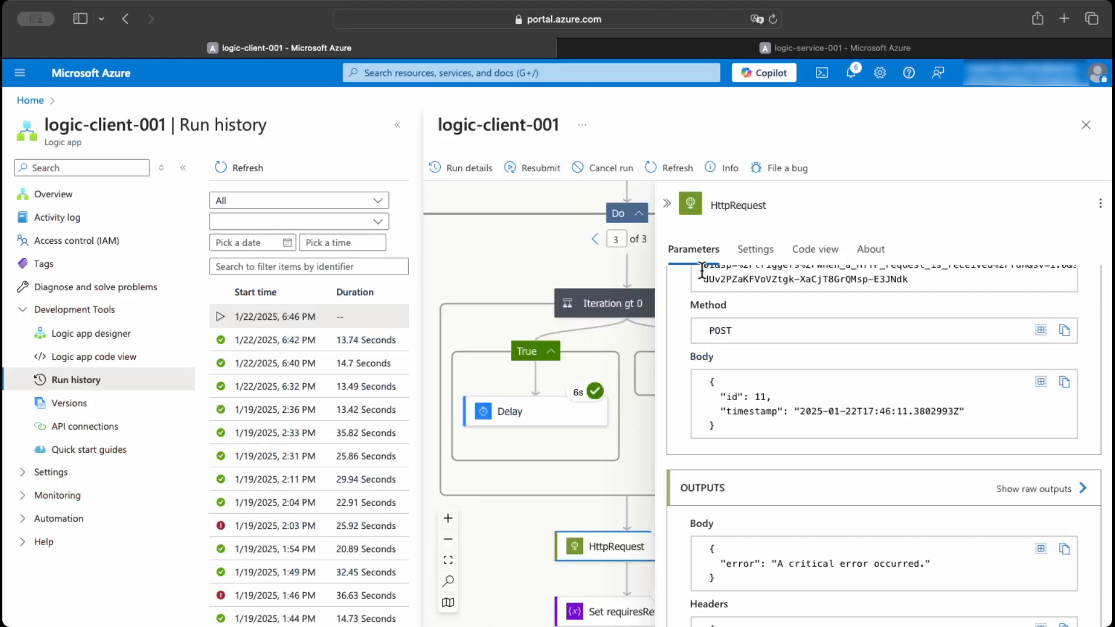
- Check the Until loop's start time, end time and status in the run, and close its details
scroll(630, 270, "down", 7)
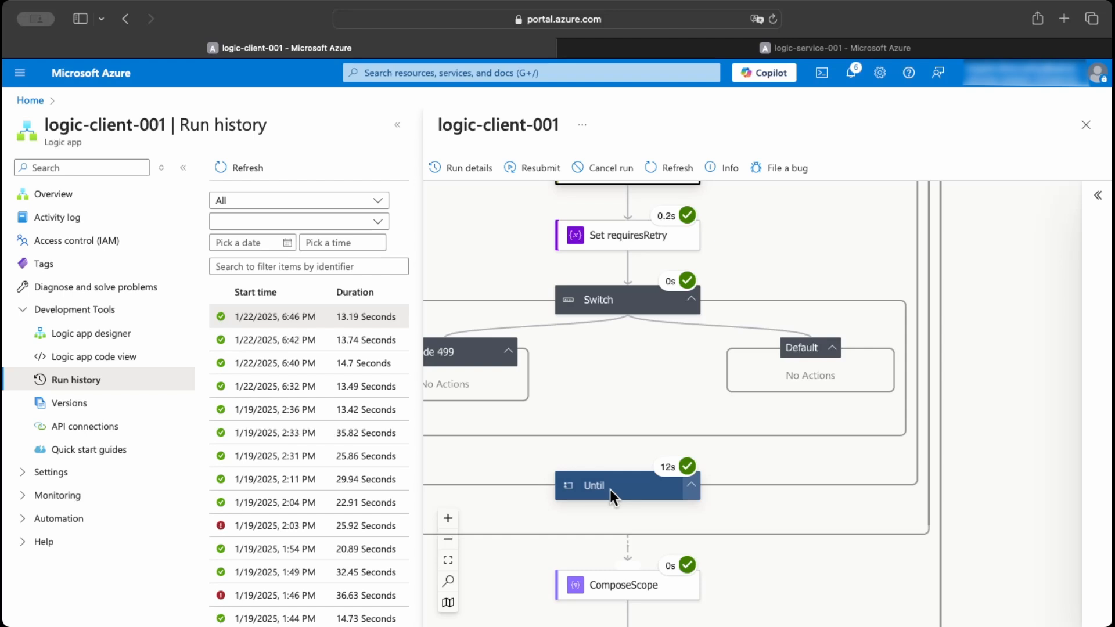
left_click(610, 489)
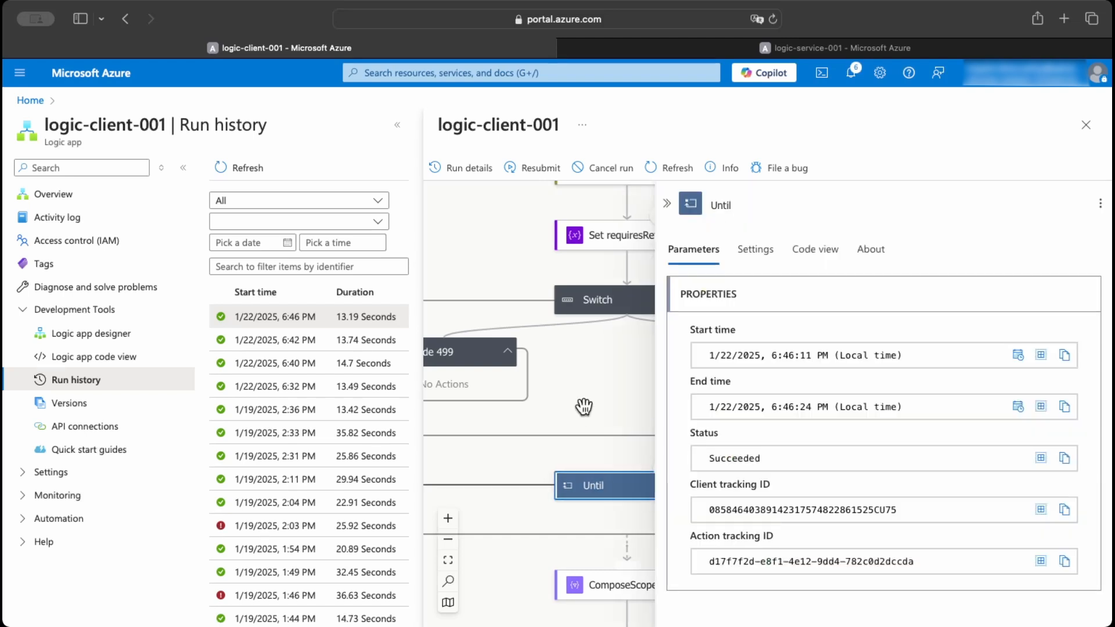
left_click(666, 203)
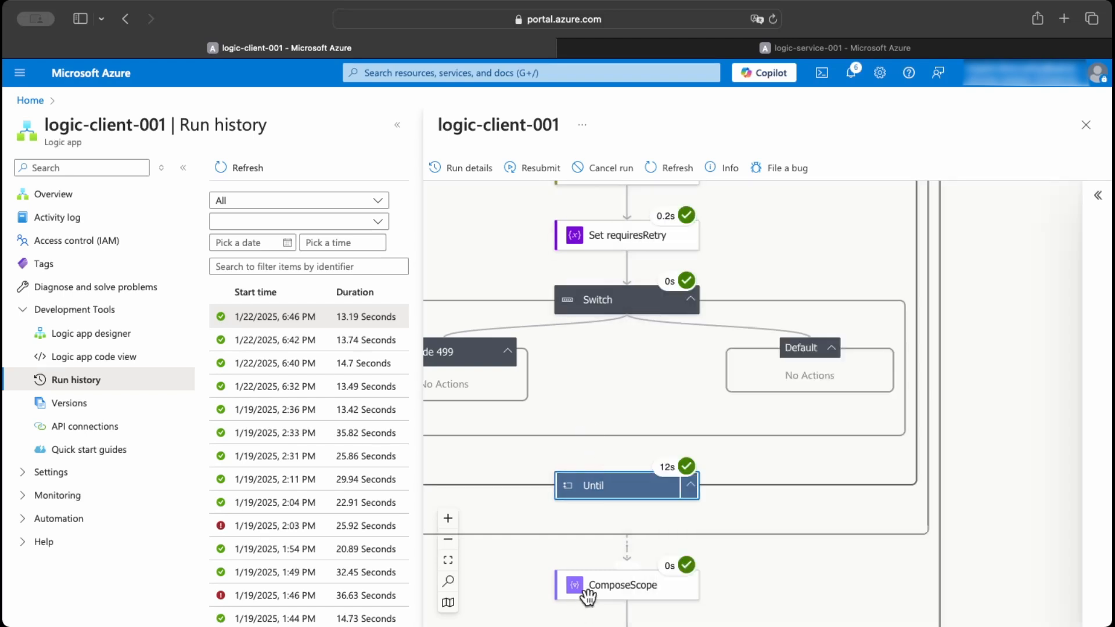
- Examine ComposeScope's raw outputs, highlighting the iterationCount and status lines, and close its details
left_click(610, 587)
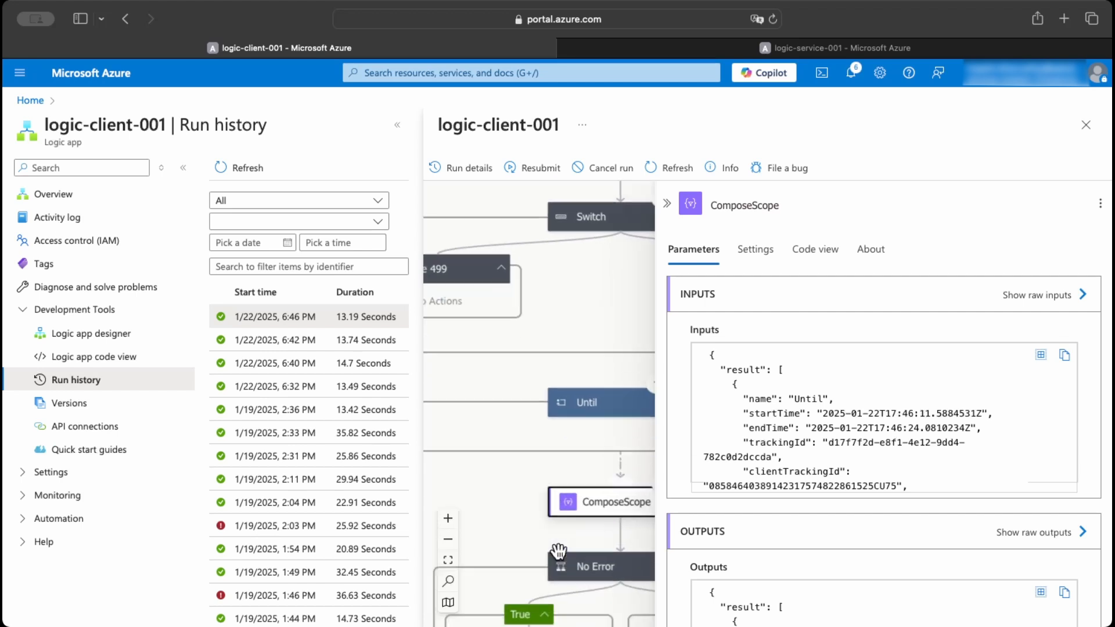
left_click(1012, 529)
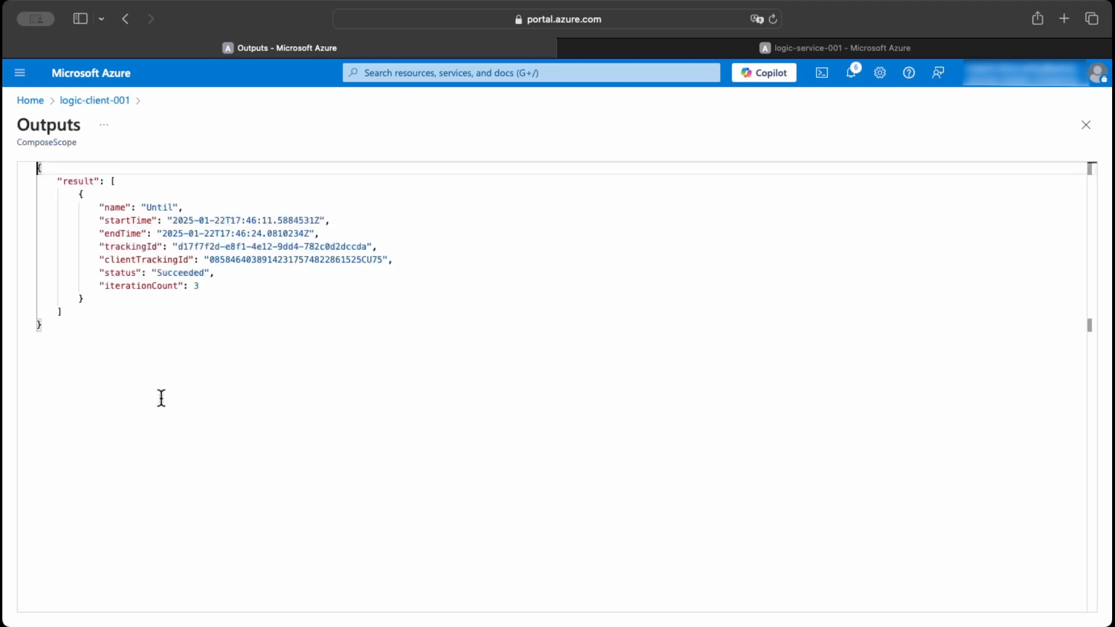
left_click_drag(199, 286, 99, 285)
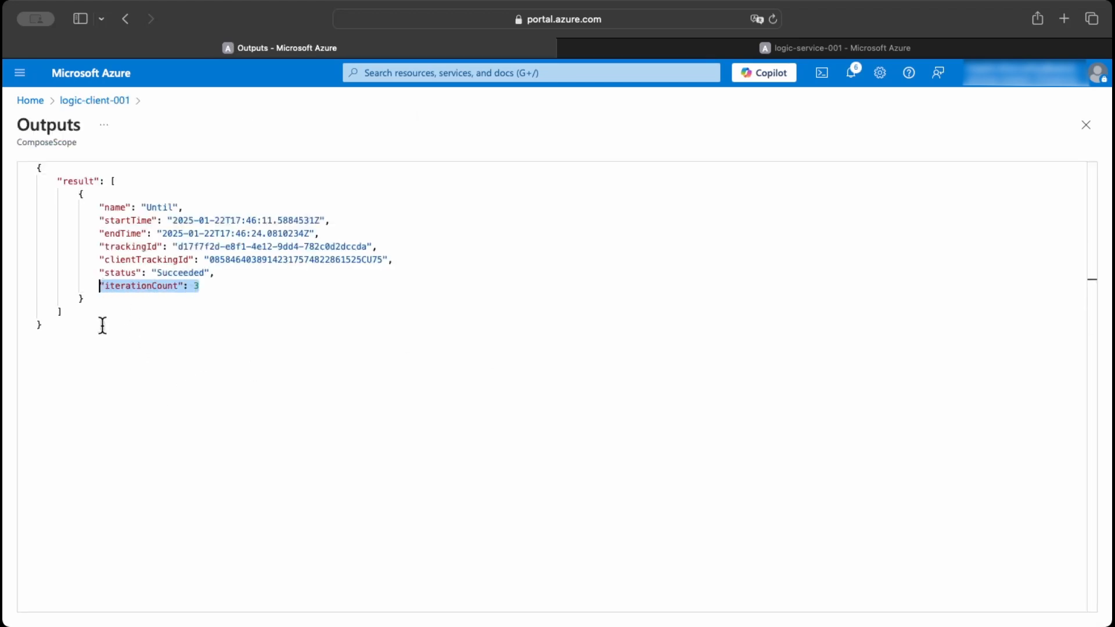
left_click_drag(214, 273, 103, 274)
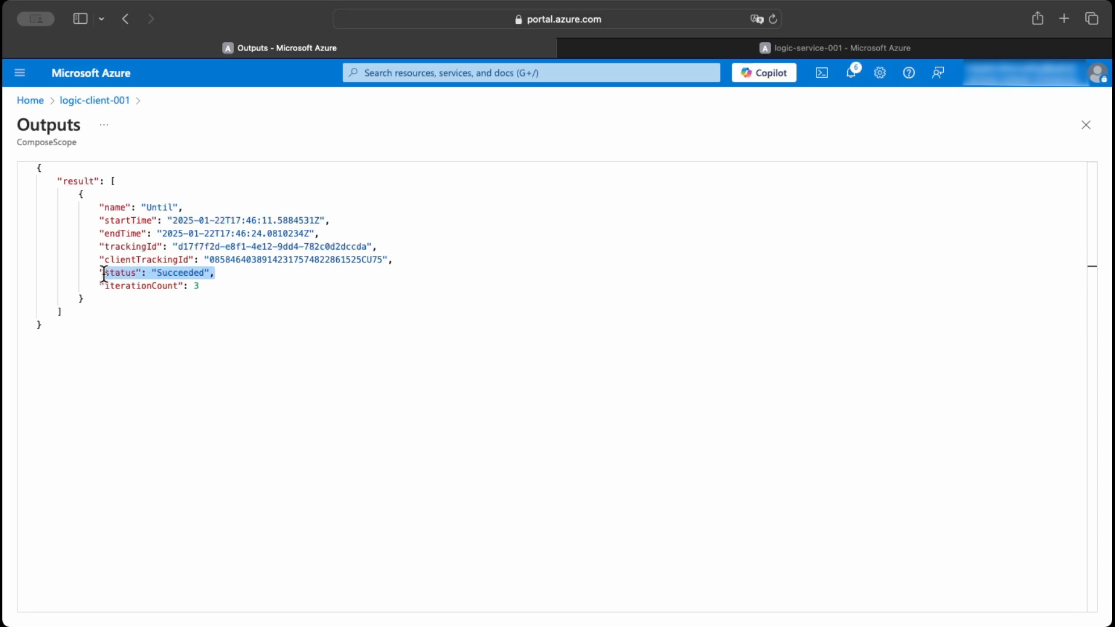
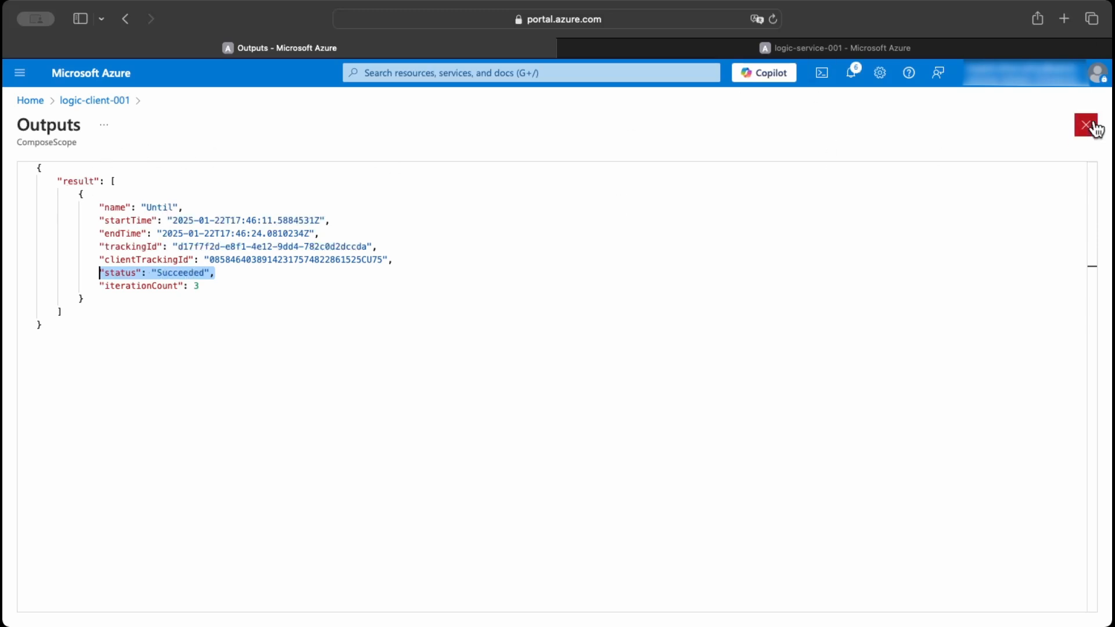
left_click(1086, 125)
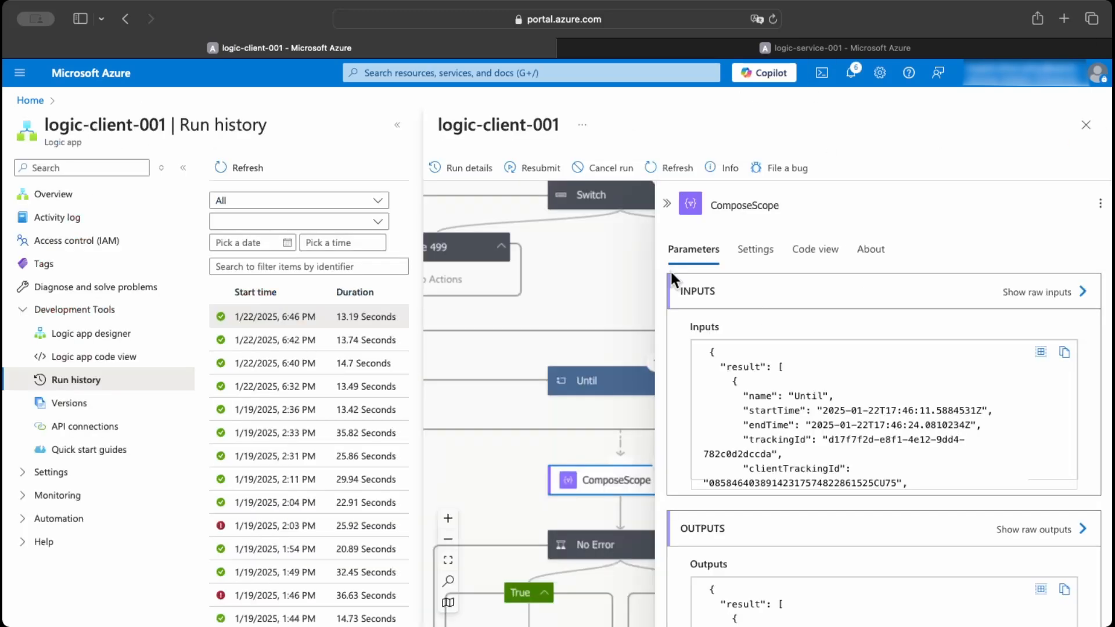
left_click(665, 204)
- Check the value assigned by Set requiresRetry in the third iteration, and inspect the No Error condition's branches
scroll(580, 371, "down", 3)
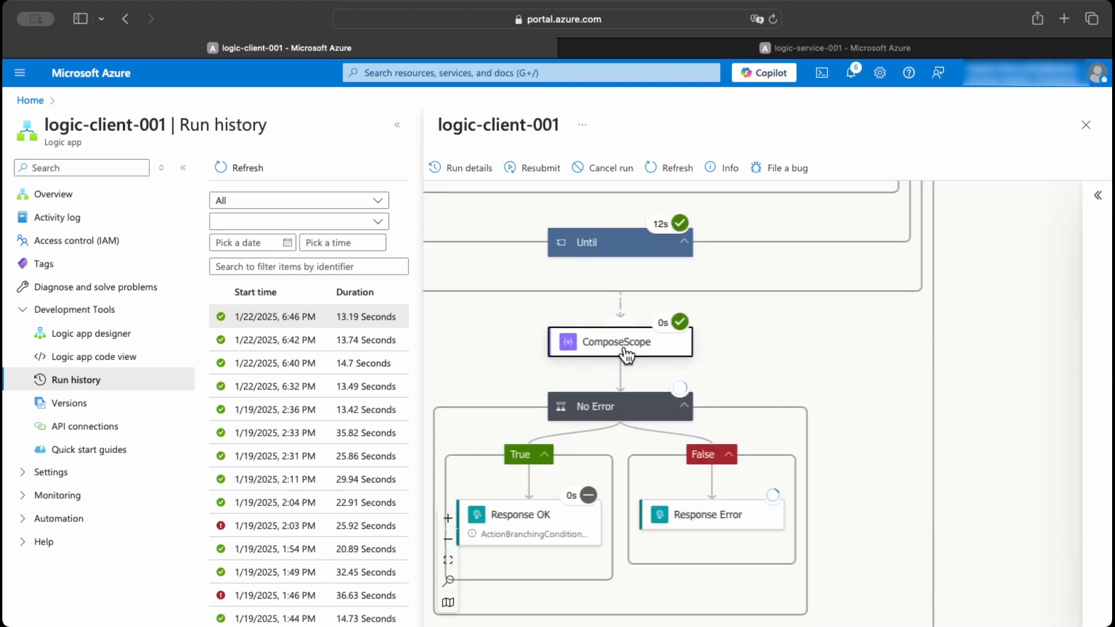
scroll(618, 363, "up", 5)
scroll(614, 363, "up", 1)
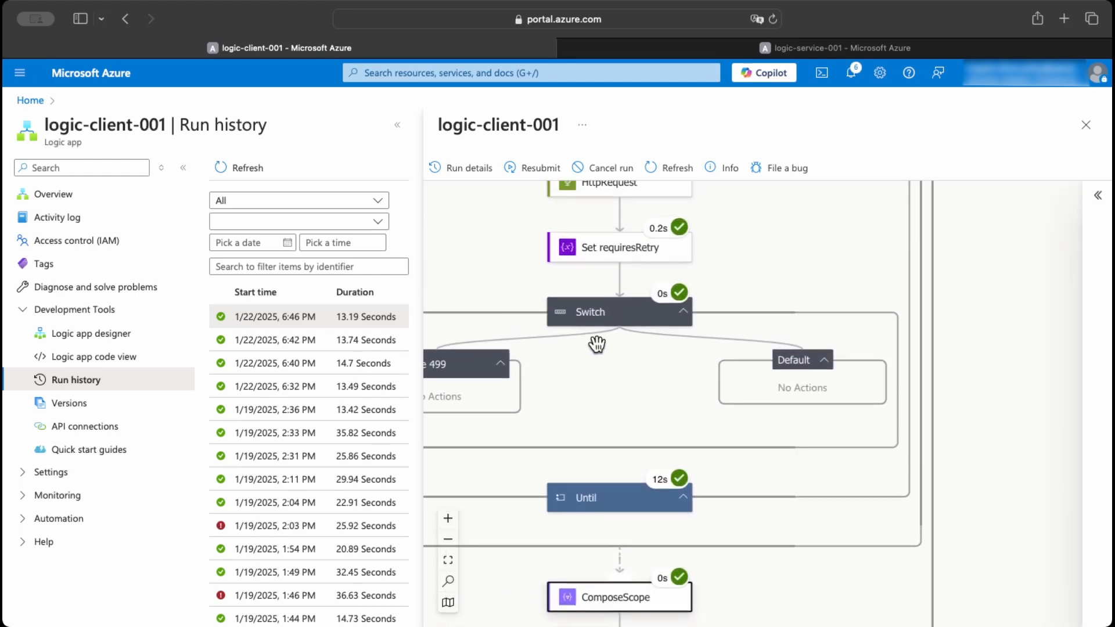
left_click(623, 255)
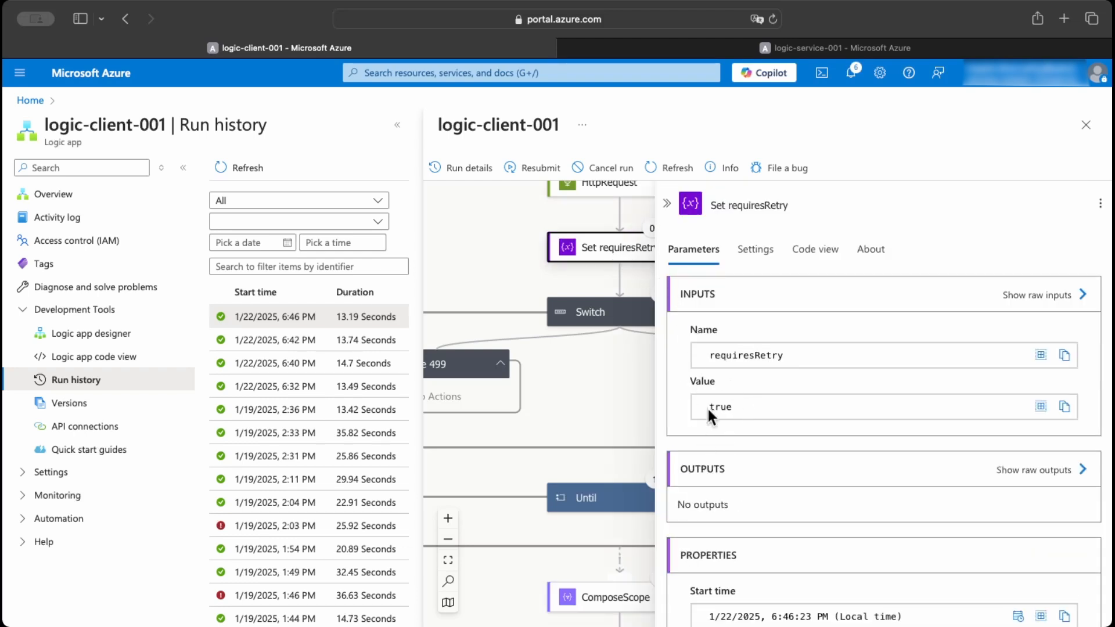
left_click(667, 203)
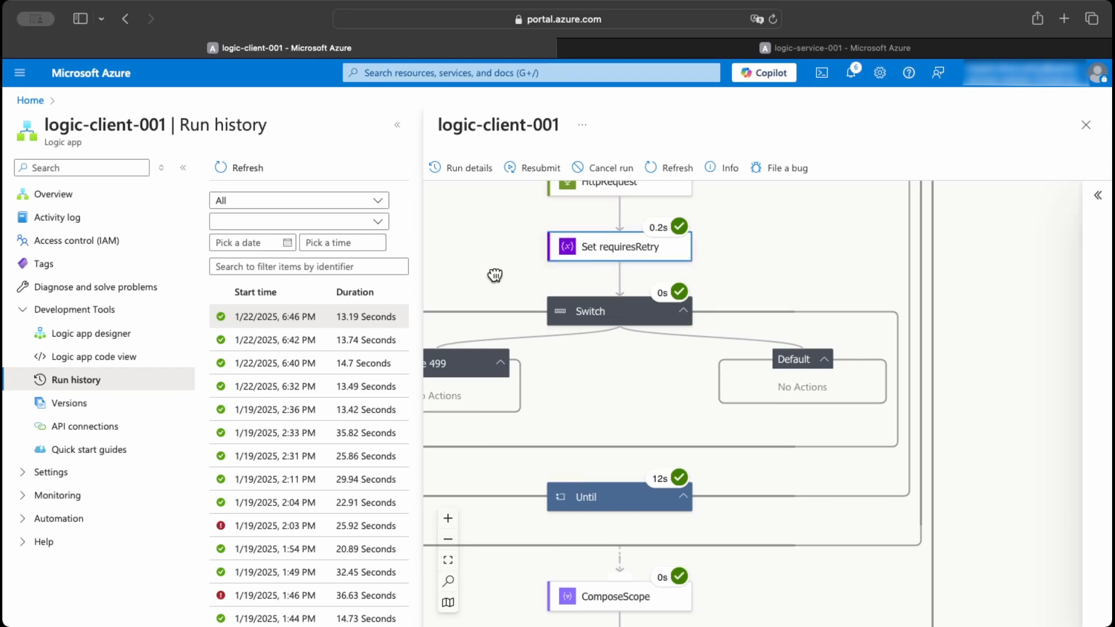
scroll(603, 261, "down", 5)
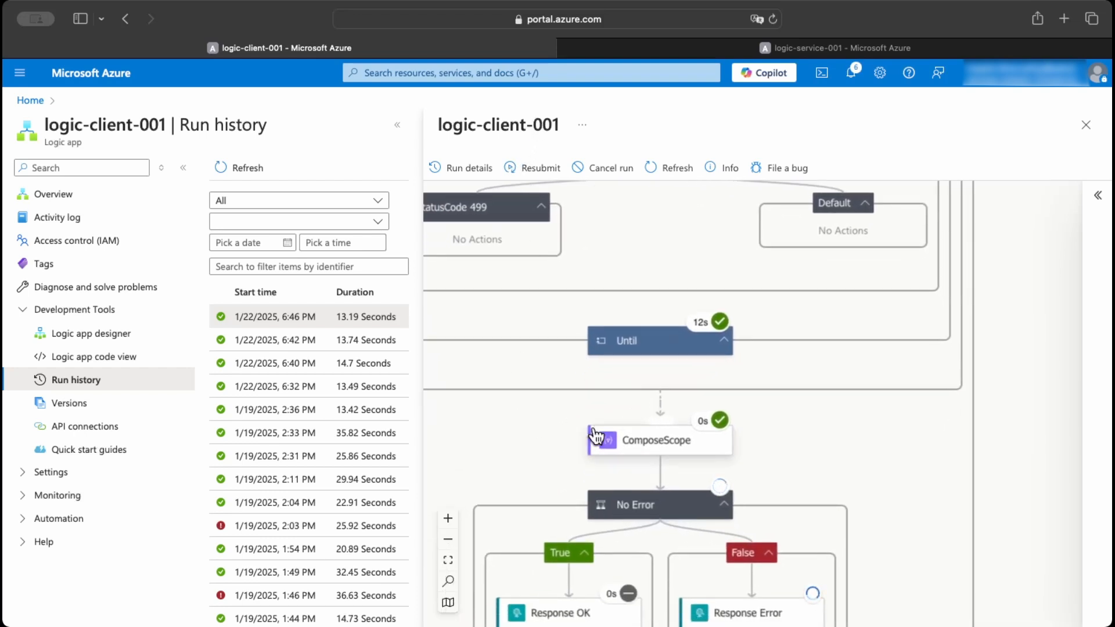
scroll(511, 354, "down", 4)
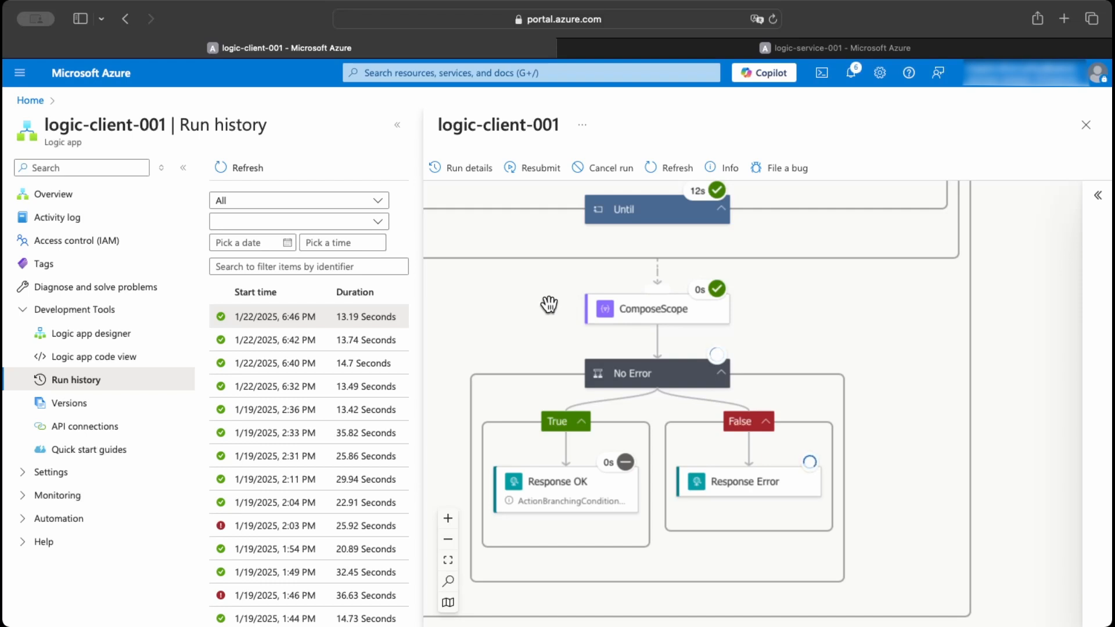
- Check the No Error condition's expression result in the run, and open Response Error's raw inputs
left_click(647, 390)
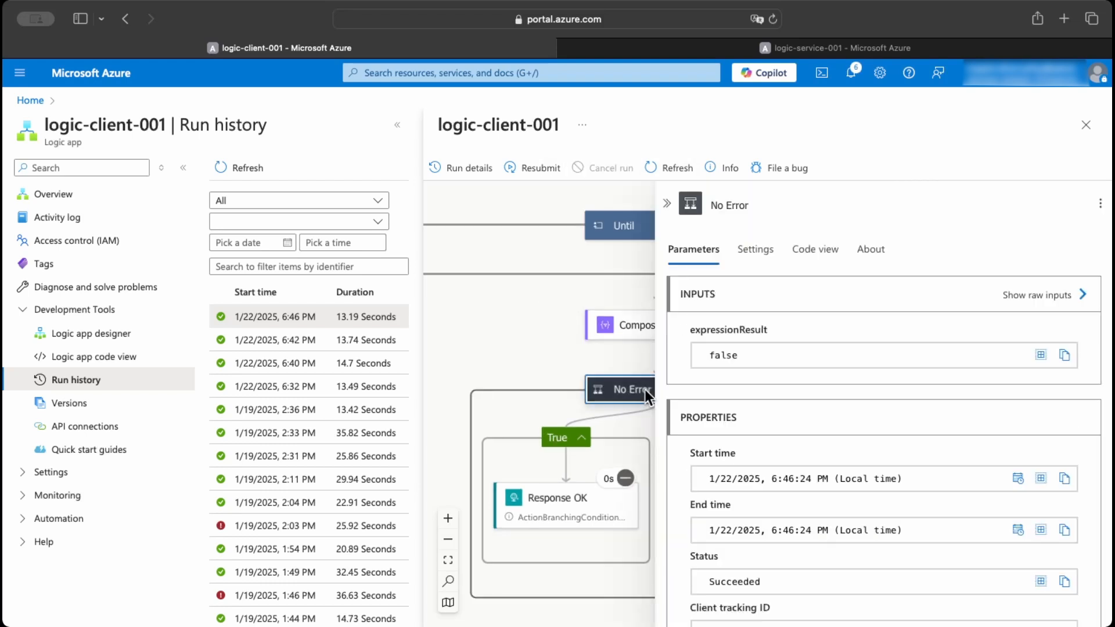
left_click(667, 204)
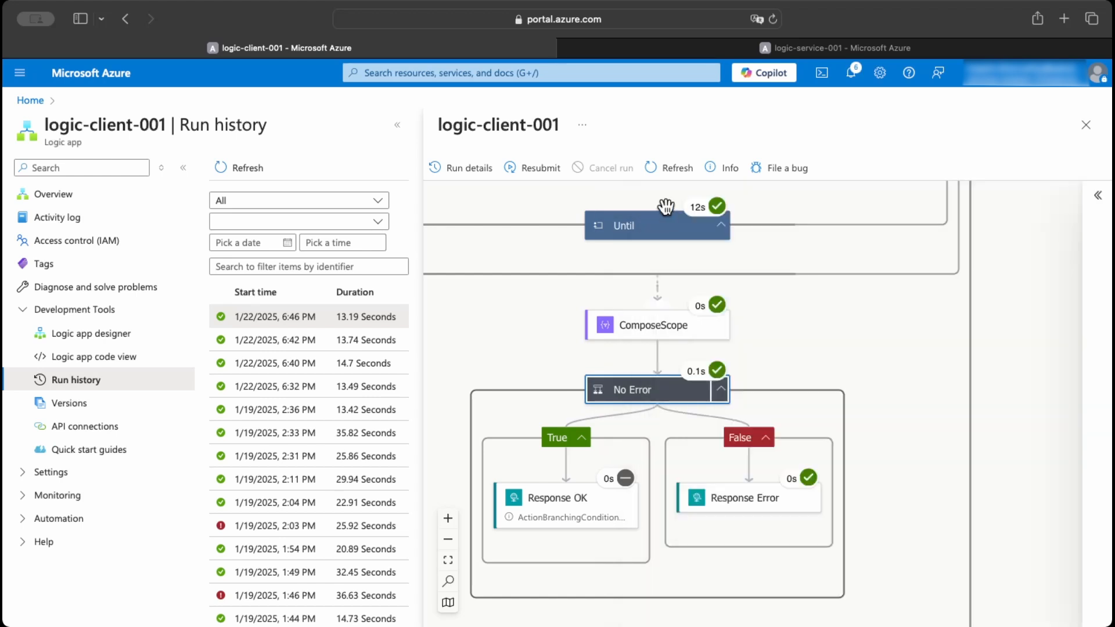
left_click(741, 509)
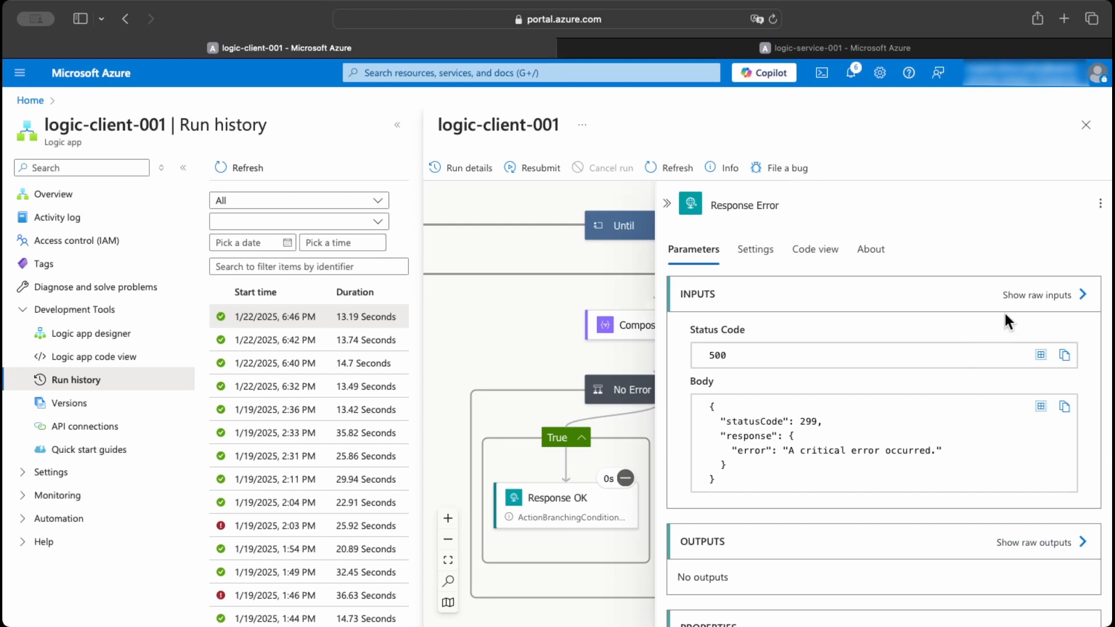
left_click(1033, 297)
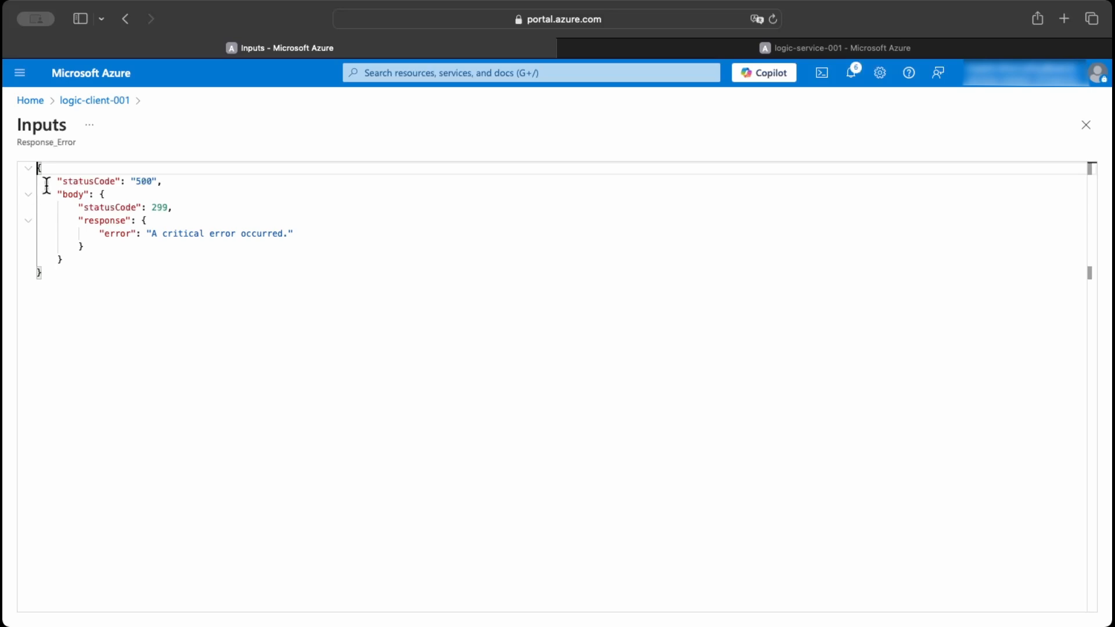
- Highlight the outer statusCode line and the body's statusCode value in Response Error's raw inputs, and close its details
left_click_drag(51, 181, 86, 257)
left_click(87, 207)
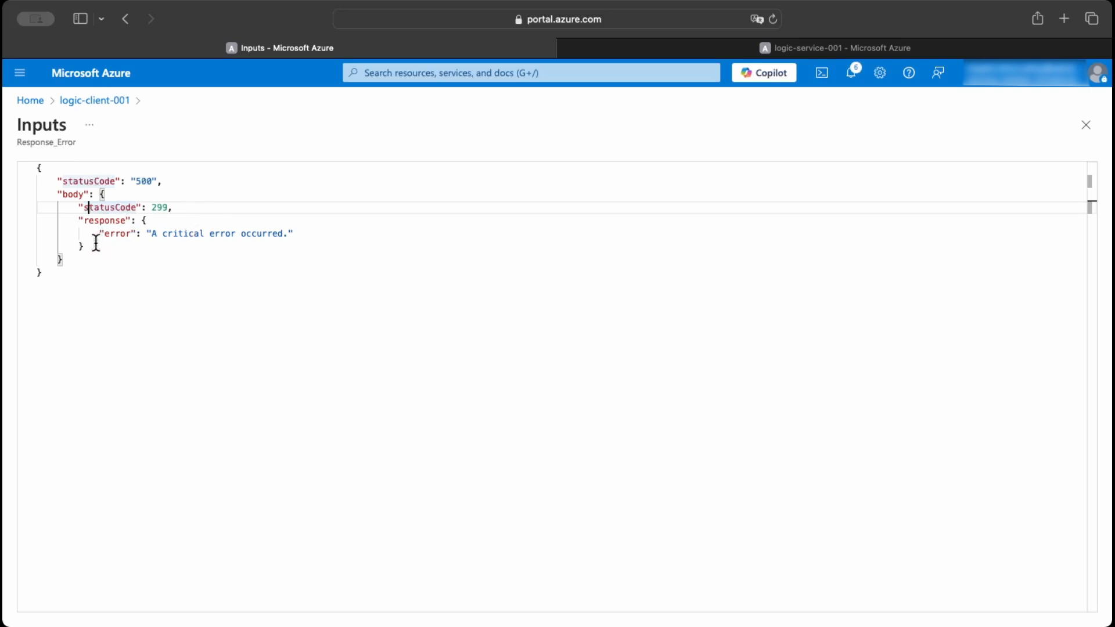
left_click_drag(166, 181, 62, 181)
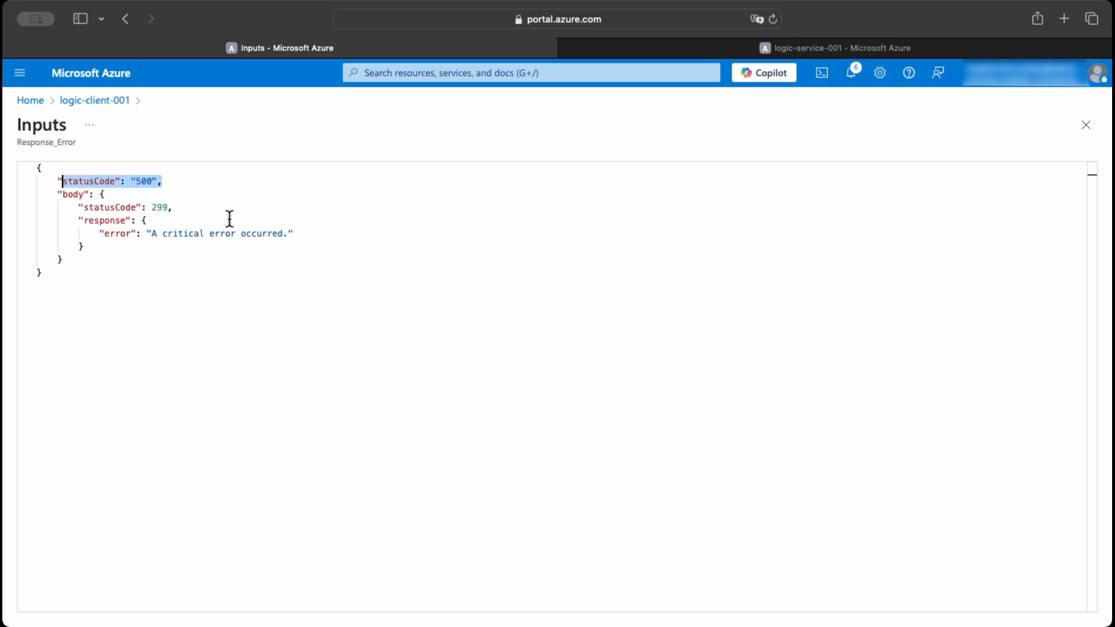
left_click(186, 206)
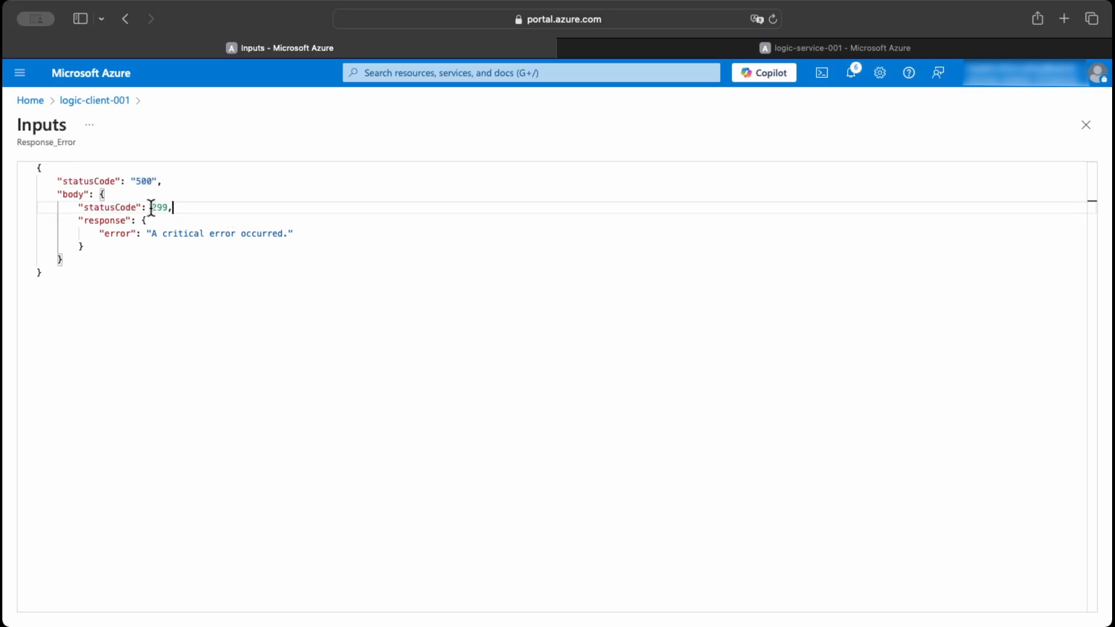
left_click_drag(153, 207, 175, 207)
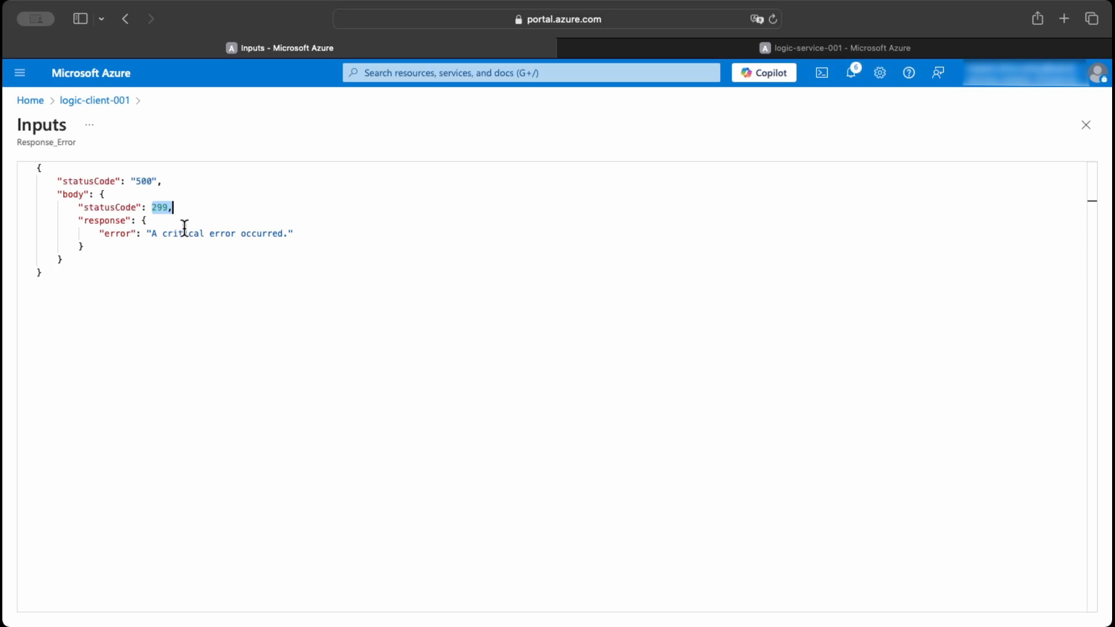
left_click_drag(165, 181, 56, 183)
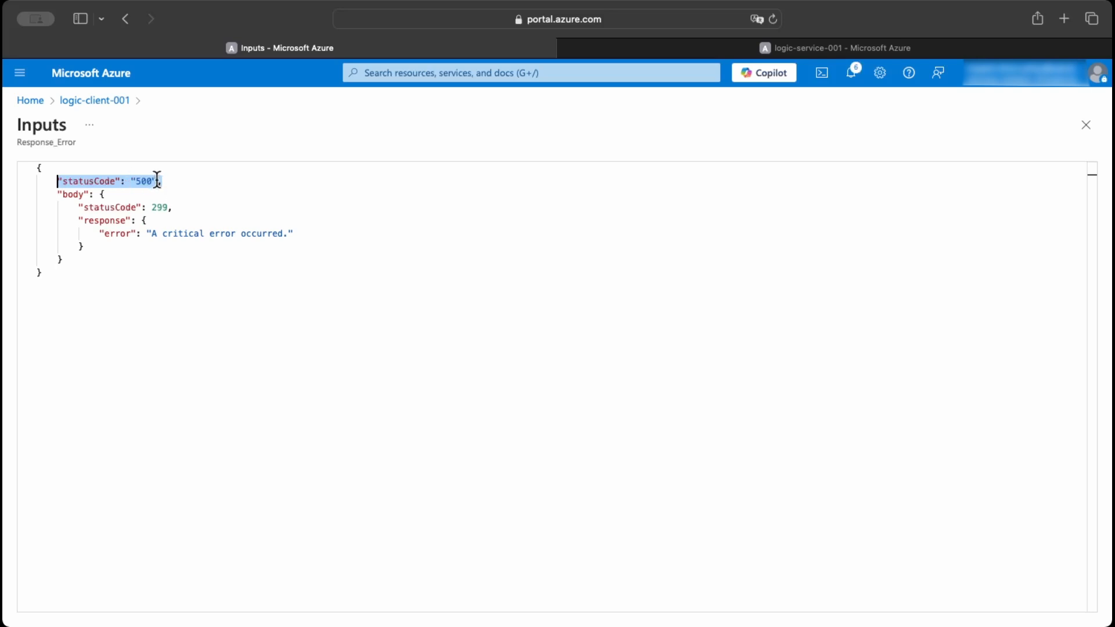
left_click(1083, 128)
left_click(667, 206)
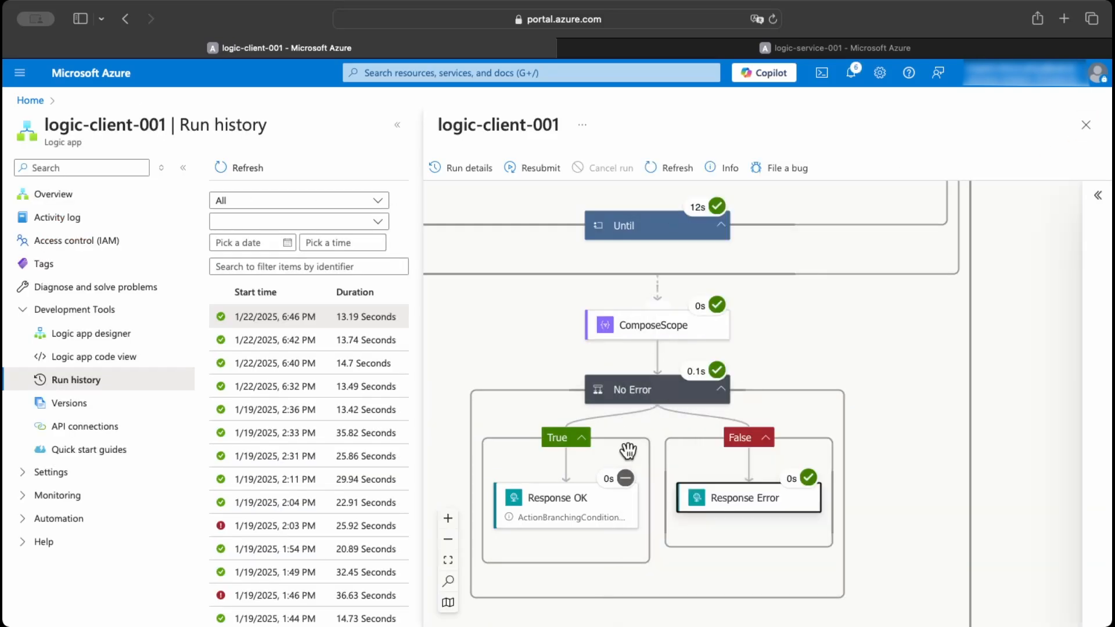
- In logic-client-001's designer, set the Until loop's Count to 5 and Timeout to PT10M, and save the workflow
left_click(97, 343)
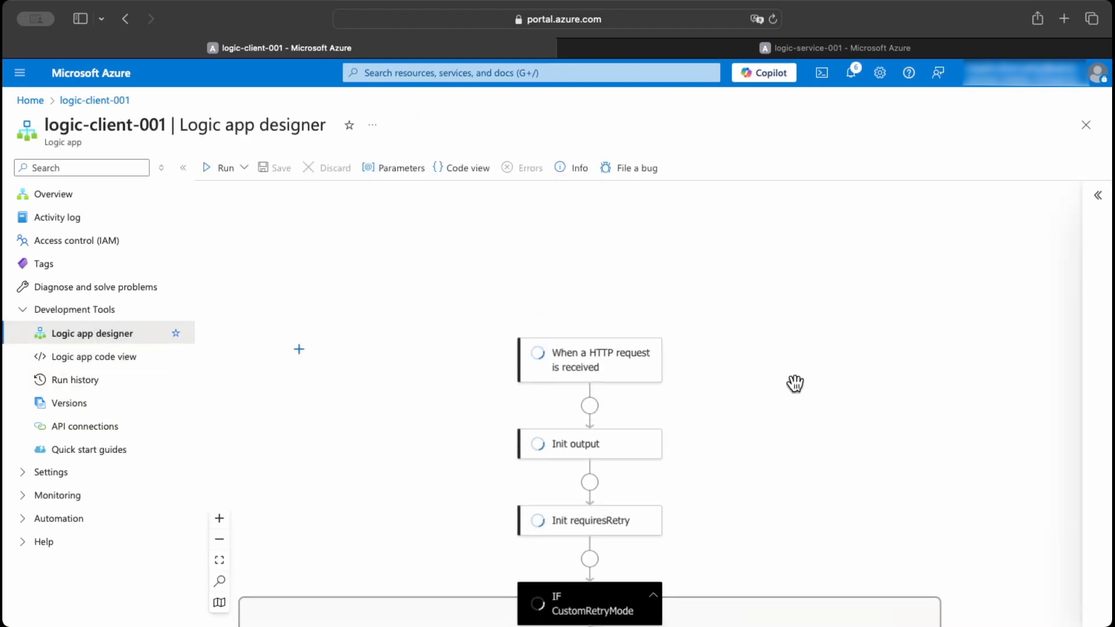
scroll(435, 342, "down", 10)
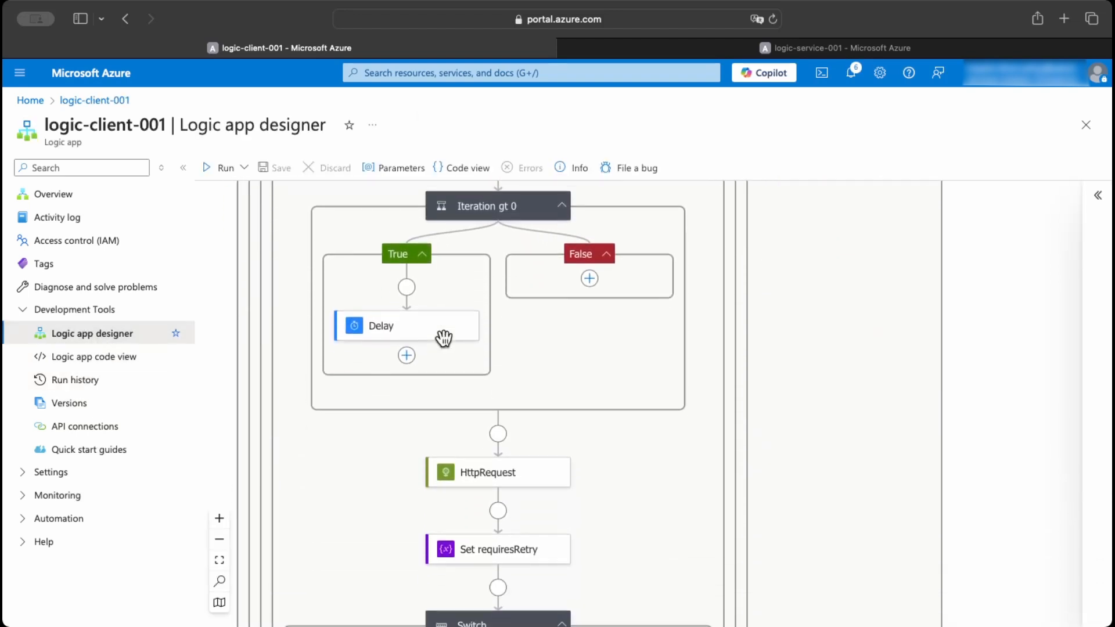
scroll(406, 383, "down", 3)
scroll(386, 482, "down", 4)
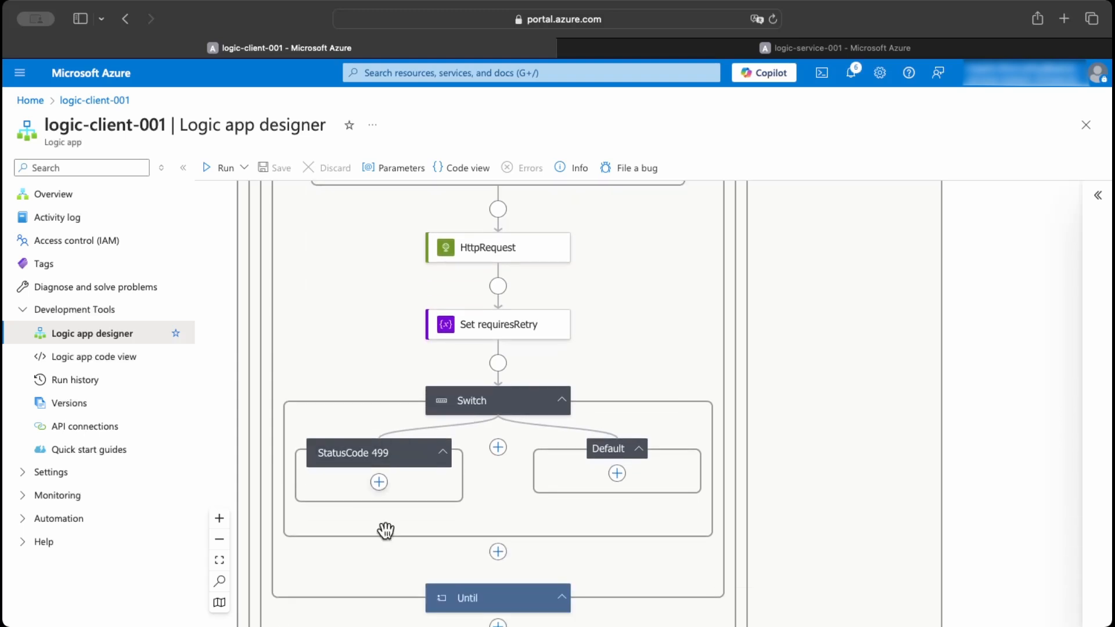
left_click(474, 598)
left_click(749, 468)
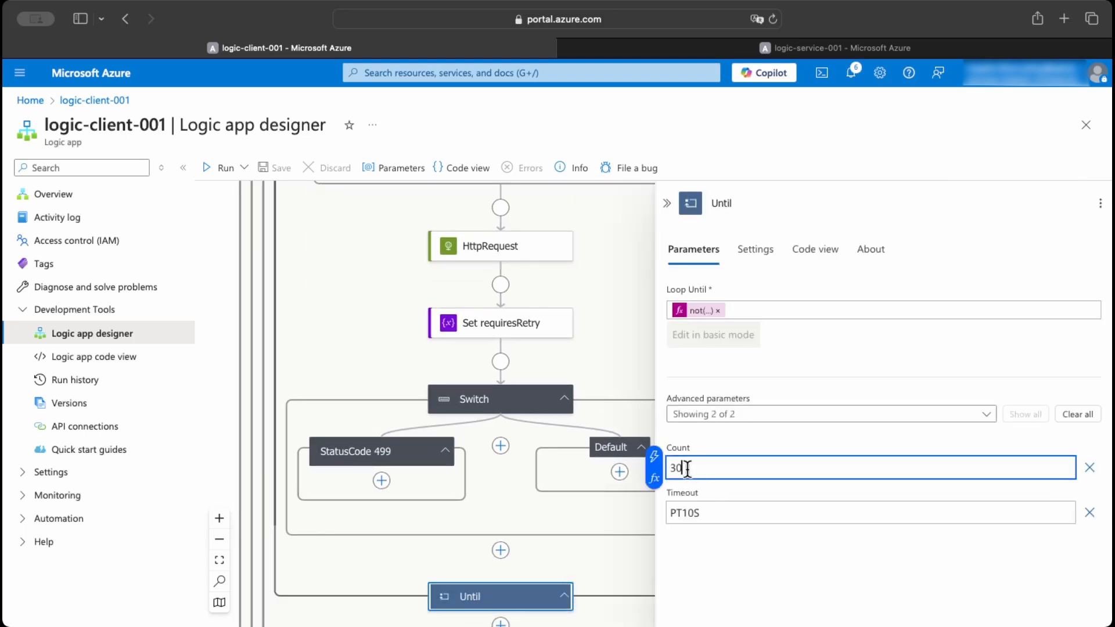
double_click(680, 471)
type("5")
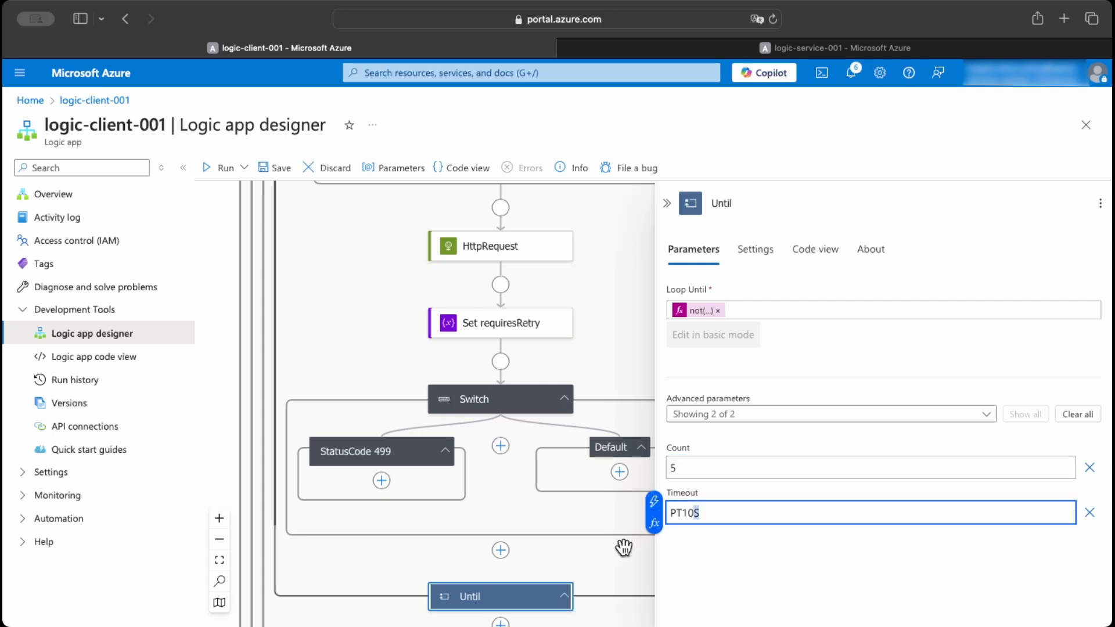
type("M")
left_click(677, 429)
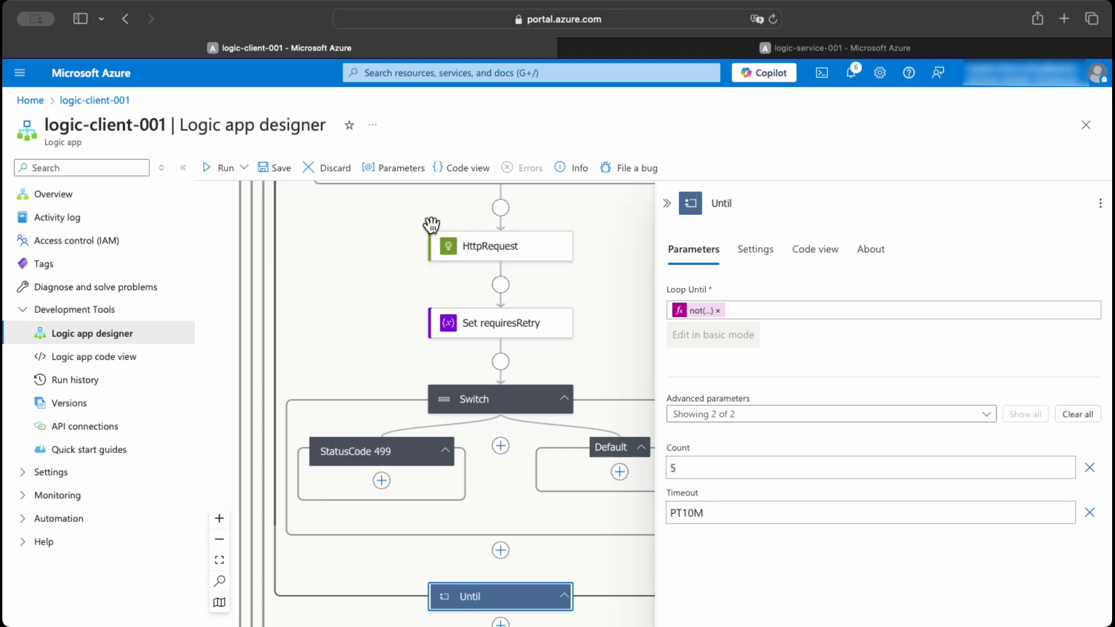
left_click(277, 172)
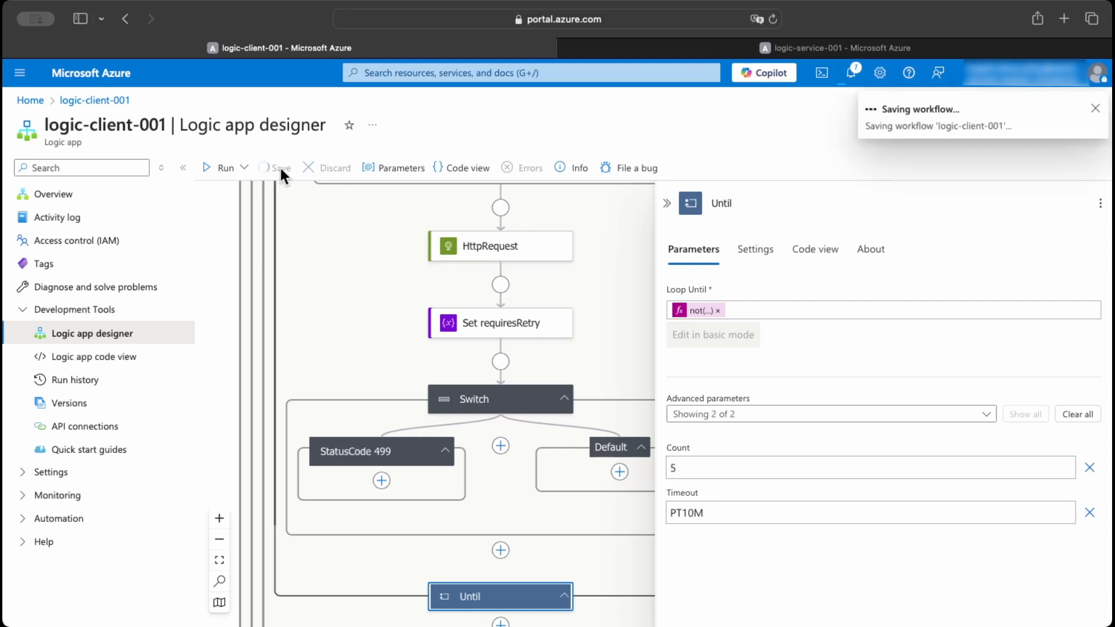
- Check the seconds offset in logic-service-001's Init timeDelta expression without changing it, and return to logic-client-001
key("ctrl+Tab")
left_click(699, 399)
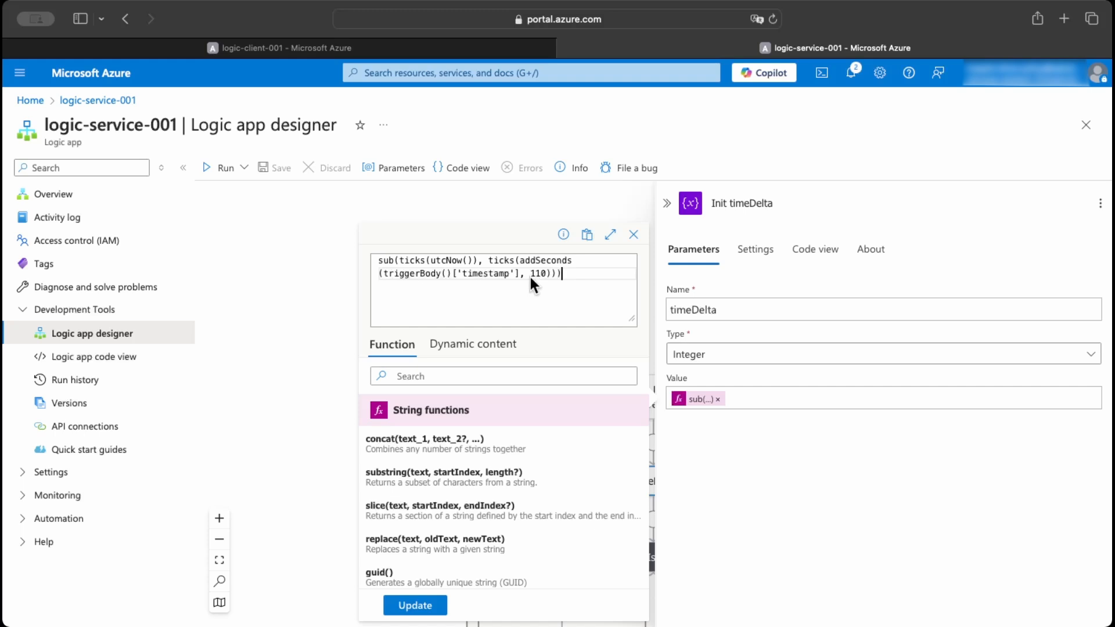
left_click(633, 234)
left_click(348, 50)
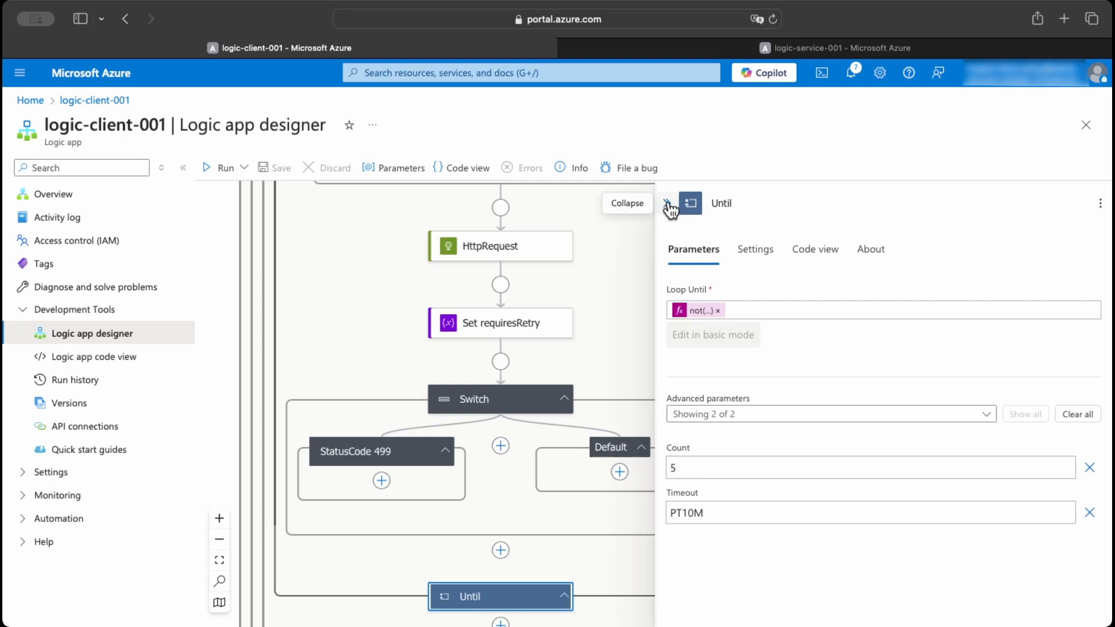
- Run logic-client-001 with a payload whose JSON body sets "id" to 12
scroll(583, 544, "left", 2)
scroll(583, 544, "down", 1)
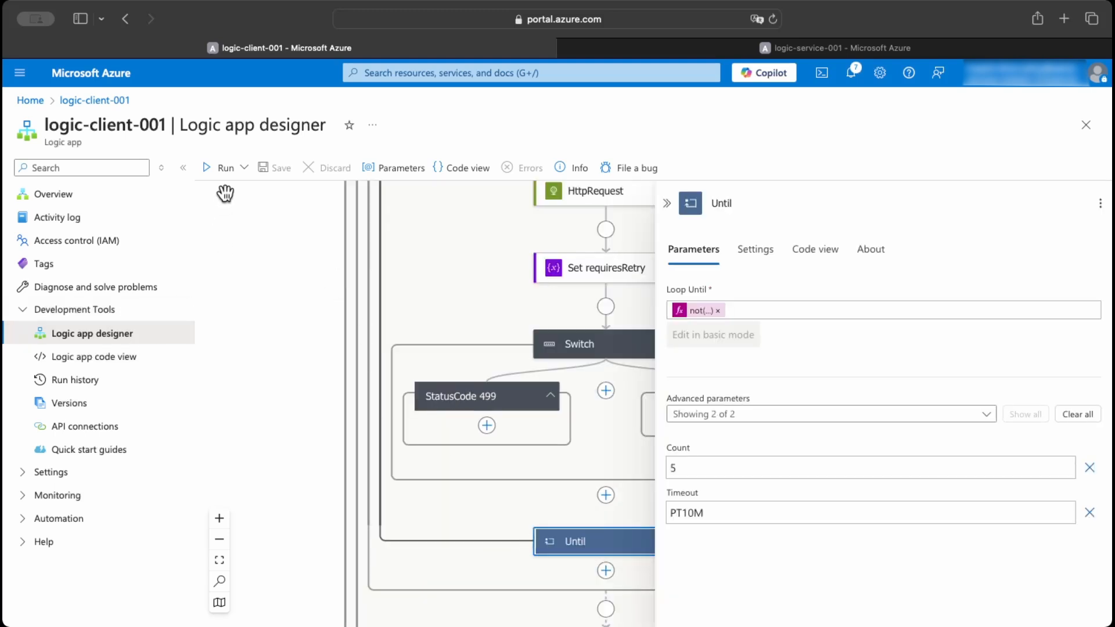
left_click(244, 169)
left_click(250, 219)
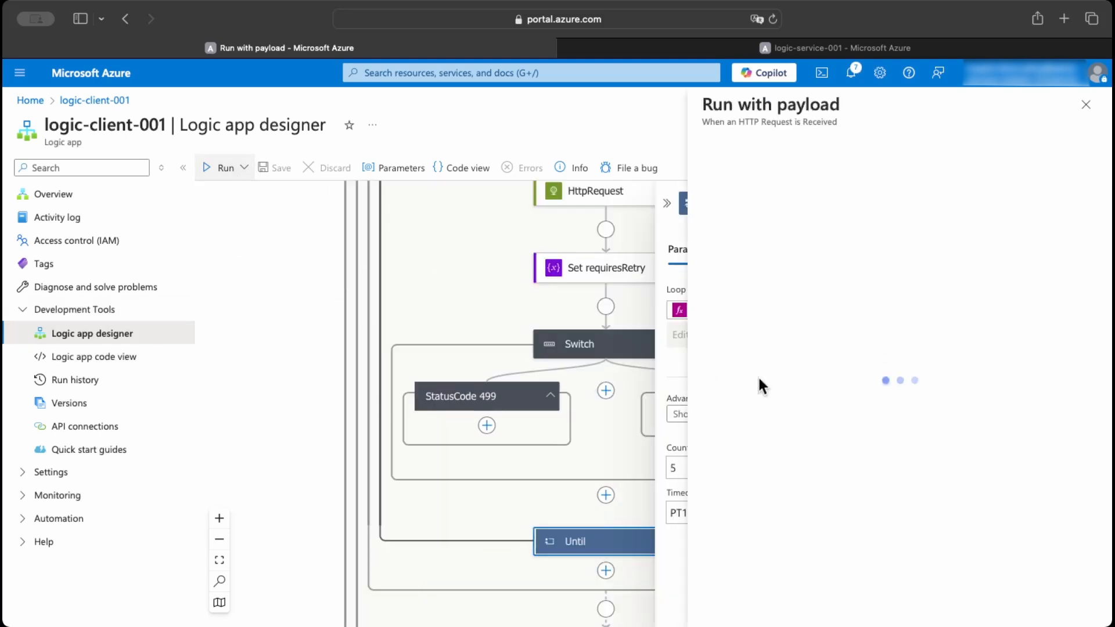
left_click(799, 487)
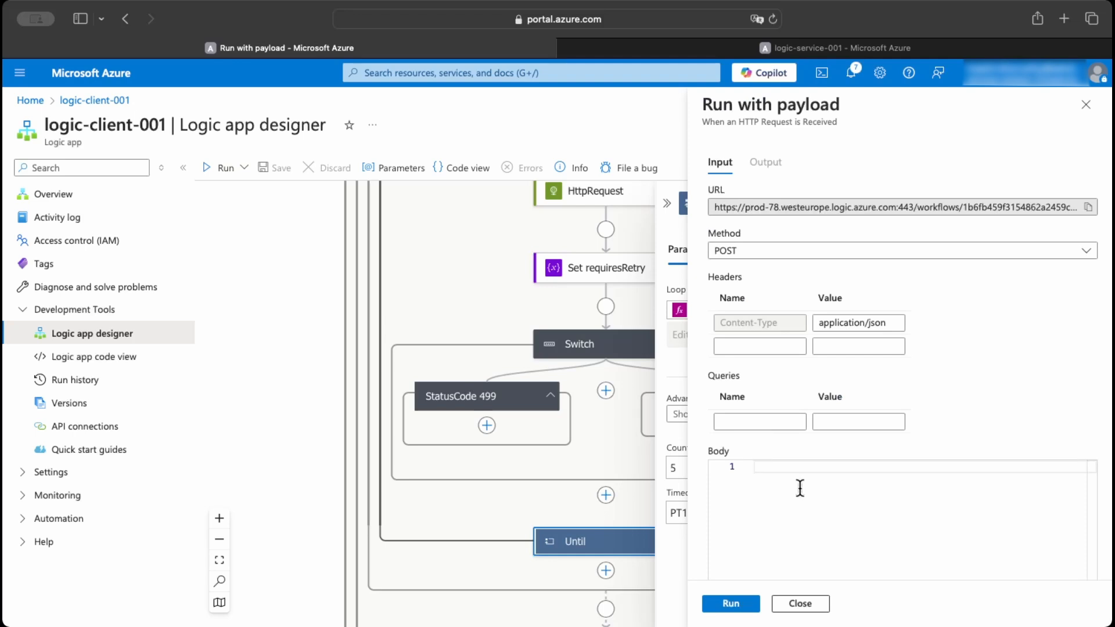
type("{")
key("Return")
type("\"id\":12")
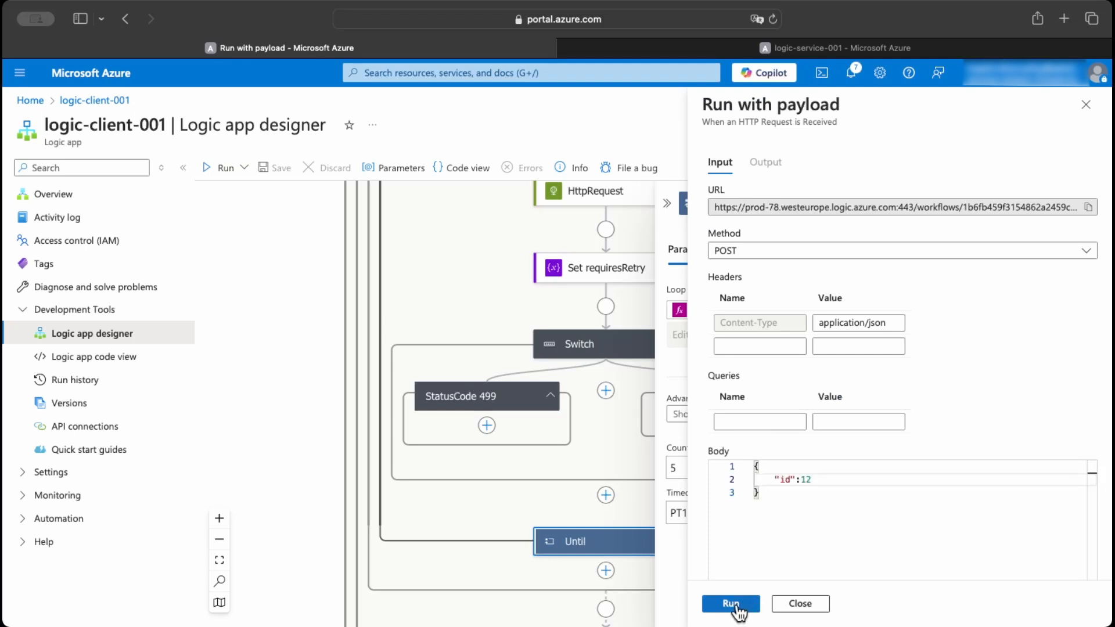
left_click(733, 603)
- Open the newest run from logic-client-001's run history and refresh it to check the Do loop's progress
left_click(80, 381)
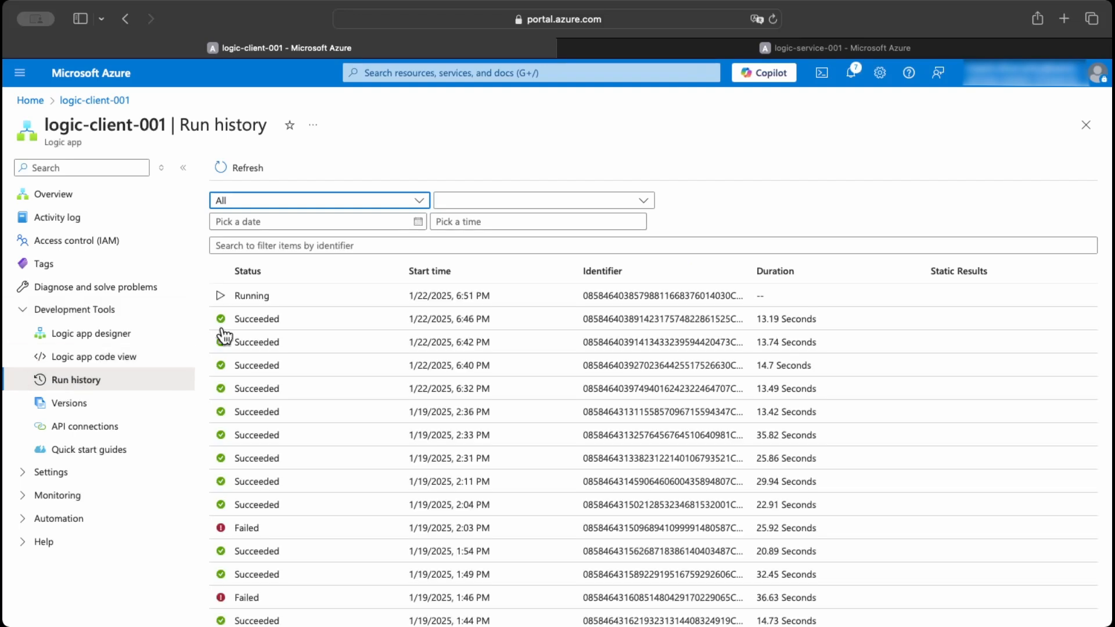
left_click(311, 298)
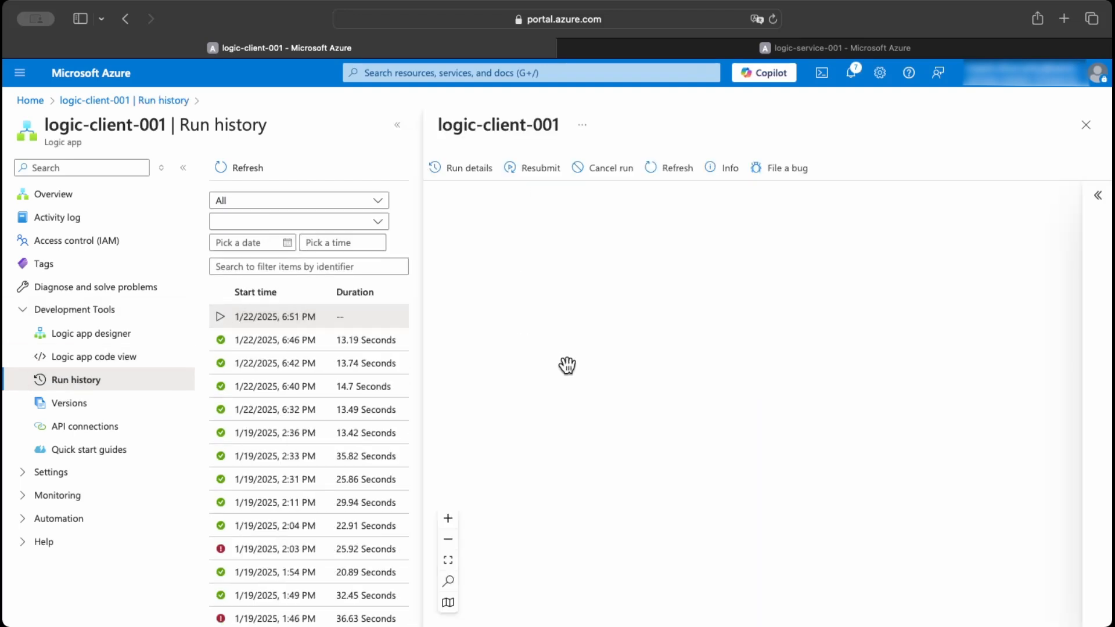
scroll(587, 363, "down", 5)
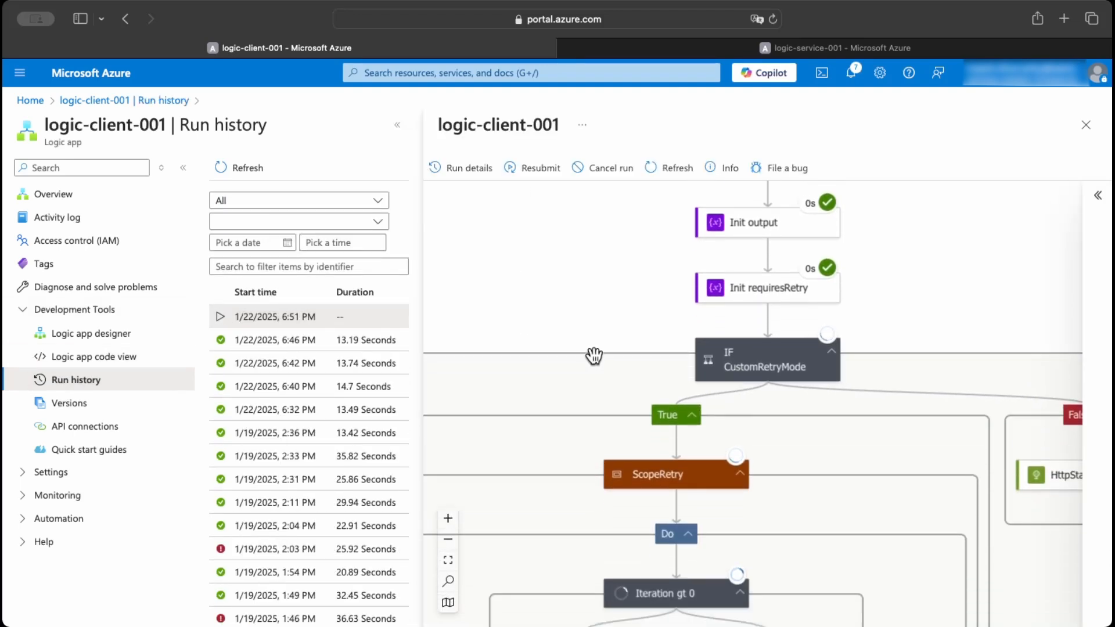
scroll(592, 356, "down", 2)
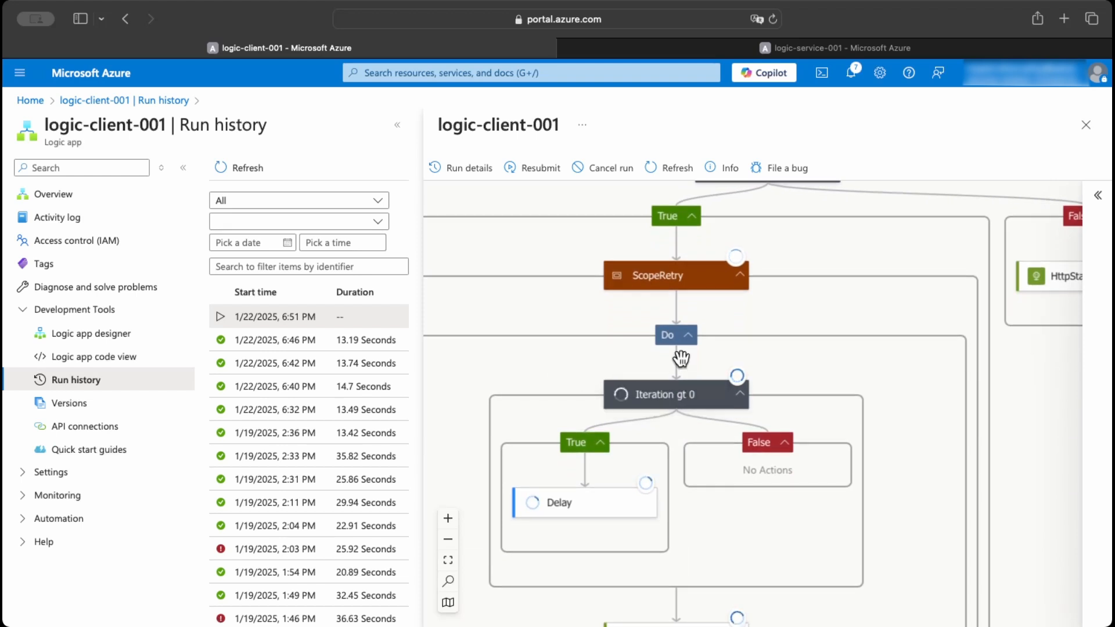
left_click(666, 169)
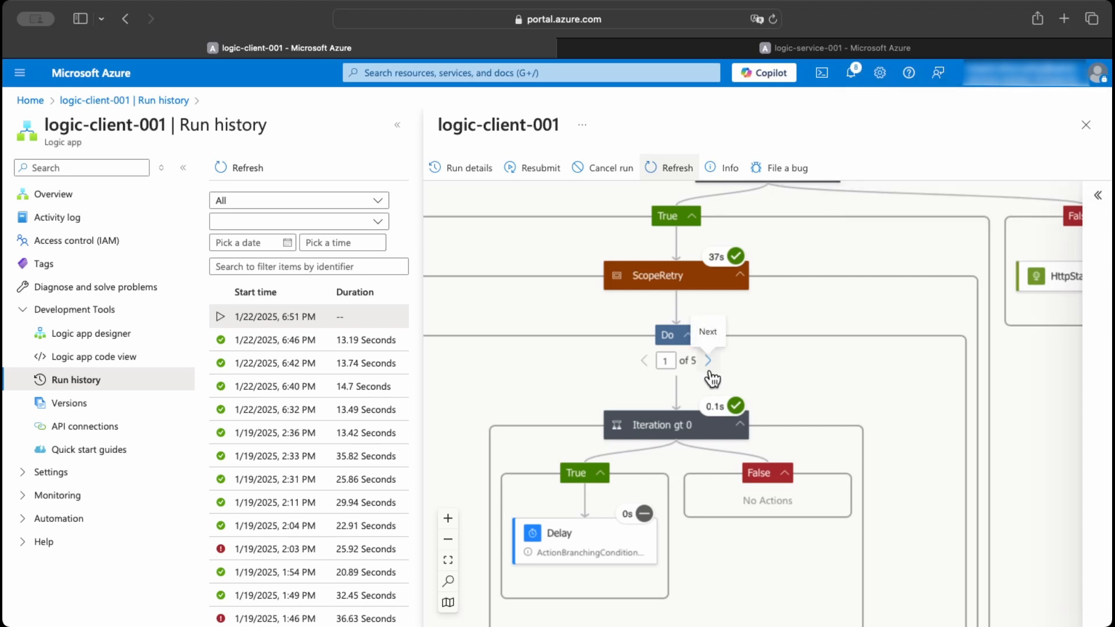
- Go to the Do loop's fifth iteration and inspect its Iteration gt 0 condition and Delay
scroll(688, 393, "down", 5)
scroll(686, 392, "down", 1)
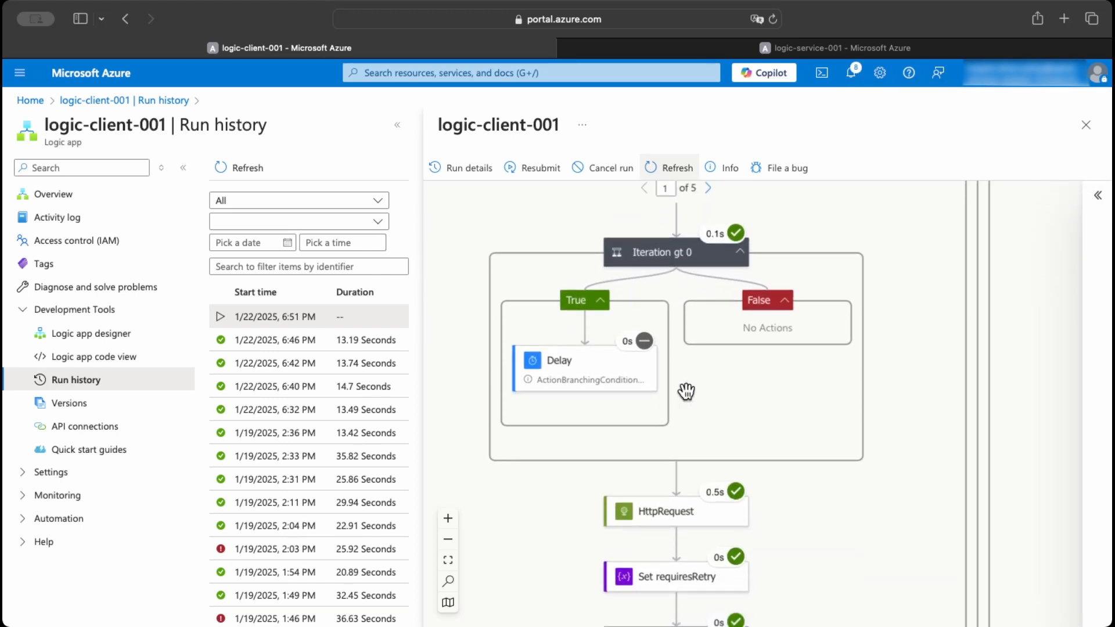
left_click(709, 202)
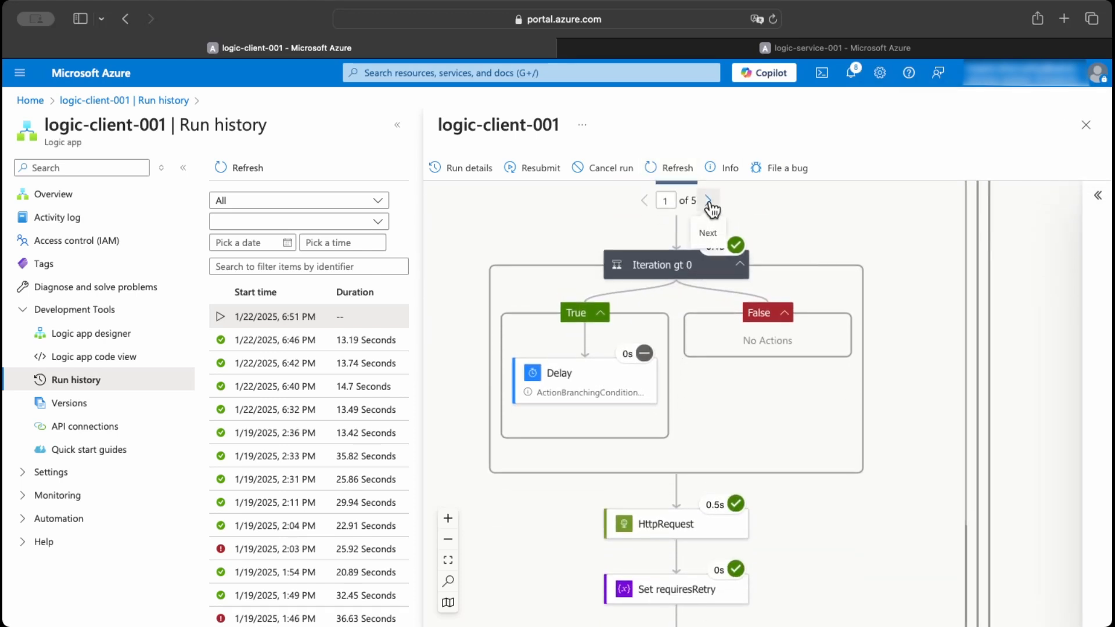
left_click(710, 201)
left_click(710, 200)
left_click(706, 201)
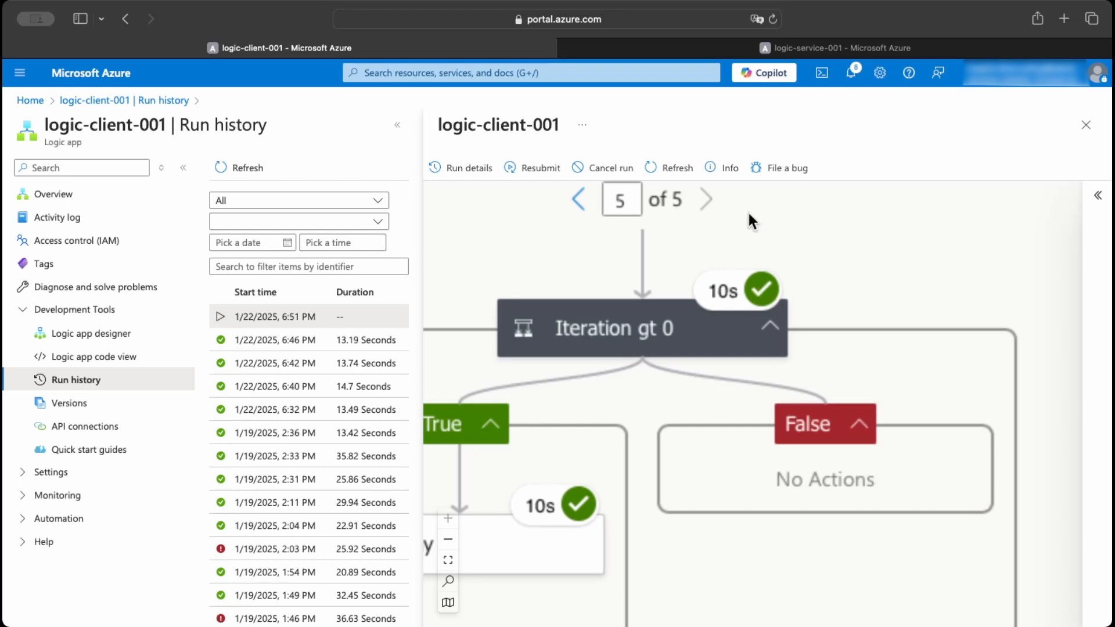
scroll(748, 213, "up", 2)
scroll(665, 258, "down", 2)
left_click(447, 540)
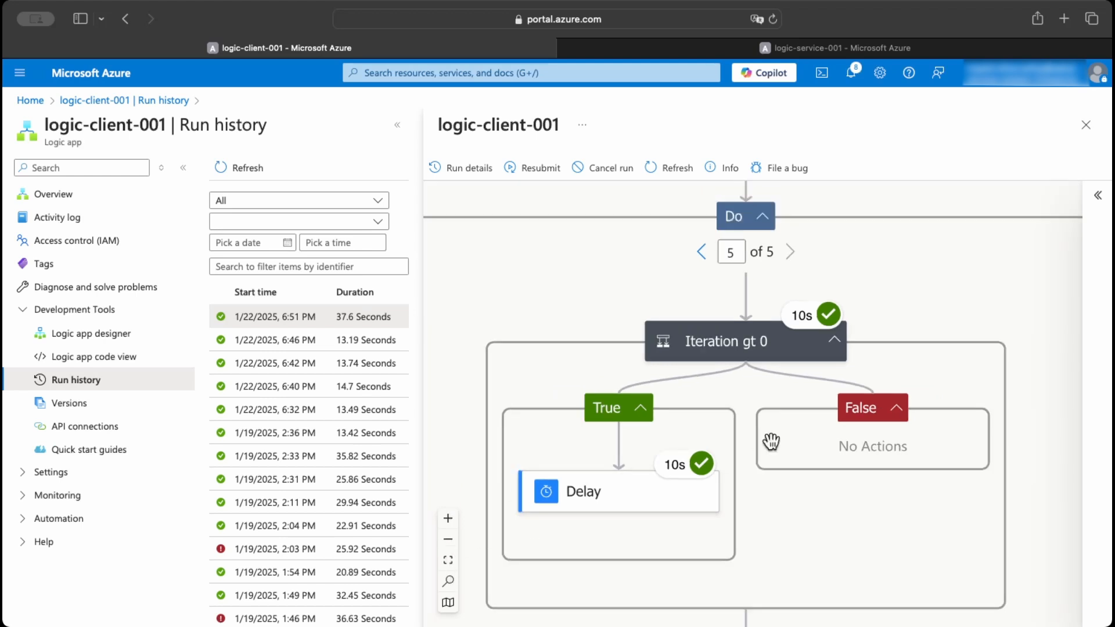
- Open the raw outputs of HttpRequest in the fifth iteration
scroll(755, 418, "down", 5)
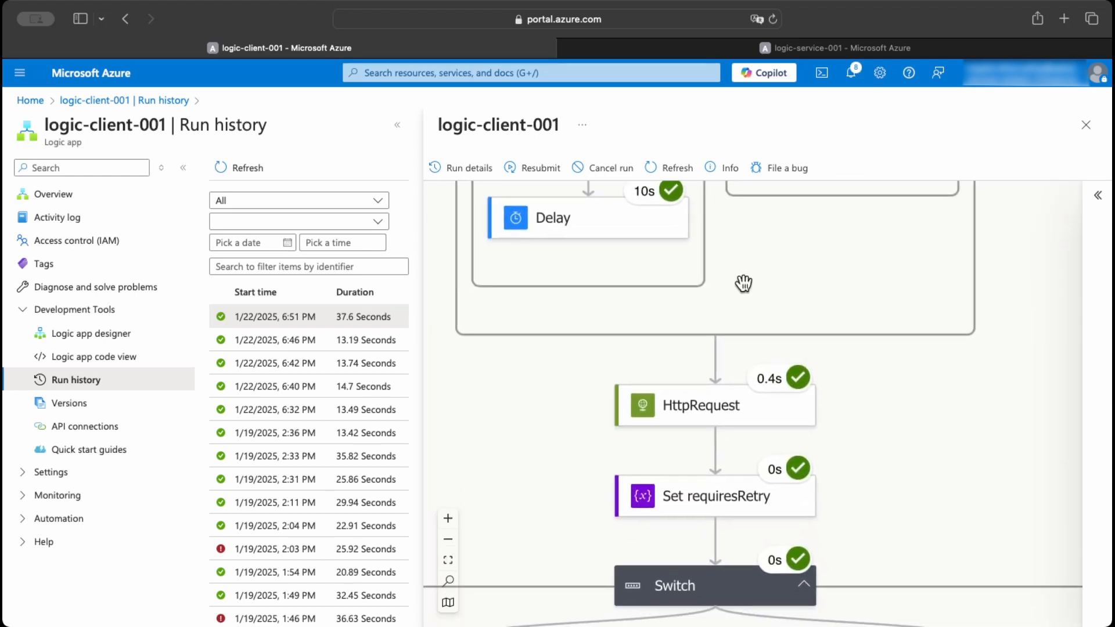
left_click(712, 424)
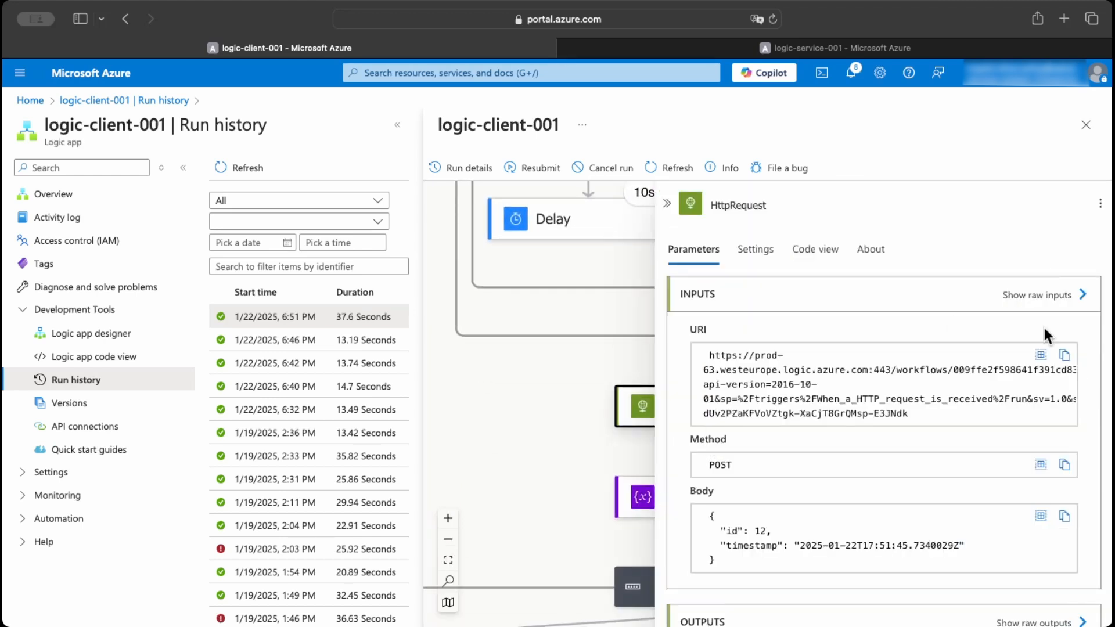
scroll(1022, 533, "down", 4)
left_click(1094, 528)
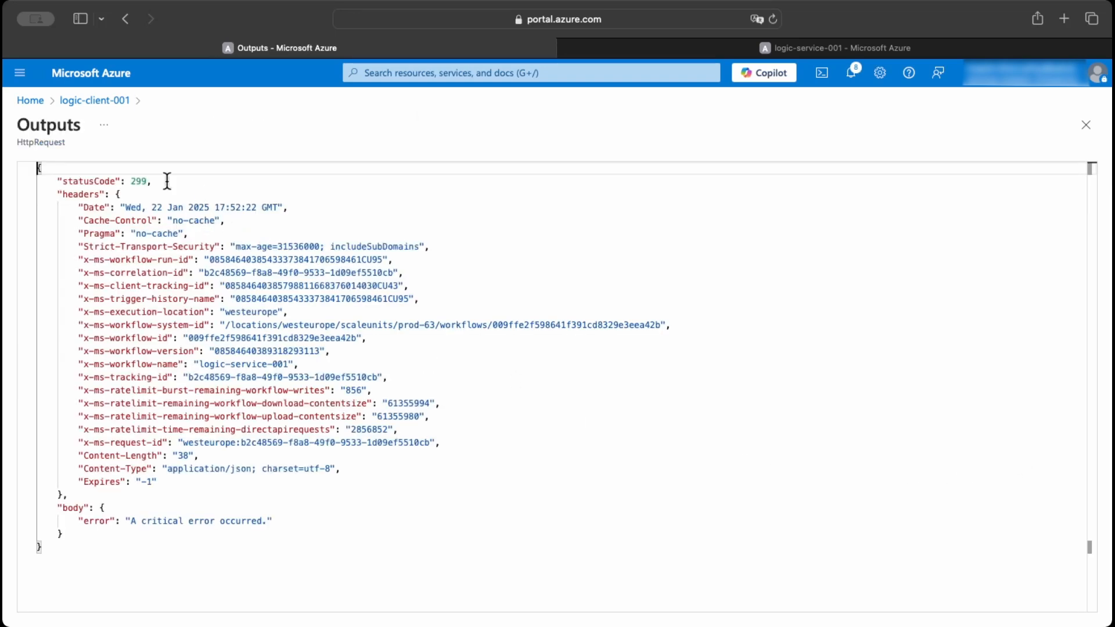
- Examine the status code and error body in HttpRequest's raw outputs, and close the outputs and the action's details
left_click_drag(165, 177, 58, 177)
left_click_drag(96, 537, 37, 506)
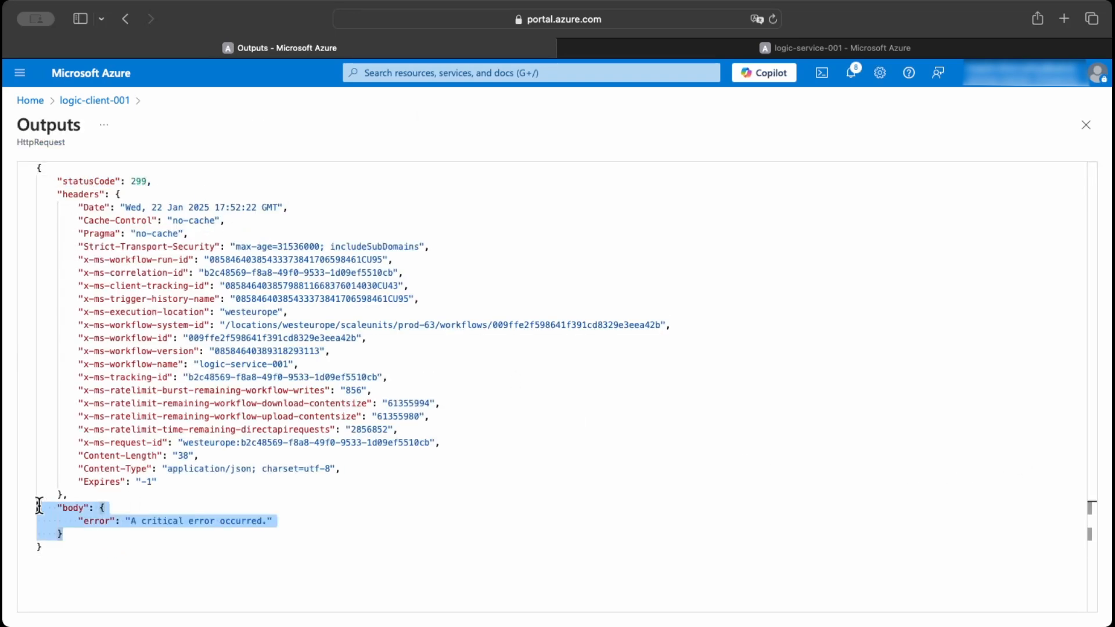
left_click(1085, 125)
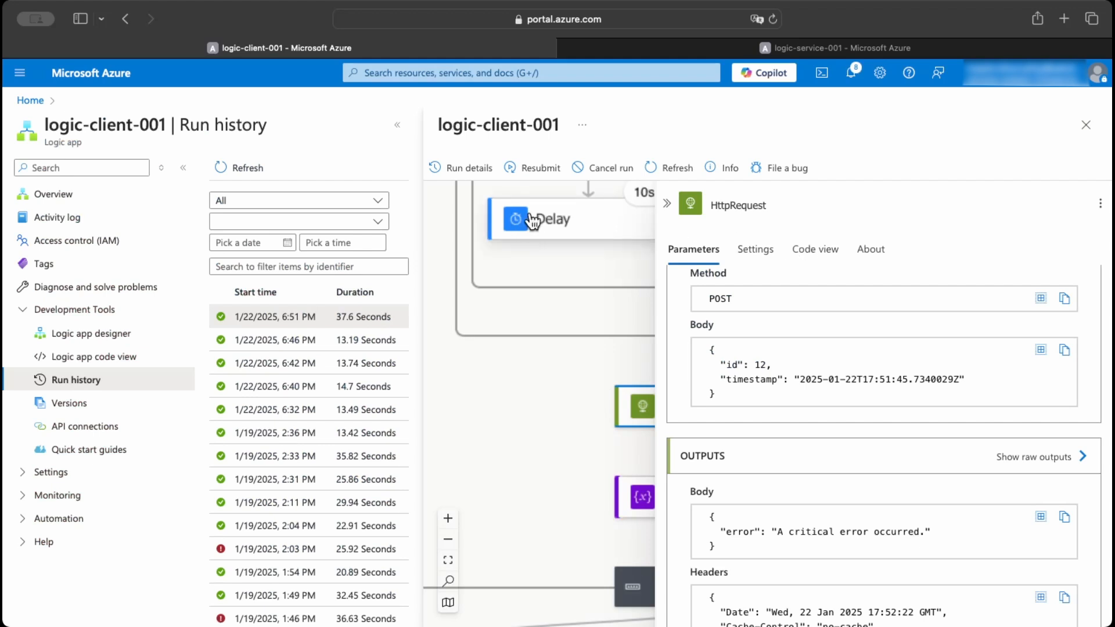
left_click(671, 214)
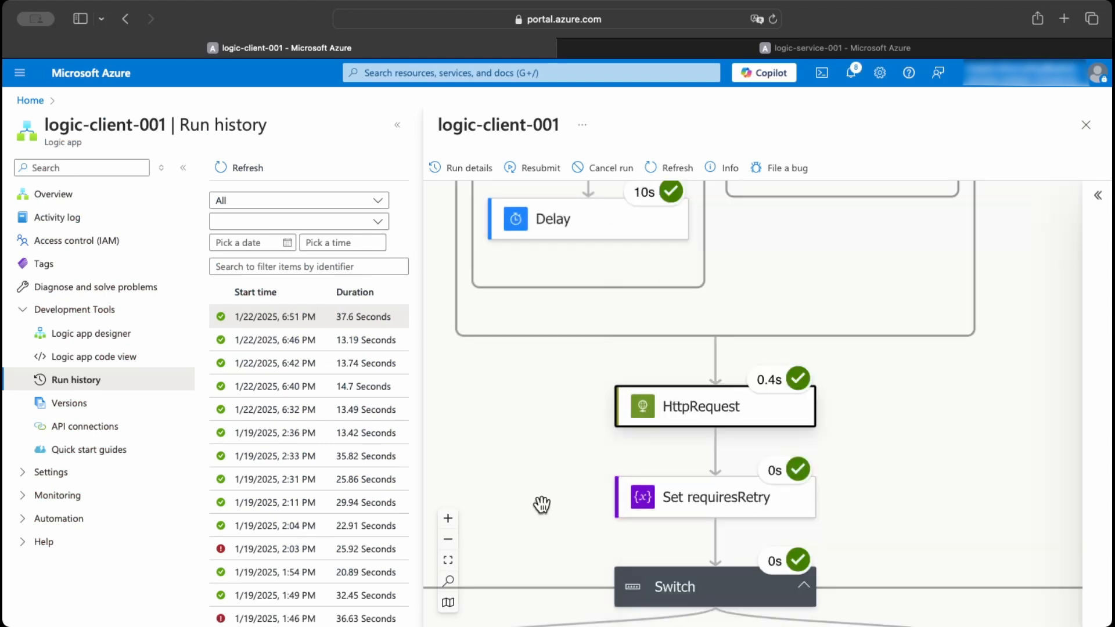
- Inspect the value assigned by Set requiresRetry and recheck the HttpRequest details in the same loop iteration
left_click_drag(542, 464, 558, 224)
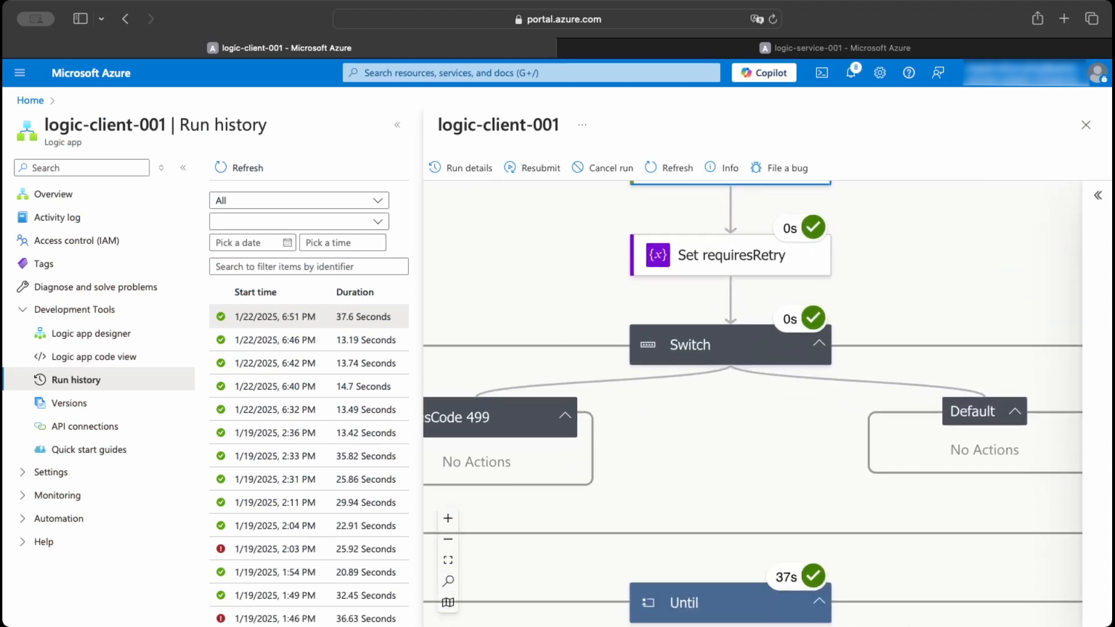
left_click(448, 539)
left_click(448, 538)
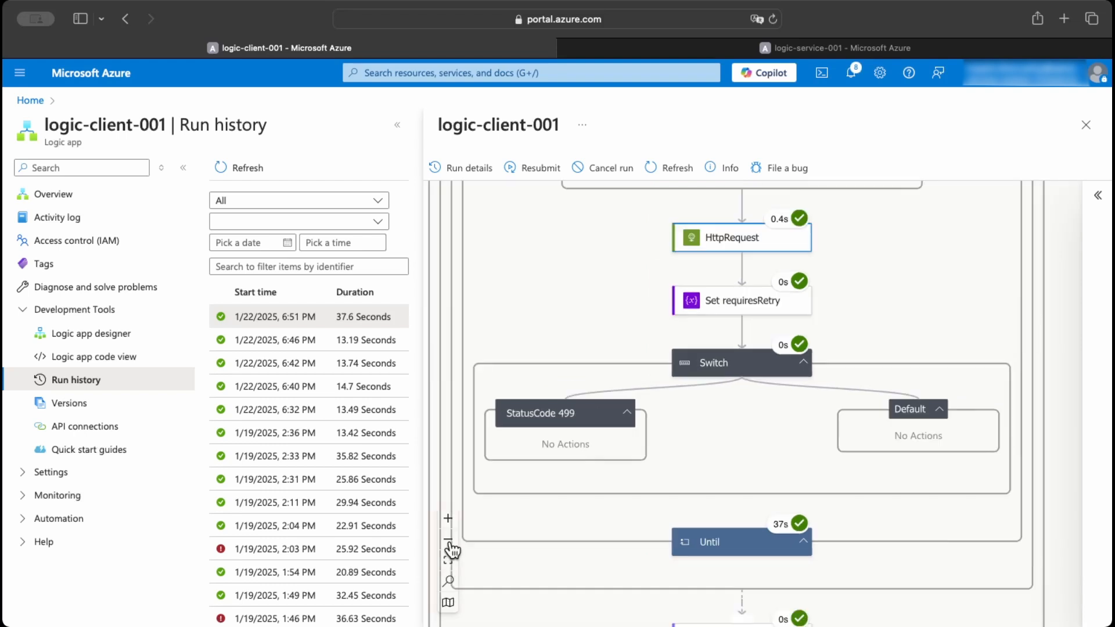
left_click_drag(634, 522, 577, 373)
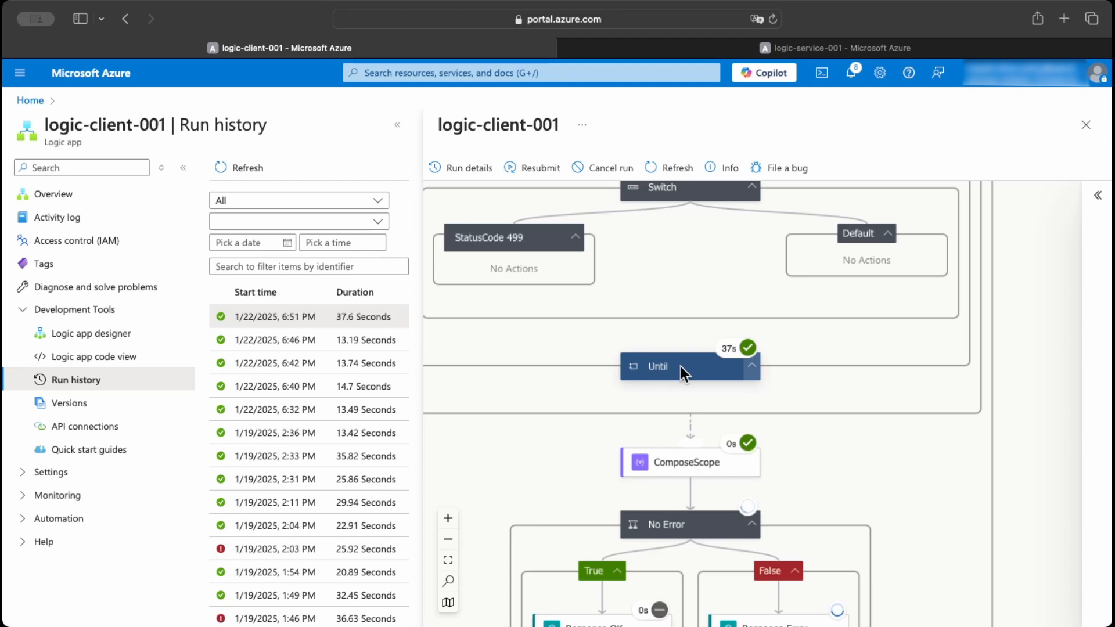
left_click_drag(687, 297, 638, 475)
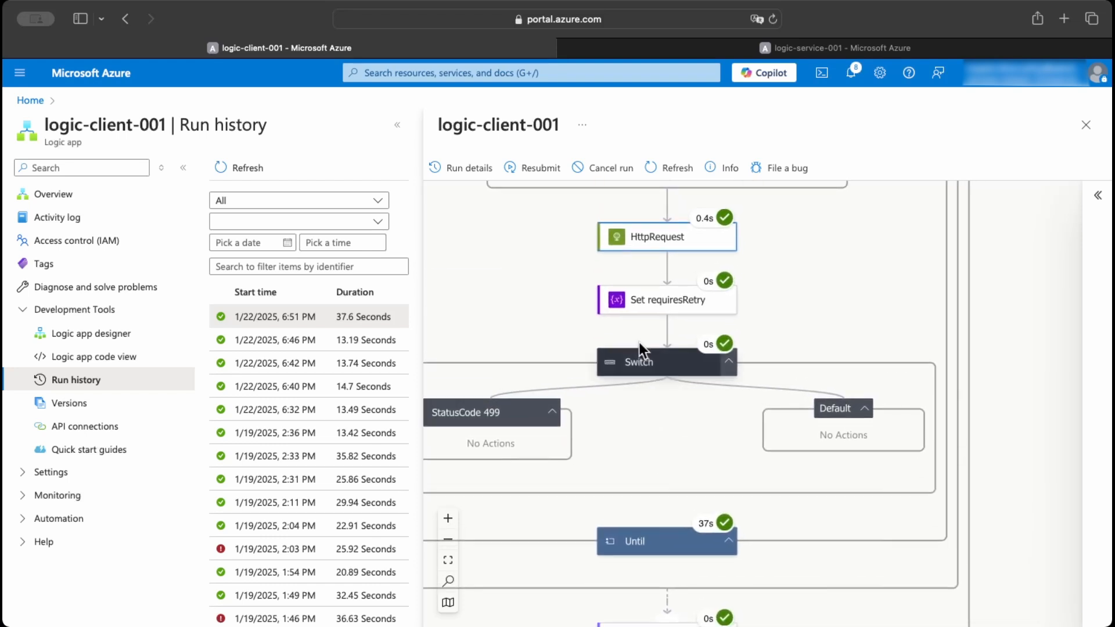
left_click(651, 301)
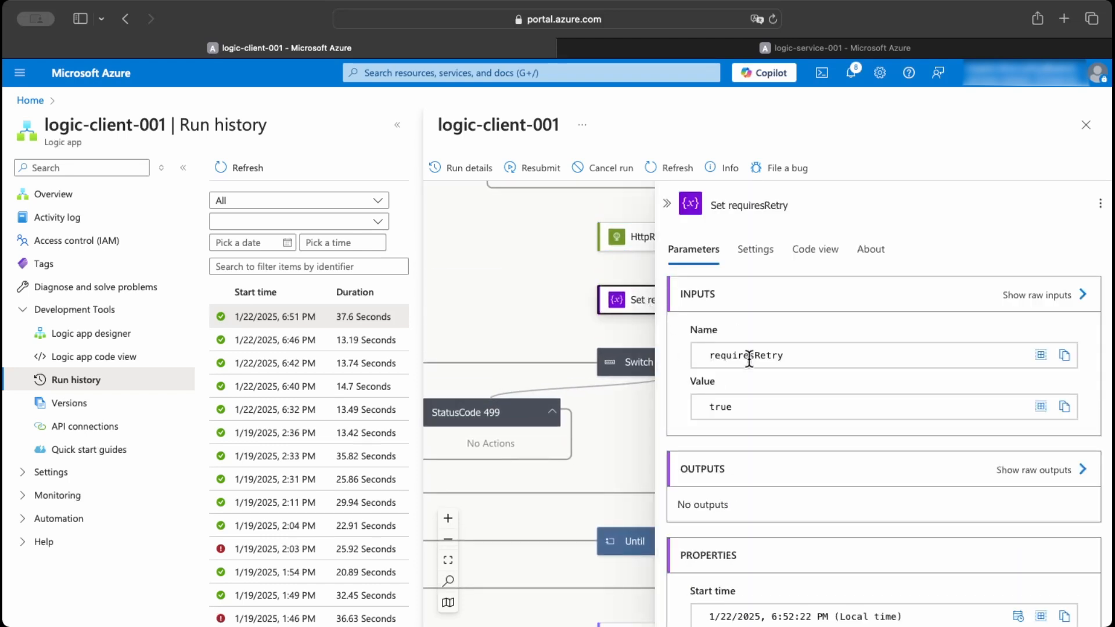
left_click_drag(733, 406, 699, 407)
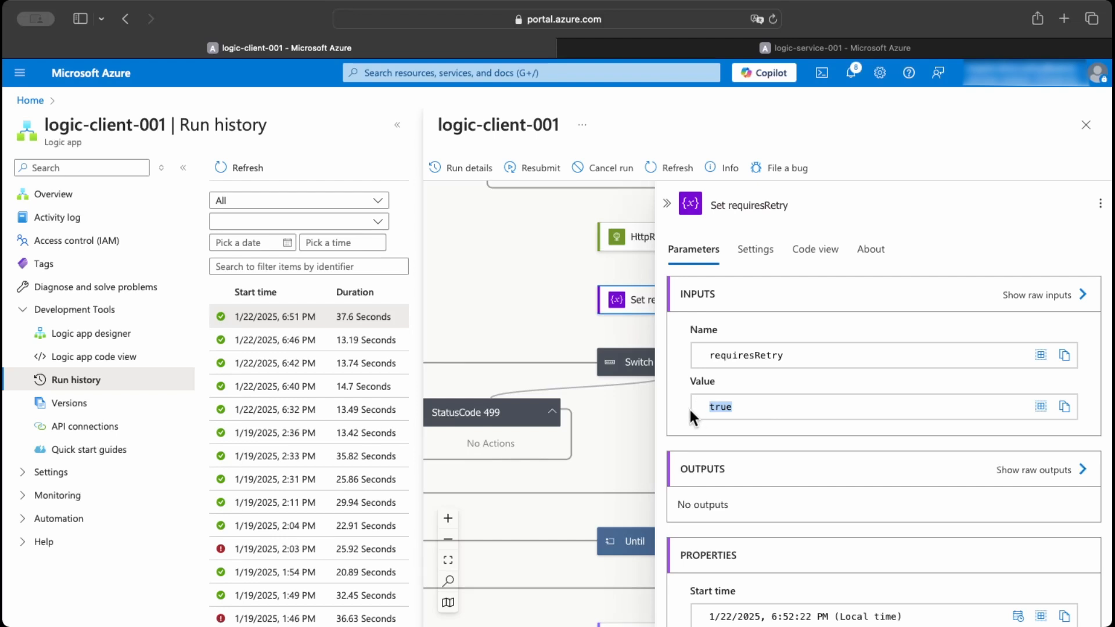
left_click(666, 203)
left_click(648, 243)
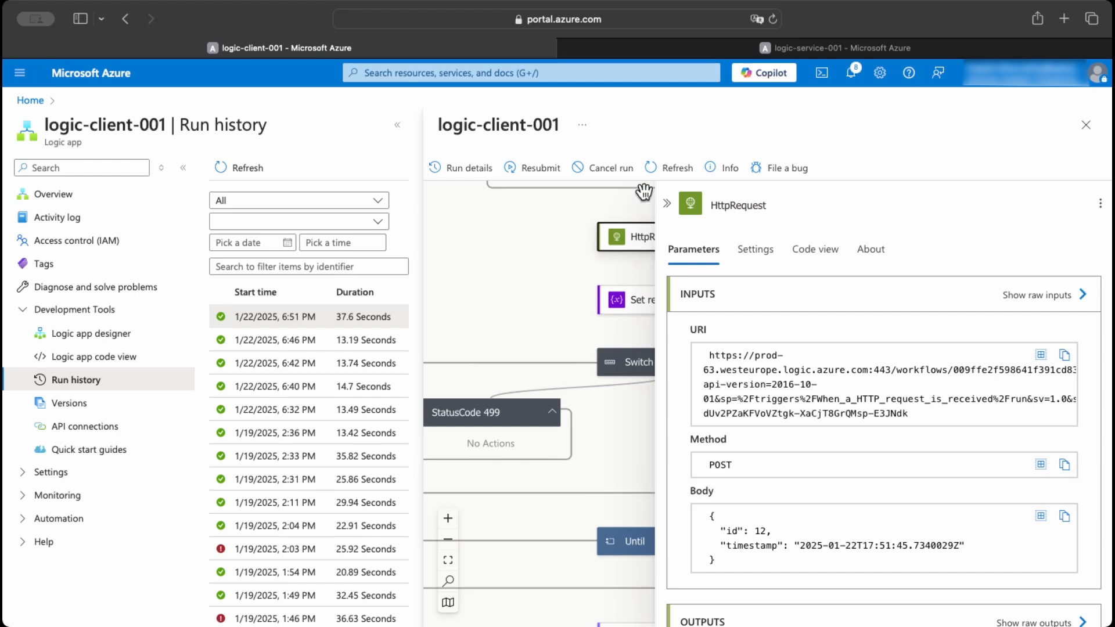
left_click(667, 205)
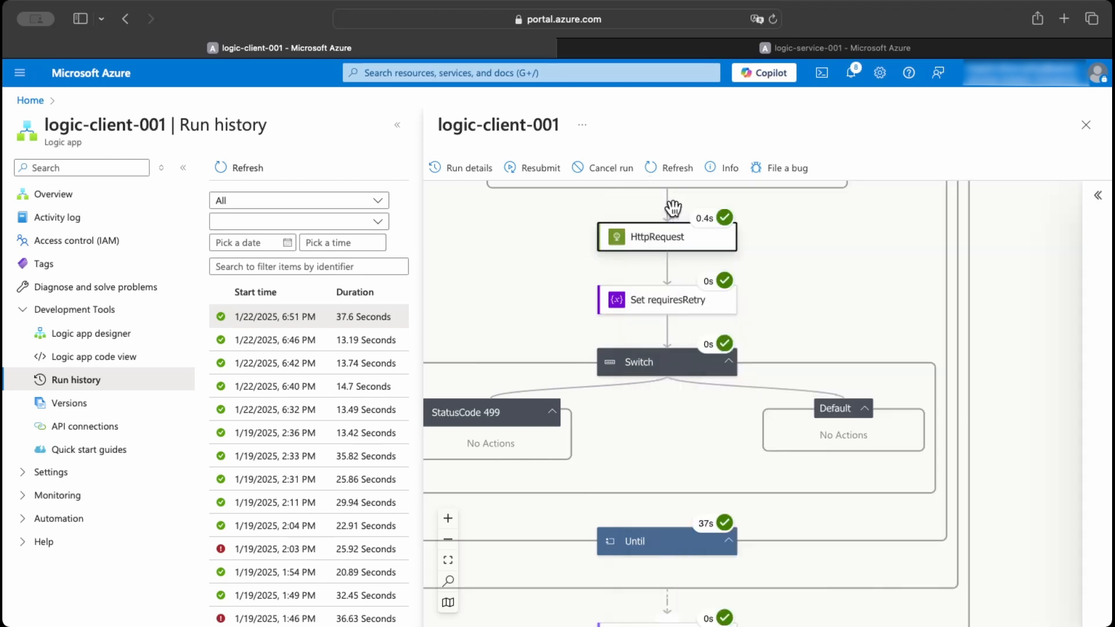
- Refresh the run and inspect the No Error condition's expression result and the Response Error action's status code and body
scroll(525, 331, "down", 5)
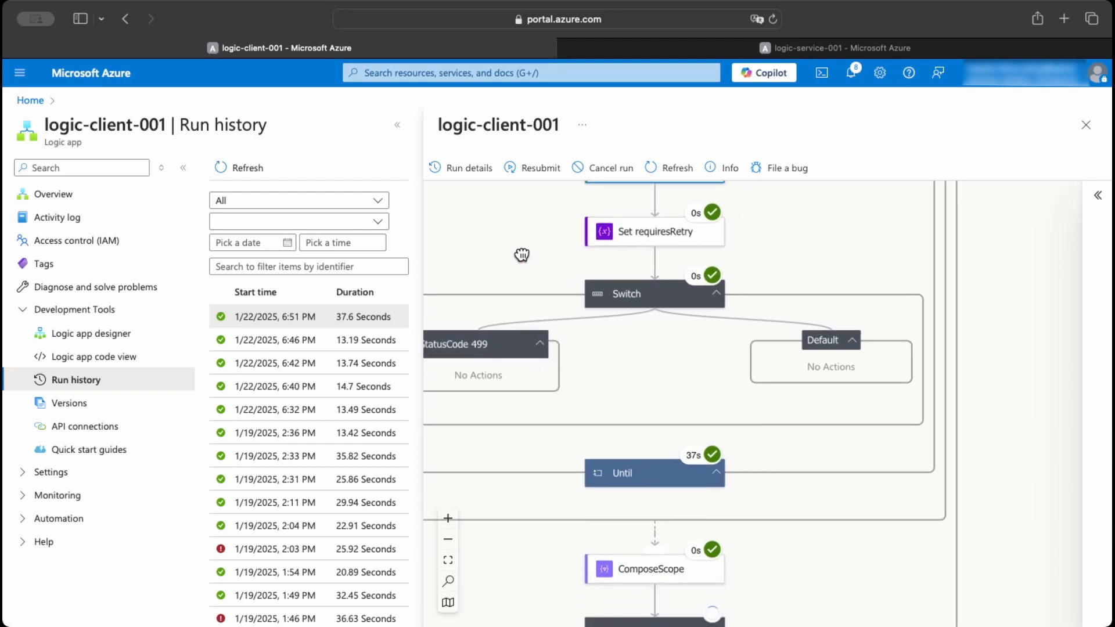
left_click_drag(539, 478, 523, 281)
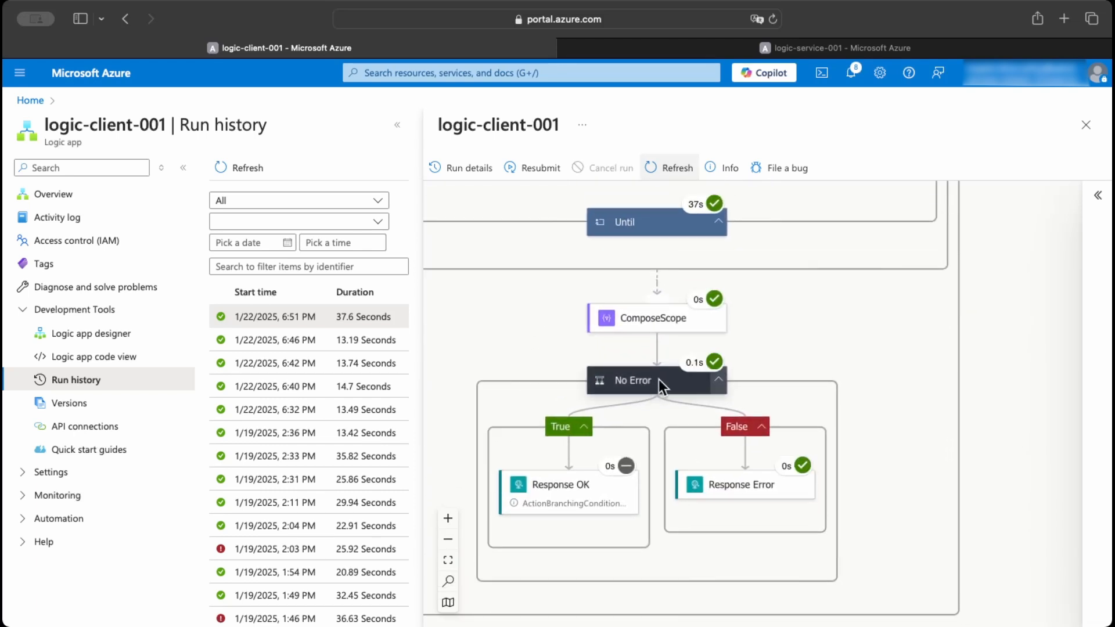
left_click(656, 378)
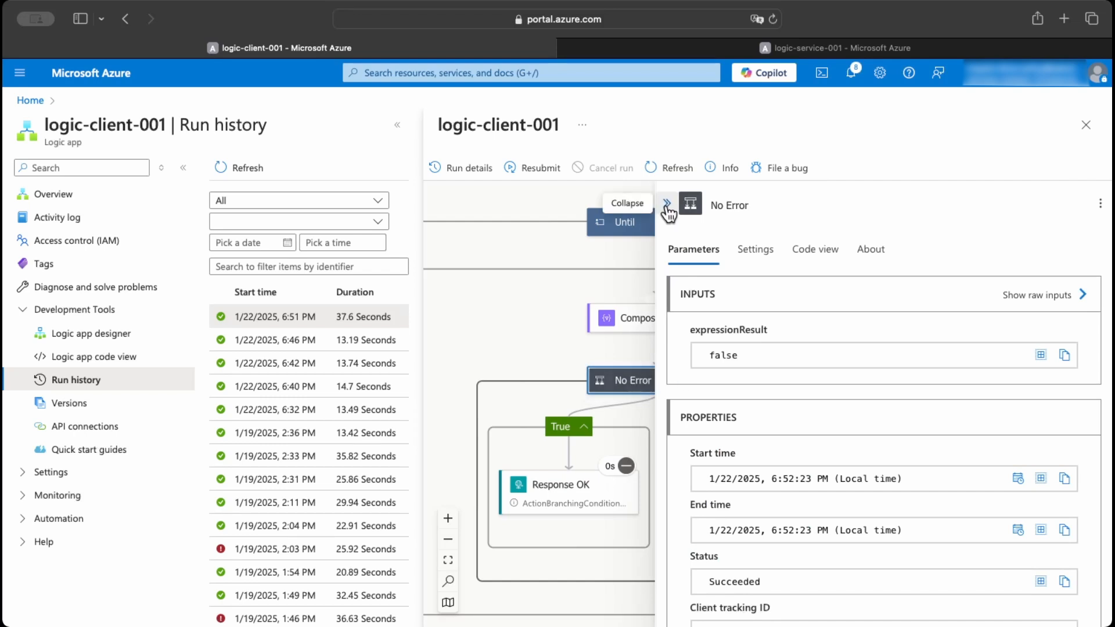
left_click(666, 204)
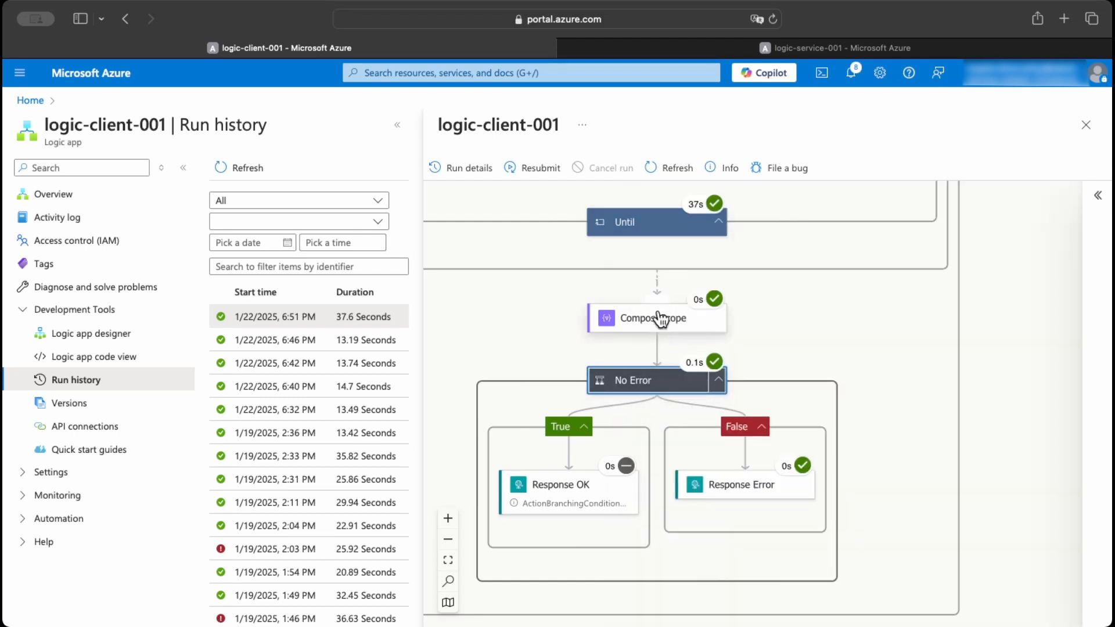
left_click(744, 489)
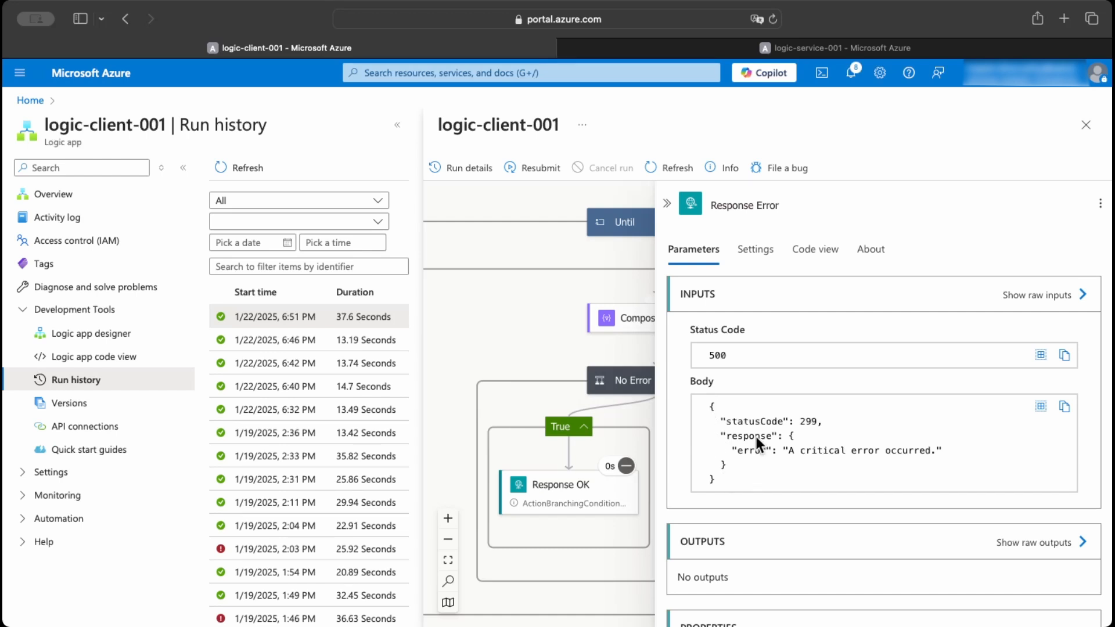
left_click(667, 203)
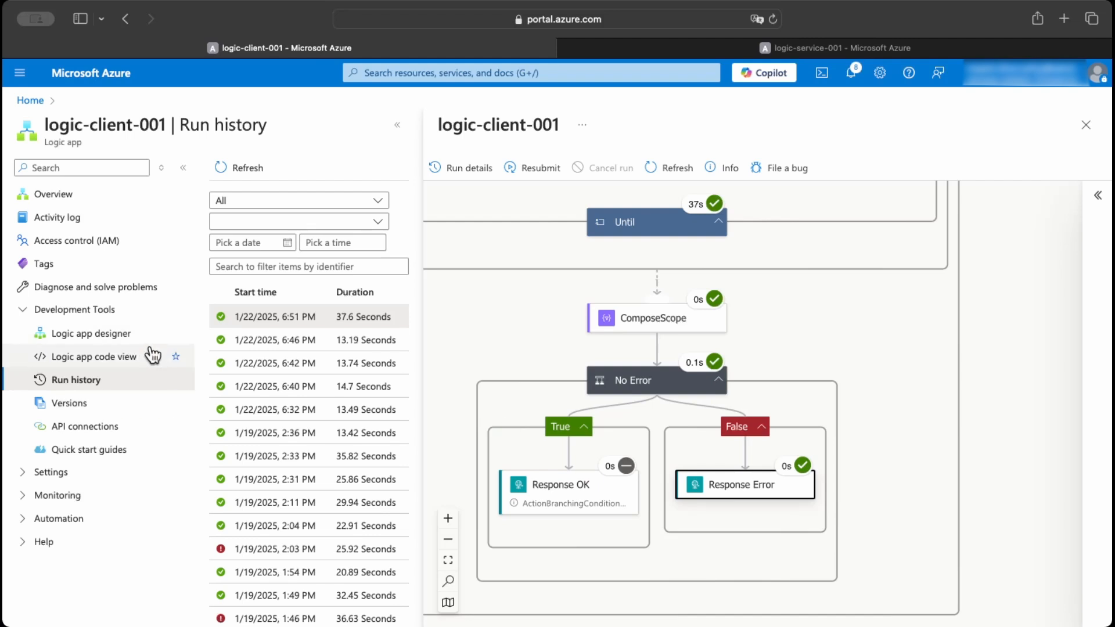
- Open logic-client-001's workflow parameters in the designer and examine the name and default value of retryResponses
left_click(96, 334)
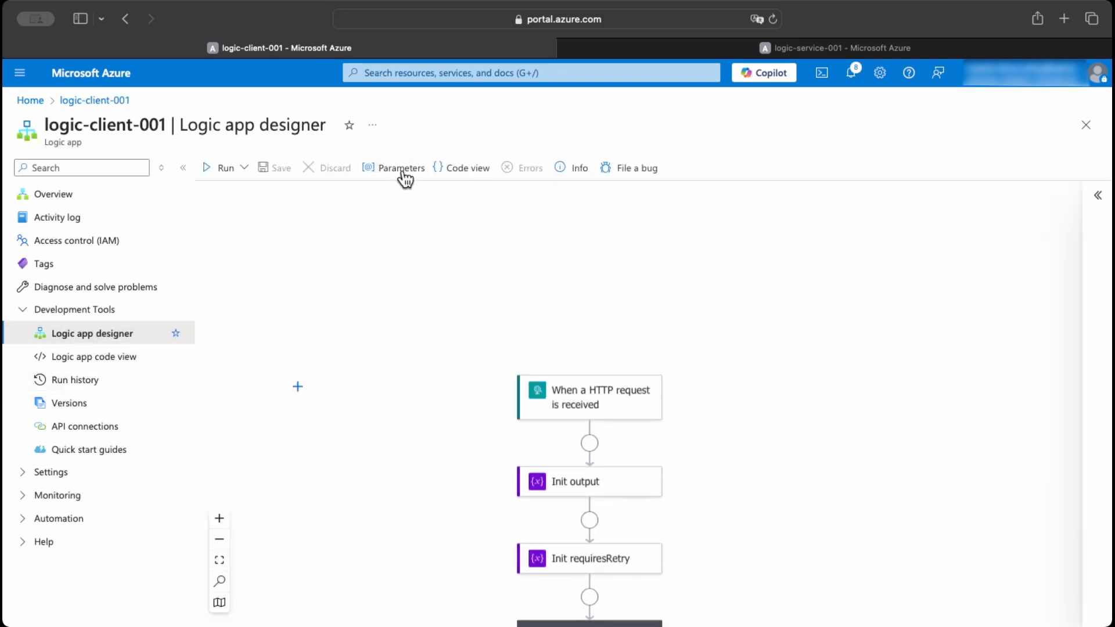
left_click(388, 170)
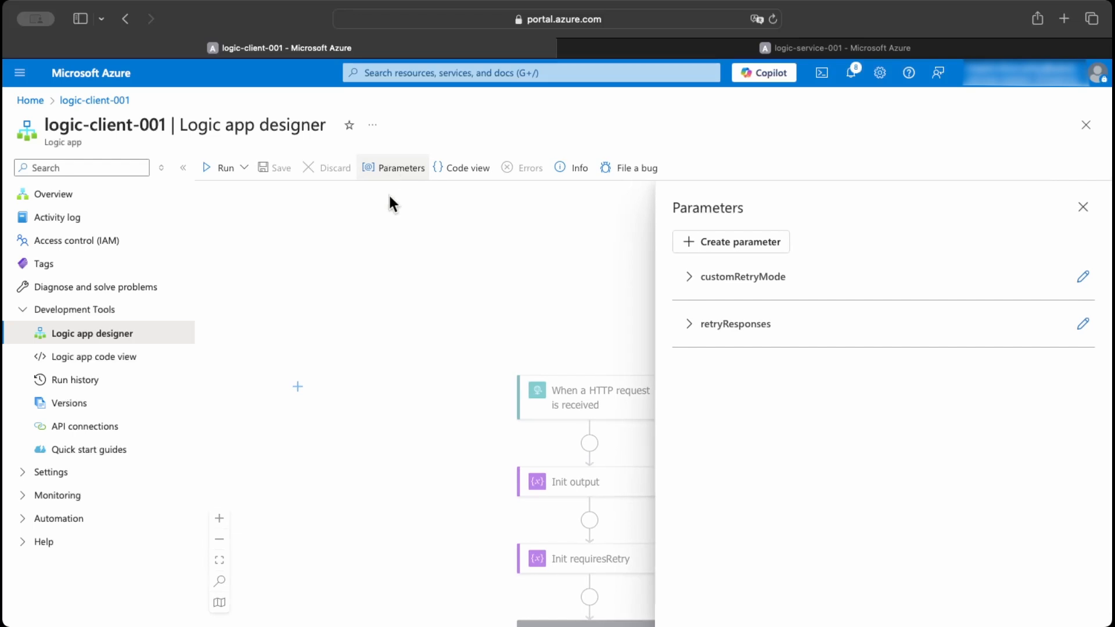
left_click(690, 325)
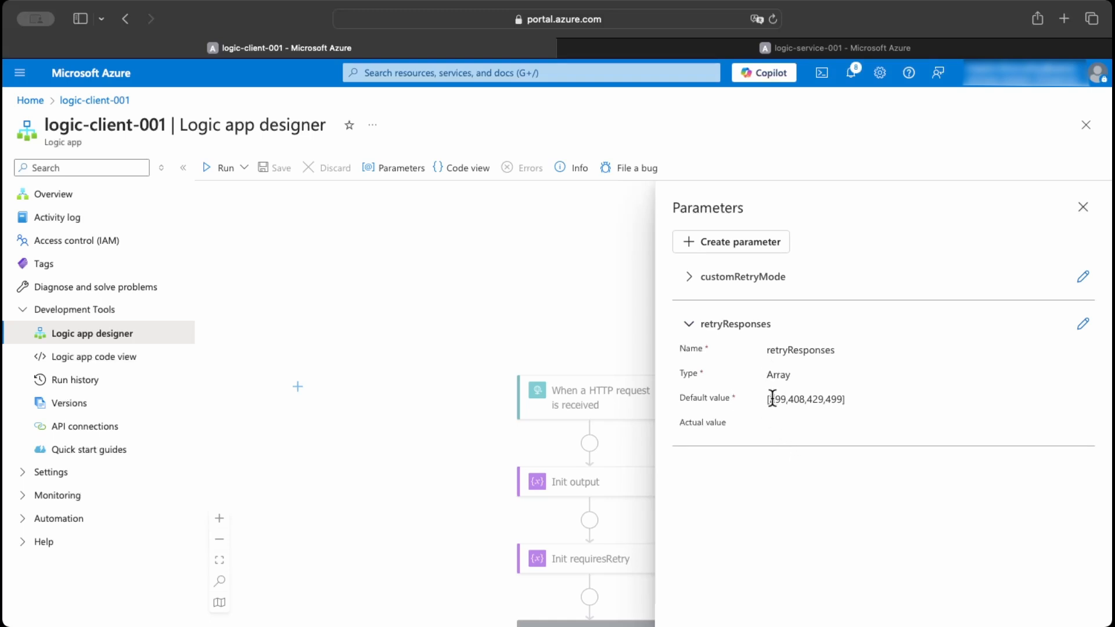
left_click_drag(767, 399, 788, 399)
left_click_drag(835, 350, 764, 360)
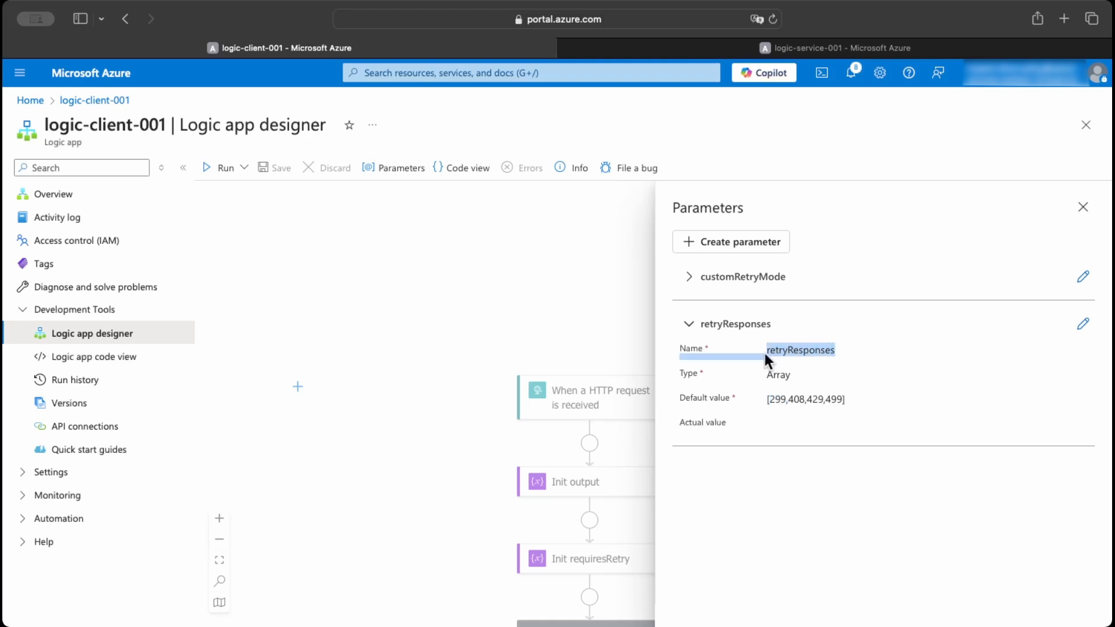
left_click(856, 353)
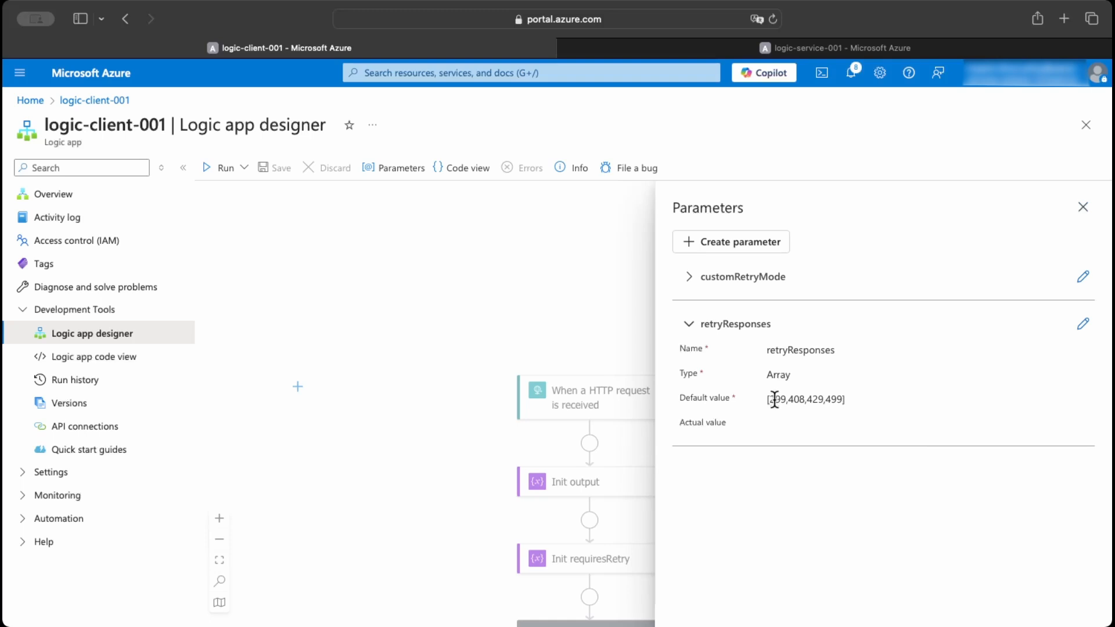
double_click(773, 399)
left_click(793, 426)
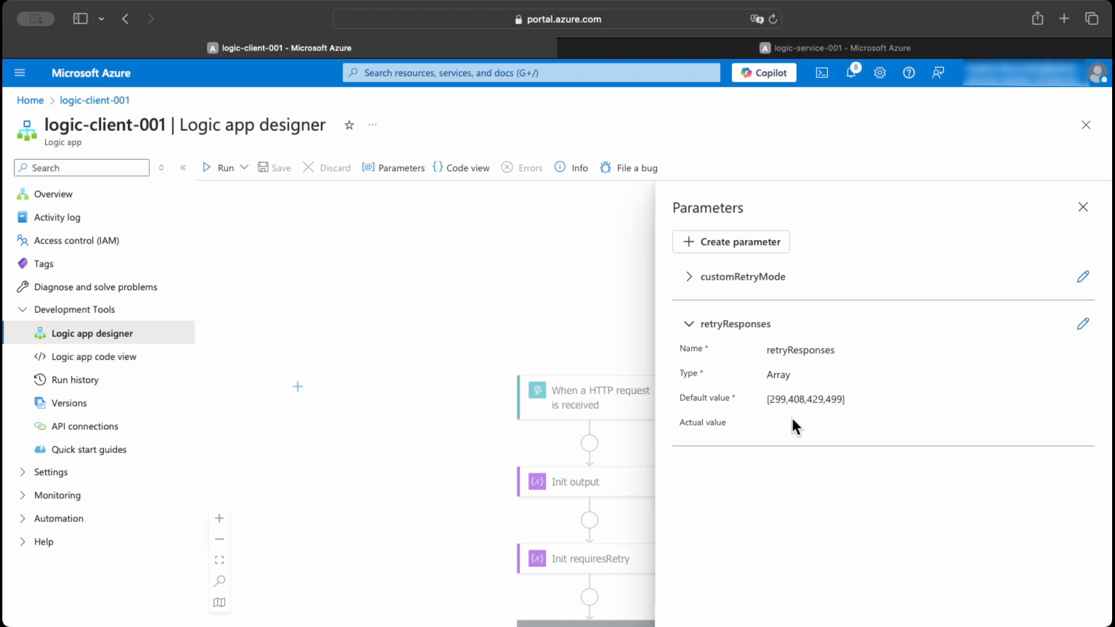